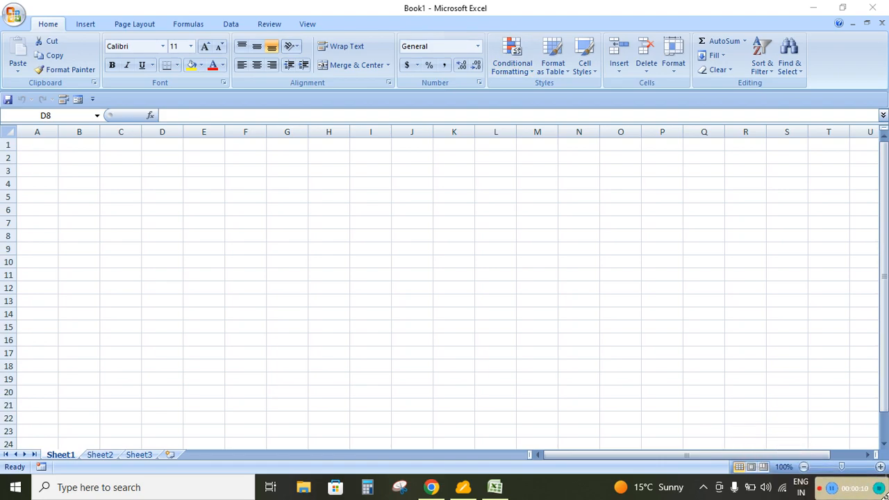
pyautogui.click(526, 73)
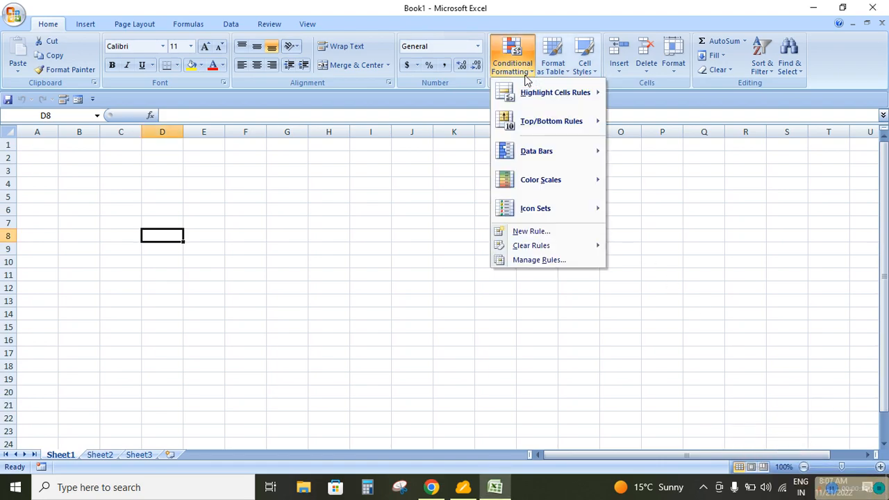
pyautogui.click(530, 233)
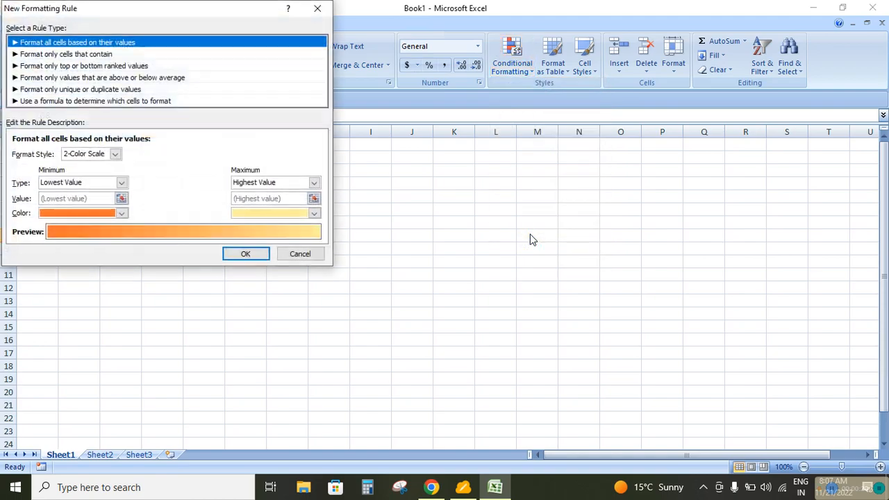
pyautogui.moveTo(179, 8); pyautogui.dragTo(530, 92)
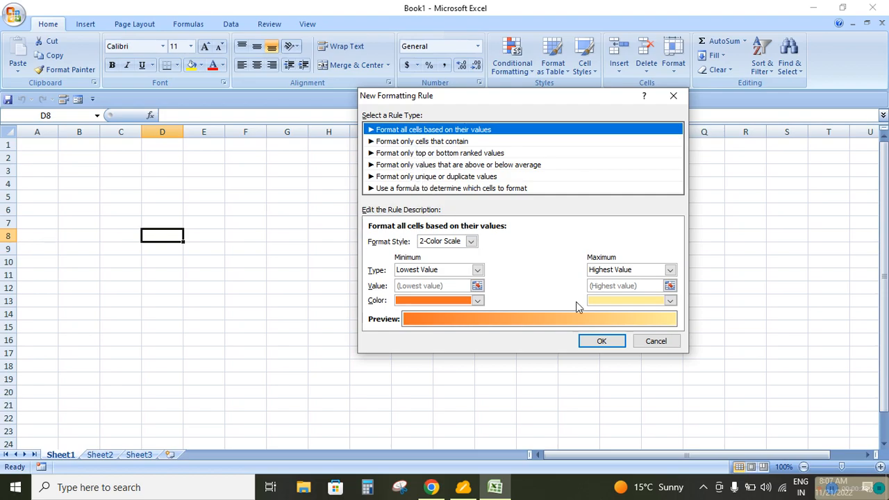
pyautogui.click(655, 341)
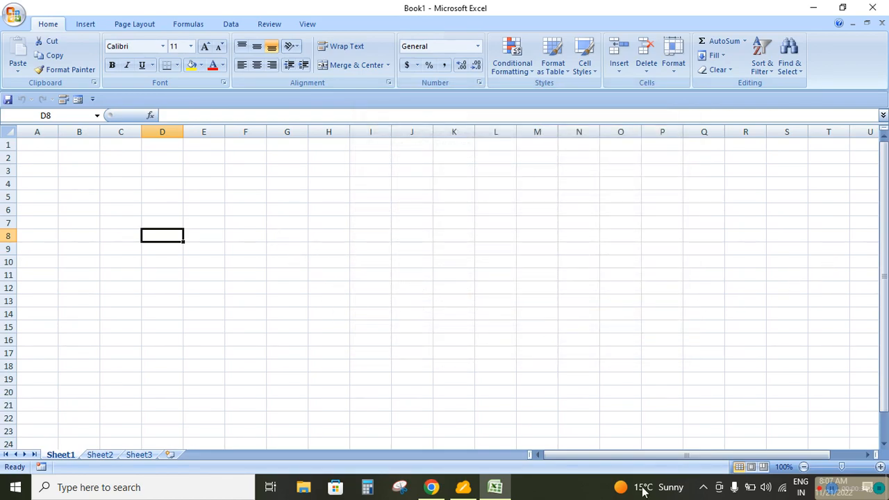
# Enter 10 and 20 in G7 and G8 and fill the series down to 120 in G18
pyautogui.click(284, 225)
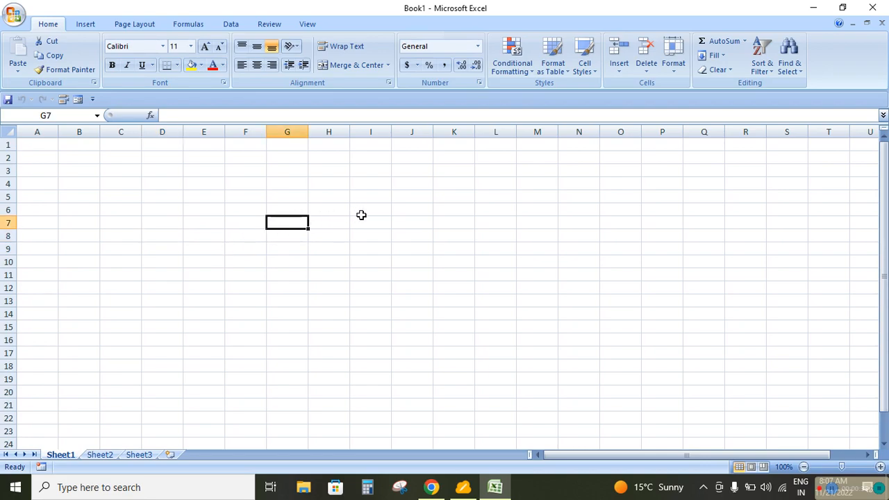
pyautogui.write('10')
pyautogui.press('Return')
pyautogui.write('20')
pyautogui.press('Return')
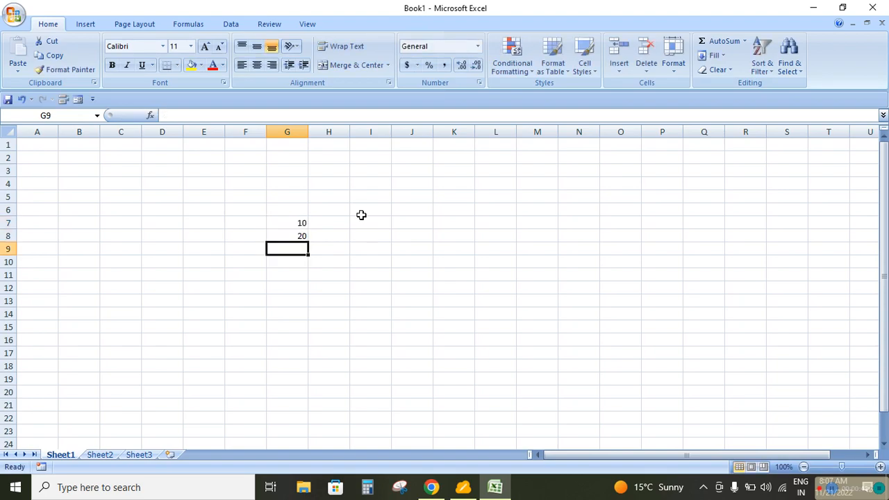
pyautogui.click(293, 223)
pyautogui.moveTo(293, 224); pyautogui.dragTo(305, 372)
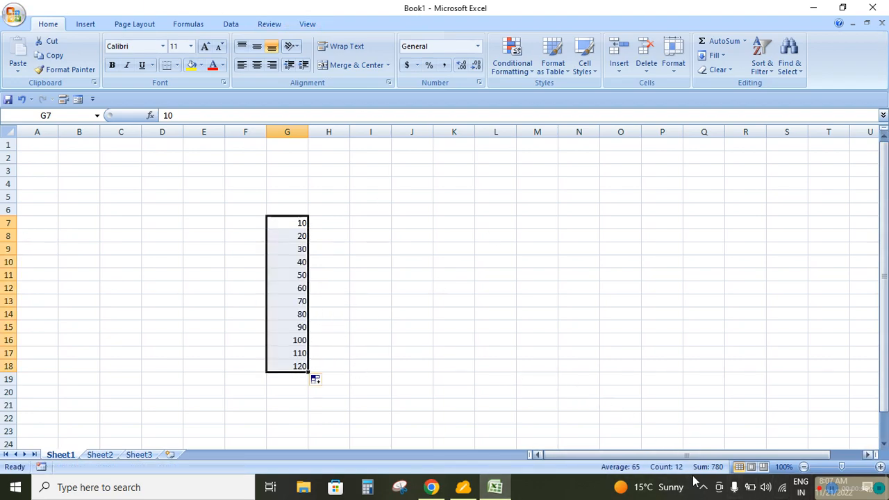
# Start a 2-Color Scale formatting rule for G7:G18 with Number as both the minimum and maximum type
pyautogui.click(851, 467)
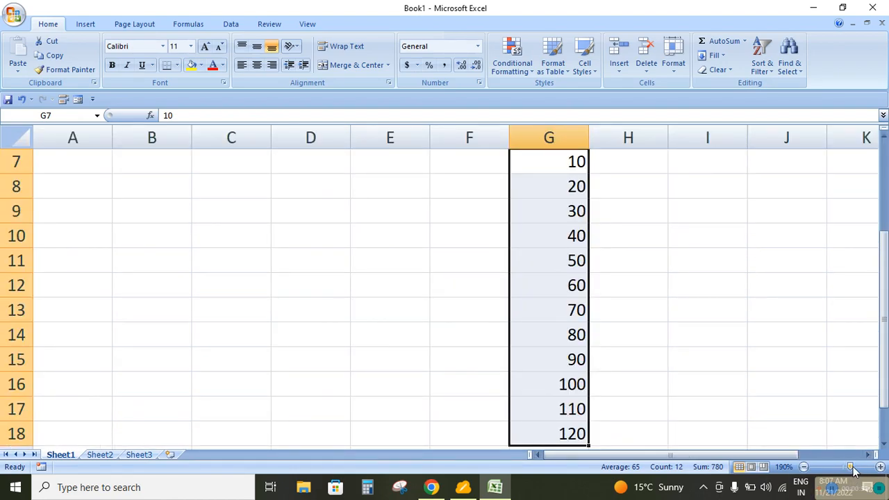
pyautogui.click(803, 468)
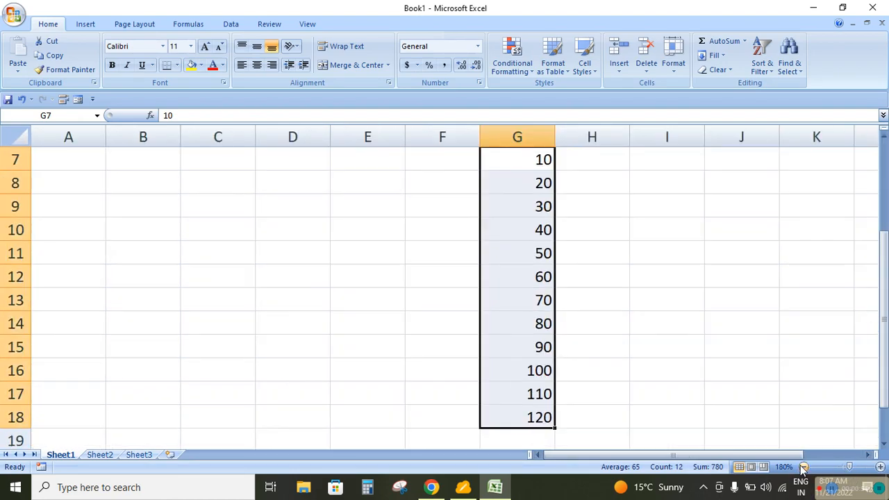
pyautogui.click(804, 467)
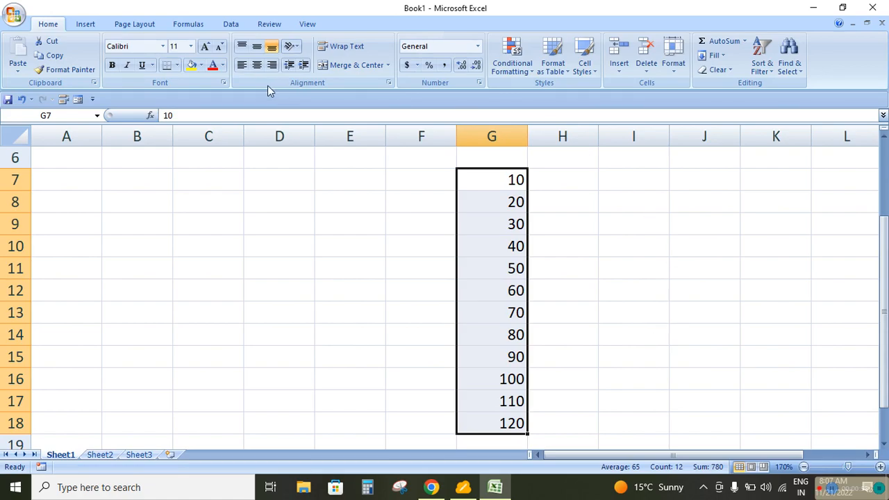
pyautogui.click(530, 68)
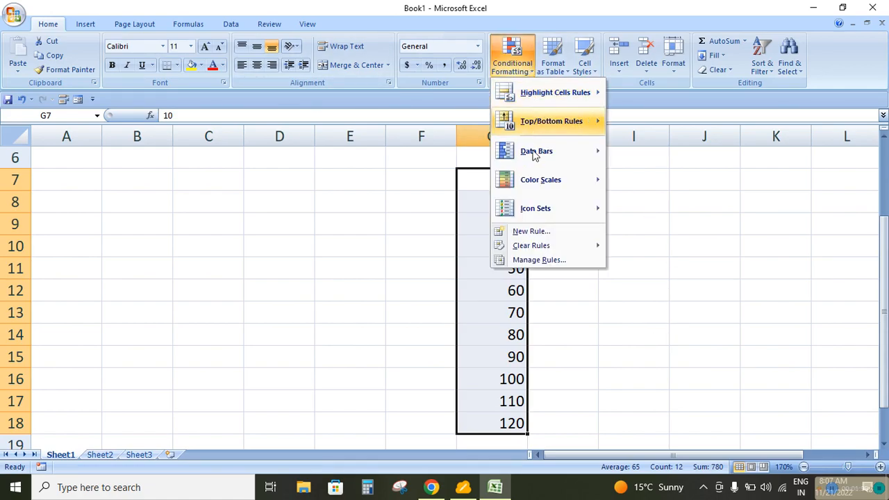
pyautogui.click(530, 233)
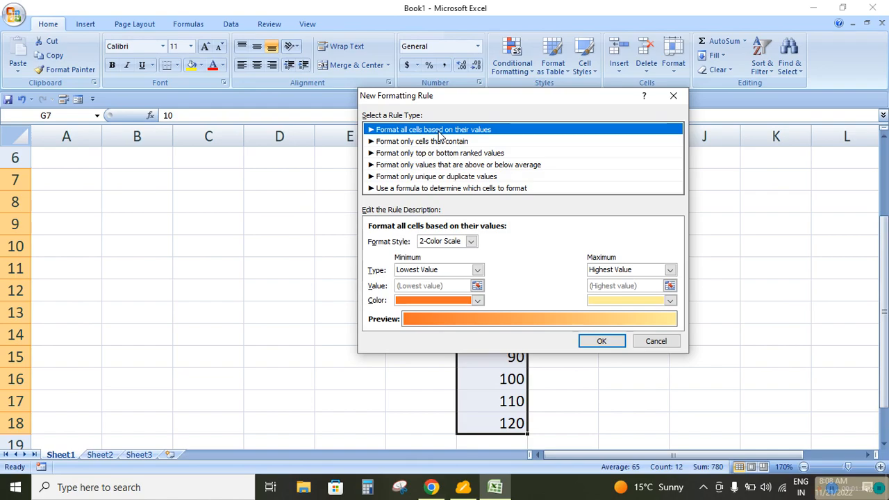
pyautogui.click(472, 242)
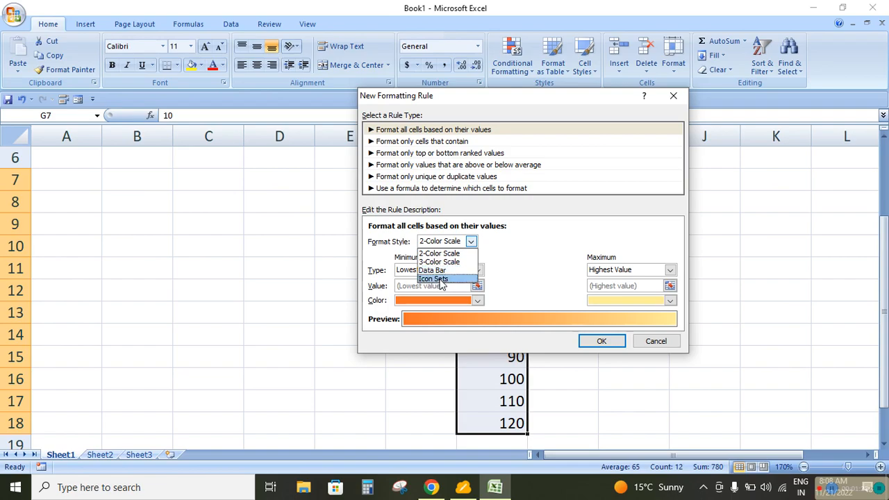
pyautogui.click(458, 253)
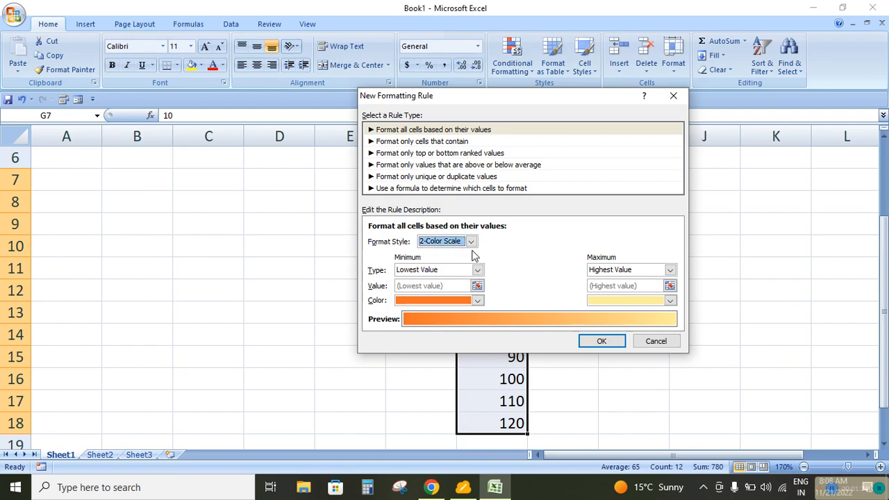
pyautogui.click(478, 271)
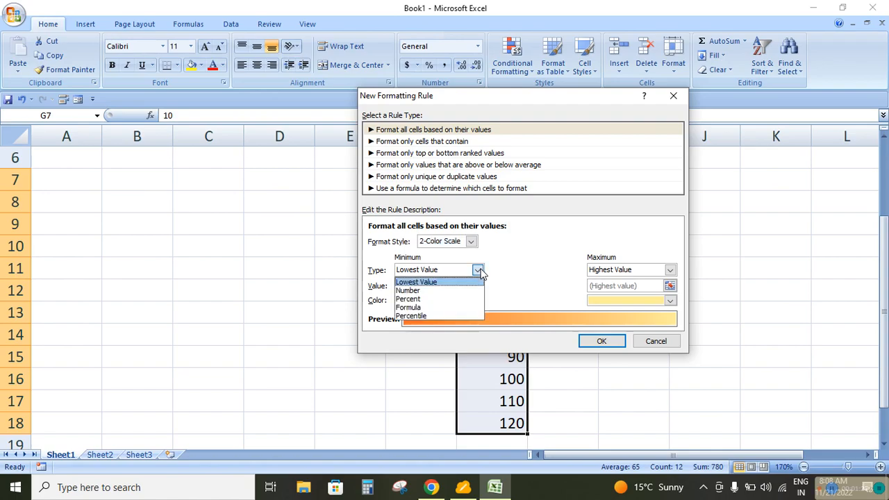
pyautogui.click(440, 291)
pyautogui.click(670, 270)
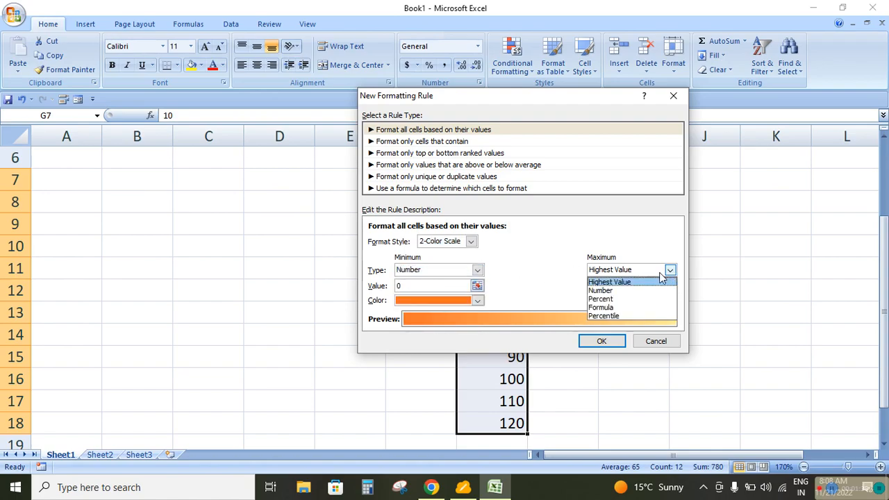
pyautogui.click(606, 290)
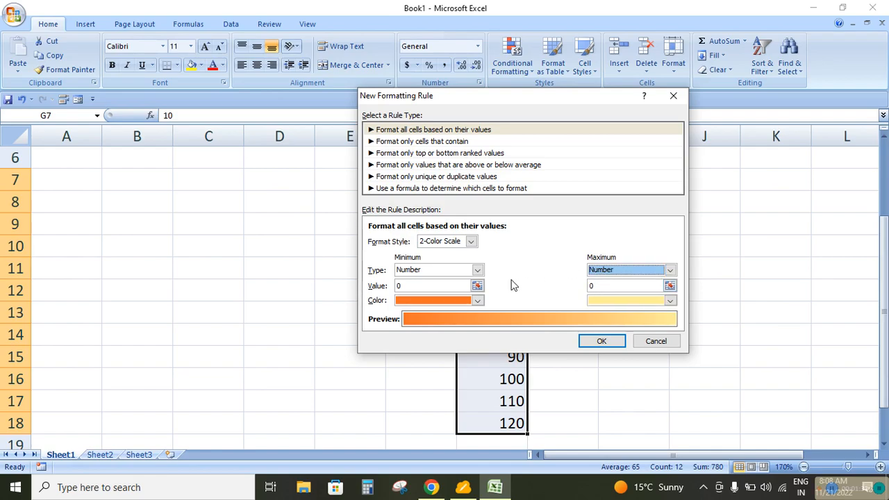
# Set the colour scale's minimum value to 40 and its maximum value to 90
pyautogui.click(432, 286)
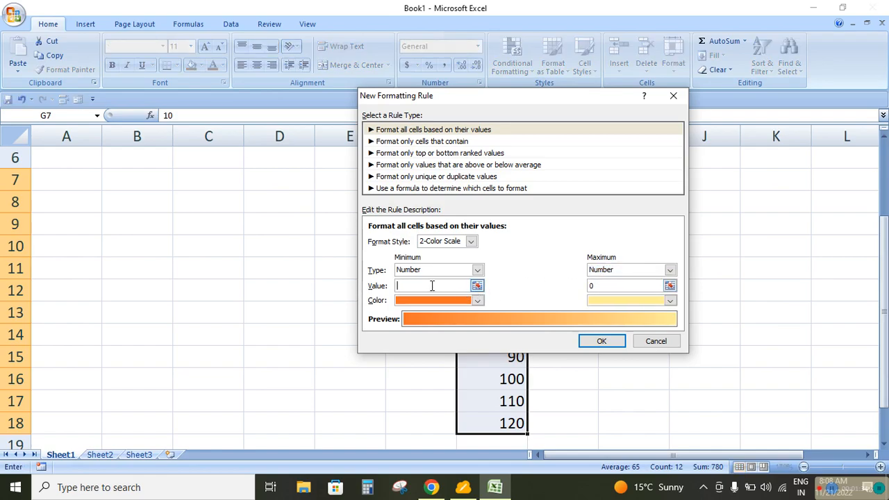
pyautogui.moveTo(461, 97); pyautogui.dragTo(195, 96)
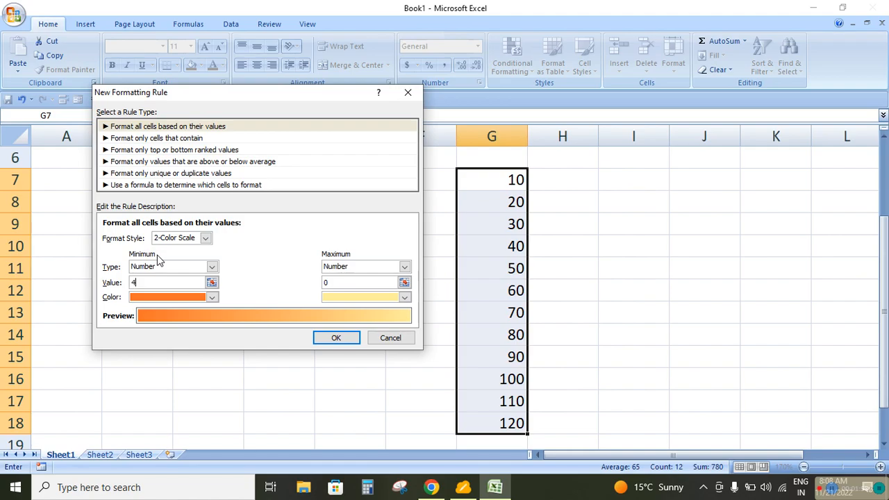
pyautogui.doubleClick(351, 283)
# Set the minimum colour to standard green and the maximum to standard red, and apply the rule to G7:G18
pyautogui.click(212, 297)
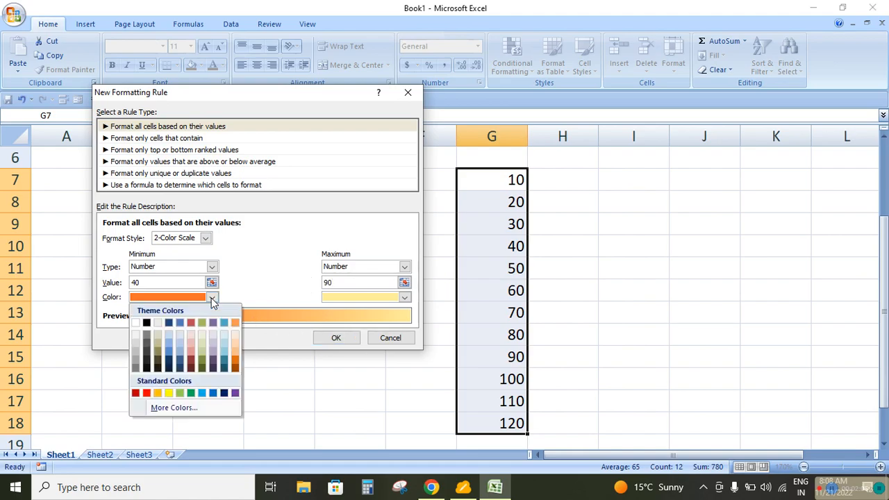
pyautogui.click(190, 393)
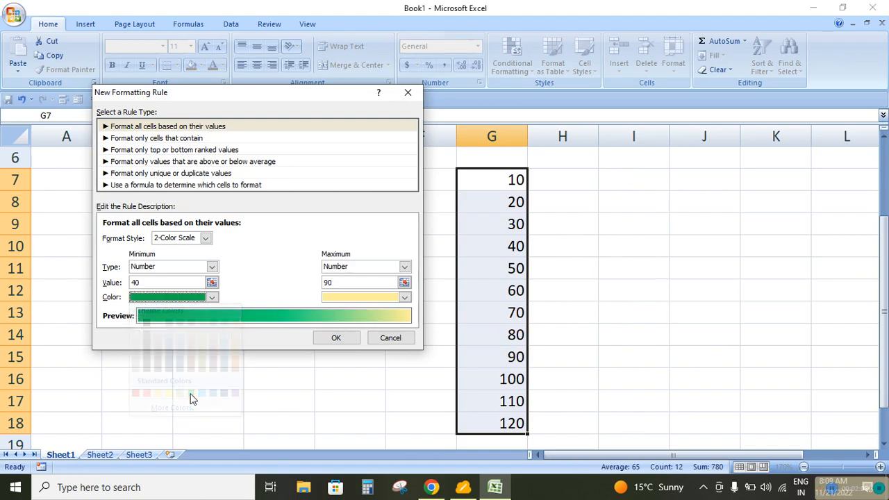
pyautogui.click(407, 298)
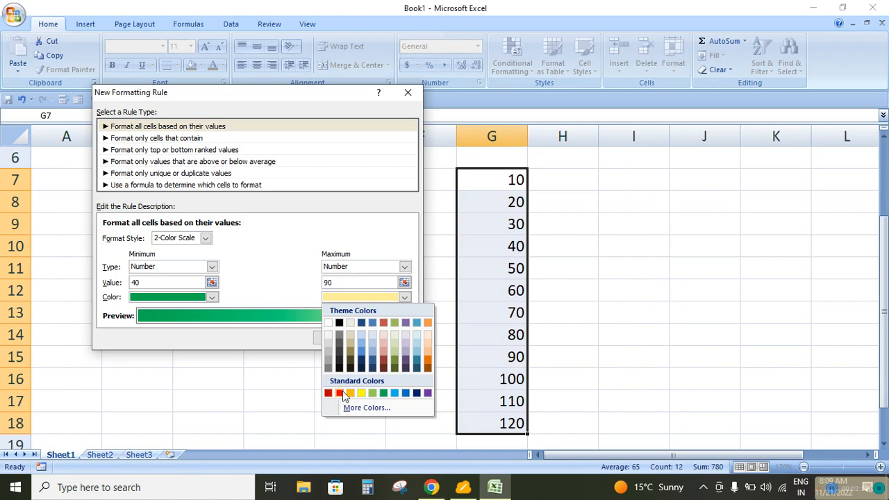
pyautogui.click(340, 393)
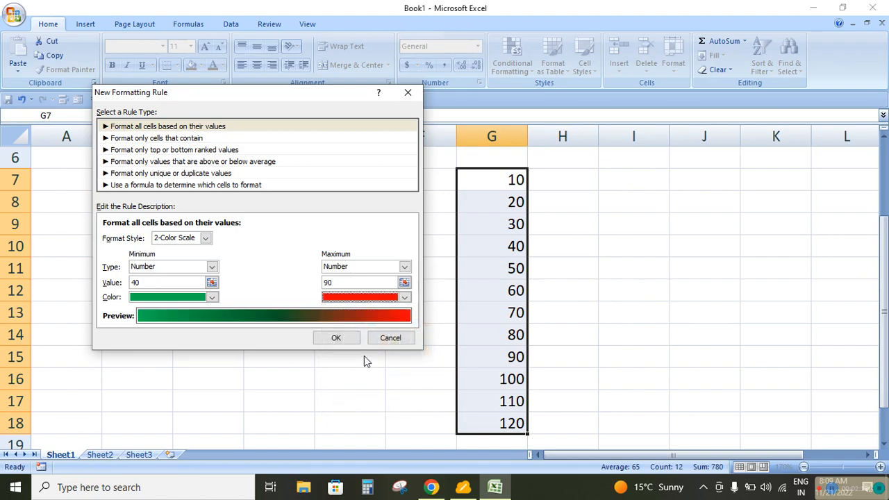
pyautogui.click(334, 338)
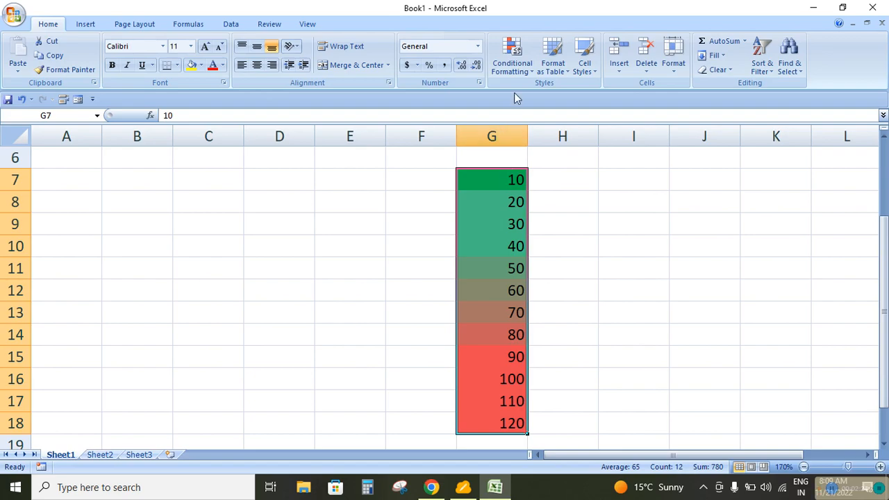
pyautogui.click(511, 59)
pyautogui.moveTo(535, 150)
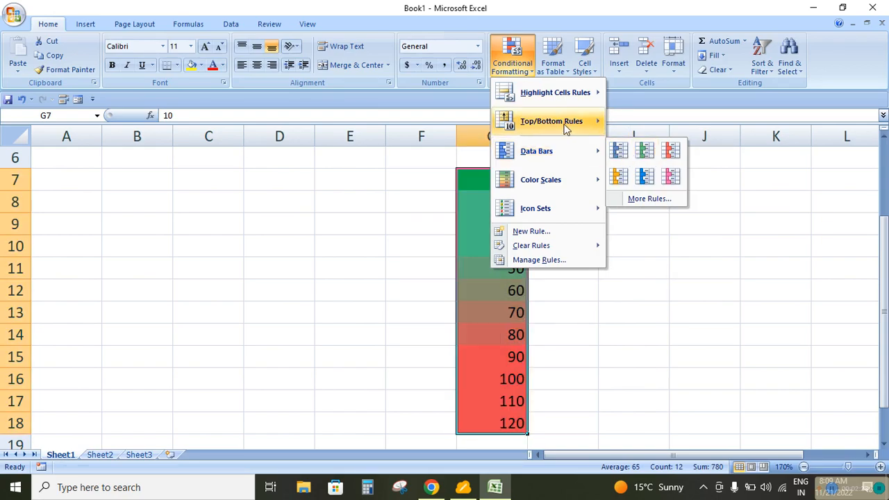
pyautogui.moveTo(547, 183)
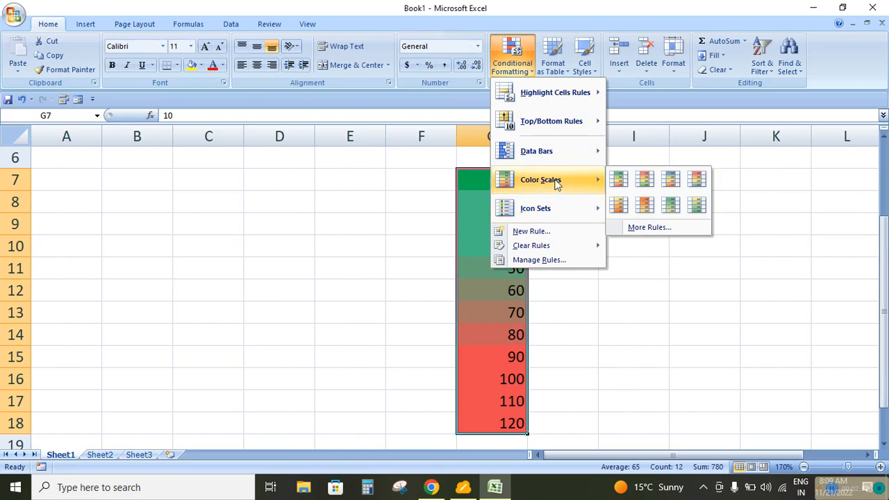
pyautogui.click(590, 339)
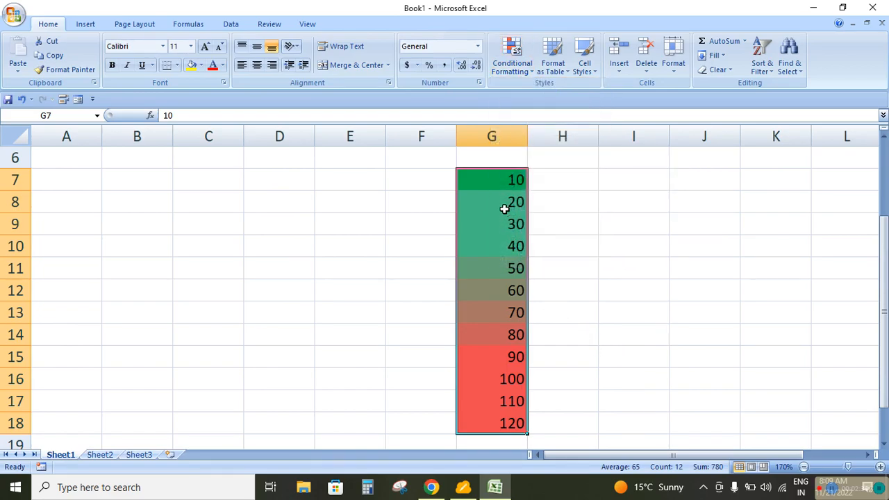
# Clear the conditional formatting rules from the entire sheet
pyautogui.click(527, 75)
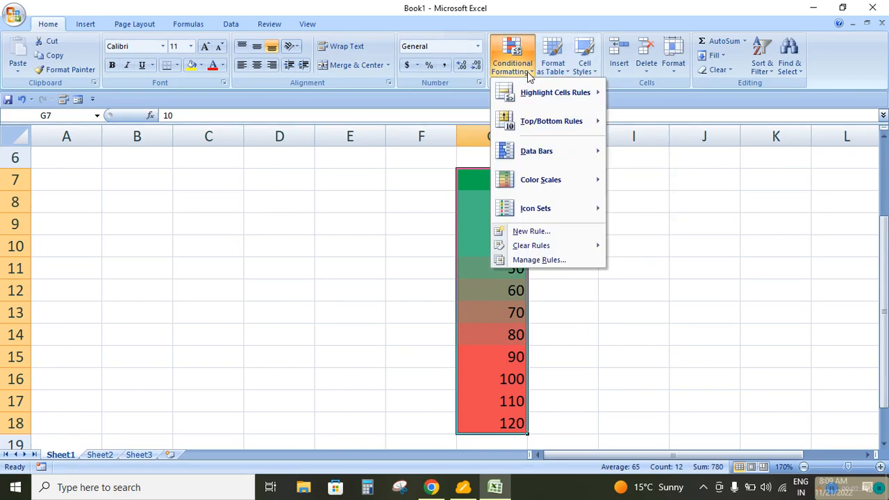
pyautogui.moveTo(545, 246)
pyautogui.click(663, 261)
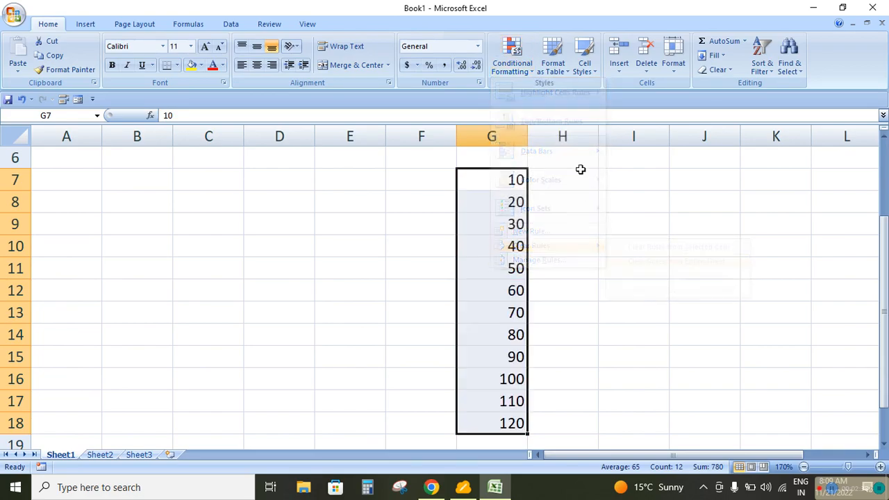
pyautogui.click(513, 66)
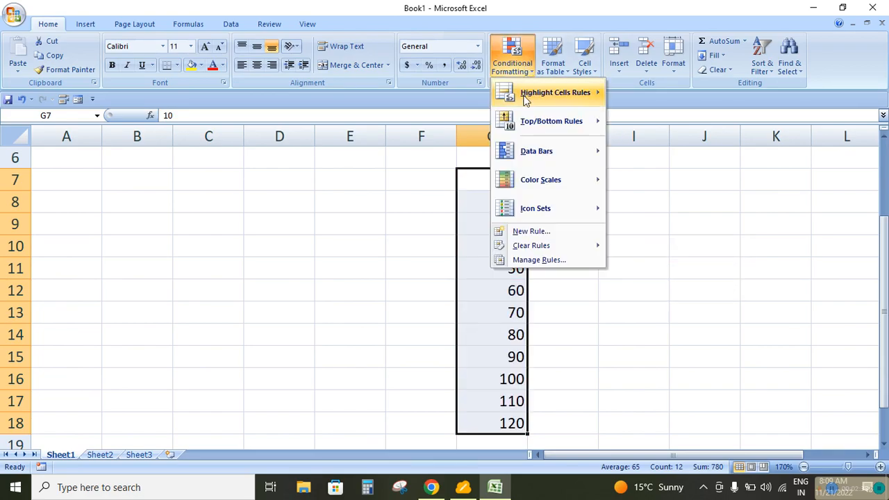
pyautogui.click(527, 231)
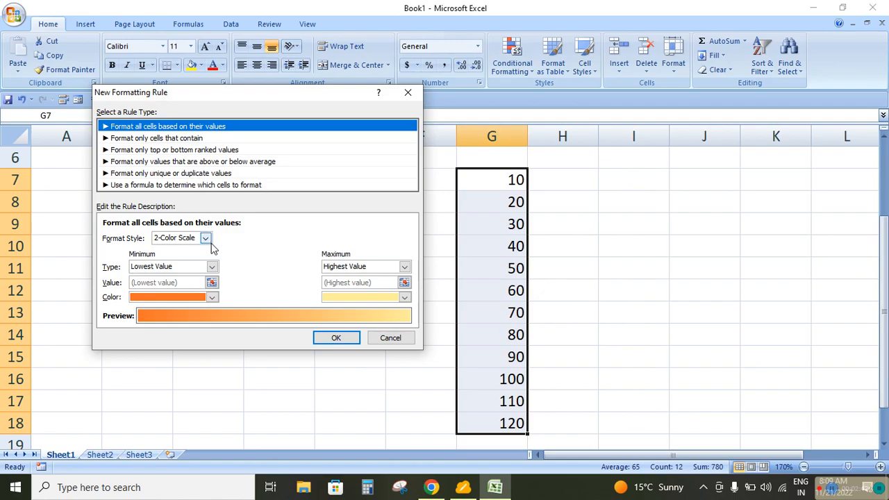
pyautogui.click(206, 237)
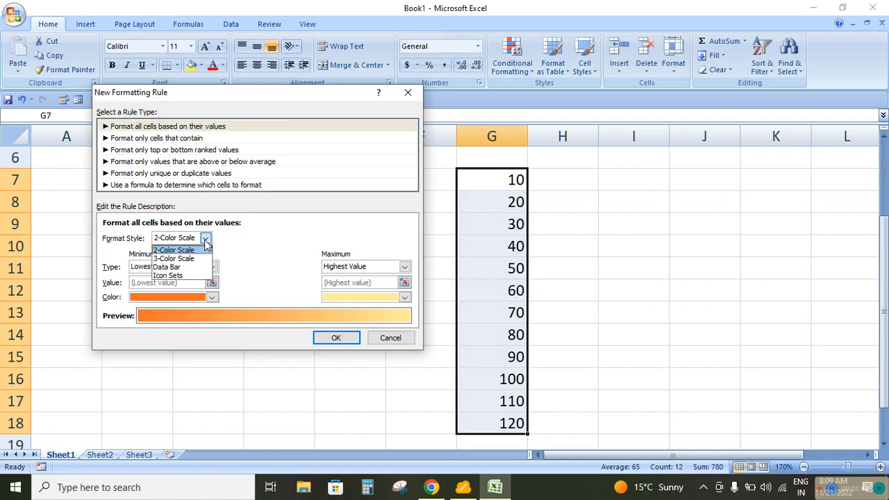
pyautogui.click(174, 268)
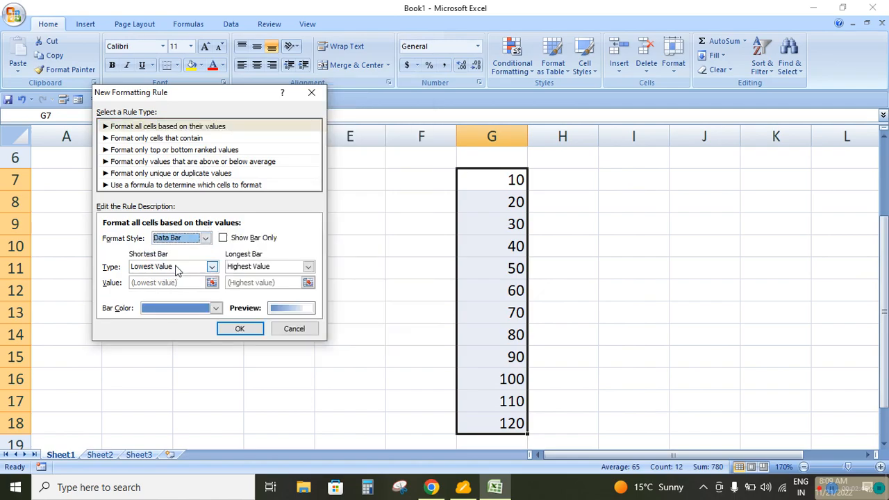
pyautogui.click(311, 92)
# Preview the Red Data Bar formatting on the numbers in G7:G18
pyautogui.click(511, 63)
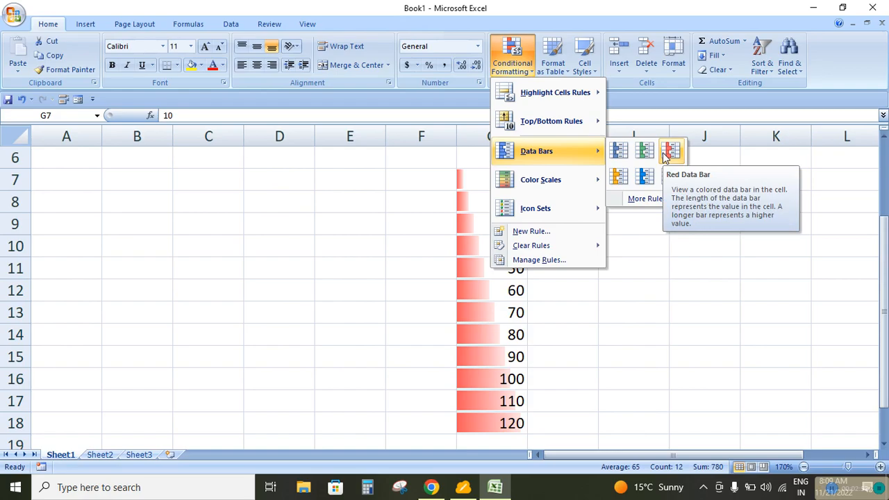
pyautogui.click(520, 67)
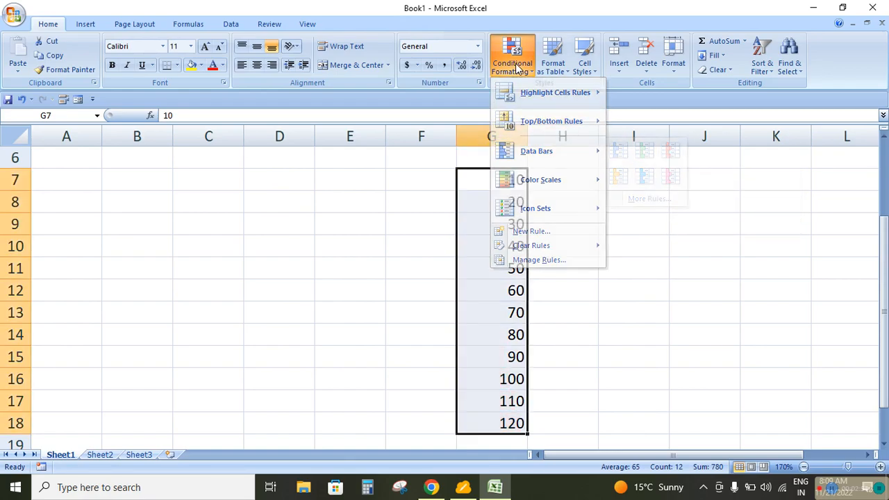
# Examine the icon set format style for a new rule and the gallery of available icon sets
pyautogui.click(520, 67)
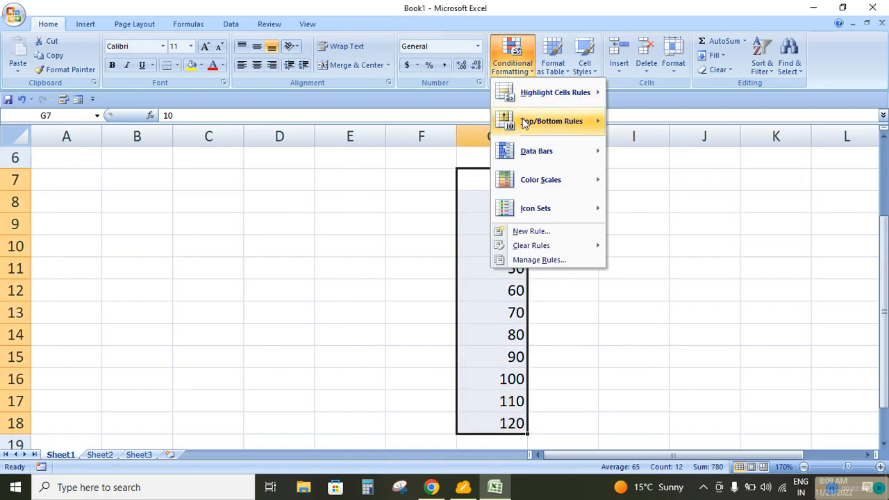
pyautogui.click(529, 231)
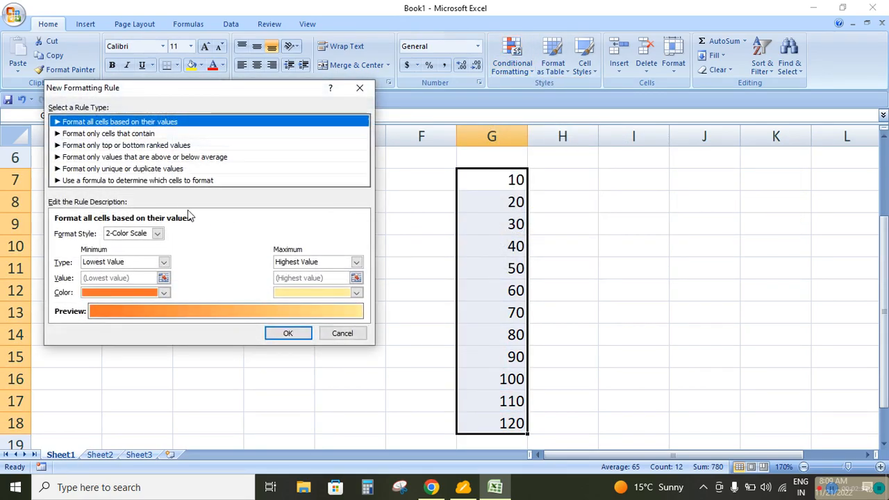
pyautogui.click(158, 233)
pyautogui.click(130, 271)
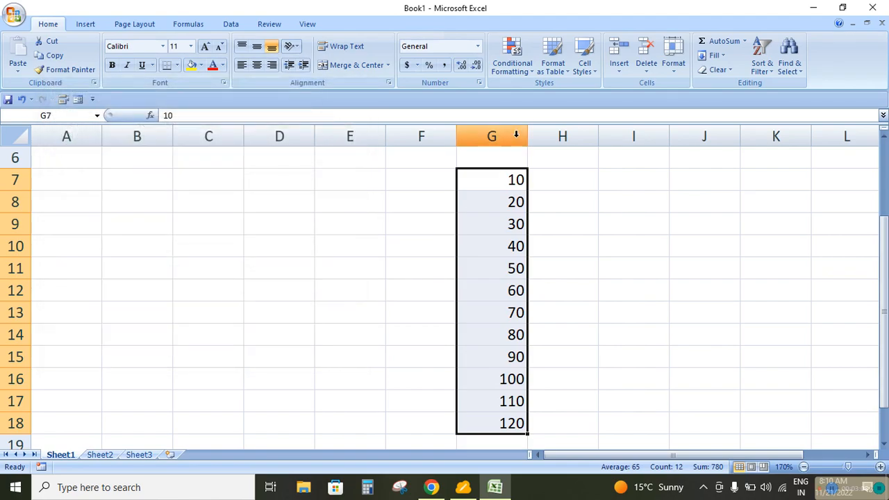
pyautogui.click(329, 352)
pyautogui.click(527, 72)
pyautogui.moveTo(541, 211)
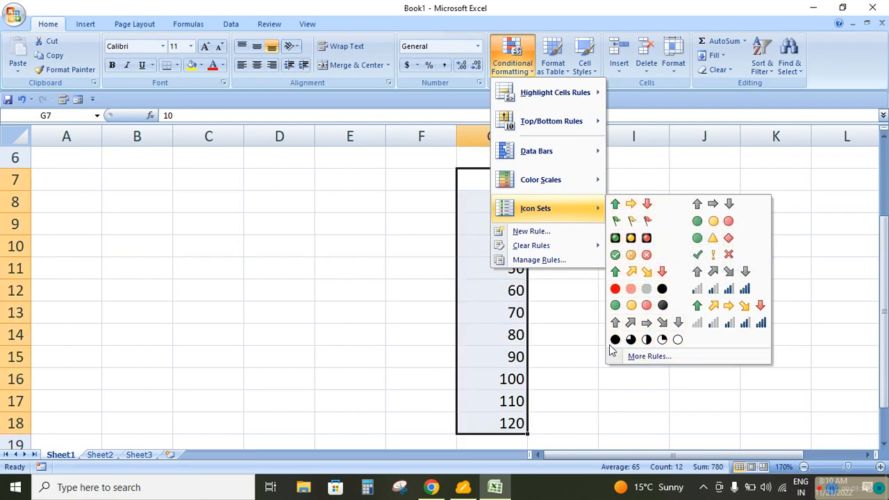
pyautogui.click(397, 280)
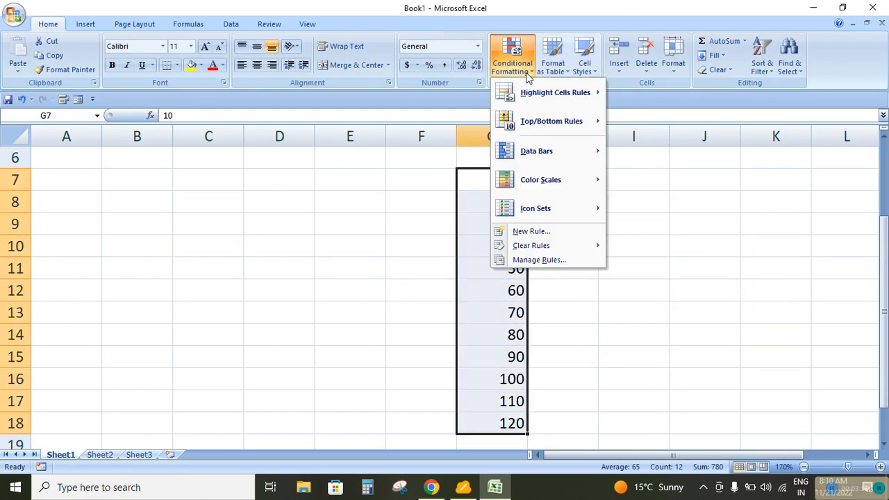
# Start a new formatting rule for G7:G18 that formats only cells that contain a specified Cell Value
pyautogui.click(512, 59)
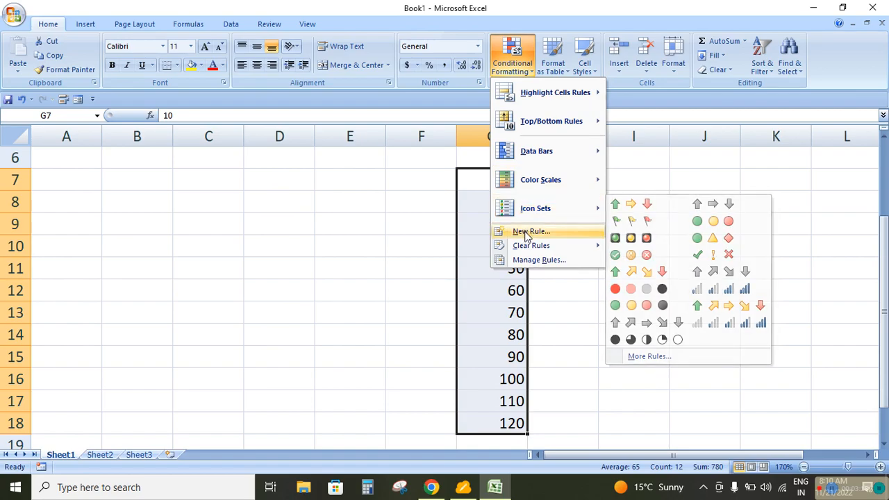
pyautogui.click(527, 231)
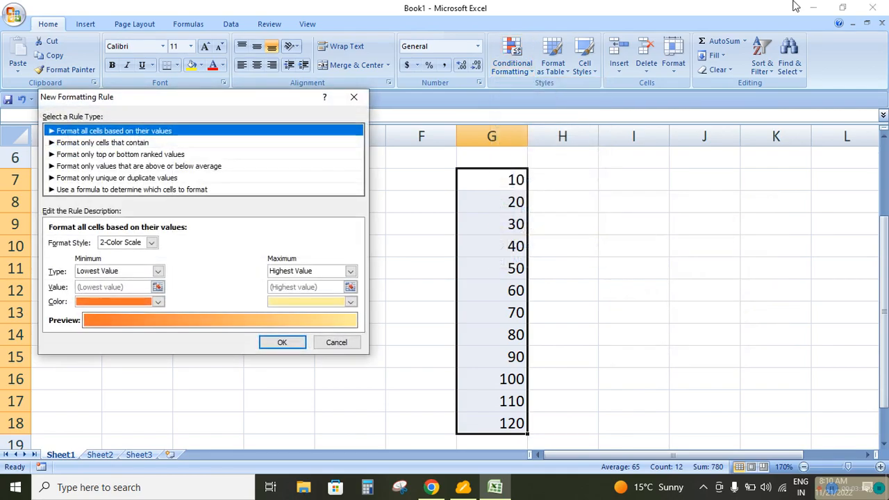
pyautogui.click(115, 144)
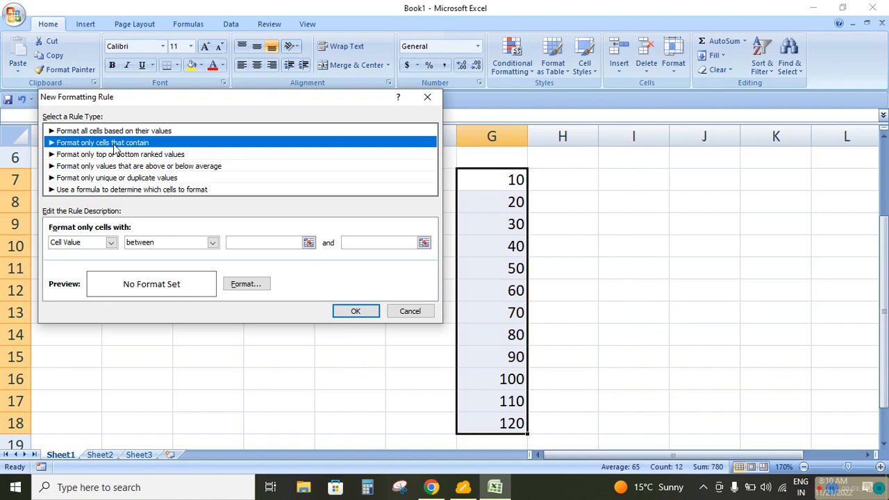
pyautogui.click(111, 243)
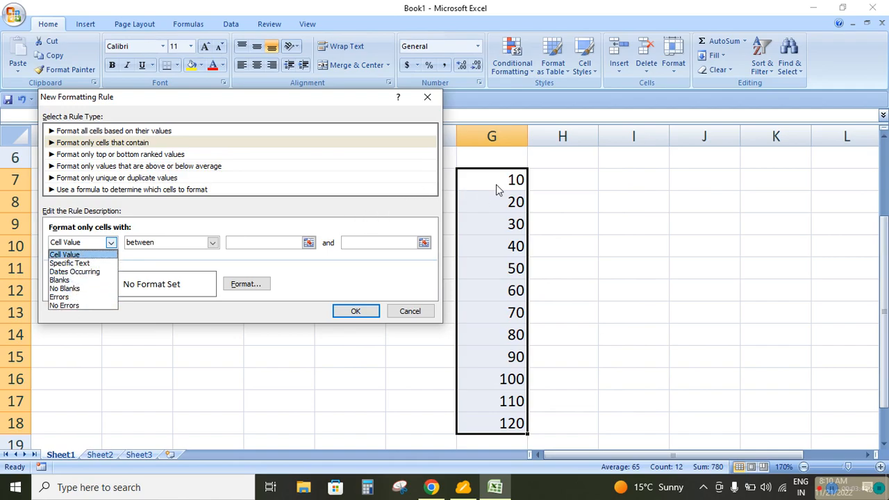
pyautogui.click(80, 263)
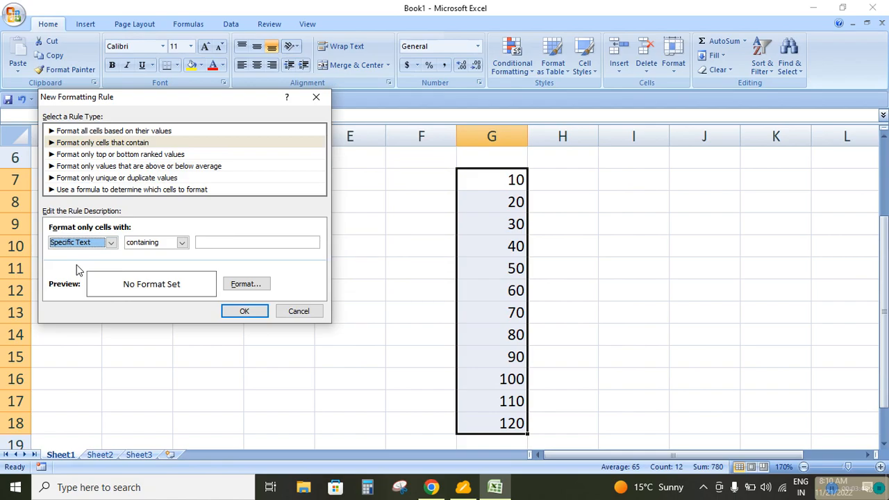
pyautogui.click(111, 243)
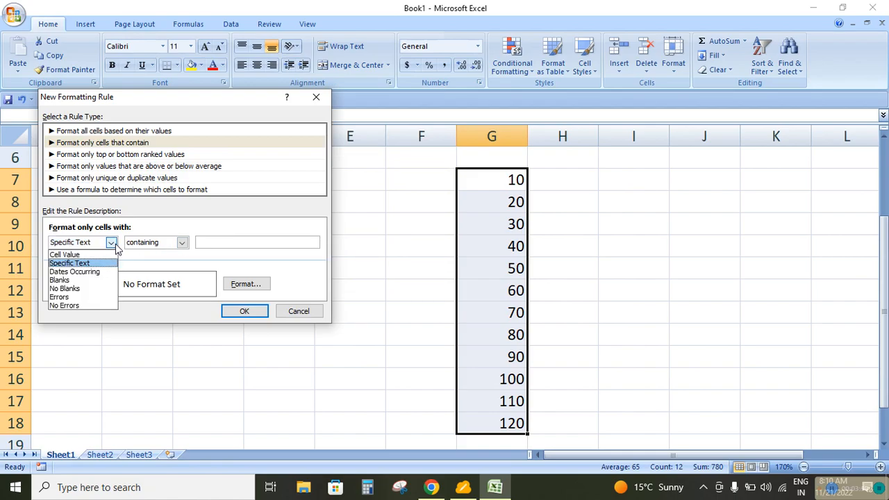
pyautogui.click(70, 256)
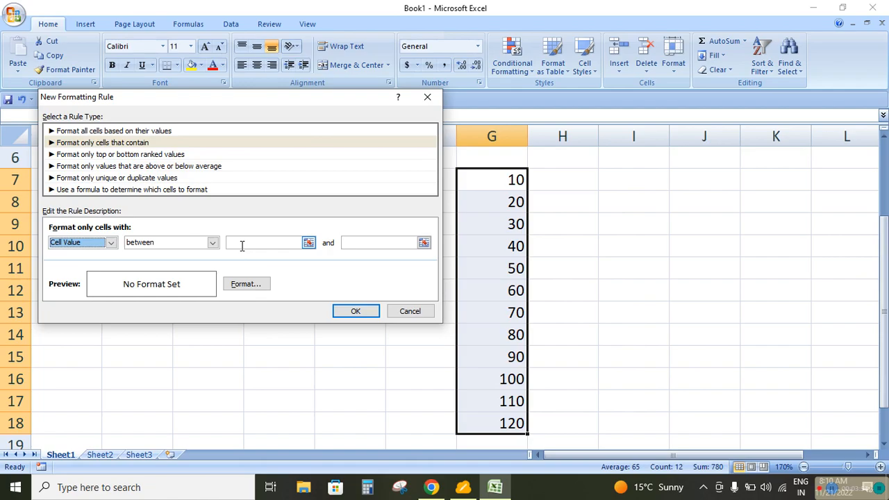
# Set the rule's condition to cell values between 30 and 90
pyautogui.click(242, 245)
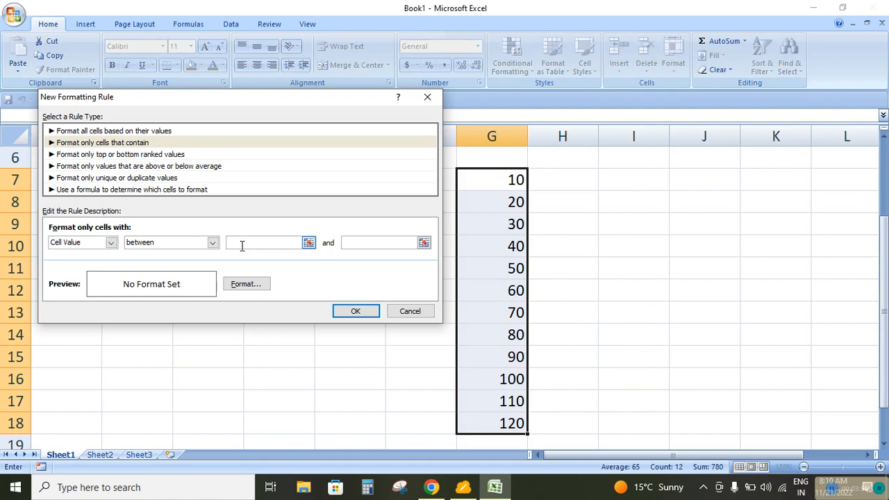
pyautogui.click(212, 242)
pyautogui.click(212, 243)
pyautogui.click(252, 240)
pyautogui.write('30')
pyautogui.click(389, 240)
pyautogui.write('90')
# Give the rule a standard green fill and apply it to G7:G18
pyautogui.click(248, 287)
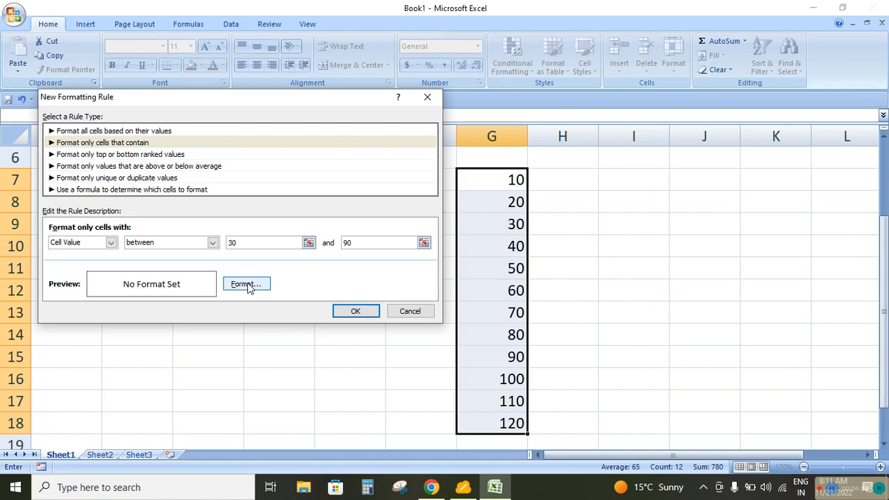
pyautogui.click(248, 287)
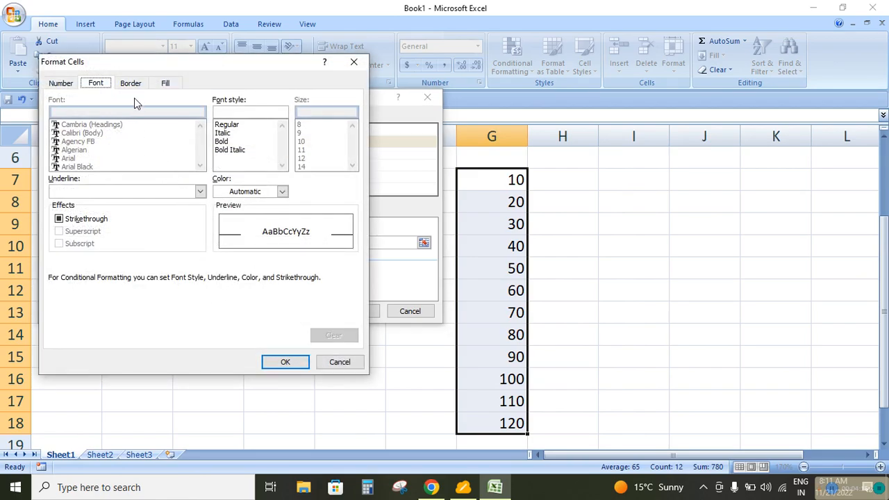
pyautogui.click(164, 83)
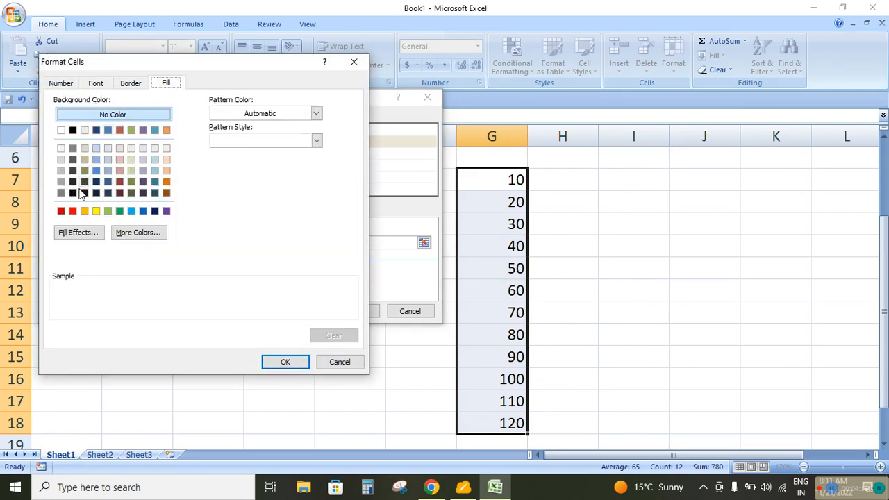
pyautogui.click(120, 212)
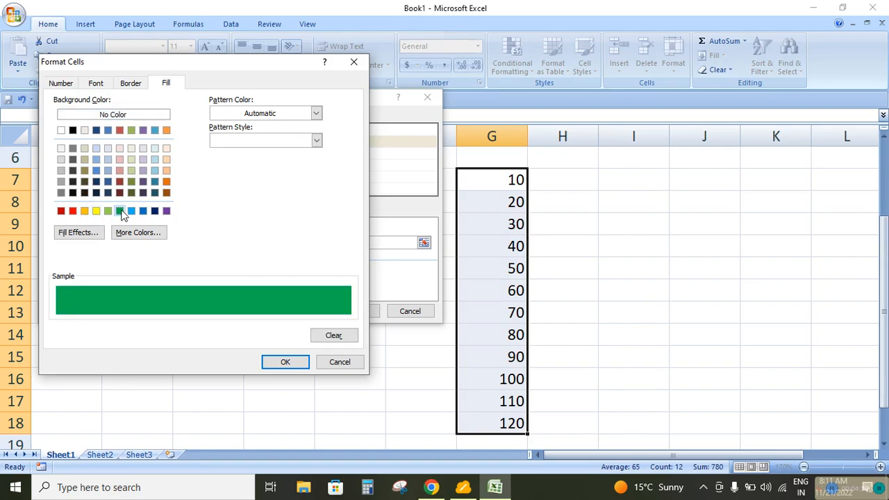
pyautogui.click(283, 364)
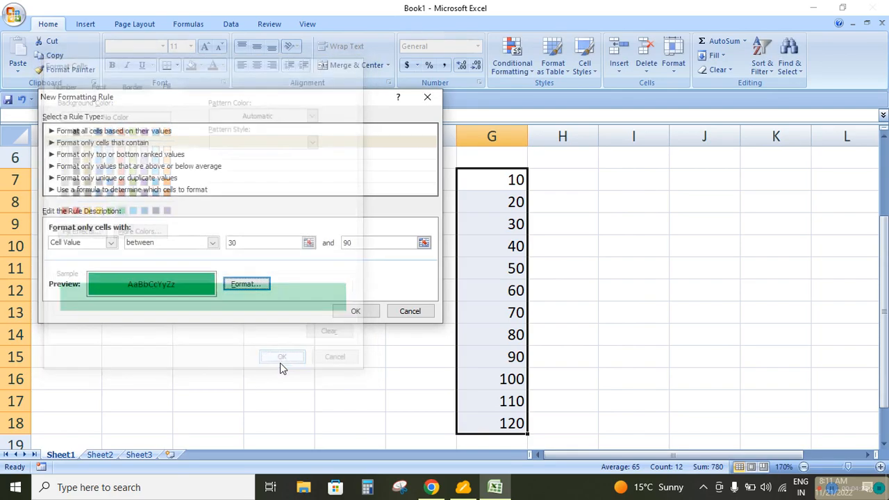
pyautogui.click(354, 312)
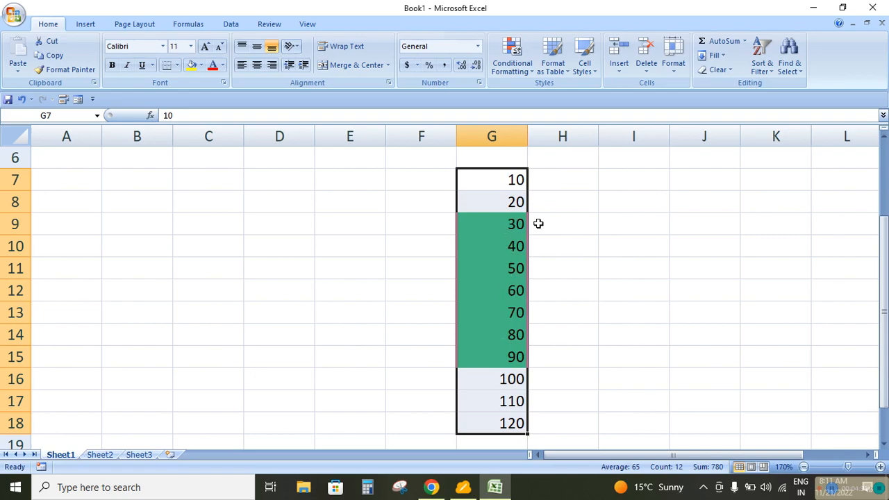
# Clear the conditional formatting rules from the entire sheet
pyautogui.click(528, 75)
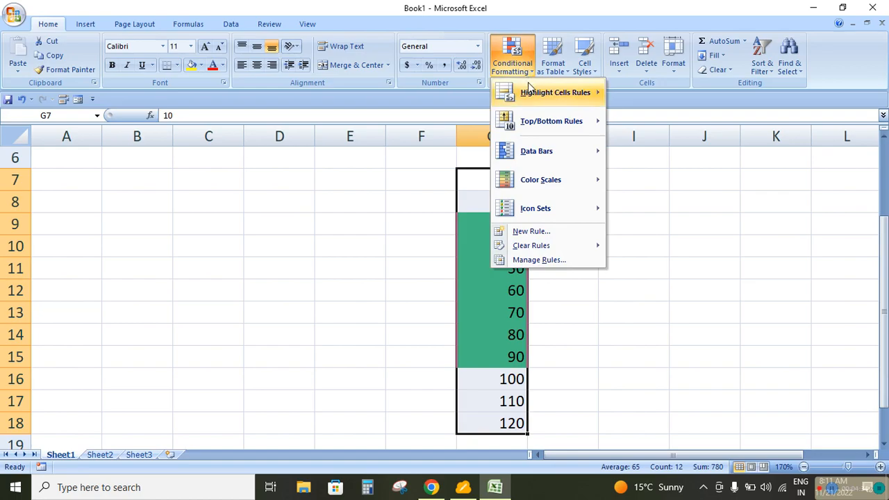
pyautogui.moveTo(529, 93)
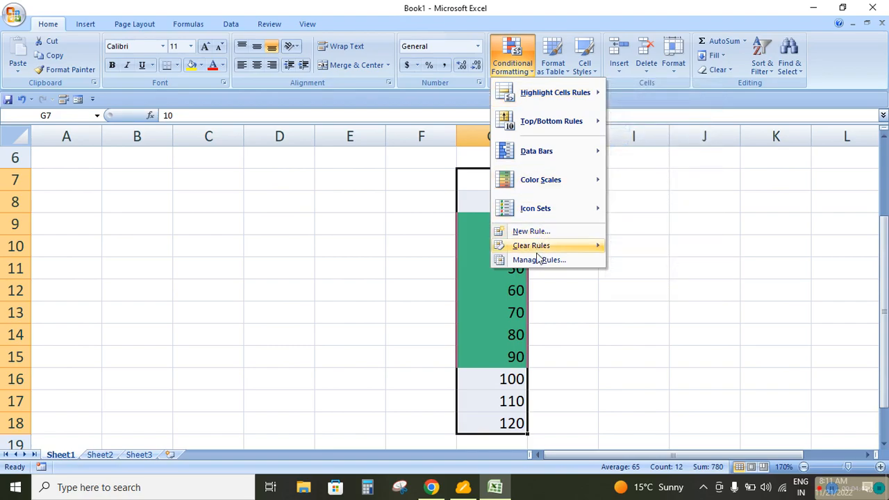
pyautogui.moveTo(526, 247)
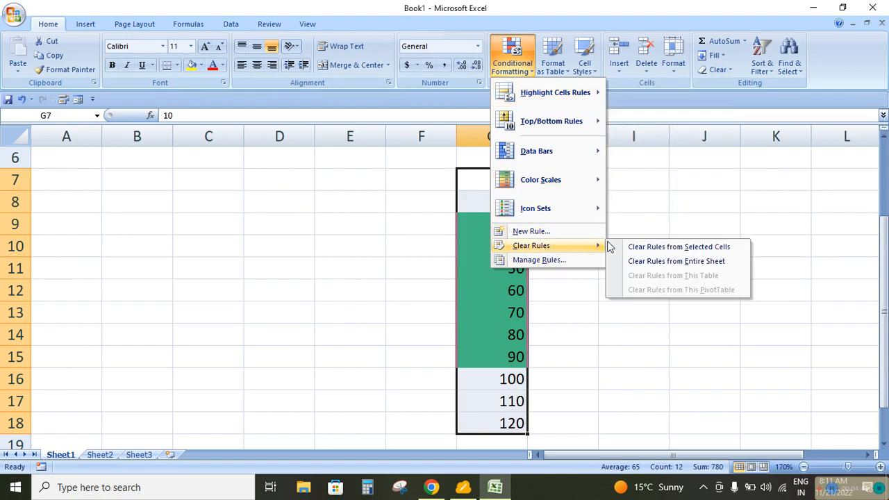
pyautogui.click(651, 262)
# Set up a new rule for G7:G18 that formats only cells with values not between 30 and 90
pyautogui.click(529, 70)
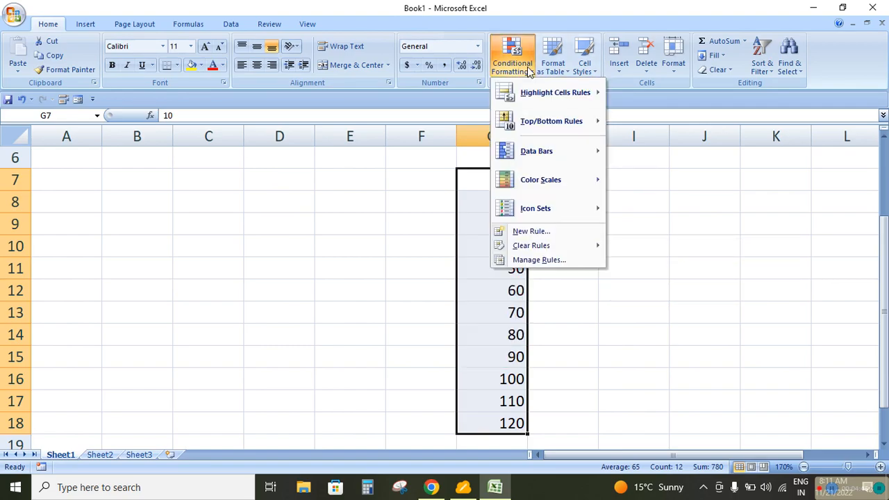
pyautogui.click(534, 231)
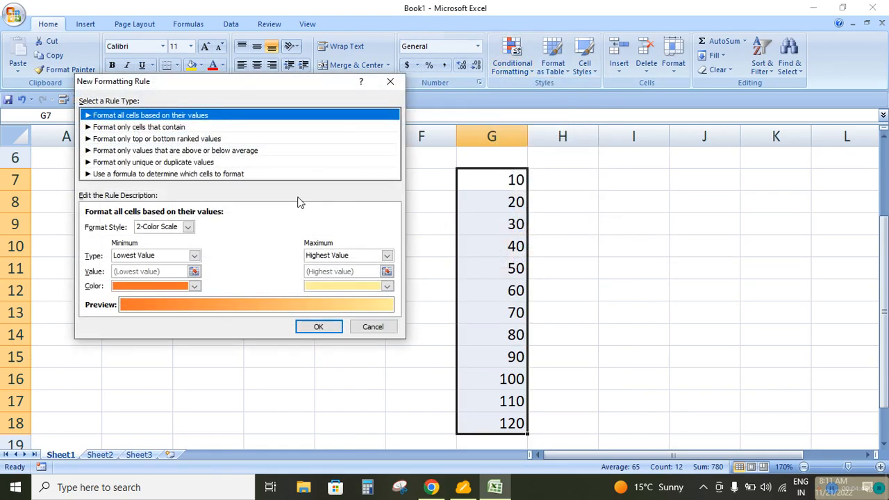
pyautogui.click(143, 127)
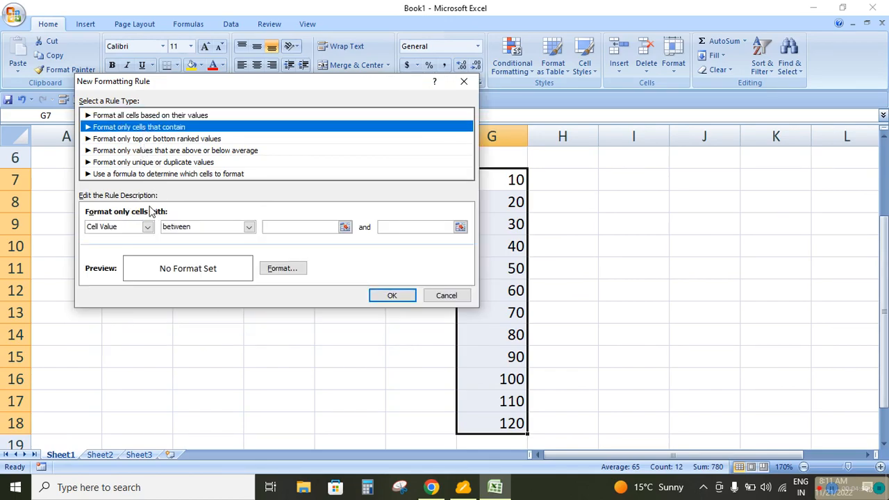
pyautogui.click(249, 227)
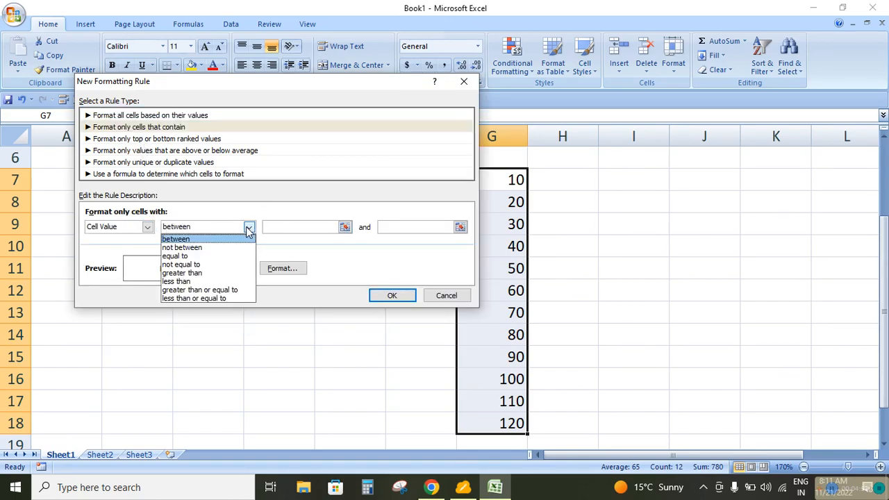
pyautogui.click(196, 249)
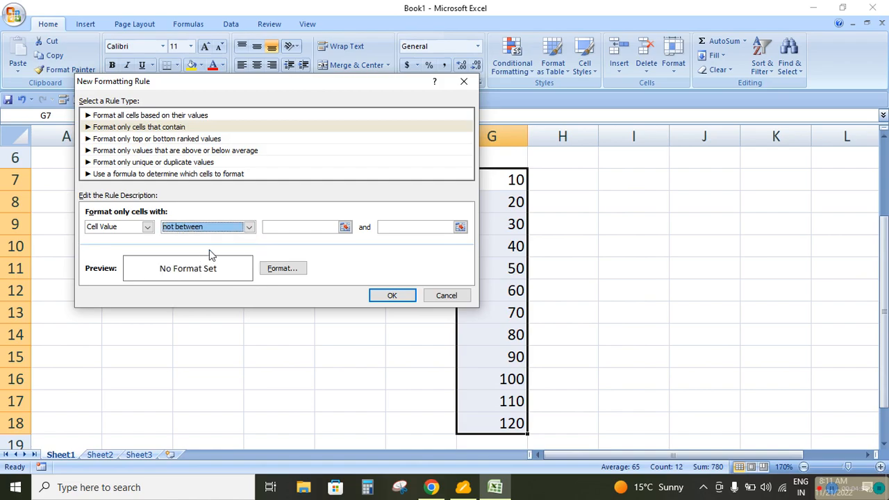
pyautogui.click(280, 226)
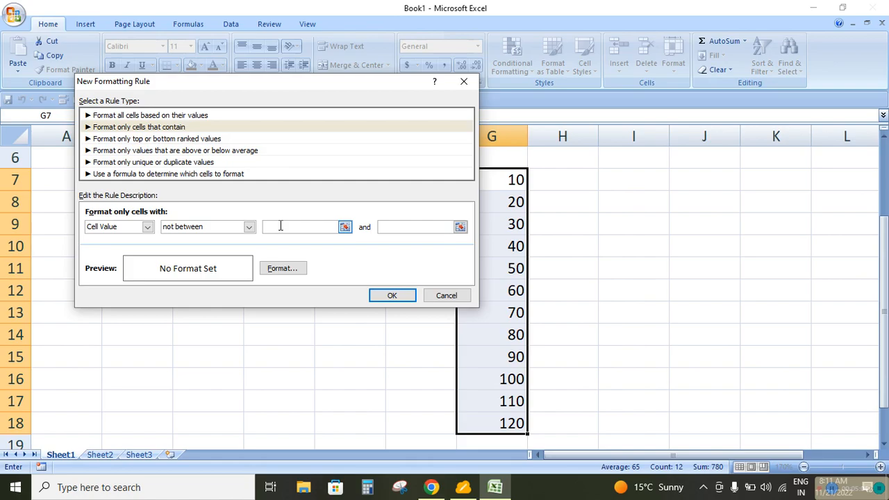
pyautogui.write('30')
pyautogui.click(397, 225)
pyautogui.write('90')
# Give the not-between rule a standard red fill and apply it to the numbers
pyautogui.click(283, 269)
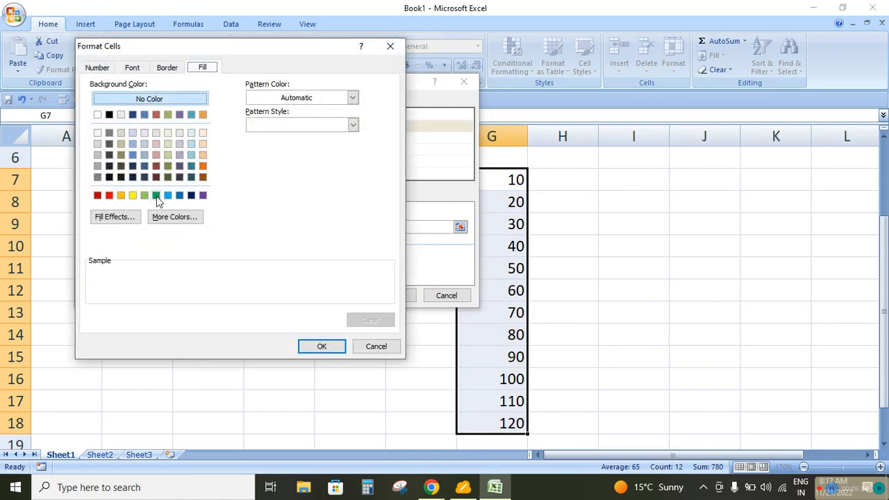
pyautogui.click(157, 196)
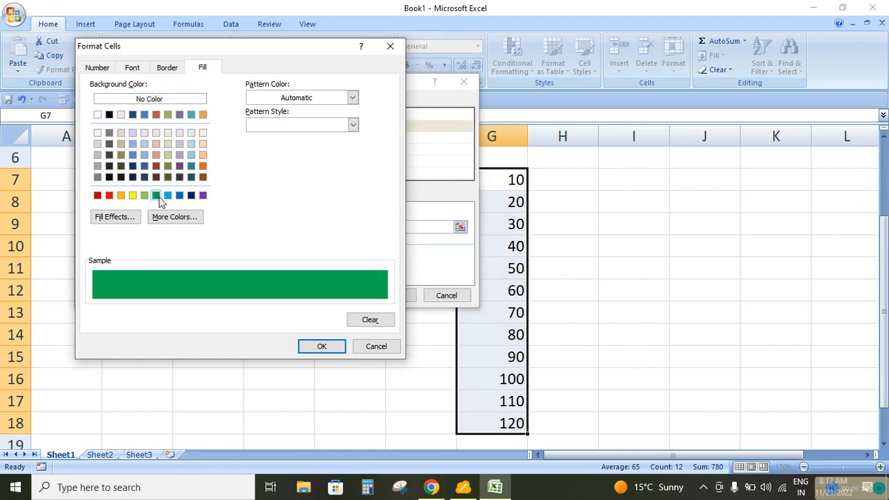
pyautogui.click(109, 197)
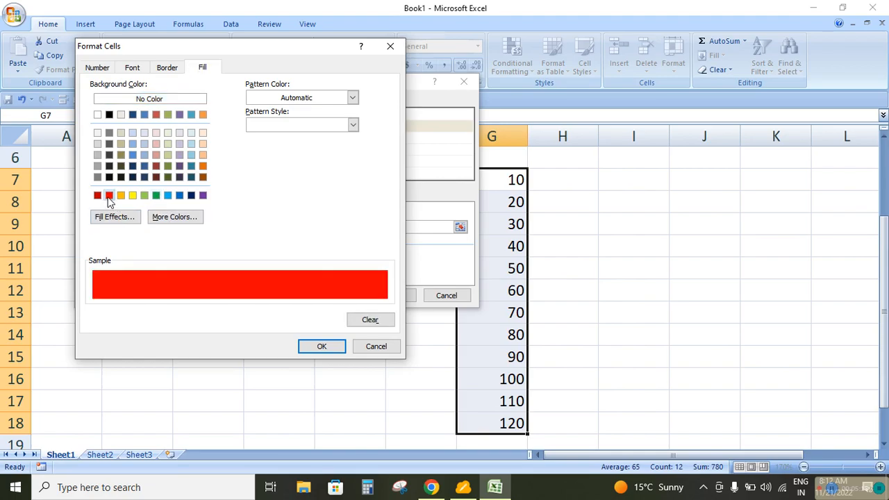
pyautogui.click(309, 347)
pyautogui.click(384, 295)
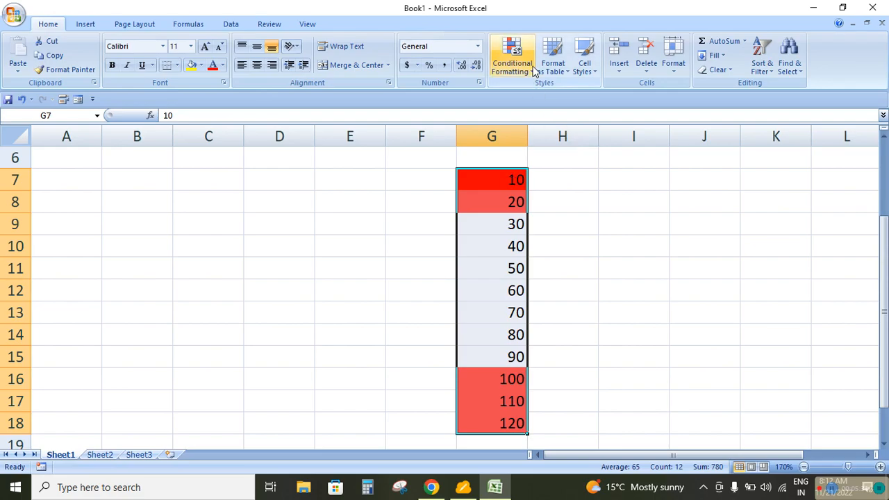
# Remove the not-between rule by clearing all conditional formatting rules from the entire sheet
pyautogui.click(512, 59)
pyautogui.moveTo(549, 245)
pyautogui.click(656, 262)
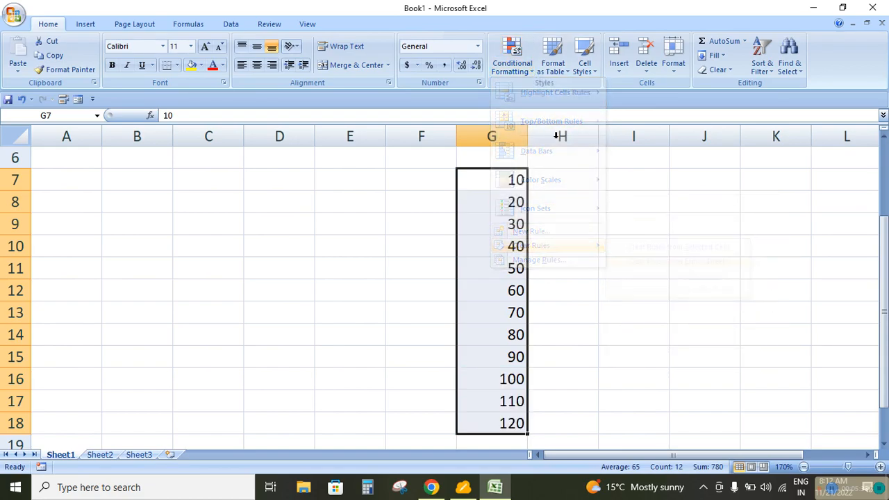
# Set up a new conditional formatting rule for G7:G18 that formats only cells with a value equal to 60
pyautogui.click(533, 68)
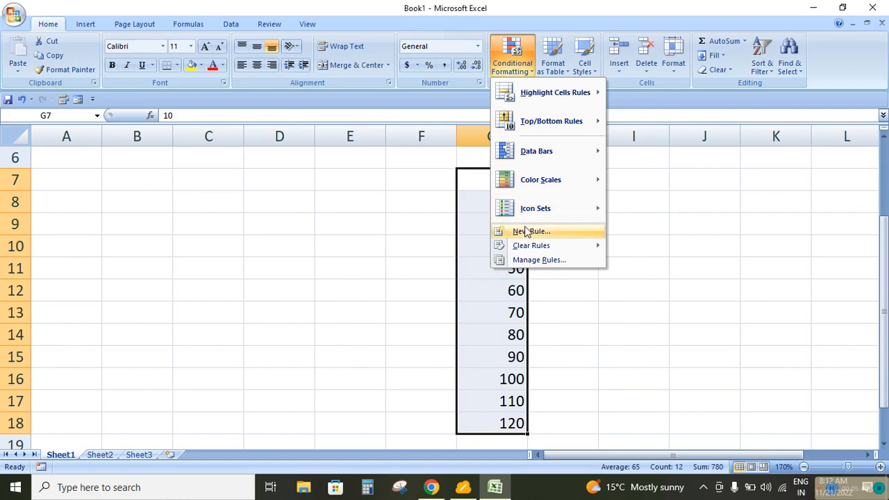
pyautogui.moveTo(525, 250)
pyautogui.click(532, 232)
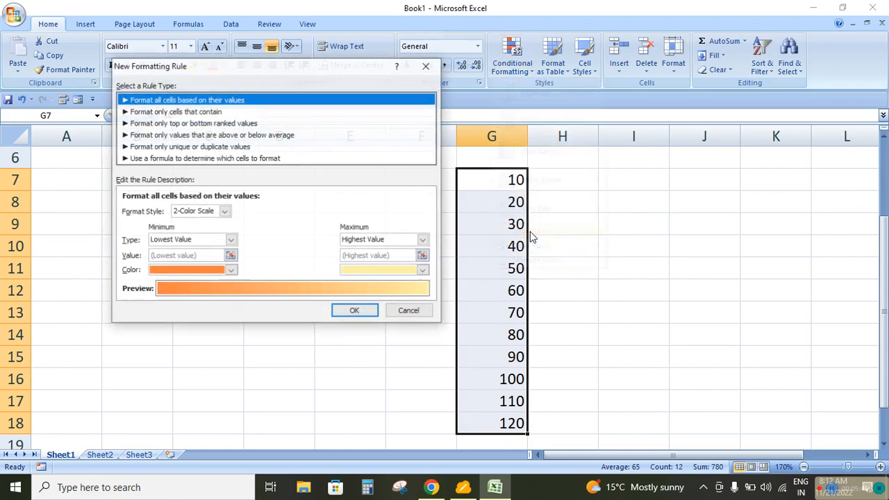
pyautogui.click(173, 113)
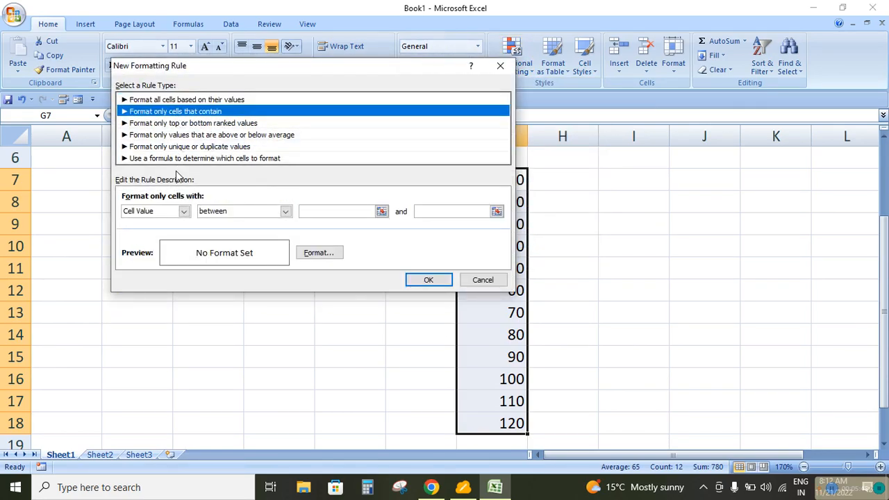
pyautogui.click(285, 212)
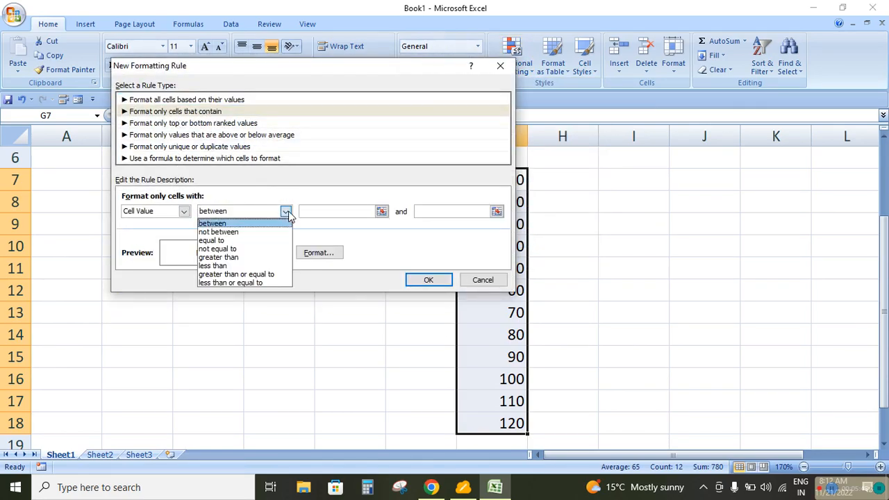
pyautogui.click(231, 242)
pyautogui.click(331, 212)
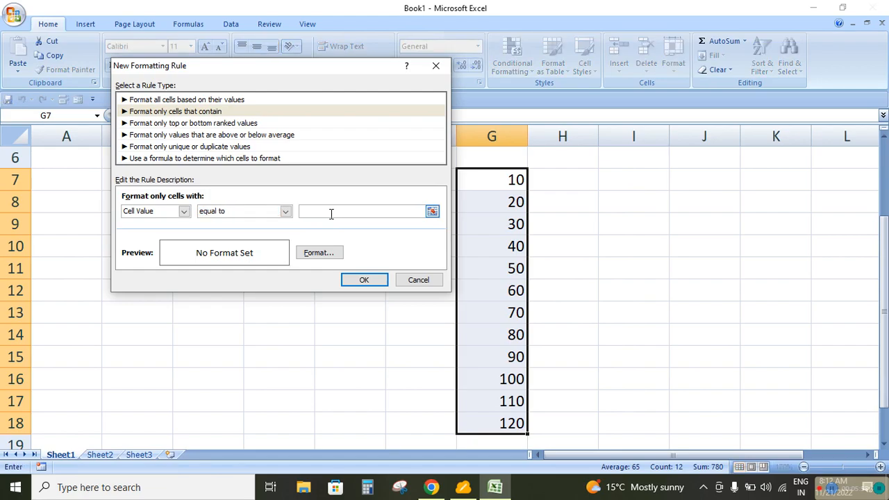
pyautogui.write('60')
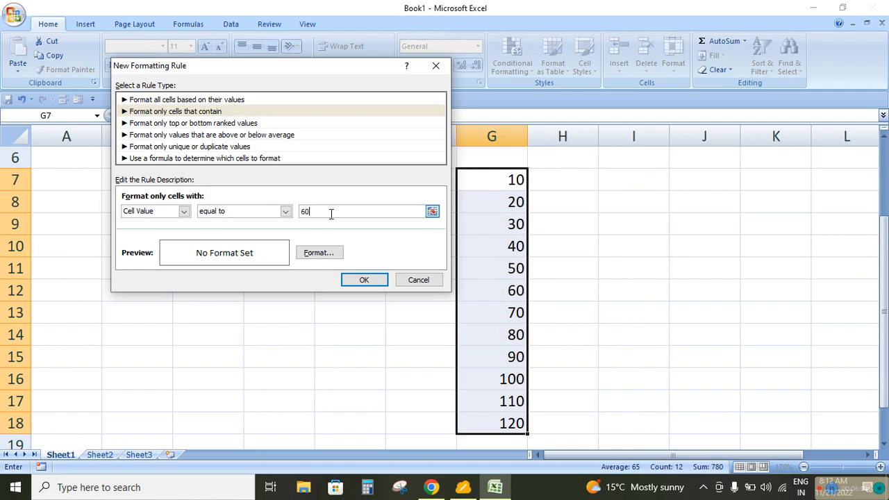
# Give the equal-to rule a dark blue fill and apply it to the numbers
pyautogui.click(318, 253)
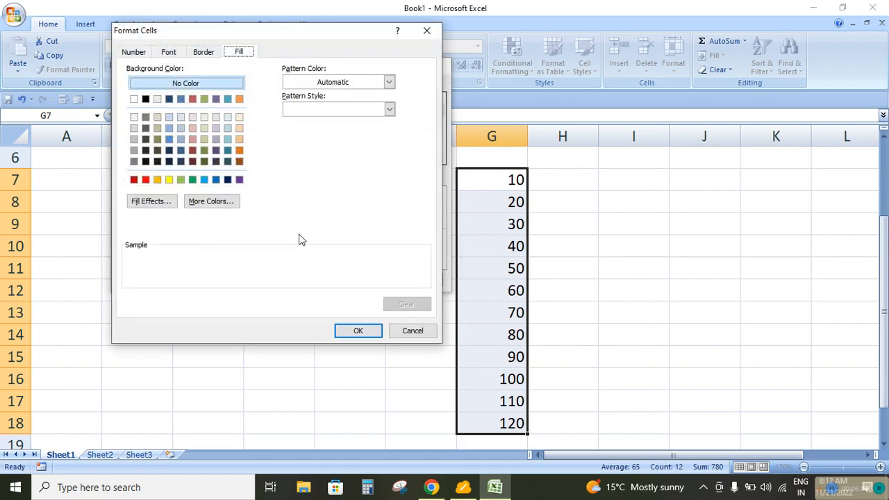
pyautogui.click(169, 150)
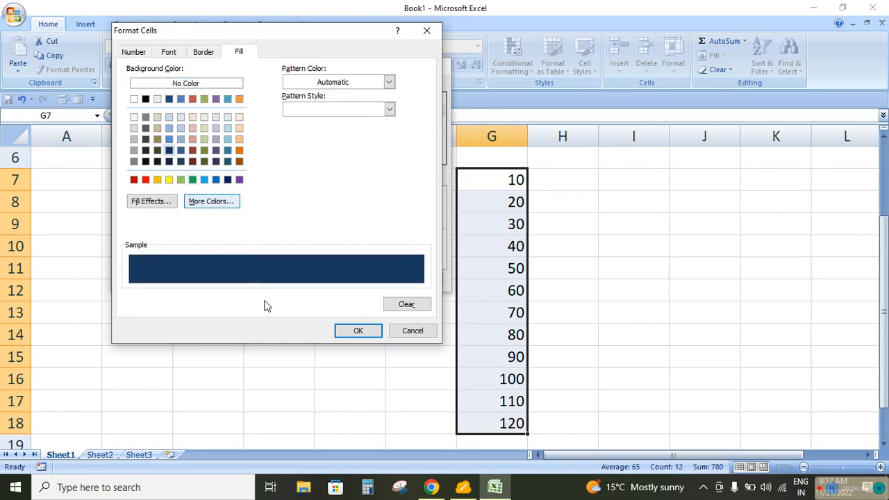
pyautogui.click(354, 331)
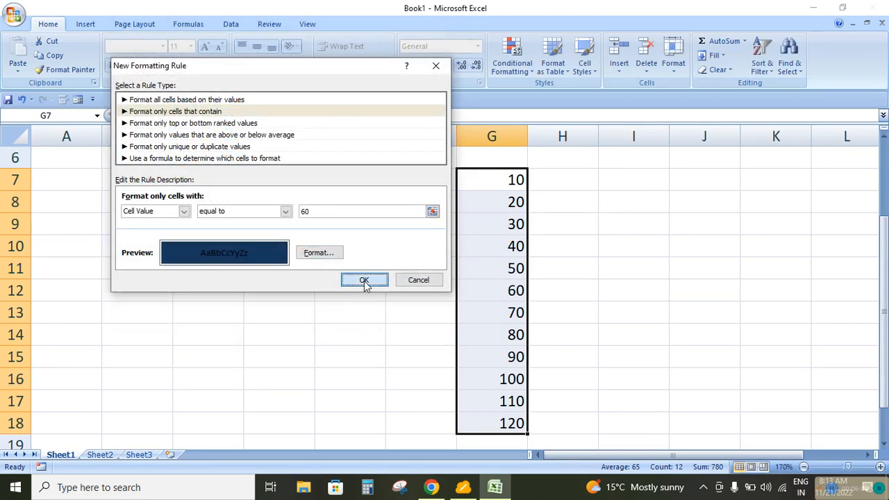
pyautogui.click(364, 279)
pyautogui.click(505, 326)
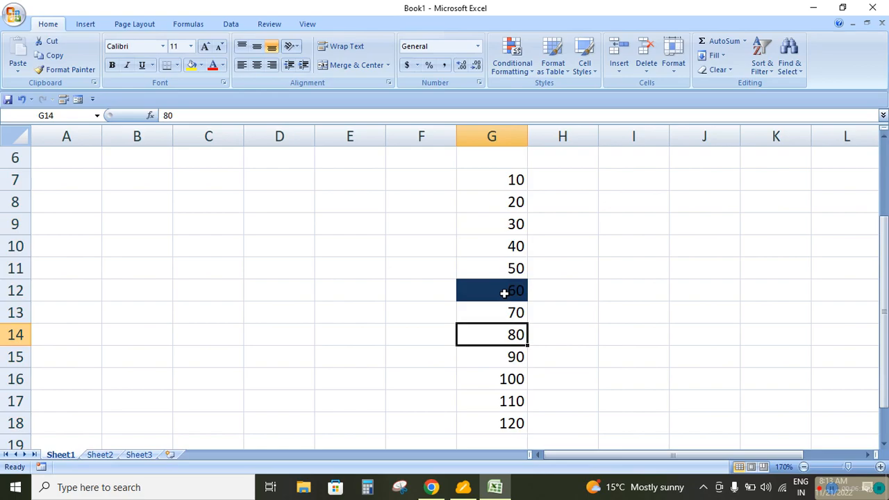
pyautogui.click(504, 293)
# Replace the values in G15 and G18 with 60 to test the equal-to rule
pyautogui.click(493, 361)
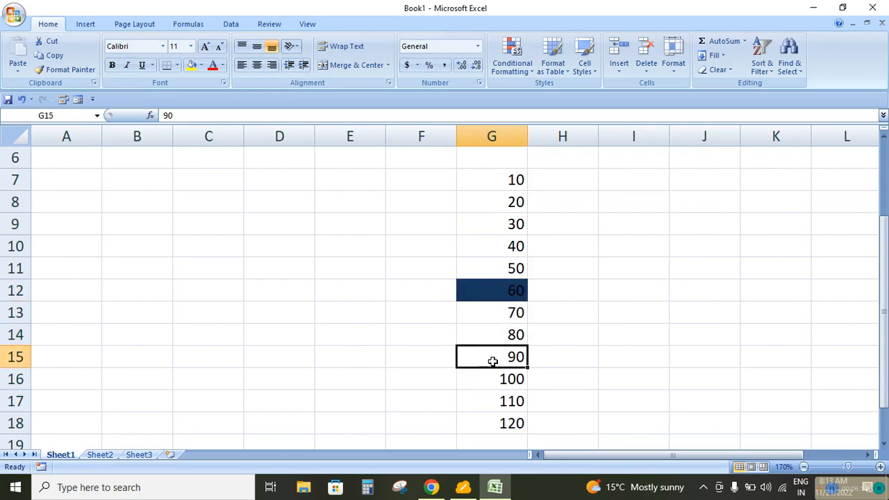
pyautogui.write('60')
pyautogui.press('Return')
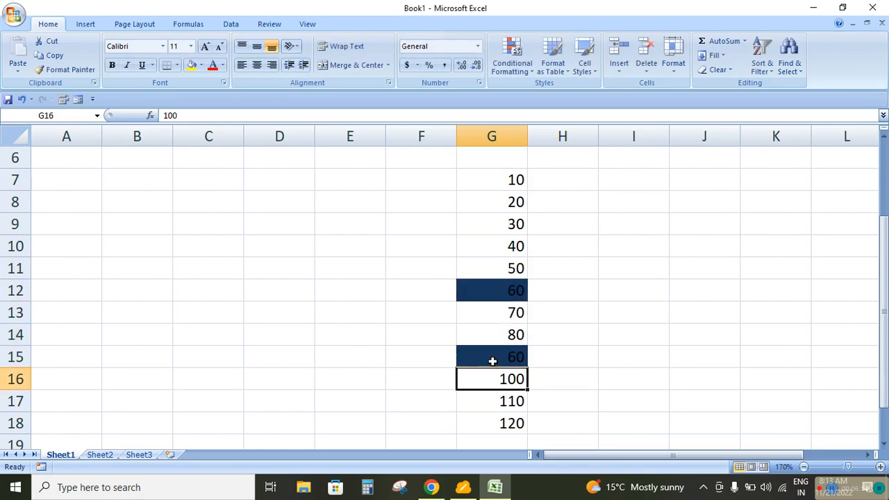
pyautogui.click(487, 423)
pyautogui.write('60')
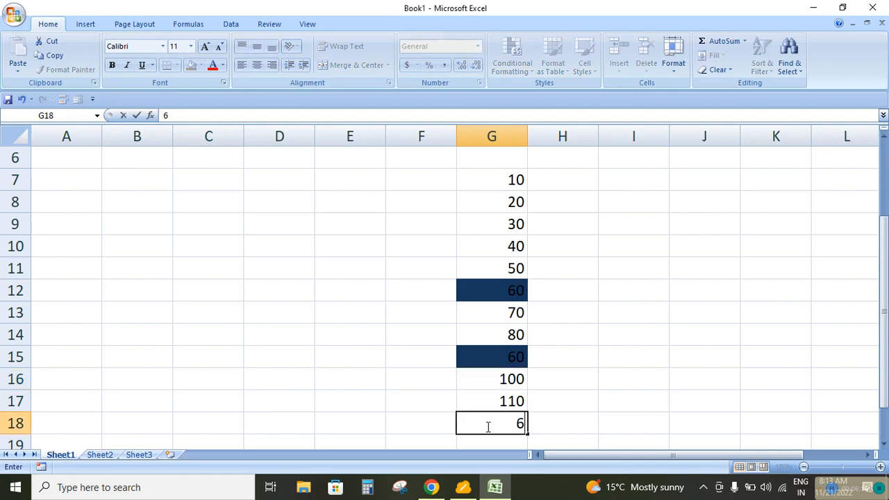
pyautogui.press('Return')
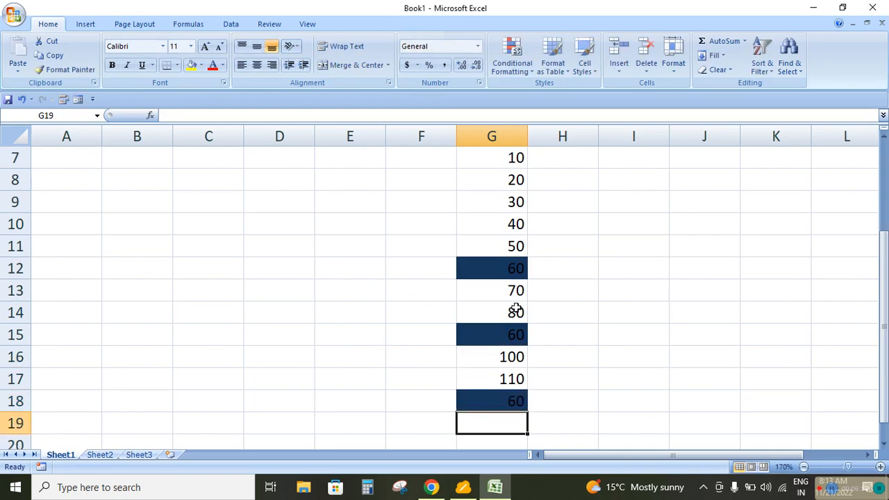
# Select G7:G18 and remove the equal-to rule by clearing the conditional formatting rules from the entire sheet
pyautogui.scroll(1, 517, 297)
pyautogui.scroll(-1, 512, 291)
pyautogui.moveTo(488, 160); pyautogui.dragTo(512, 398)
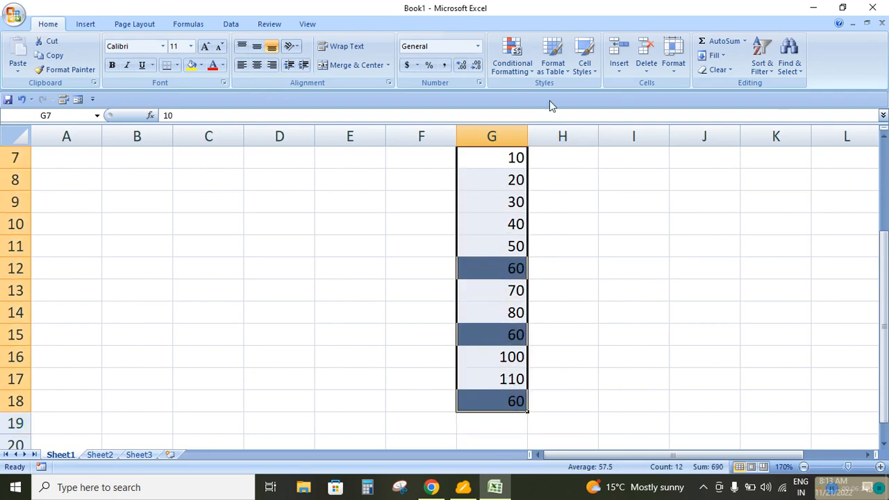
pyautogui.click(526, 78)
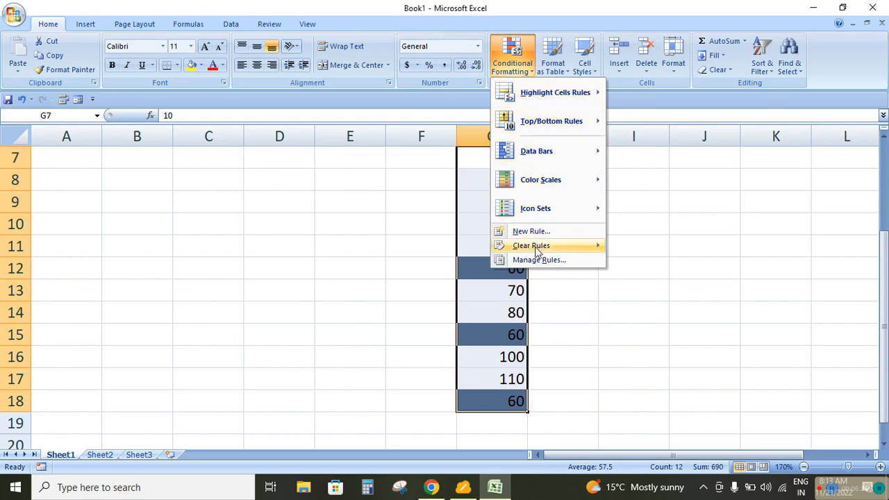
pyautogui.moveTo(548, 246)
pyautogui.click(634, 260)
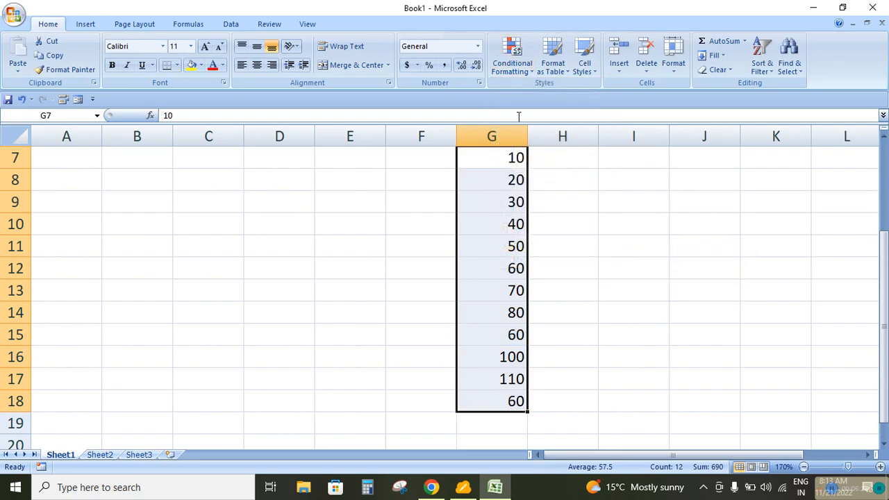
# Set up a new rule for G7:G18 that formats only cells with a value not equal to 60
pyautogui.scroll(1, 540, 179)
pyautogui.scroll(-1, 561, 188)
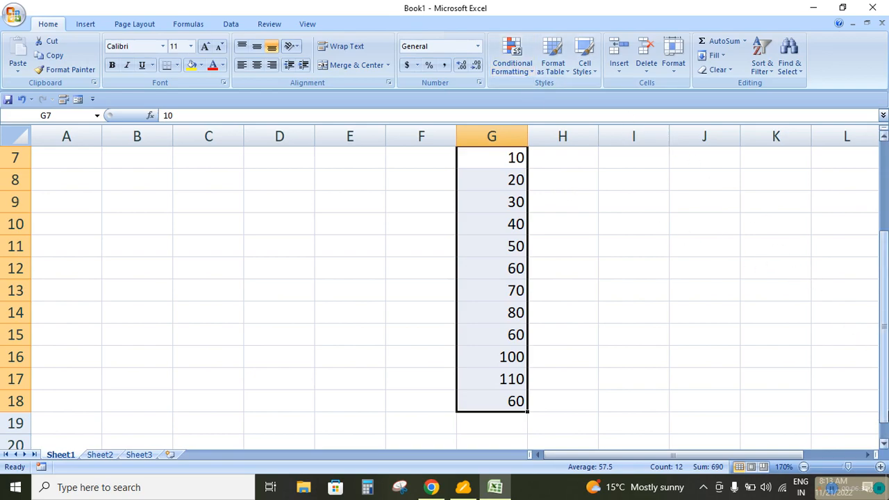
pyautogui.click(884, 298)
pyautogui.click(512, 57)
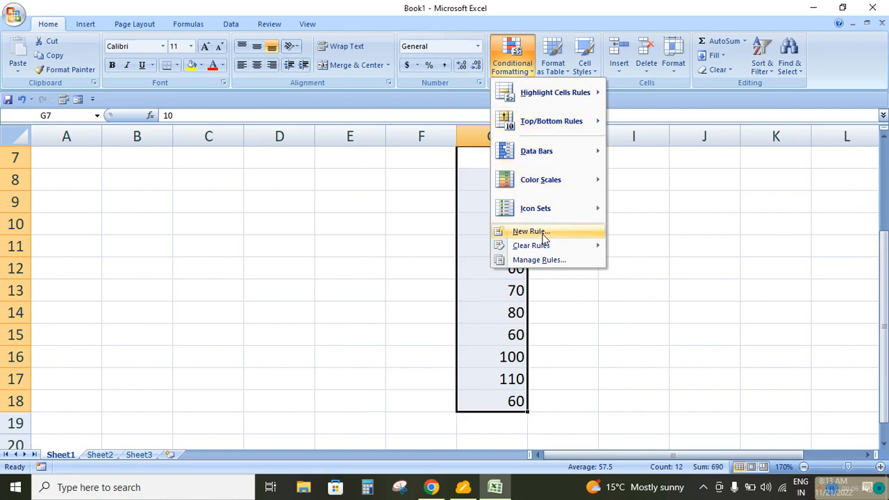
pyautogui.click(531, 232)
pyautogui.click(198, 97)
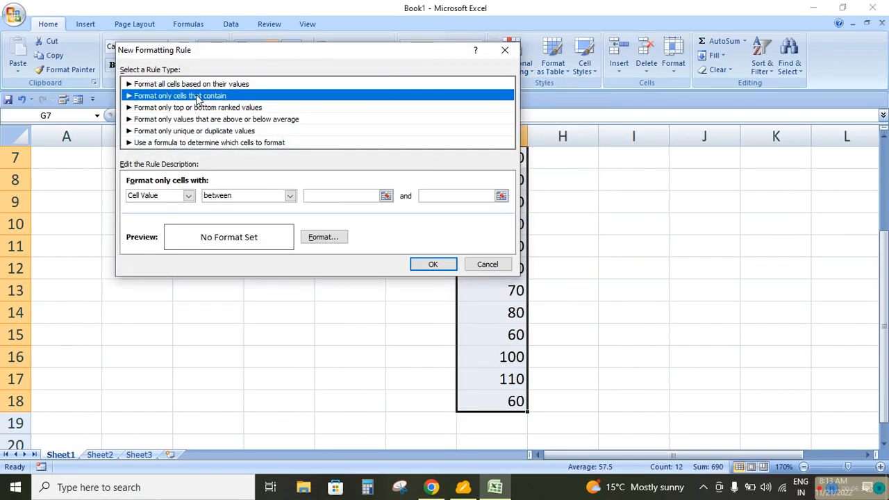
pyautogui.click(291, 197)
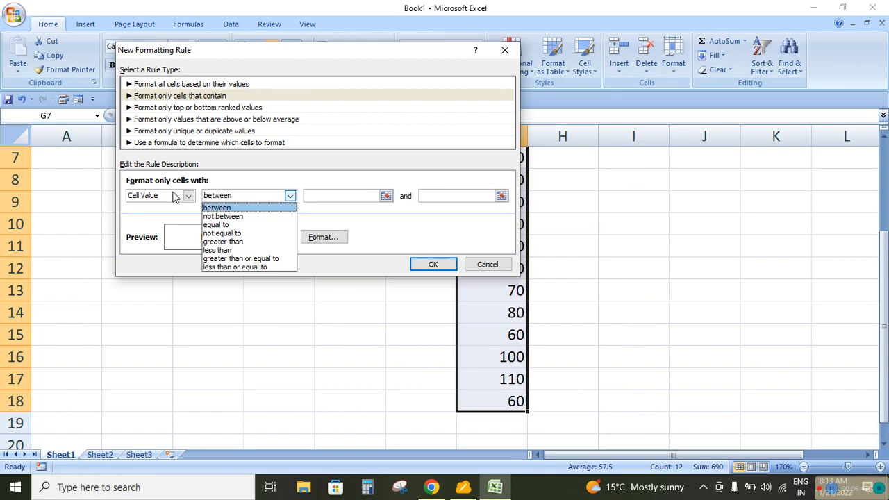
pyautogui.click(224, 234)
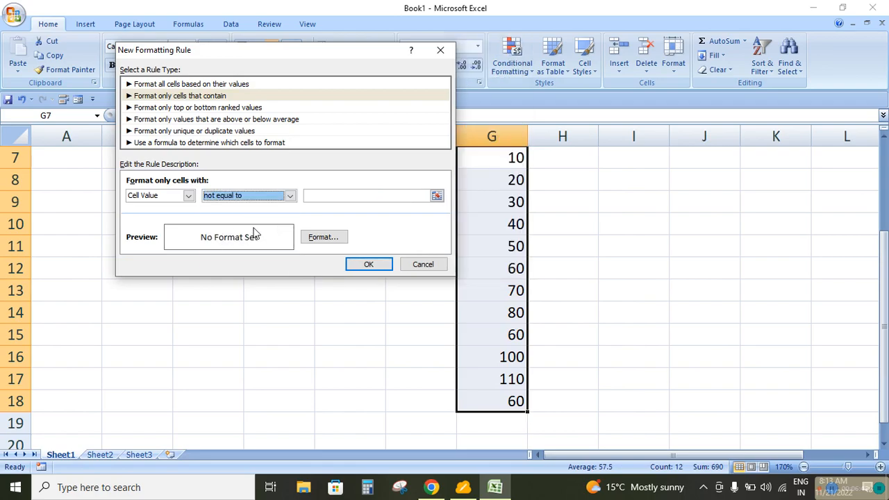
pyautogui.click(335, 195)
pyautogui.write('60')
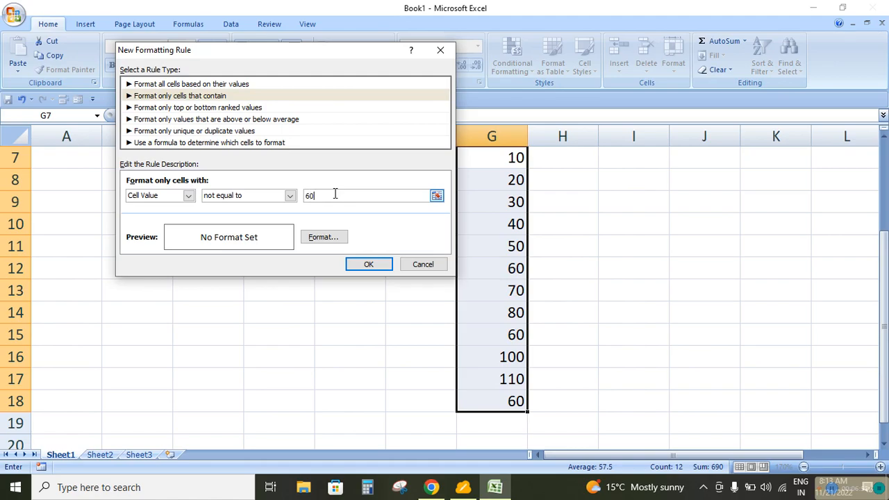
# Give the not-equal-to rule a standard green fill, apply it, and check the cells containing 60
pyautogui.click(322, 236)
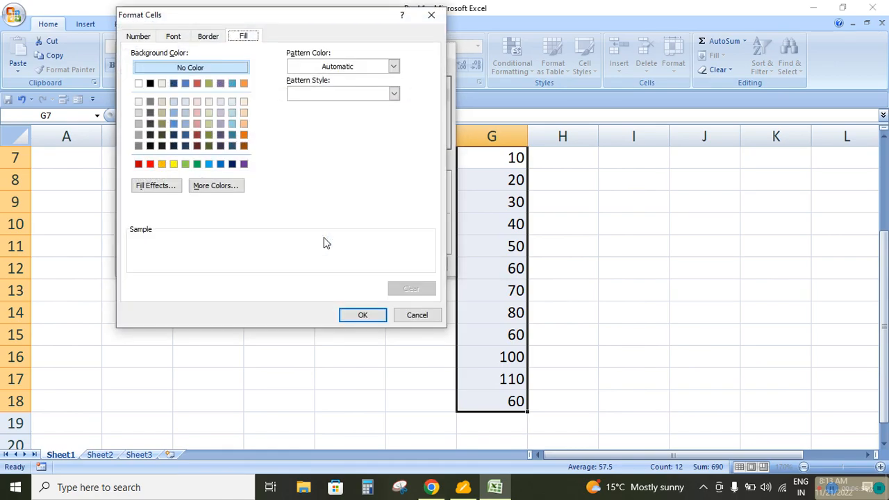
pyautogui.click(198, 165)
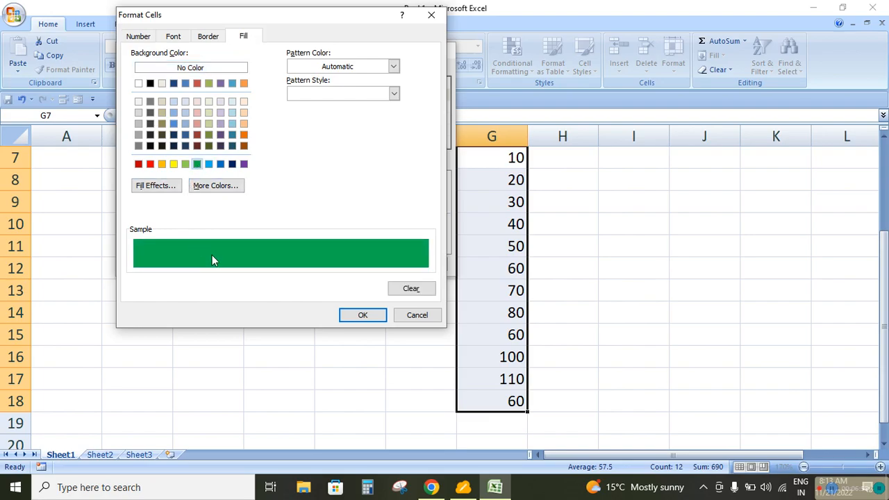
pyautogui.click(363, 315)
pyautogui.click(365, 262)
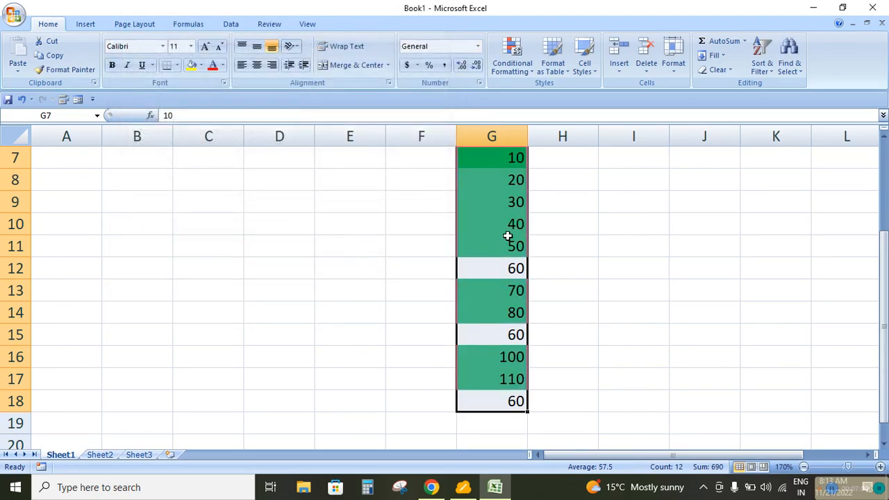
pyautogui.click(514, 269)
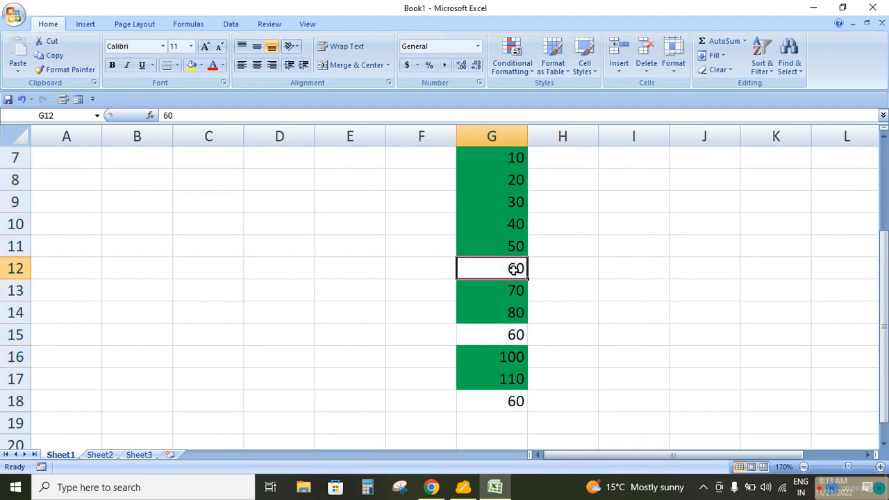
pyautogui.click(501, 338)
pyautogui.click(505, 402)
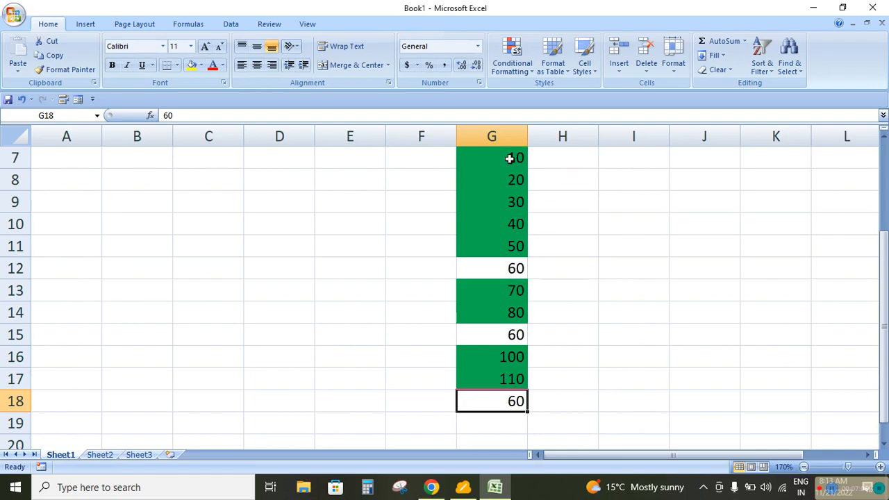
# Select G7:G18 and remove the not-equal-to rule by clearing all rules from the entire sheet
pyautogui.moveTo(509, 158); pyautogui.dragTo(515, 401)
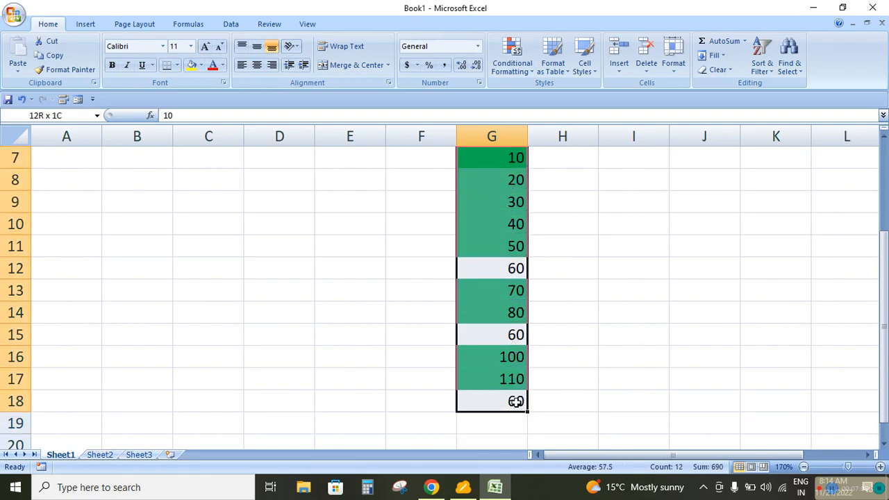
pyautogui.click(521, 72)
pyautogui.moveTo(555, 245)
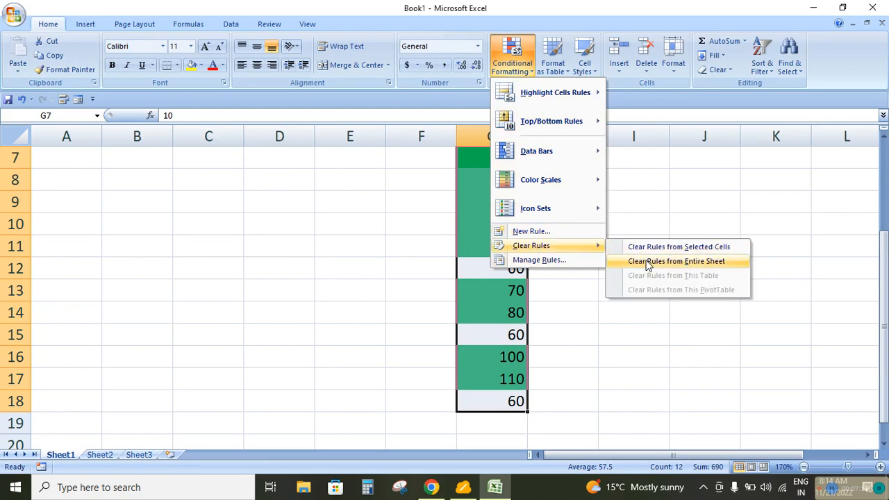
pyautogui.click(649, 261)
# Set up a new rule for G7:G18 that formats only cells with a value greater than 55
pyautogui.click(512, 61)
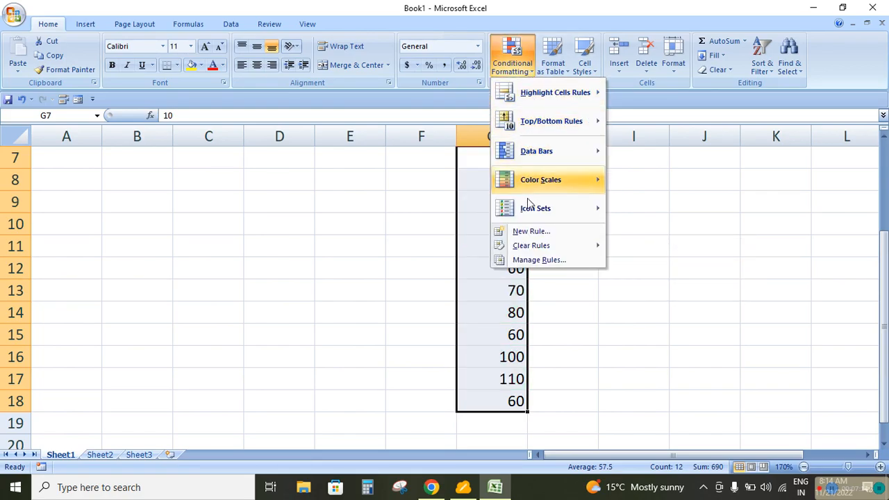
pyautogui.click(518, 232)
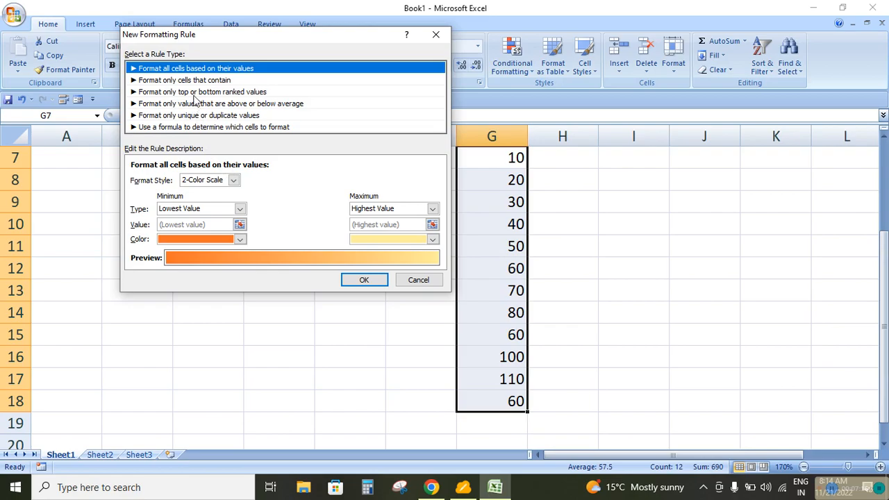
pyautogui.click(200, 80)
pyautogui.click(294, 179)
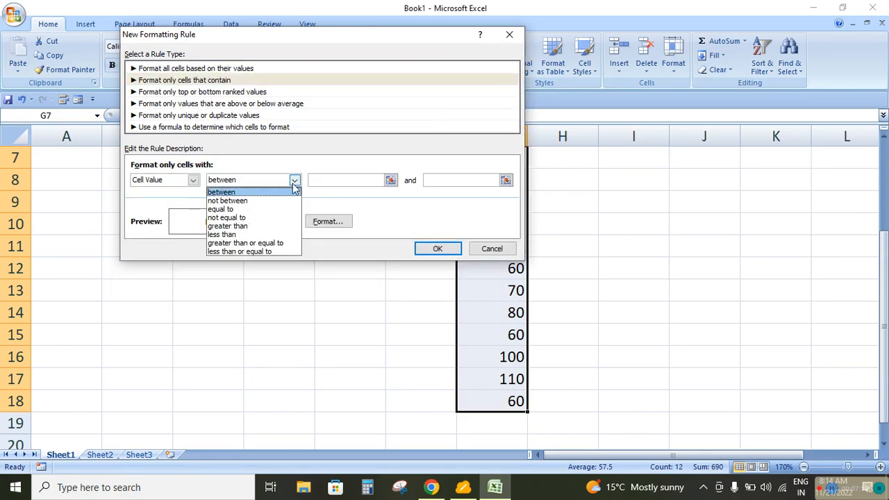
pyautogui.click(254, 229)
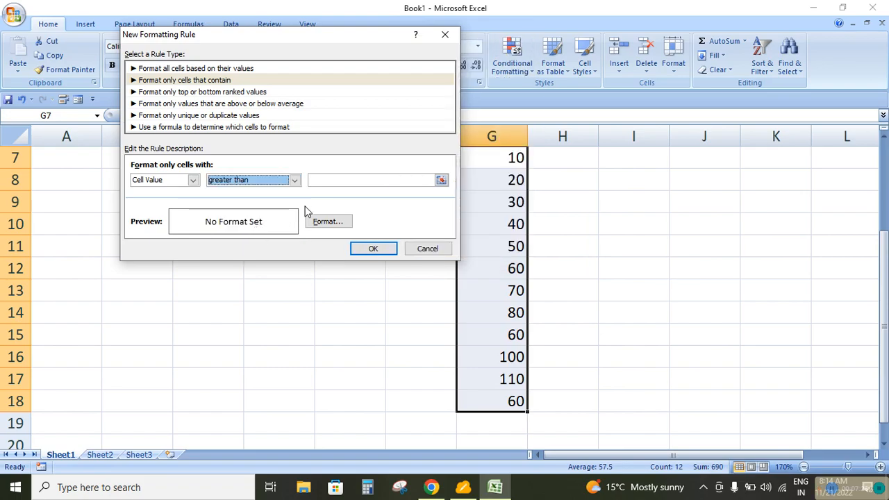
pyautogui.click(338, 181)
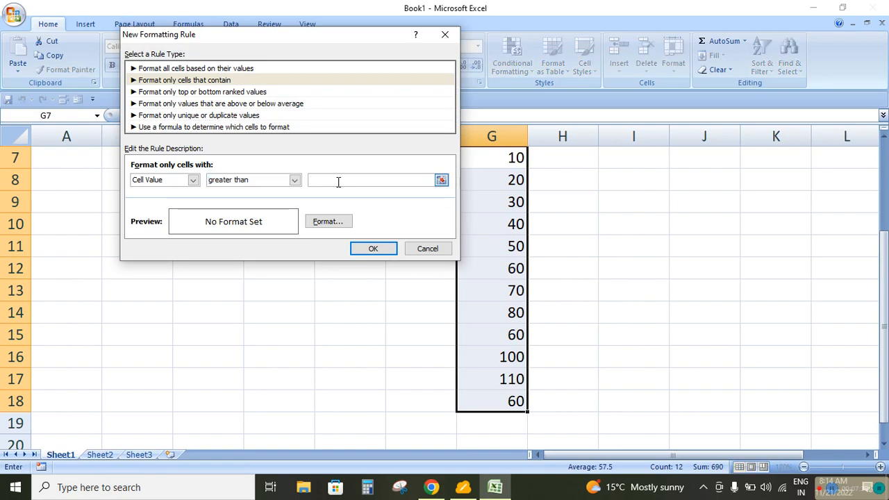
pyautogui.write('55')
# Give the greater-than rule a standard yellow fill and apply it to G7:G18
pyautogui.click(328, 222)
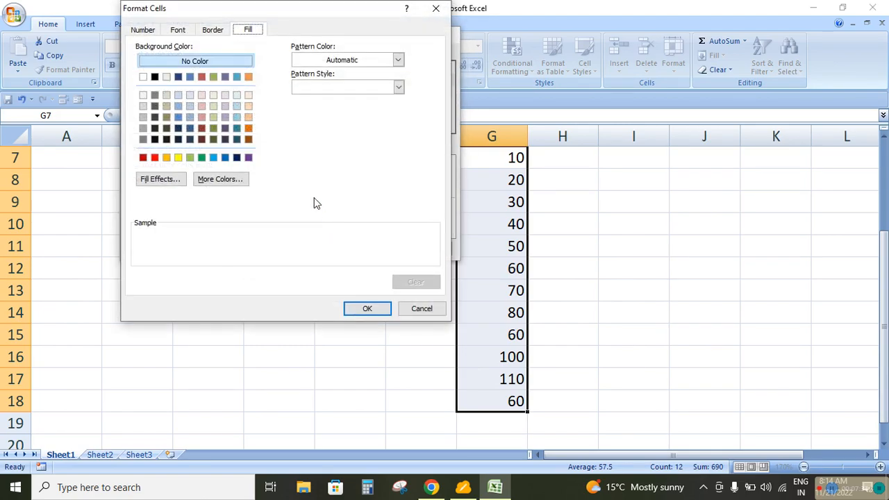
pyautogui.click(178, 157)
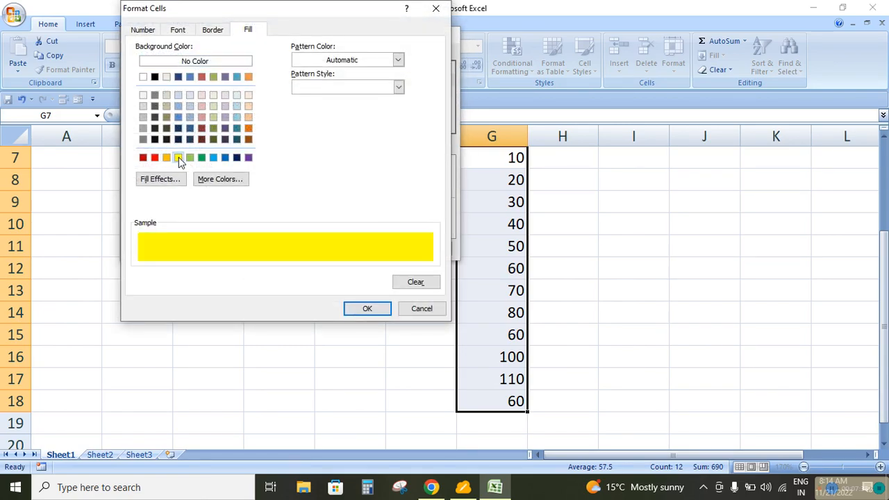
pyautogui.click(365, 310)
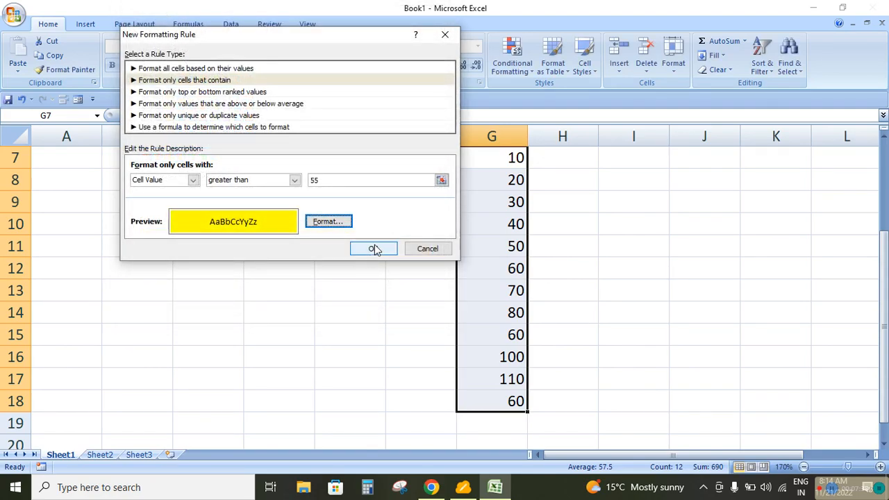
pyautogui.click(374, 249)
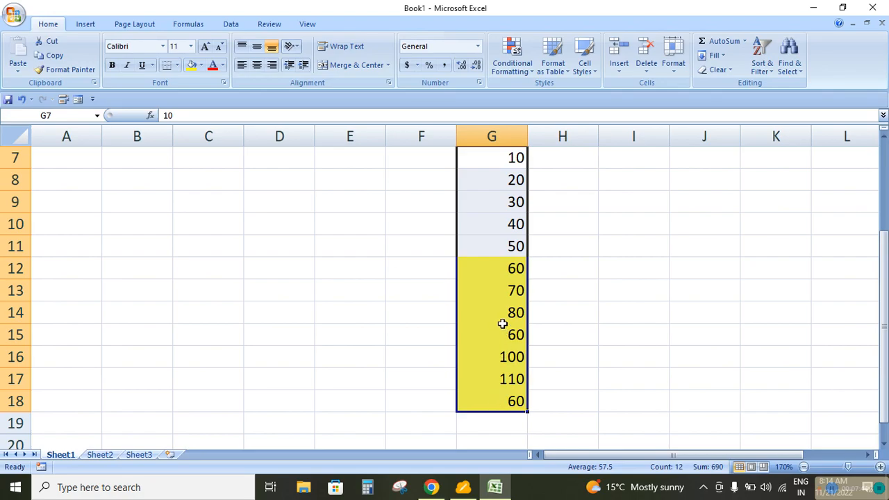
# Change the value in G8 to 120 to test the greater-than rule
pyautogui.click(495, 183)
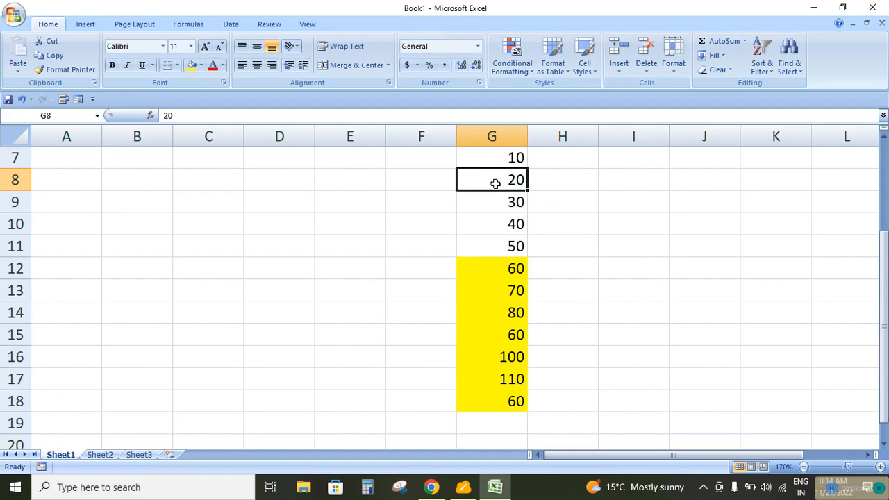
pyautogui.write('12')
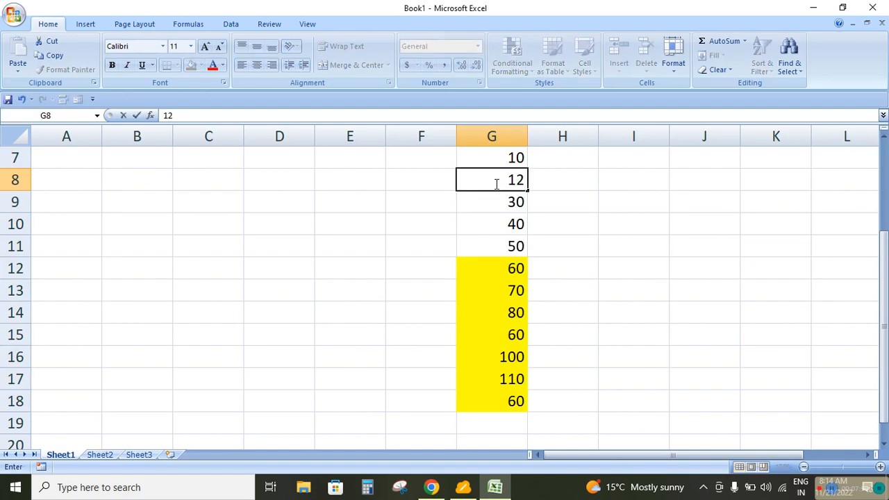
pyautogui.write('0')
pyautogui.press('Return')
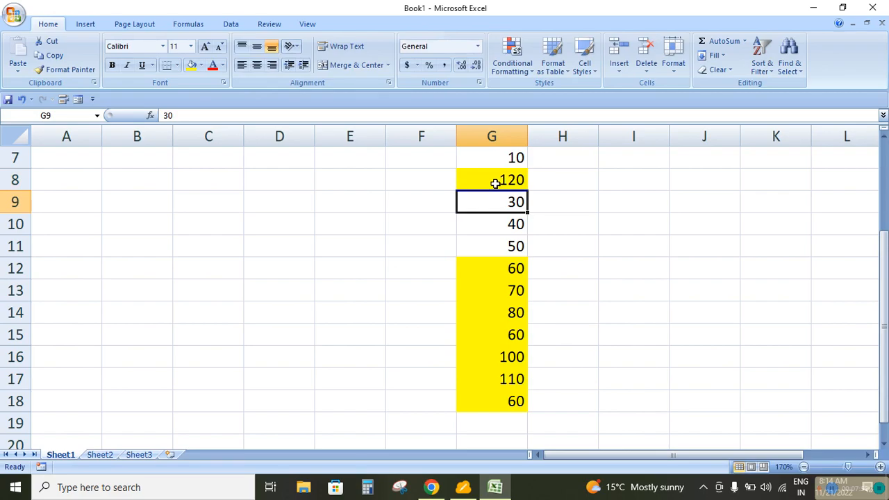
# Select G7:G18 and remove the greater-than rule by clearing the conditional formatting rules from the entire sheet
pyautogui.moveTo(501, 160); pyautogui.dragTo(511, 398)
pyautogui.click(511, 57)
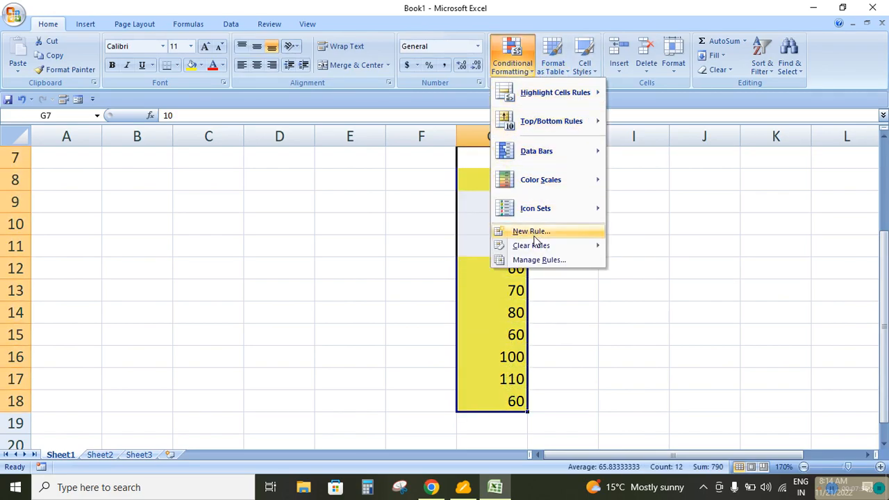
pyautogui.moveTo(538, 249)
pyautogui.click(654, 261)
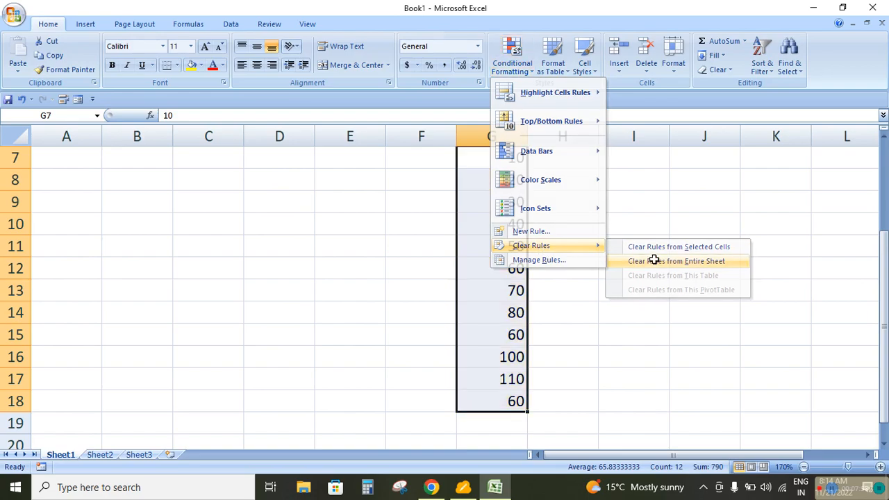
# Set up a new rule for G7:G18 that formats only cells with a value less than 70
pyautogui.click(514, 68)
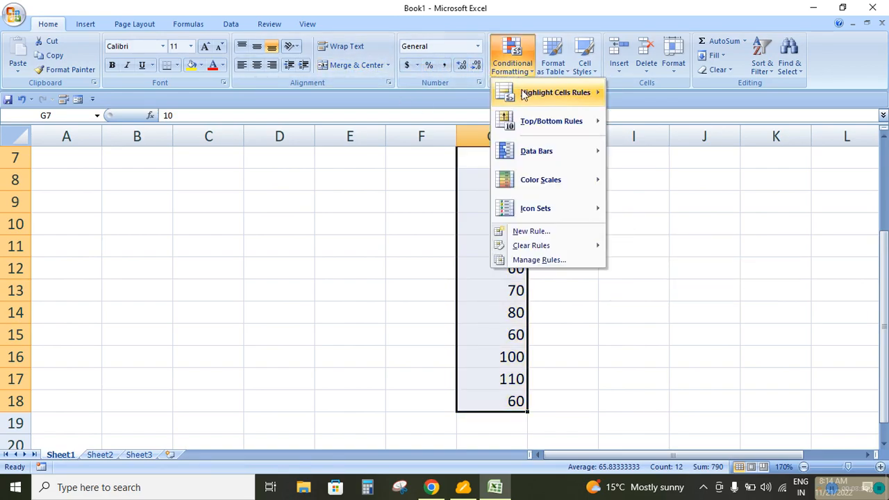
pyautogui.click(530, 232)
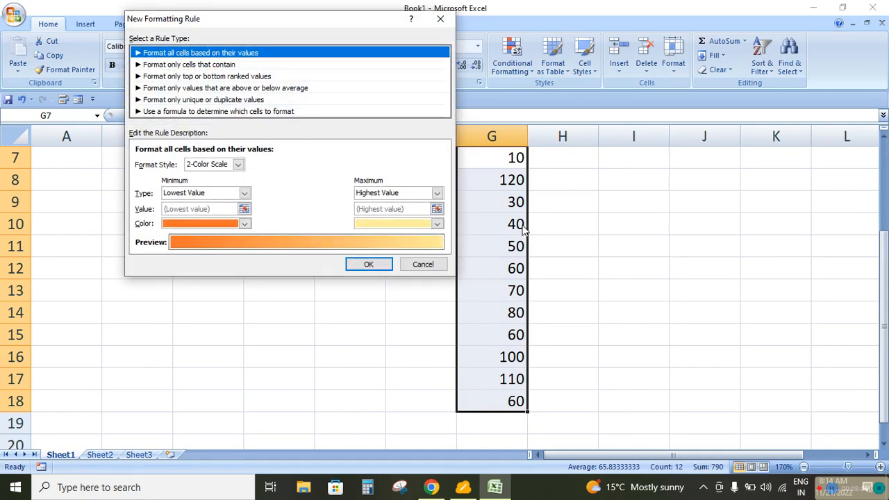
pyautogui.click(189, 65)
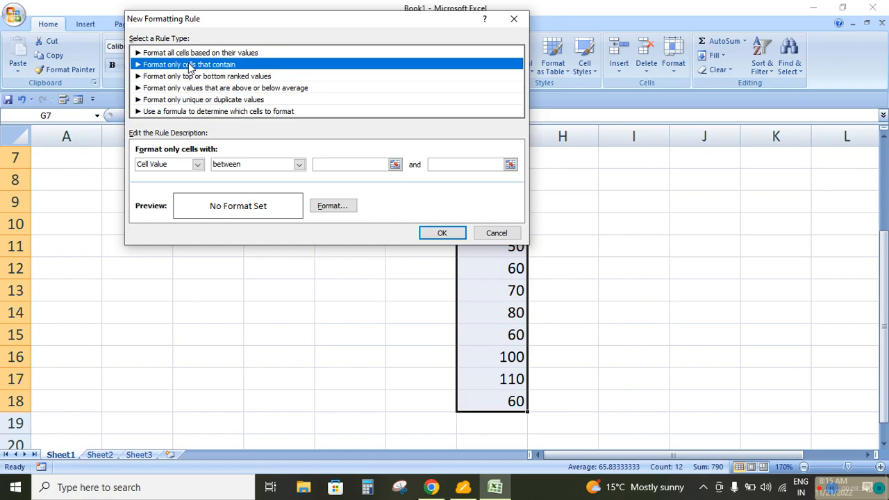
pyautogui.click(299, 164)
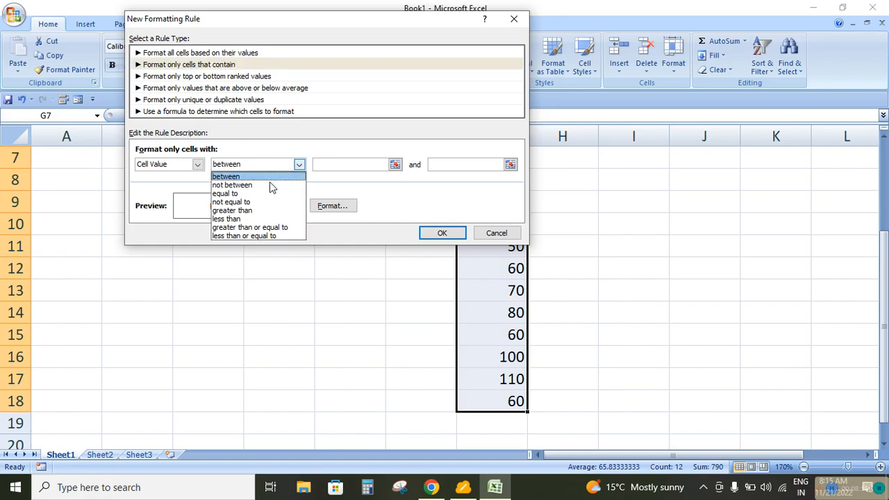
pyautogui.click(236, 220)
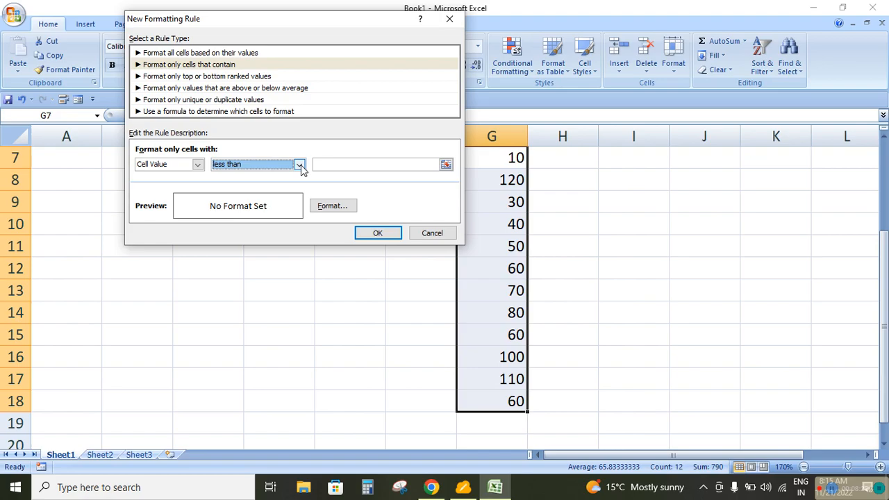
pyautogui.click(375, 165)
pyautogui.write('50')
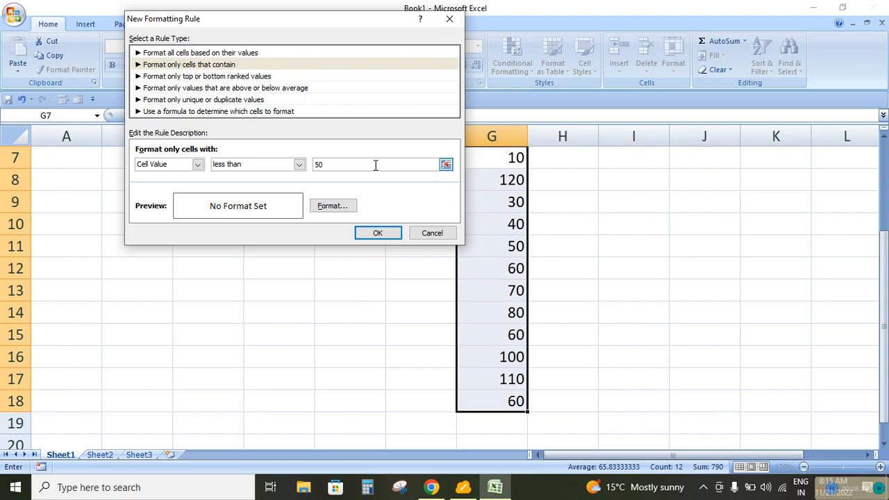
pyautogui.press('BackSpace')
pyautogui.press('BackSpace')
pyautogui.write('70')
# Give the less-than rule a standard green fill and apply it to G7:G18
pyautogui.click(334, 206)
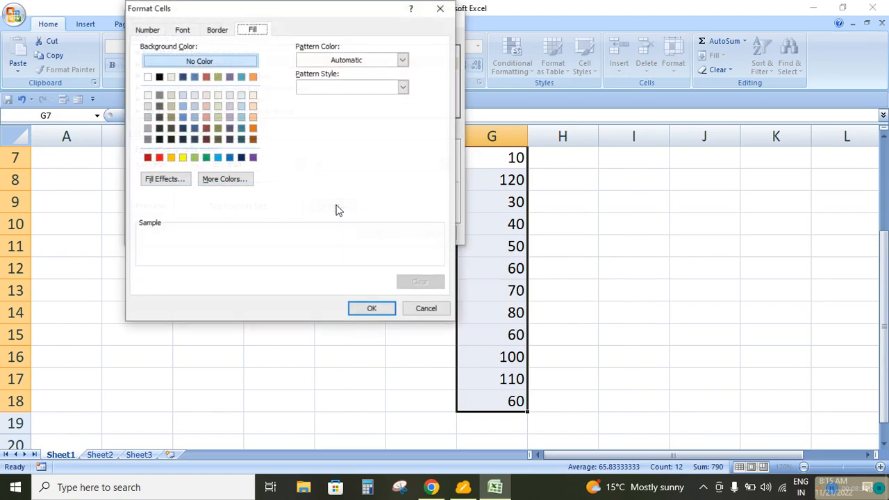
pyautogui.click(206, 158)
pyautogui.click(368, 308)
pyautogui.click(373, 232)
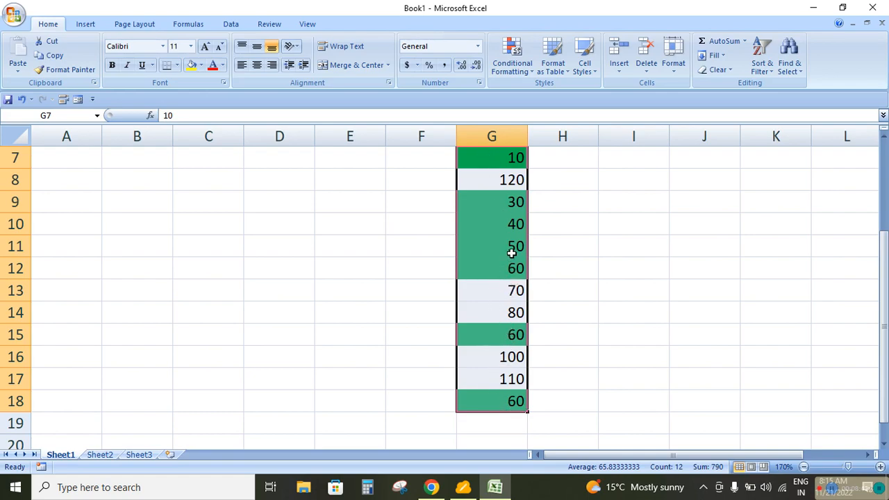
# Remove the less-than rule by clearing the conditional formatting rules from the entire sheet
pyautogui.click(514, 69)
pyautogui.moveTo(538, 246)
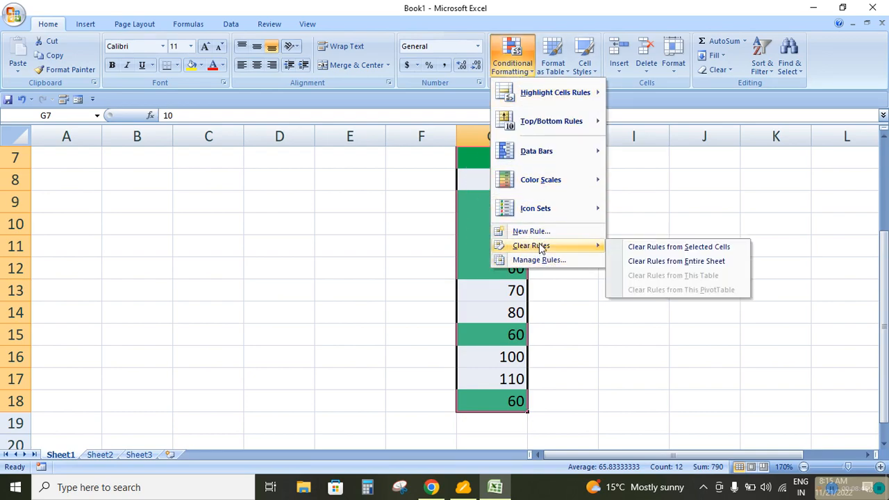
pyautogui.click(655, 258)
# Set up a new rule for G7:G18 that formats only cells with a value greater than or equal to 55
pyautogui.click(527, 66)
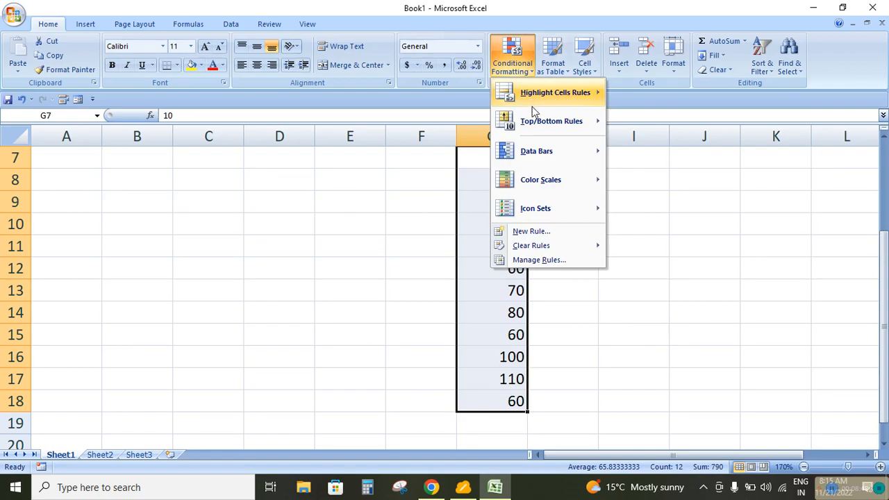
pyautogui.click(522, 236)
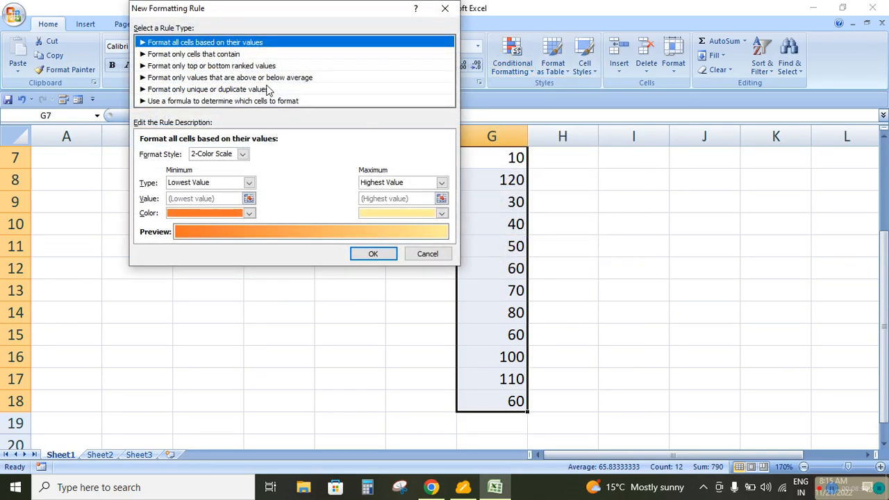
pyautogui.click(223, 56)
pyautogui.click(305, 154)
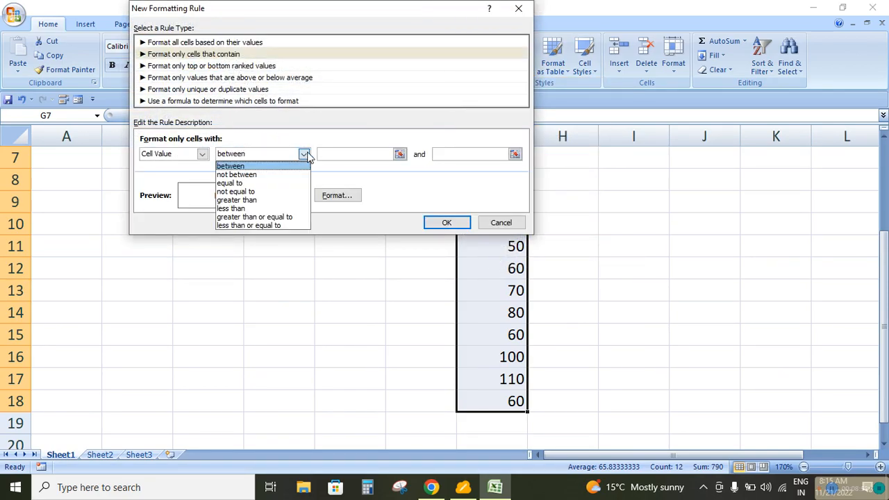
pyautogui.click(236, 218)
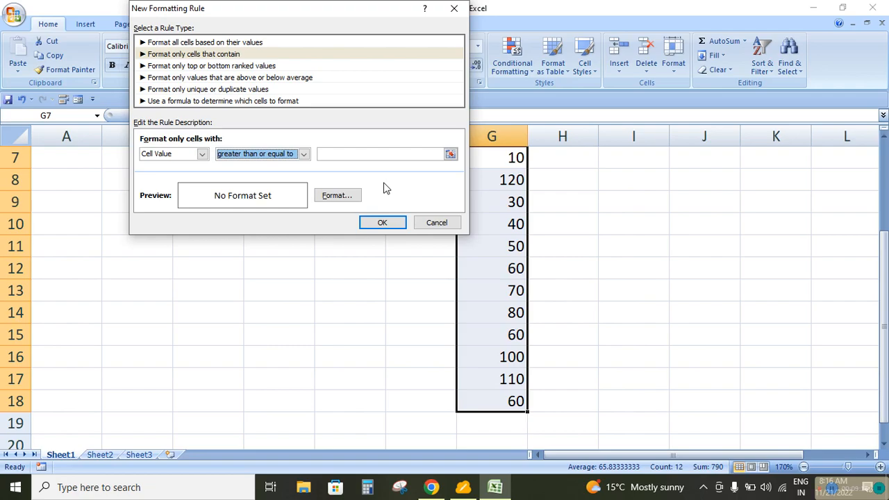
pyautogui.click(374, 152)
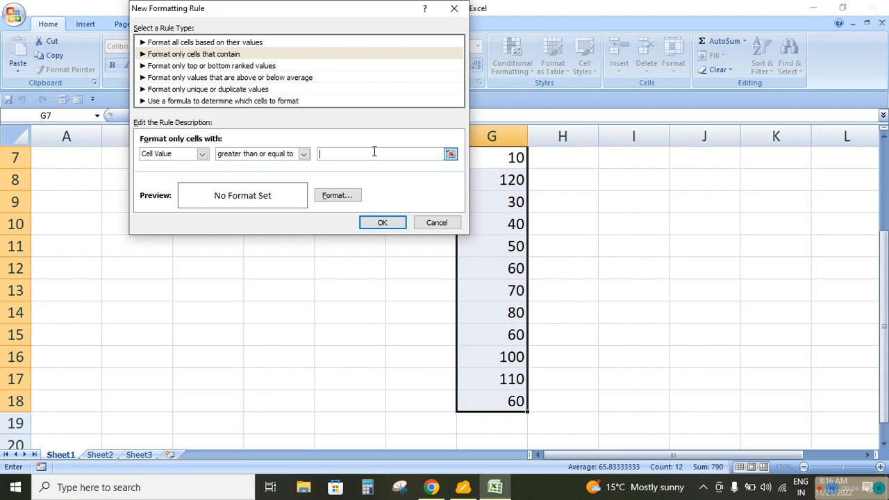
pyautogui.write('55')
# Give the greater-than-or-equal-to rule a standard green fill and apply it to G7:G18
pyautogui.click(355, 193)
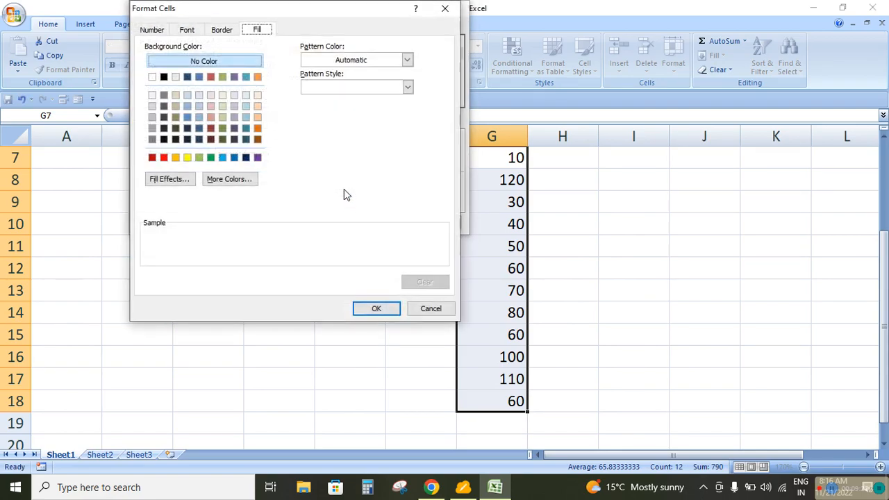
pyautogui.click(212, 158)
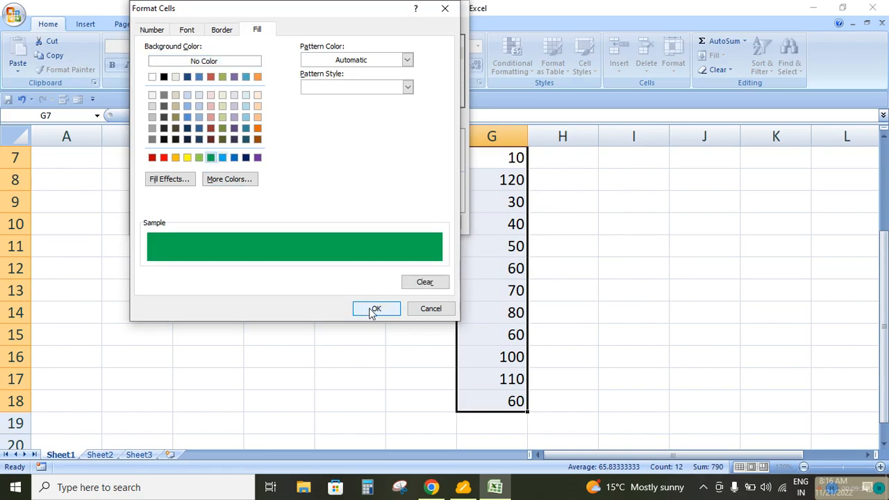
pyautogui.click(371, 310)
pyautogui.click(379, 222)
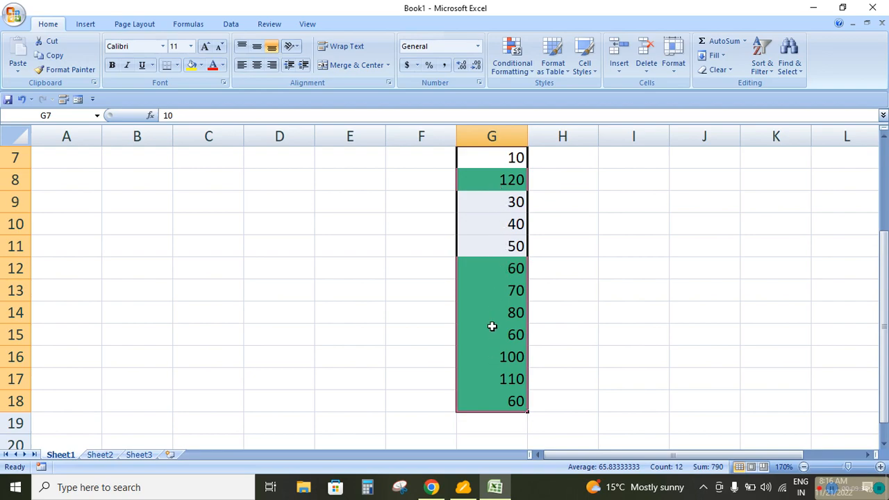
# Change the value in G11 to 55 to test the greater-than-or-equal-to rule
pyautogui.click(488, 245)
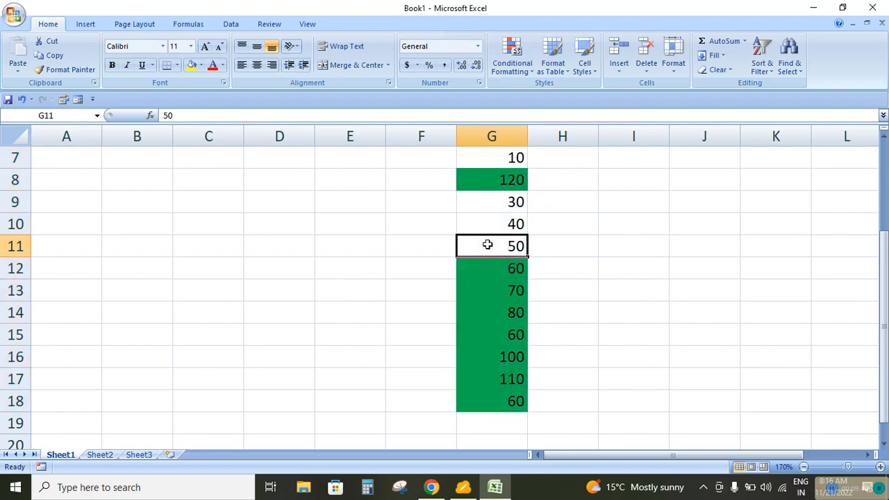
pyautogui.write('55')
pyautogui.press('Return')
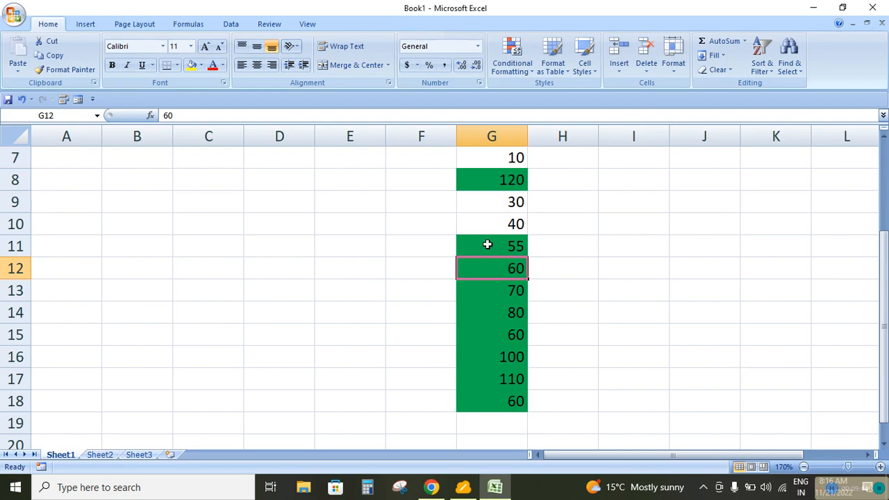
# Remove the greater-than-or-equal-to rule by clearing the conditional formatting rules from the entire sheet
pyautogui.moveTo(497, 160); pyautogui.dragTo(510, 399)
pyautogui.click(512, 66)
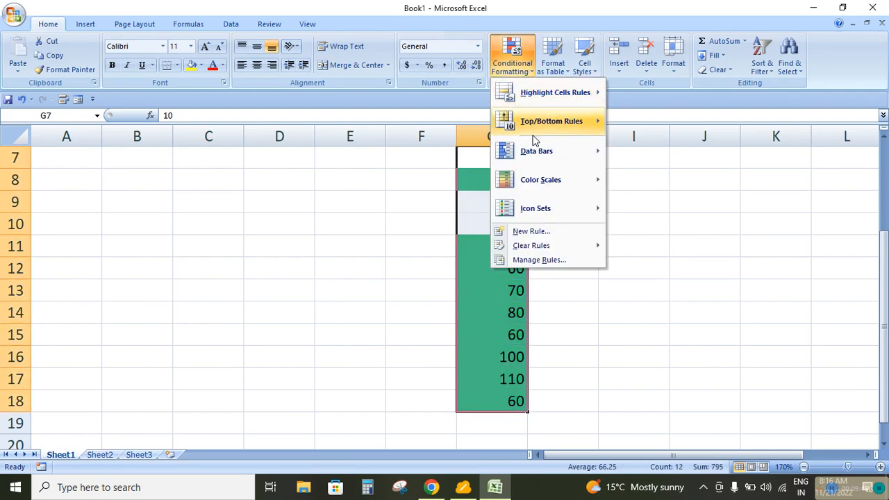
pyautogui.moveTo(525, 248)
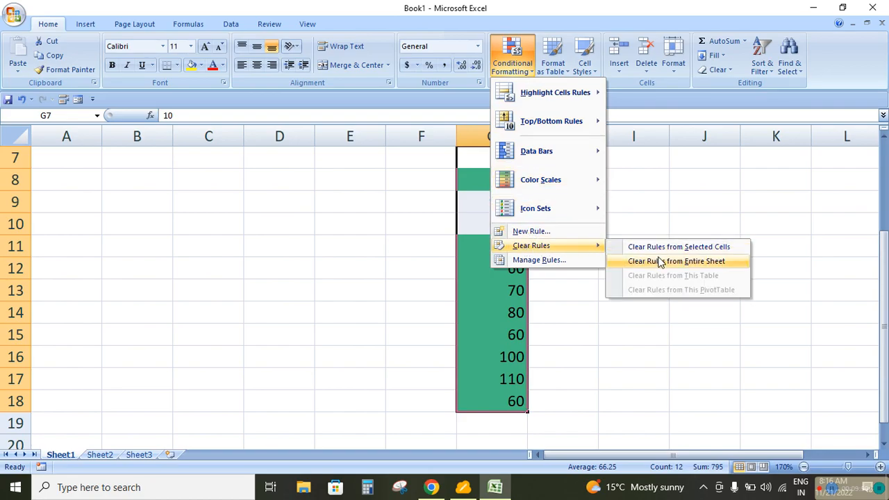
pyautogui.click(659, 259)
# Set up a new rule for G7:G18 that formats only cells with a value less than or equal to 40
pyautogui.click(518, 69)
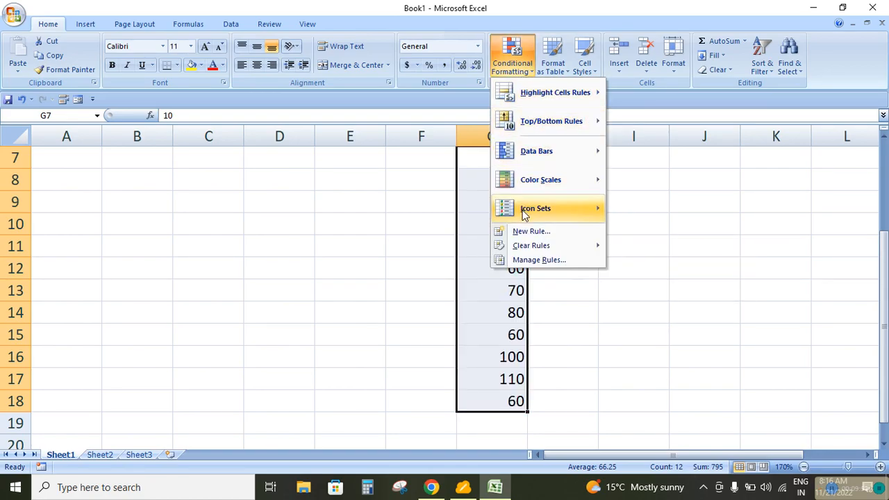
pyautogui.click(522, 233)
pyautogui.click(235, 55)
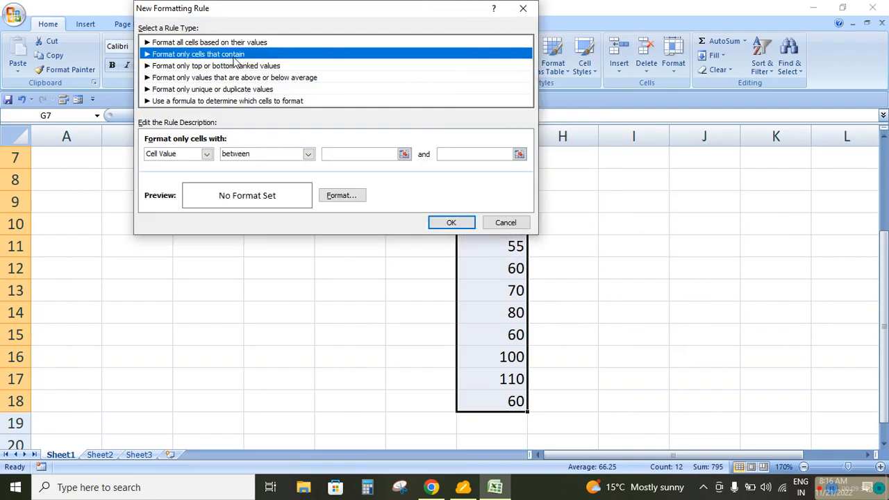
pyautogui.click(308, 154)
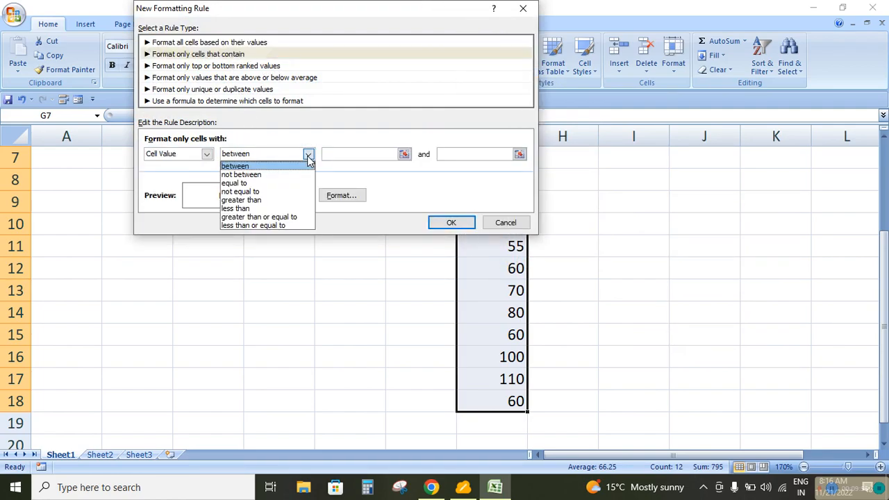
pyautogui.click(270, 225)
pyautogui.click(386, 154)
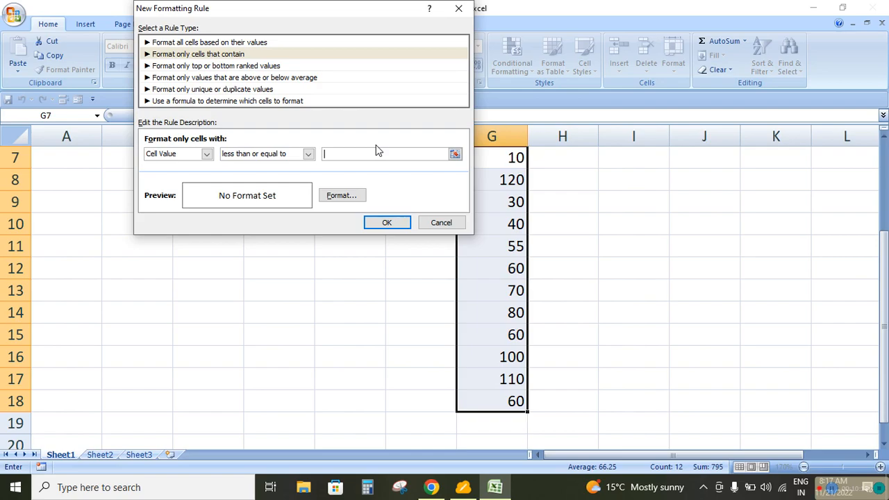
pyautogui.write('40')
# Give the less-than-or-equal-to rule a standard green fill and apply it to G7:G18
pyautogui.click(351, 195)
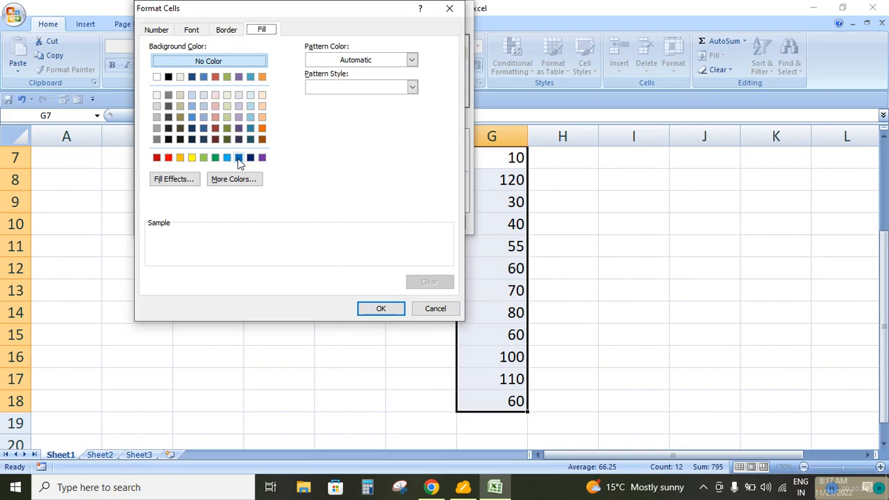
pyautogui.click(216, 158)
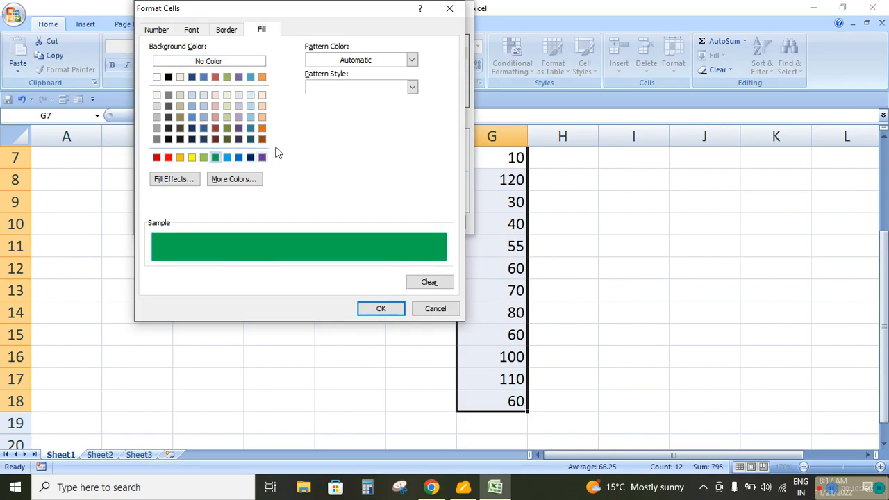
pyautogui.click(375, 312)
pyautogui.click(389, 222)
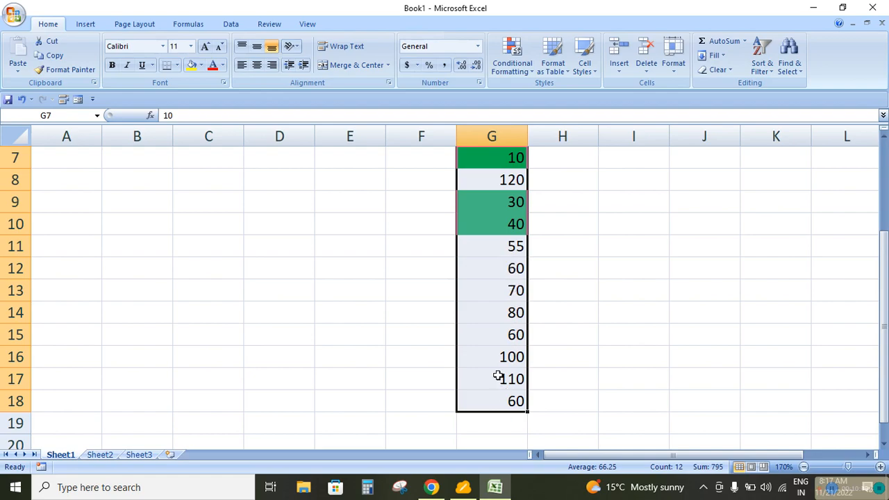
# Test the less-than-or-equal-to rule by changing the value in G15 to 41 and finally to 40
pyautogui.click(489, 338)
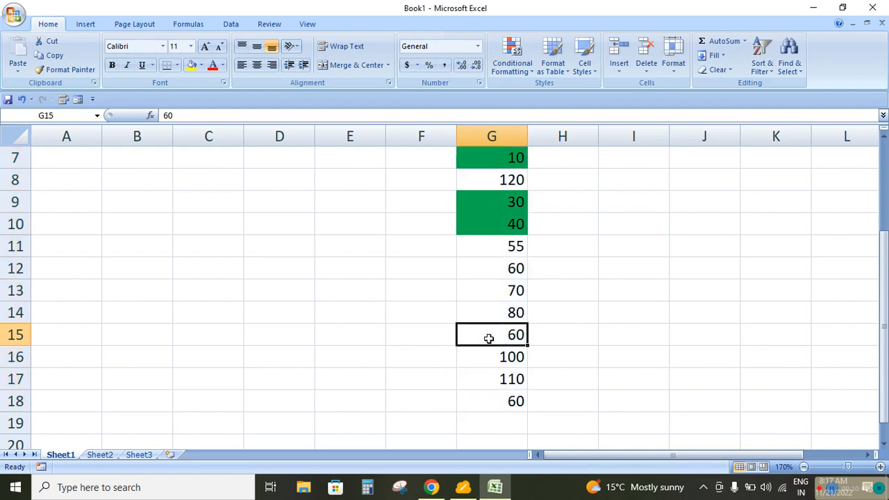
pyautogui.write('41')
pyautogui.press('Return')
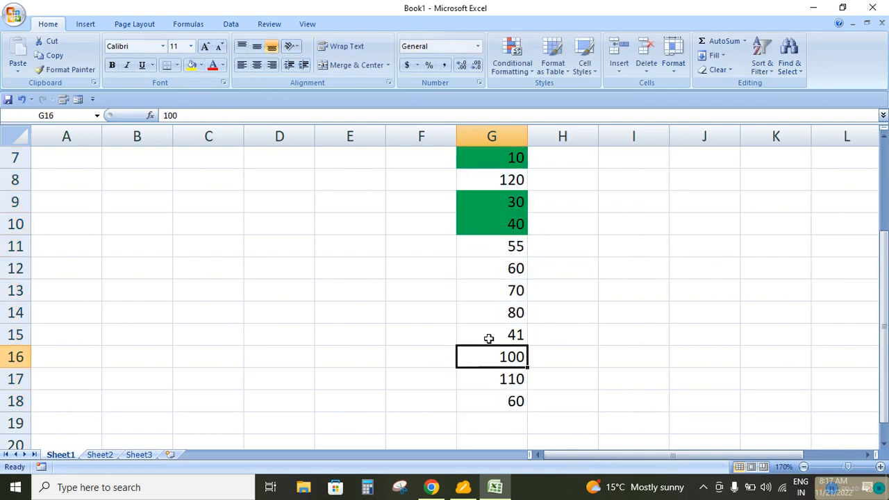
pyautogui.click(489, 338)
pyautogui.write('40')
pyautogui.press('Return')
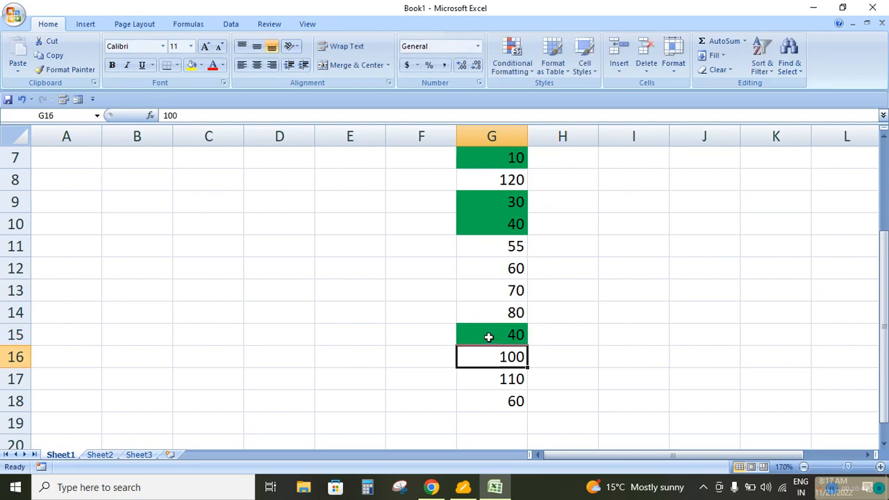
# Clear the conditional formatting rules from the selected cells G7:G18
pyautogui.moveTo(494, 161); pyautogui.dragTo(510, 399)
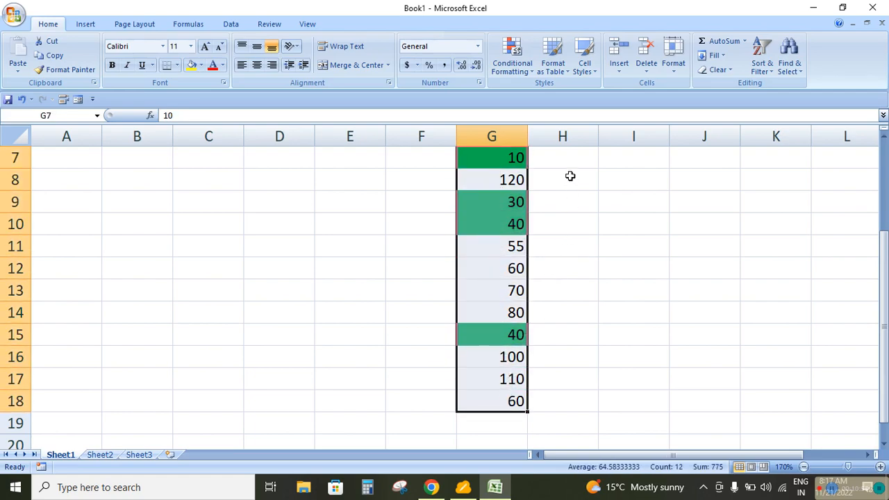
pyautogui.click(532, 74)
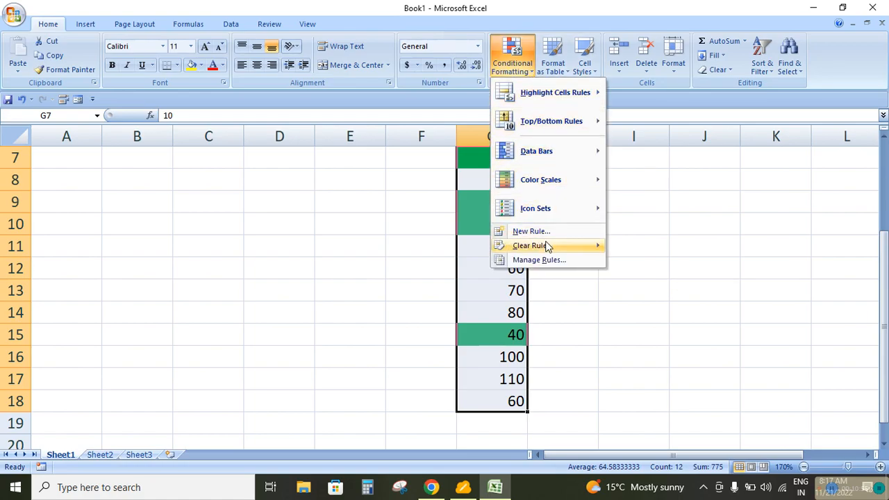
pyautogui.moveTo(548, 247)
pyautogui.click(646, 248)
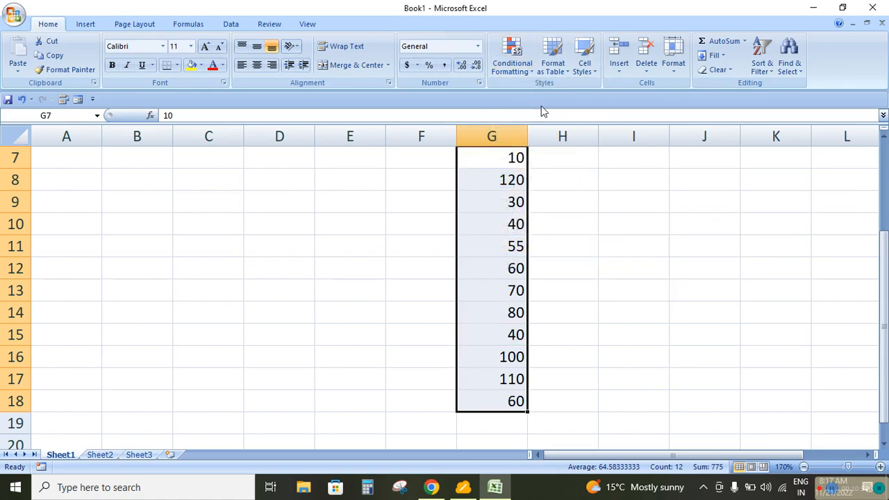
pyautogui.click(521, 74)
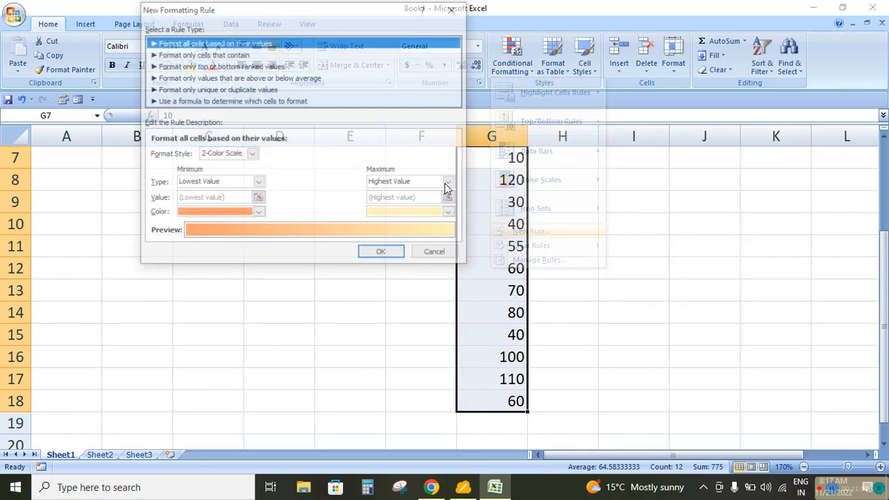
pyautogui.click(529, 231)
pyautogui.click(210, 55)
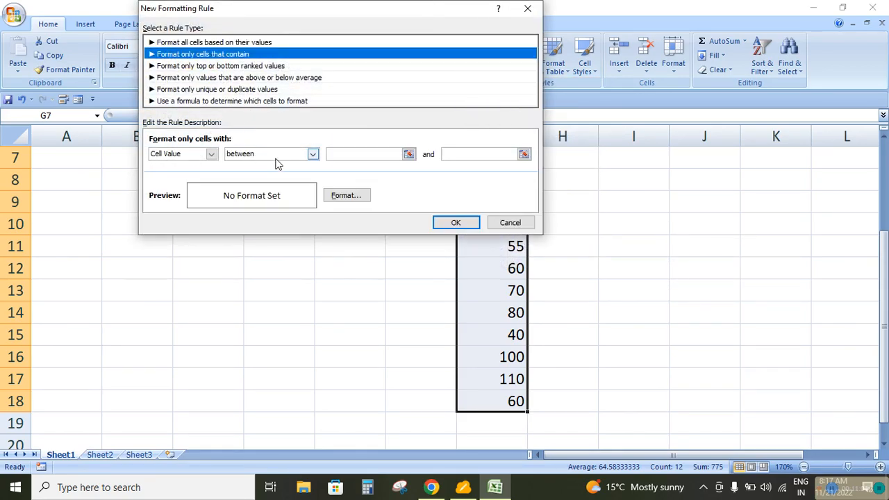
pyautogui.click(312, 154)
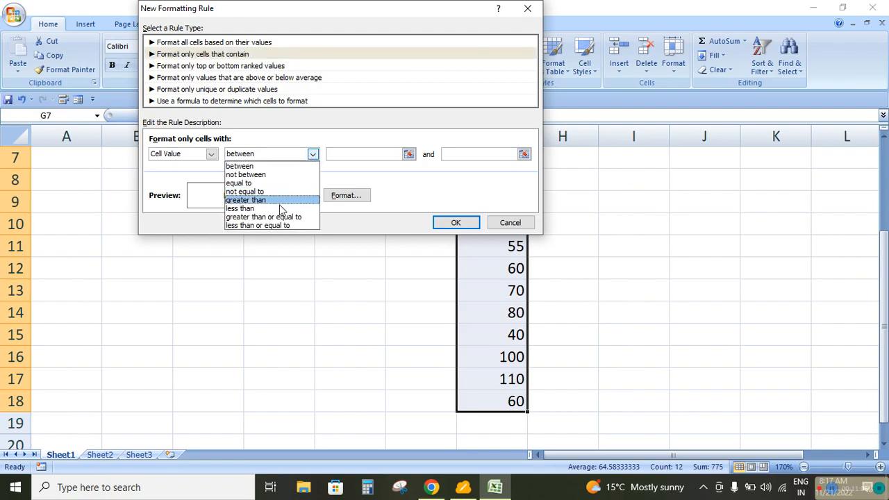
pyautogui.click(212, 156)
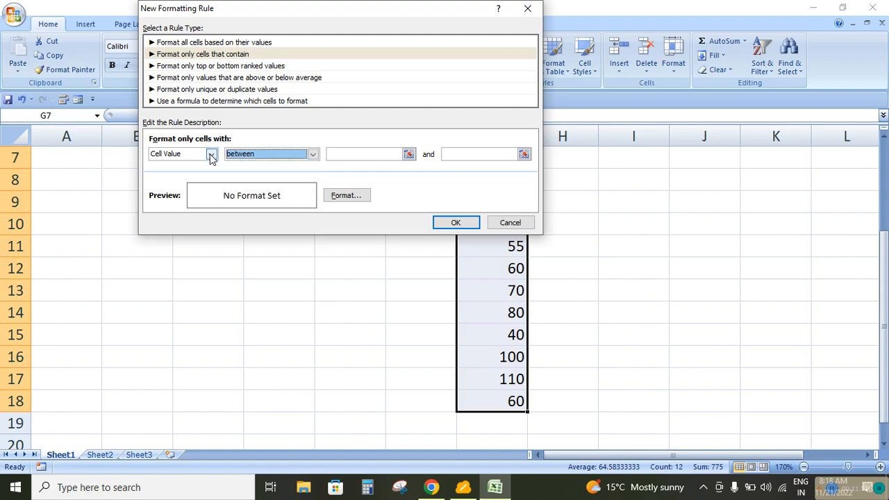
pyautogui.click(212, 156)
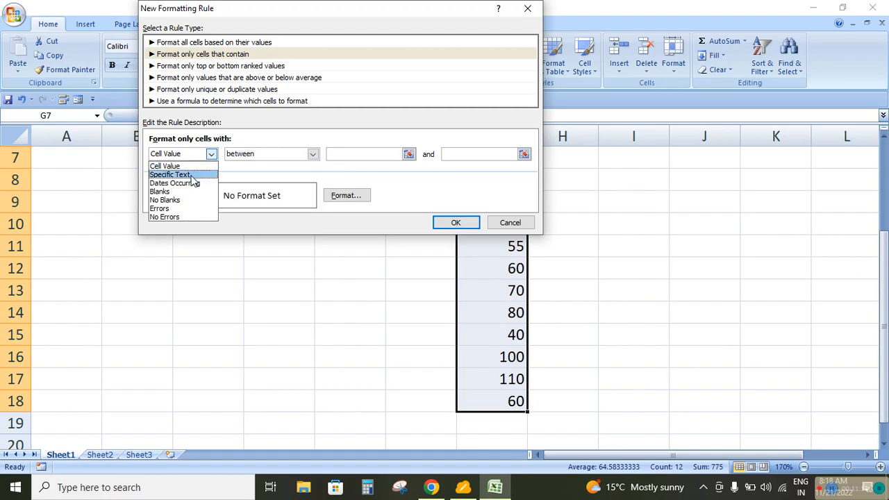
pyautogui.click(193, 180)
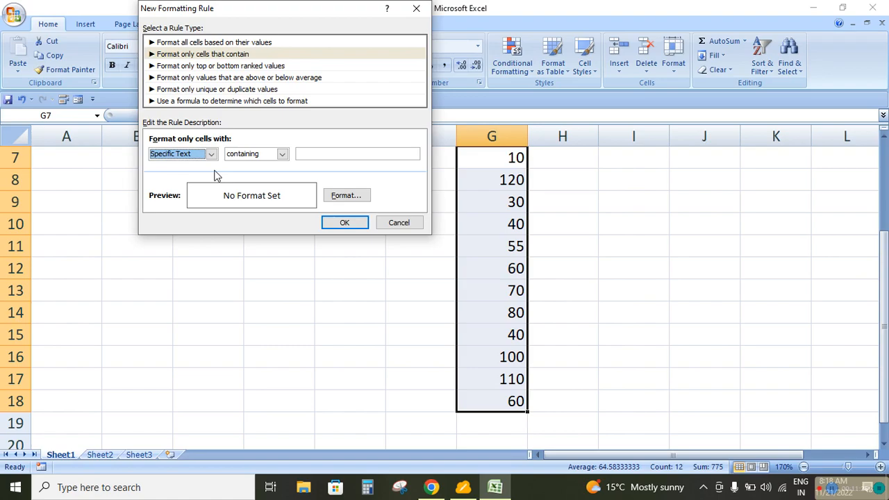
pyautogui.click(282, 154)
pyautogui.click(261, 166)
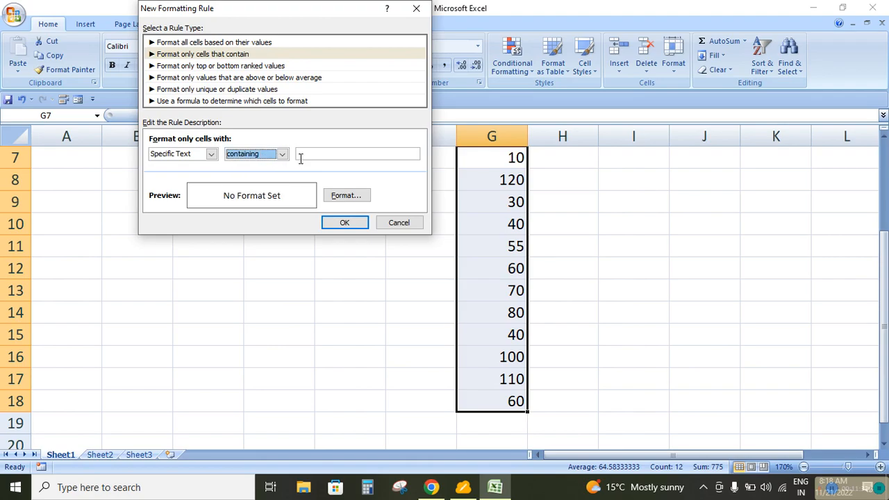
pyautogui.click(399, 223)
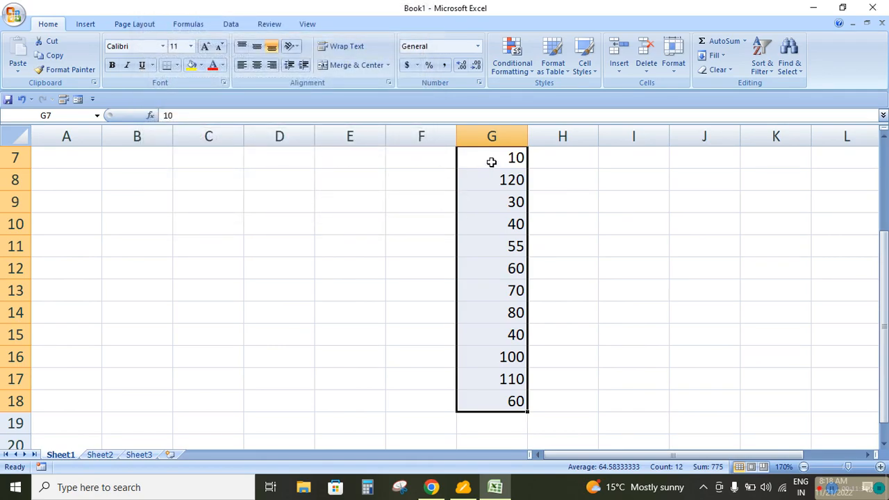
# Delete the numbers in G7:G18 and enter a person's first name in F8
pyautogui.press('Delete')
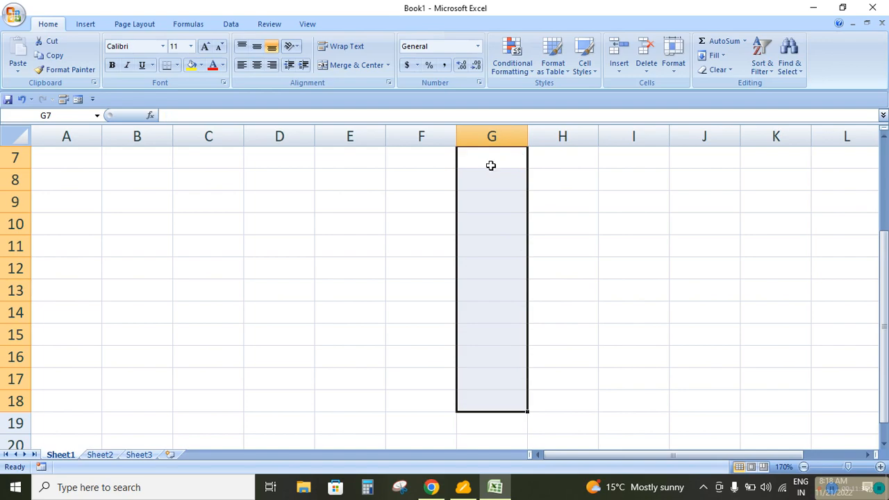
pyautogui.click(414, 182)
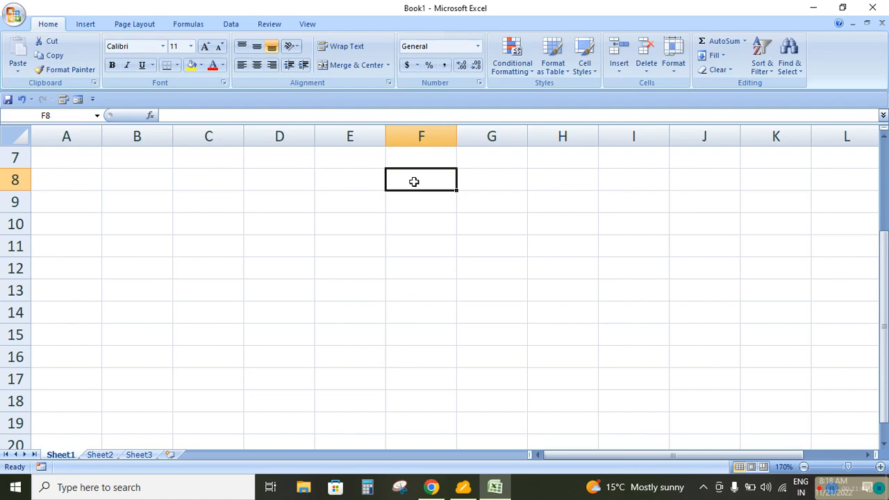
pyautogui.write('Pota')
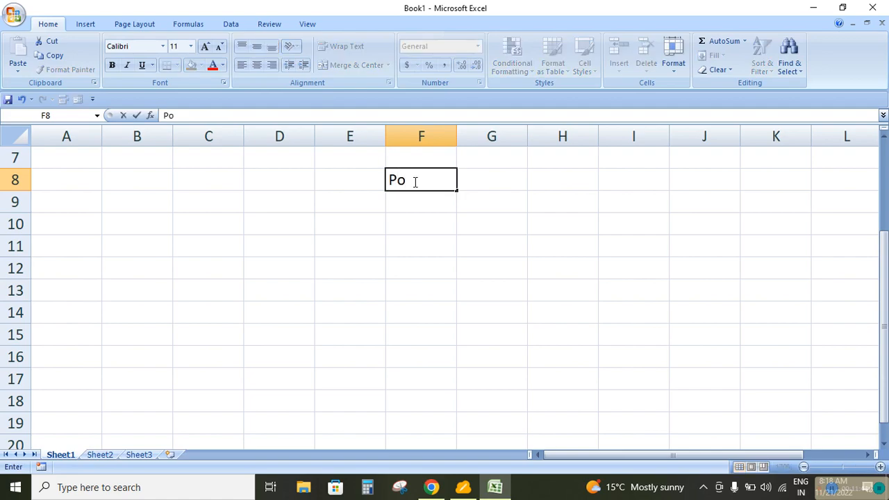
pyautogui.press('BackSpace')
pyautogui.press('BackSpace')
pyautogui.press('BackSpace')
pyautogui.press('BackSpace')
pyautogui.write('Deepak')
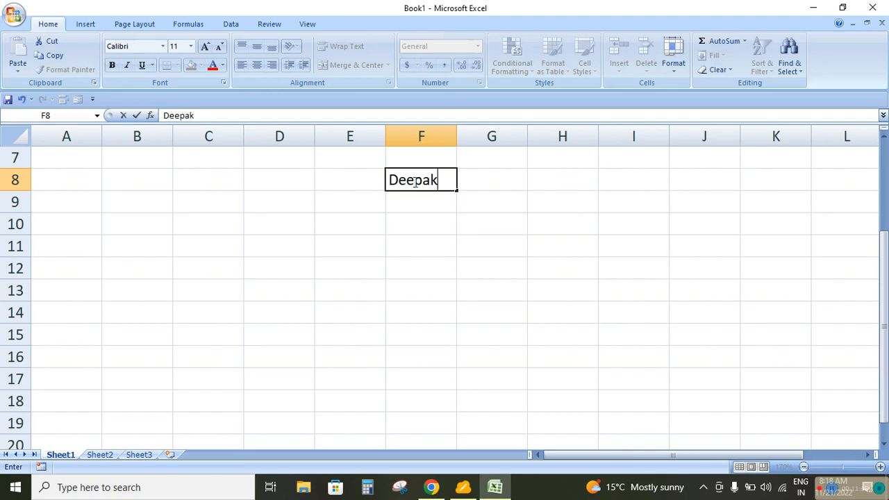
pyautogui.press('Return')
# Add a surname to the first name in F8 and enter another person's full name in F9
pyautogui.click(414, 182)
pyautogui.press('F2')
pyautogui.write('Kumar')
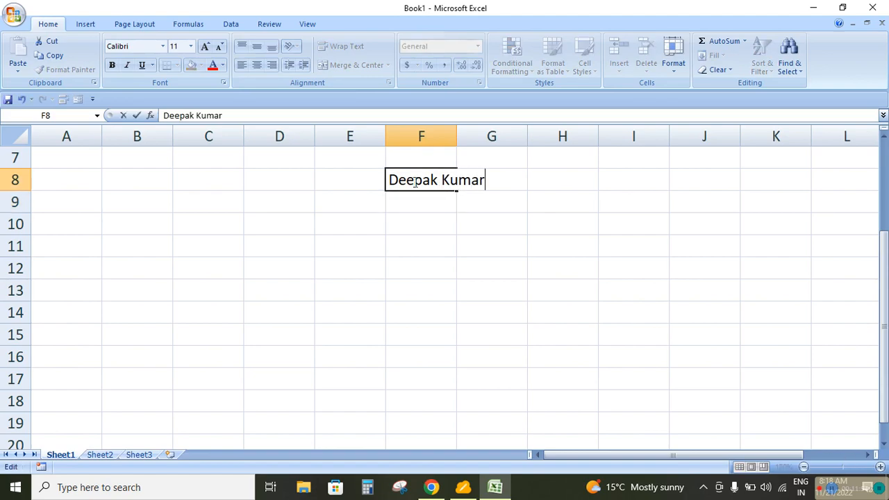
pyautogui.press('Return')
pyautogui.write('Pank')
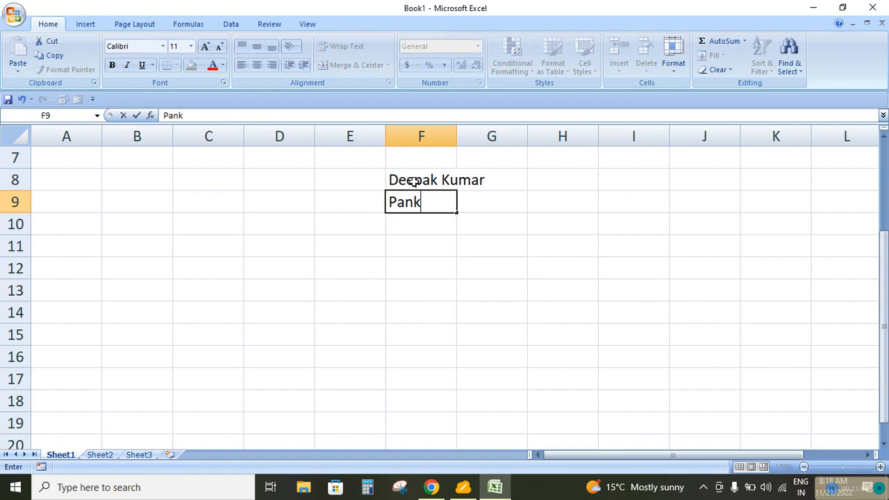
pyautogui.write('aj Sharma')
pyautogui.press('Return')
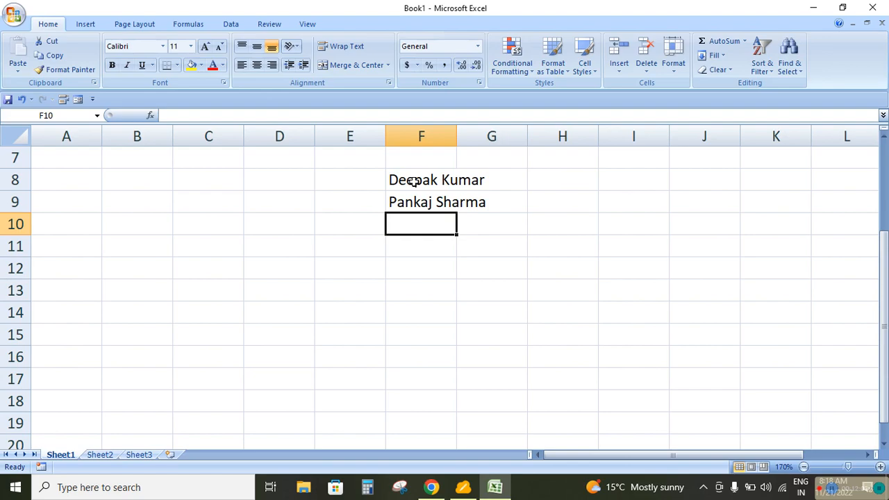
# Continue the name list by entering three people's first names in F10, F11 and F12
pyautogui.write('Shivani')
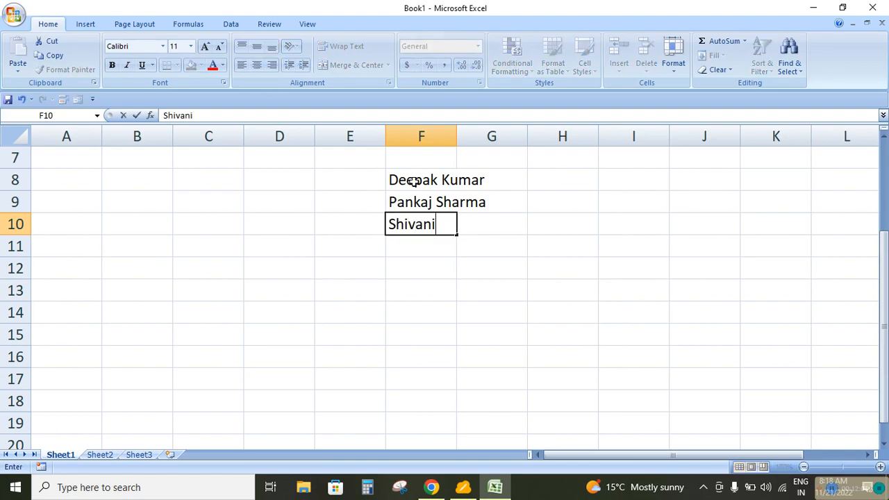
pyautogui.press('Return')
pyautogui.write('Sangam,')
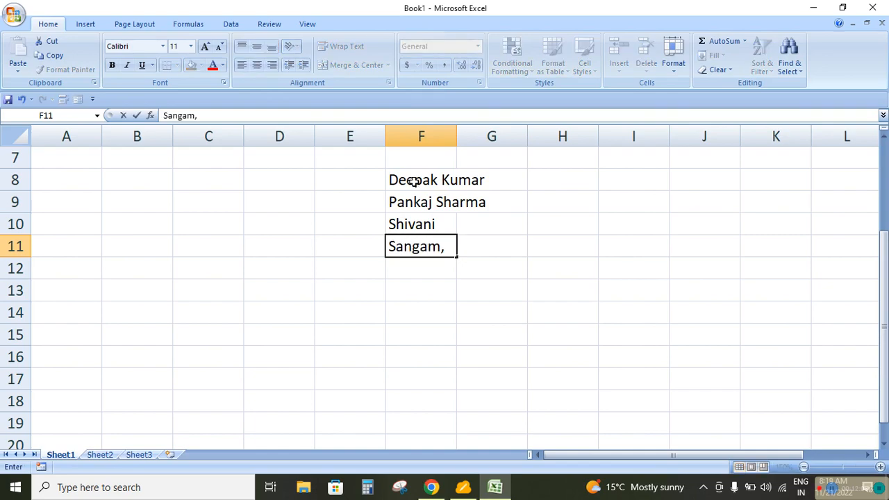
pyautogui.press('BackSpace')
pyautogui.press('Return')
pyautogui.write('Sunil;')
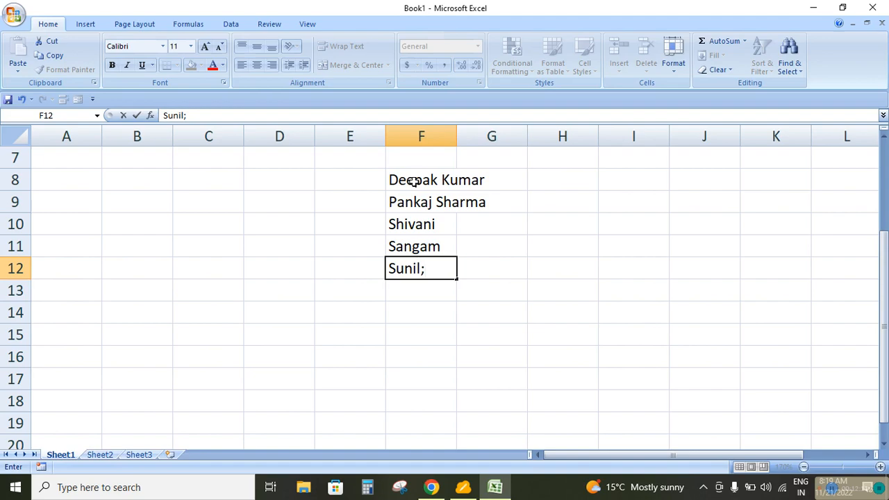
pyautogui.press('BackSpace')
pyautogui.press('Return')
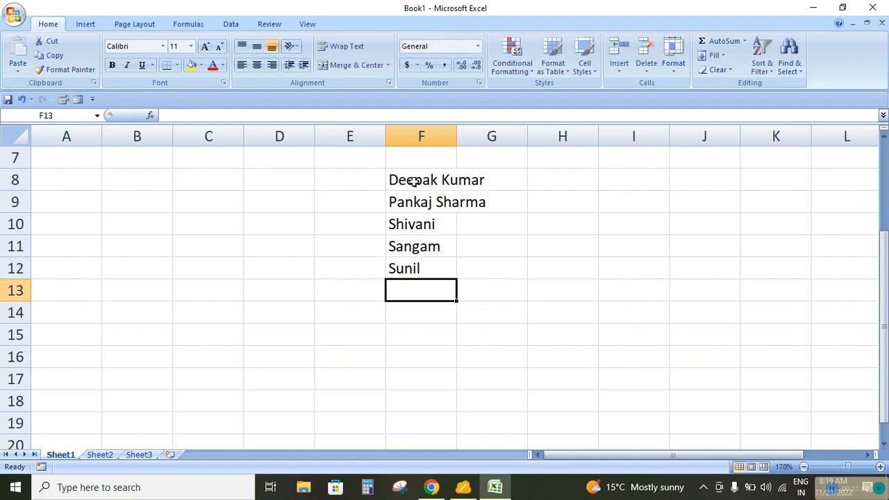
# Enter three more people's first names in F13, F14 and F15
pyautogui.write('Rahul')
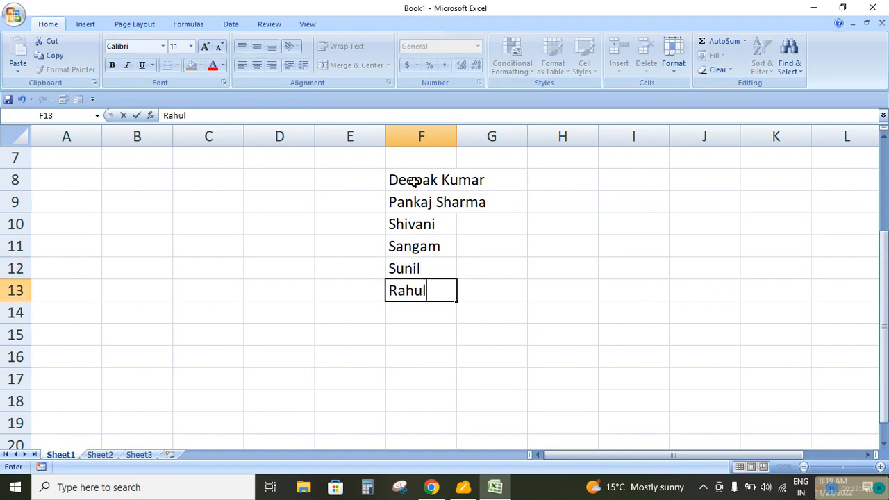
pyautogui.press('Return')
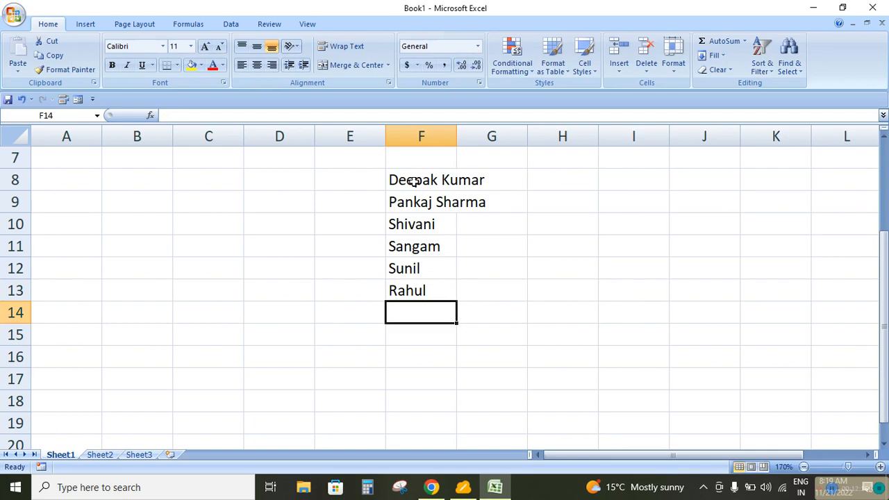
pyautogui.write('Abhishek')
pyautogui.press('Return')
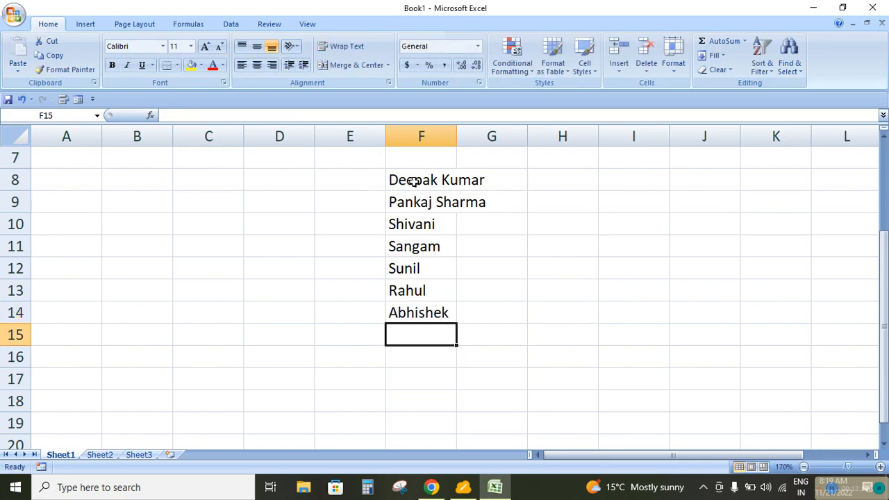
pyautogui.write('Anupam')
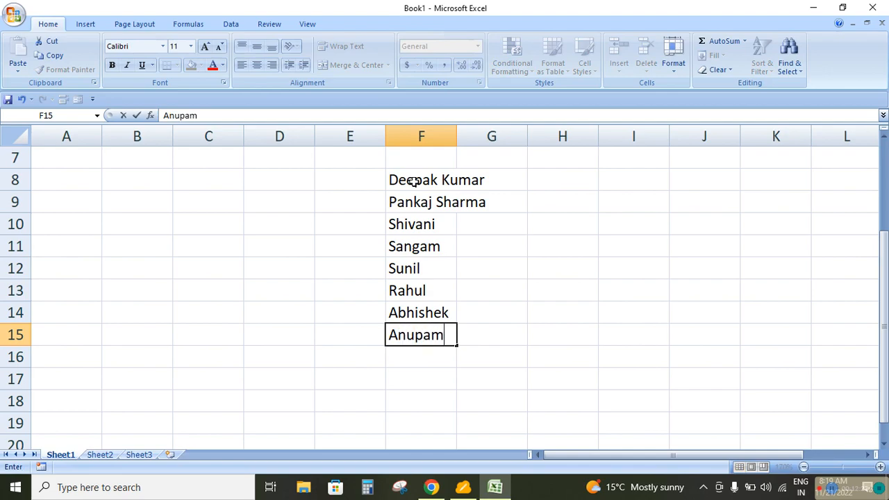
pyautogui.press('Return')
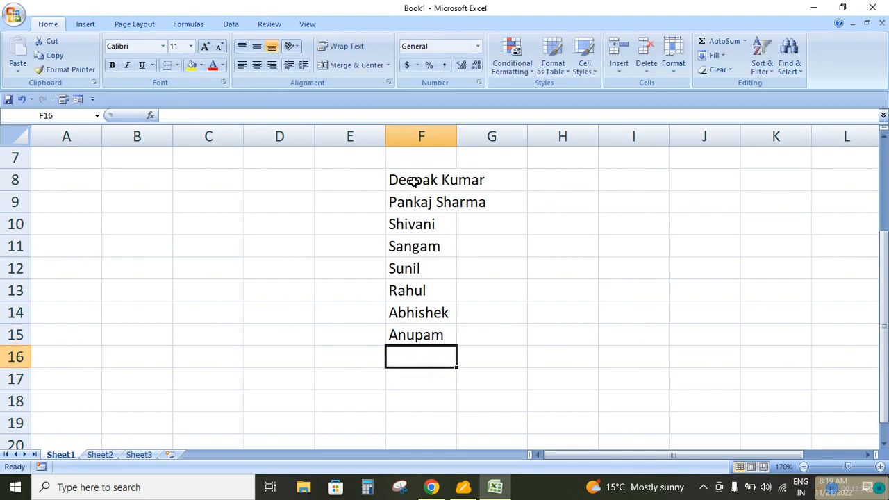
# Enter the last two first names in F16 and F17, and autofit the width of column F
pyautogui.write('Sweta')
pyautogui.press('Return')
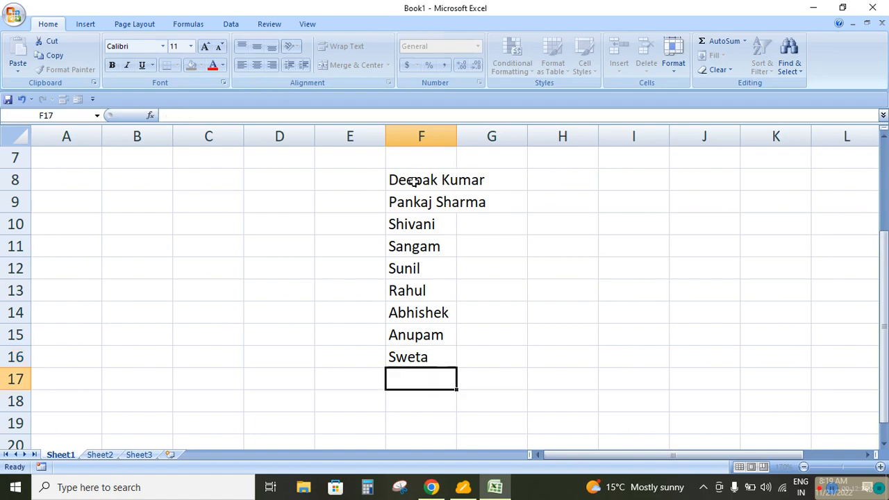
pyautogui.write('Su')
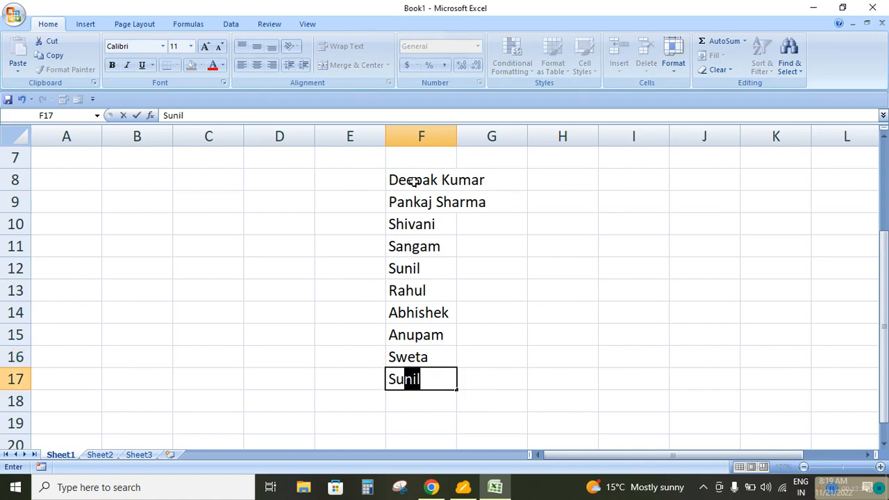
pyautogui.write('rya')
pyautogui.press('Return')
pyautogui.scroll(1, 413, 181)
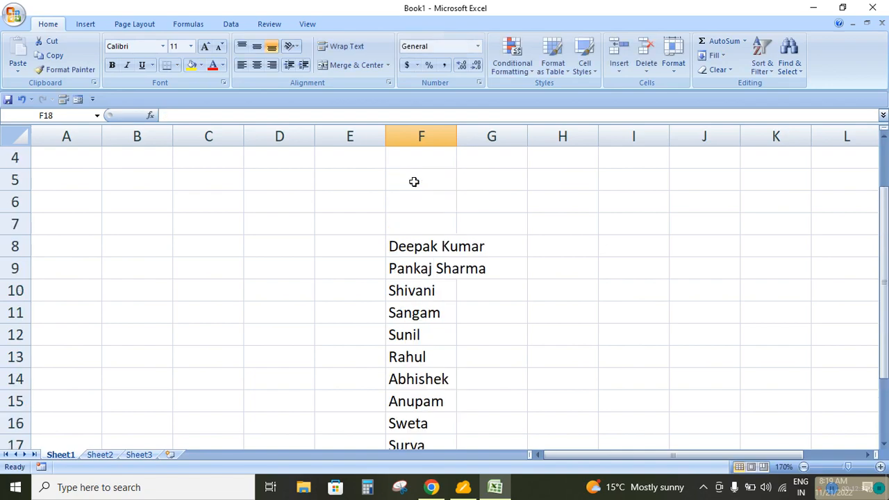
pyautogui.scroll(-1, 413, 181)
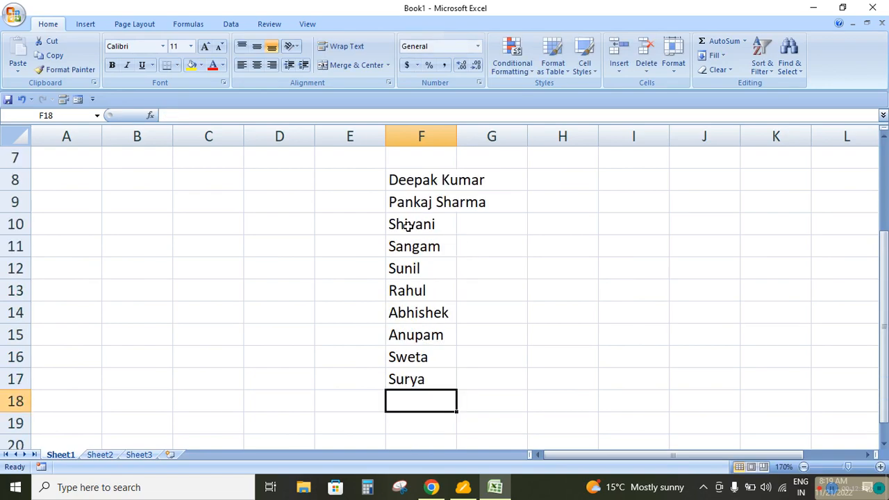
pyautogui.doubleClick(460, 136)
# Start a new conditional formatting rule for F8:F17 that formats only cells containing specific text
pyautogui.moveTo(413, 181); pyautogui.dragTo(419, 374)
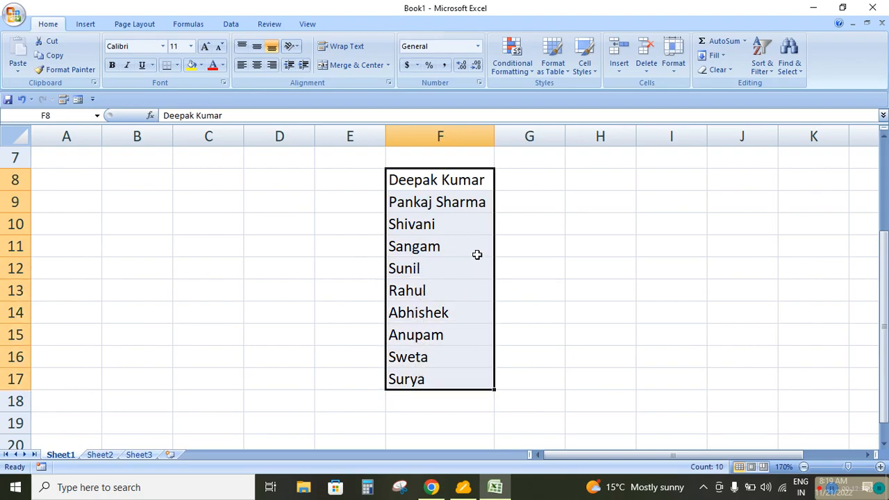
pyautogui.click(512, 61)
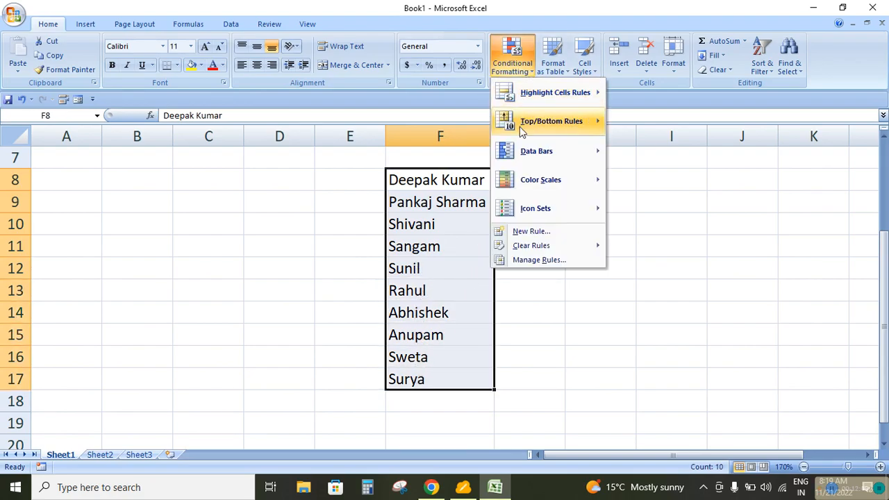
pyautogui.click(521, 231)
pyautogui.moveTo(313, 14); pyautogui.dragTo(237, 126)
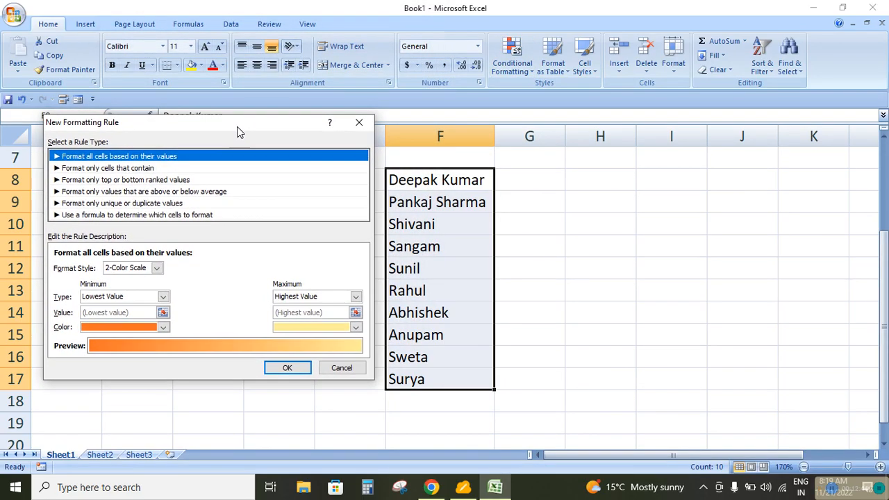
pyautogui.click(155, 168)
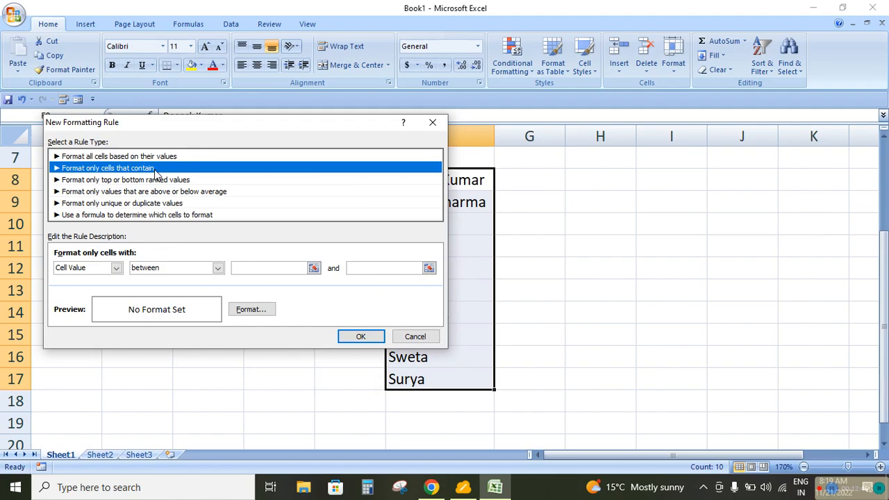
pyautogui.click(116, 269)
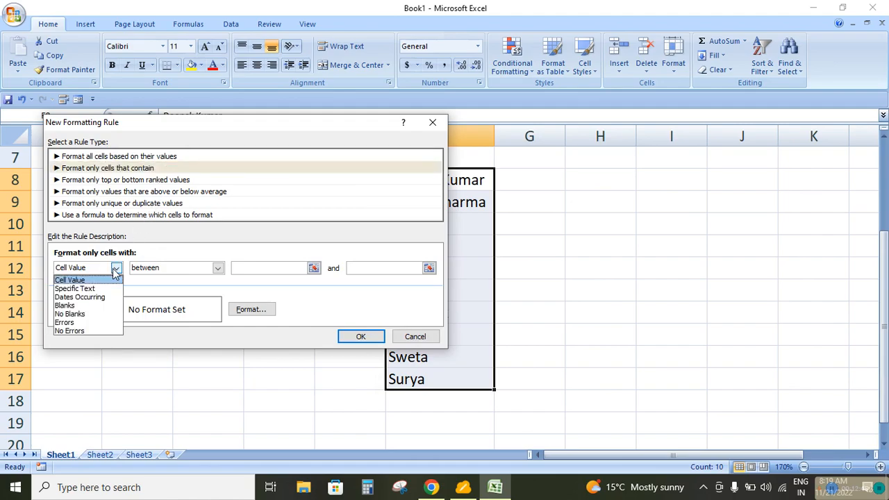
pyautogui.click(83, 289)
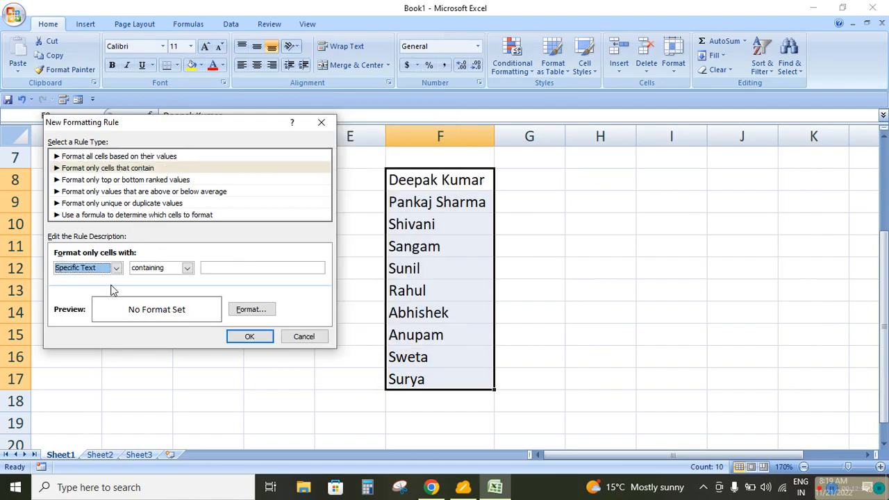
# Make the rule match text containing the surname from F8 in lower case, and apply it with a blue fill
pyautogui.click(187, 268)
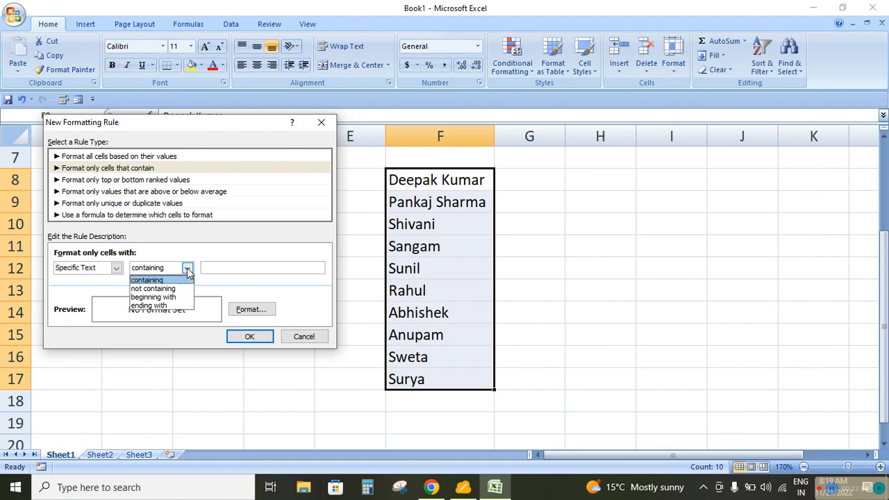
pyautogui.click(248, 265)
pyautogui.click(249, 266)
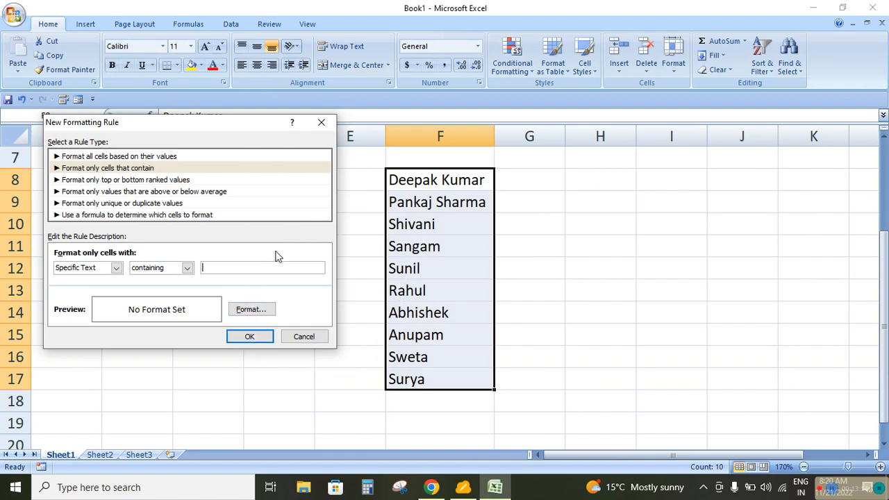
pyautogui.write('kumar')
pyautogui.click(251, 309)
pyautogui.click(225, 157)
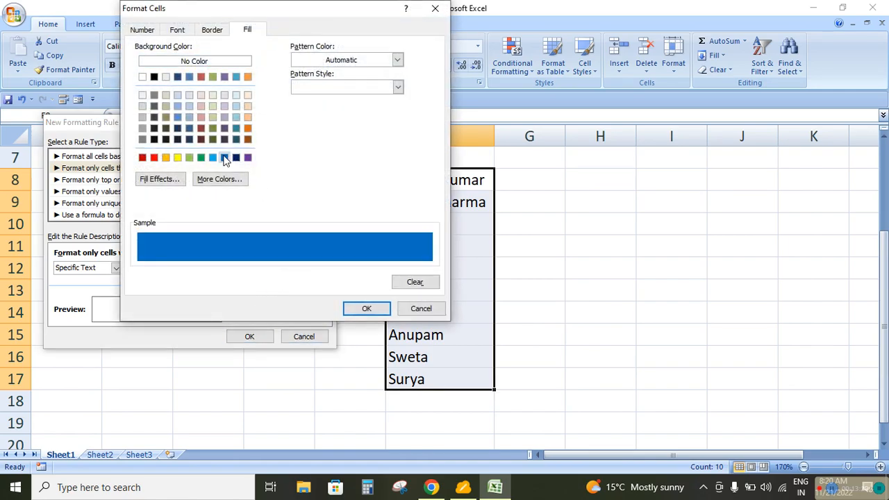
pyautogui.click(363, 309)
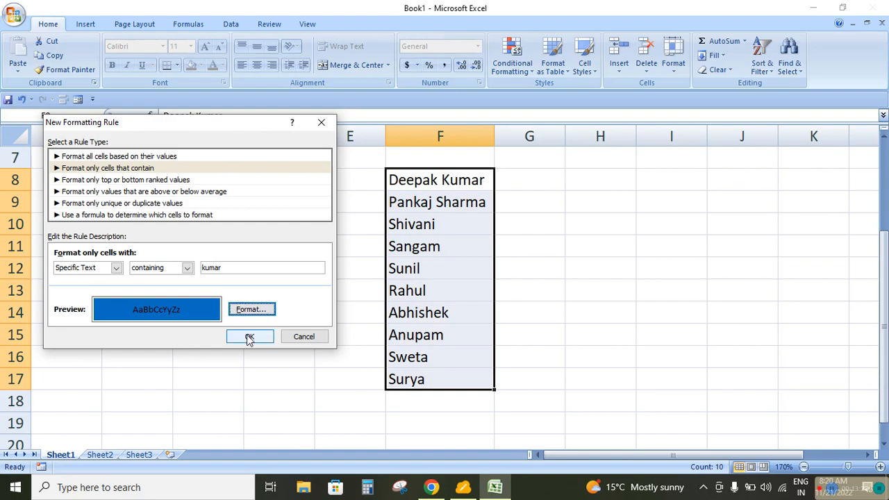
pyautogui.click(249, 336)
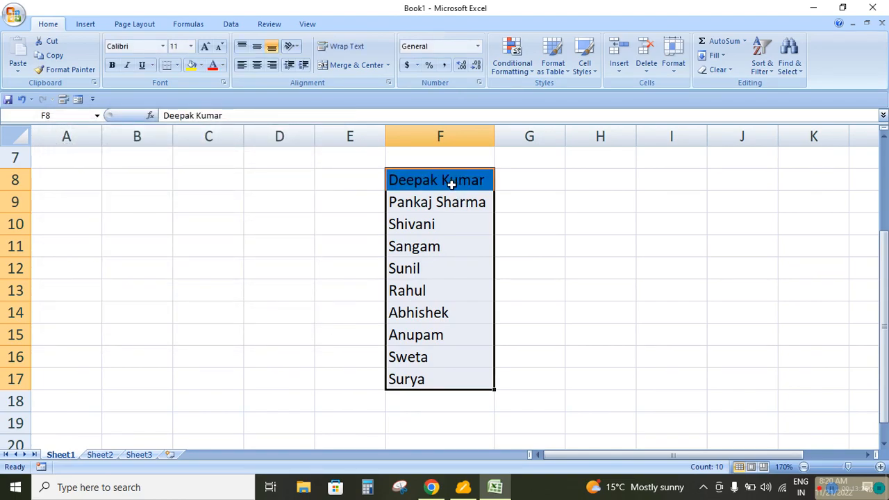
# Test the rule by adding the matching surname in lower case to the first name in F13
pyautogui.click(443, 295)
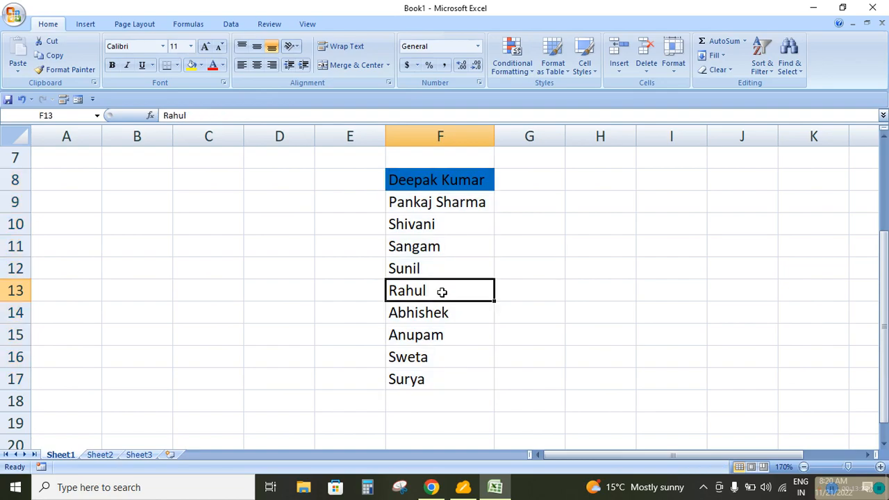
pyautogui.doubleClick(443, 293)
pyautogui.write('kumar')
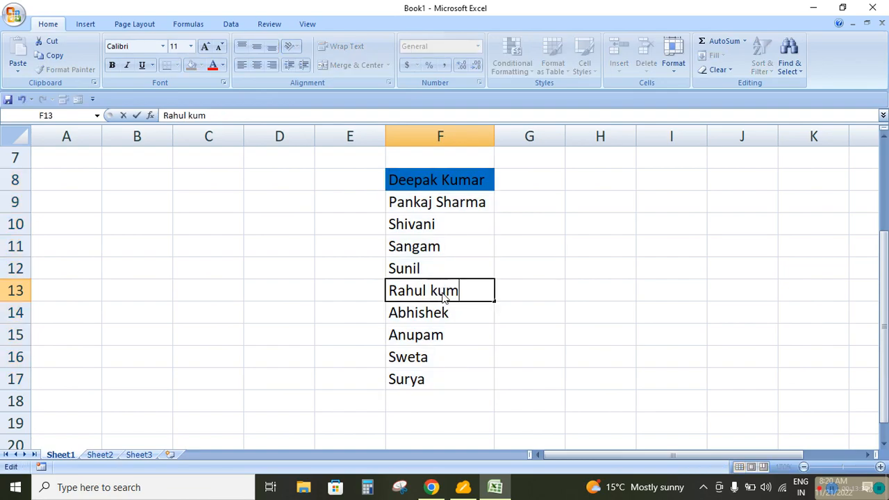
pyautogui.press('Return')
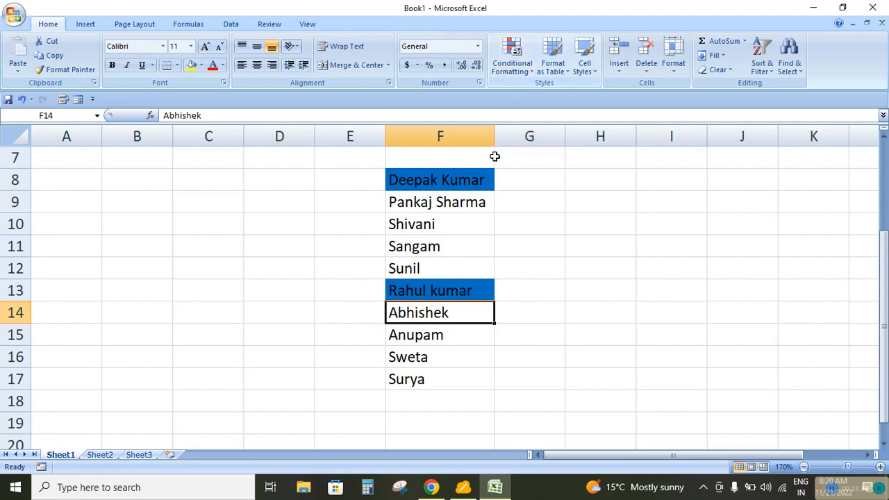
# Select the names in F8:F17 and clear the conditional formatting rules from the entire sheet
pyautogui.click(455, 180)
pyautogui.moveTo(455, 179); pyautogui.dragTo(447, 381)
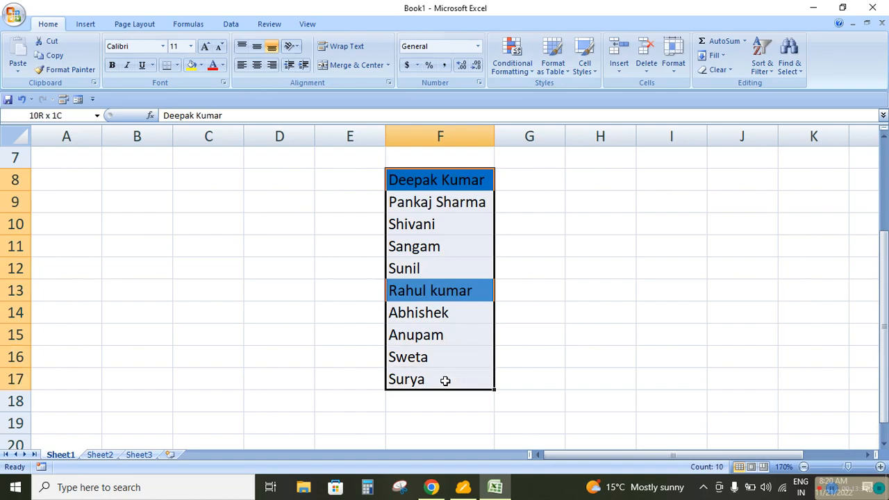
pyautogui.click(532, 69)
pyautogui.moveTo(543, 245)
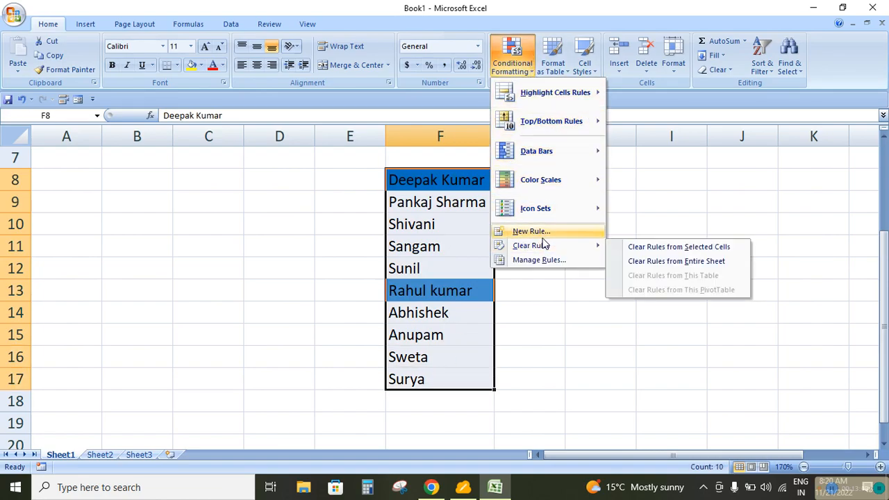
pyautogui.click(625, 262)
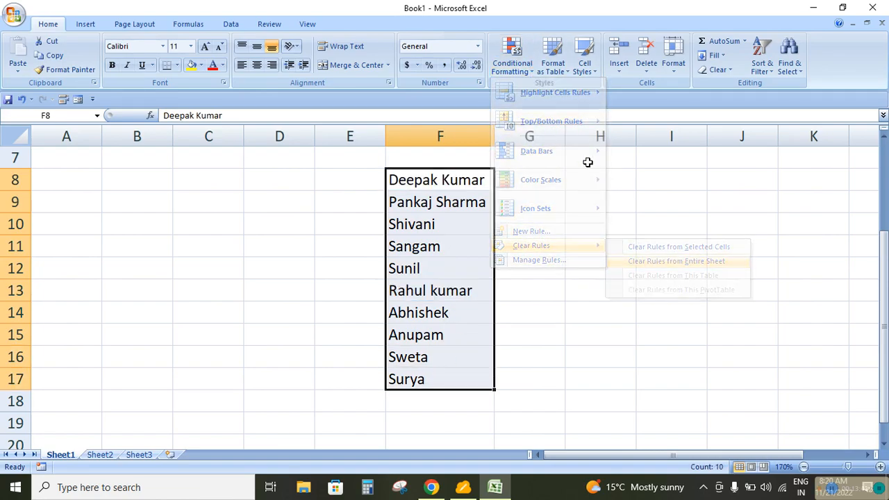
# Start a new conditional formatting rule for F8:F17 that formats only cells with specific text, using the not containing condition
pyautogui.click(508, 61)
pyautogui.click(536, 234)
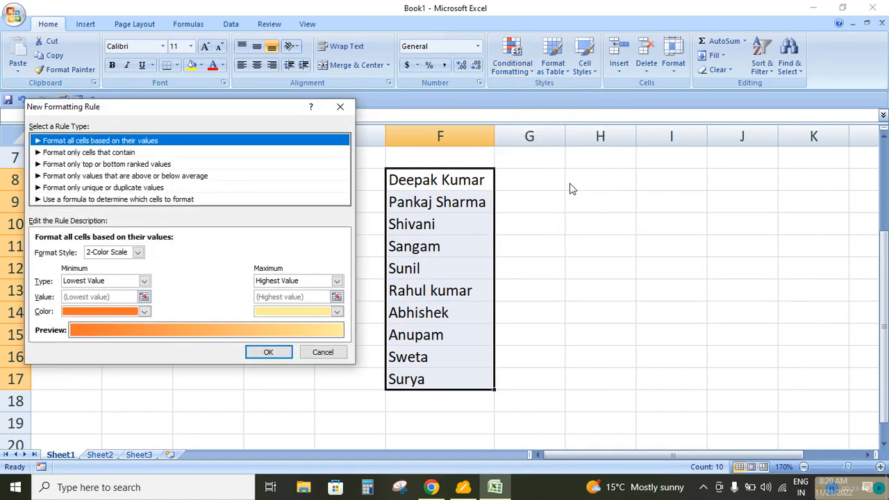
pyautogui.click(94, 153)
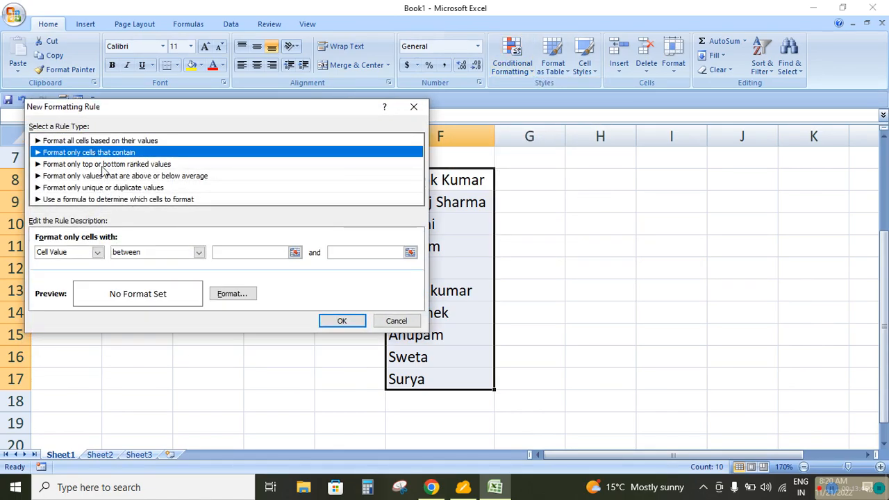
pyautogui.click(97, 252)
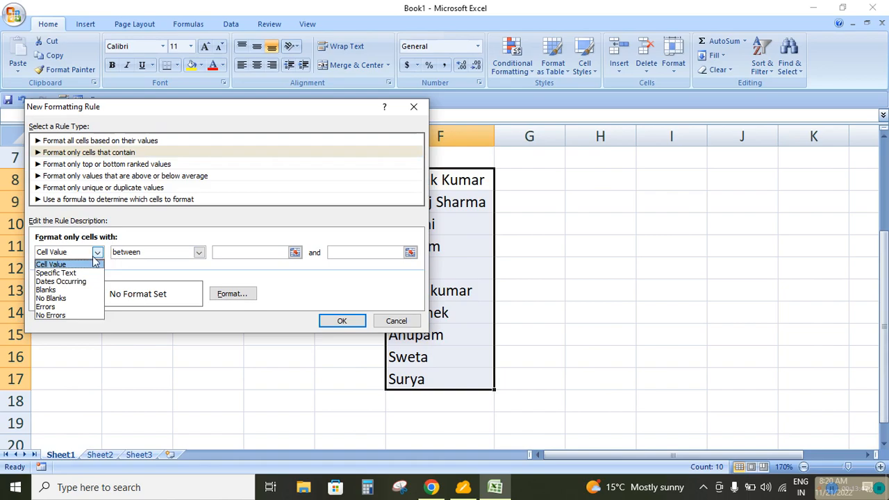
pyautogui.click(59, 273)
pyautogui.click(213, 252)
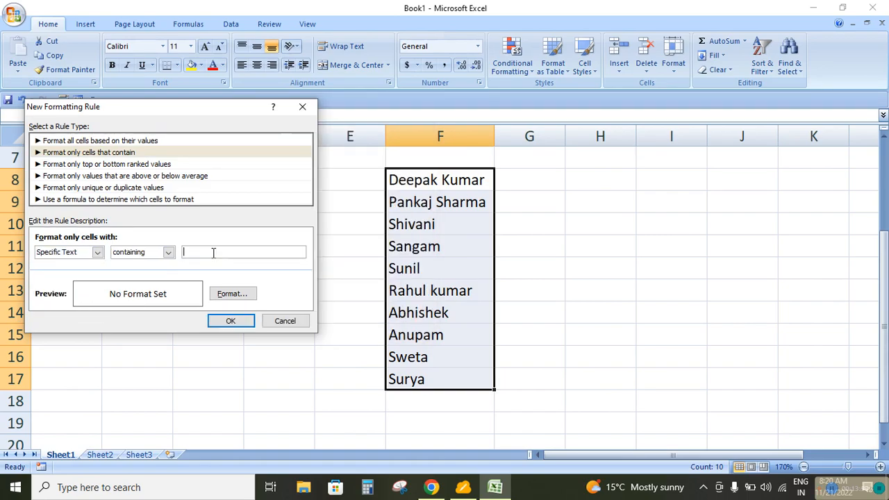
pyautogui.click(168, 253)
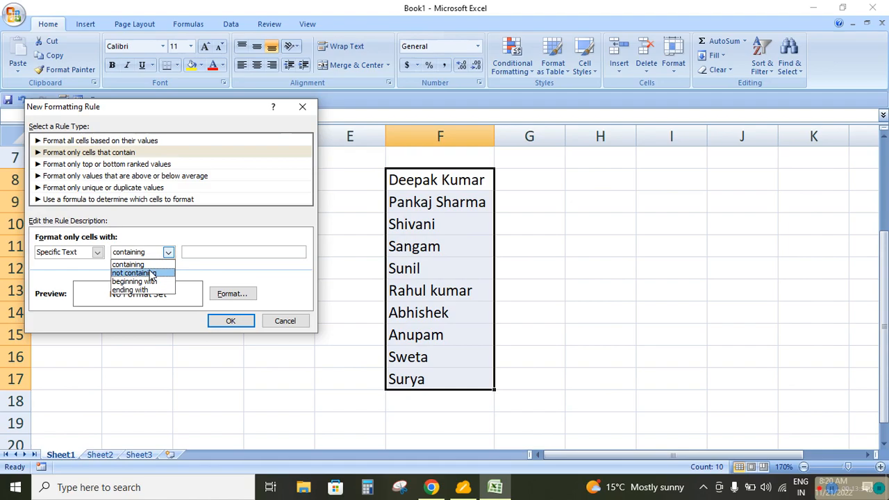
pyautogui.click(152, 274)
# Set the excluded text to the surname from F8 in lower case and apply the rule with a green fill
pyautogui.click(218, 252)
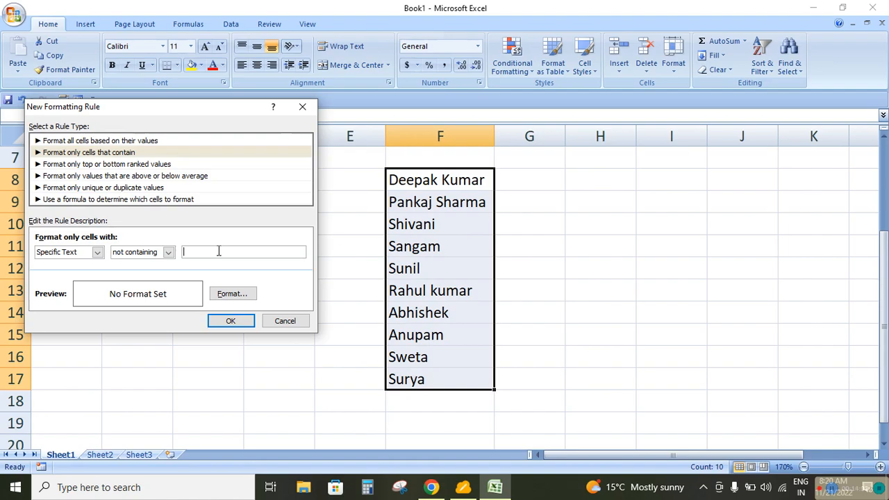
pyautogui.write('kumar')
pyautogui.click(232, 293)
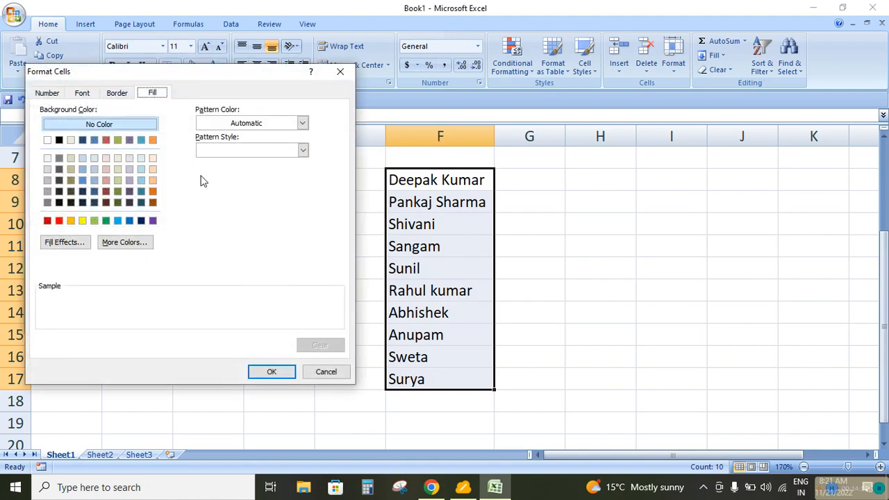
pyautogui.click(106, 221)
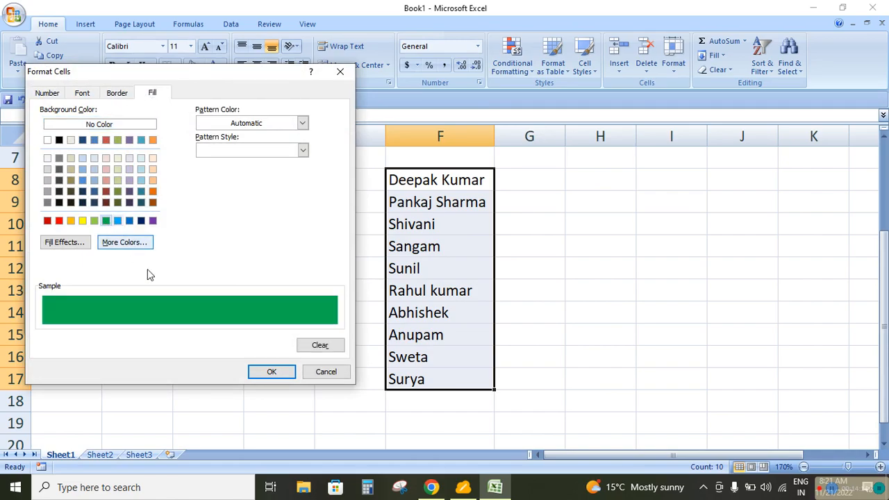
pyautogui.click(264, 374)
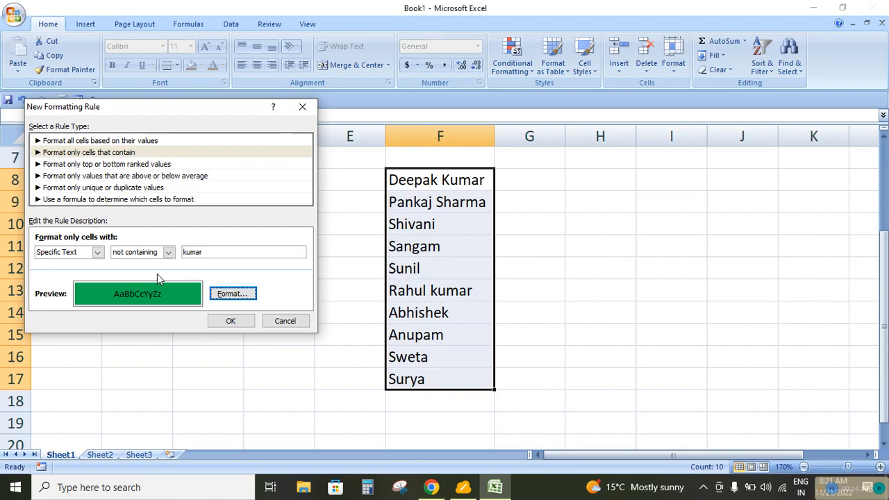
pyautogui.click(232, 321)
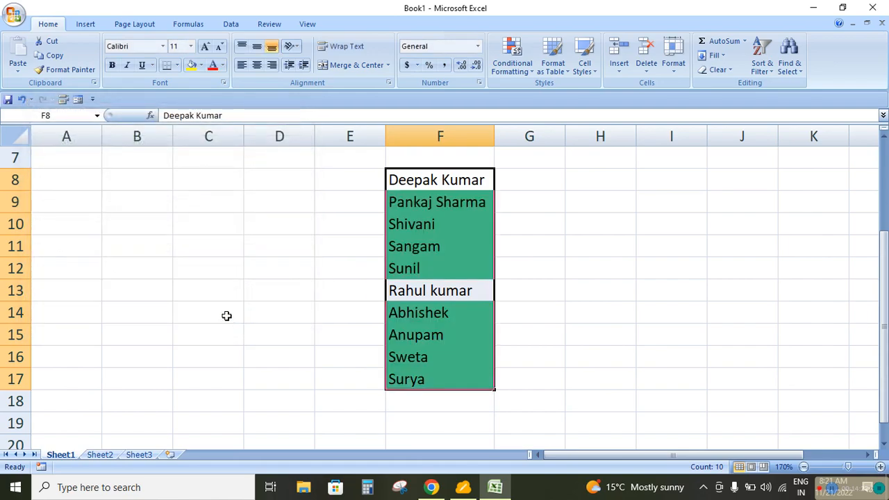
pyautogui.click(567, 289)
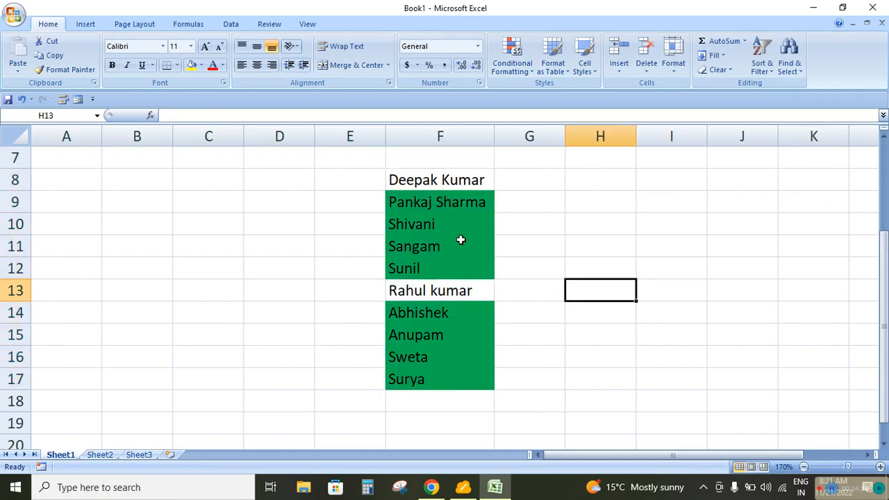
# Test the rule by adding the excluded surname in lower case to the first name in F11
pyautogui.click(422, 268)
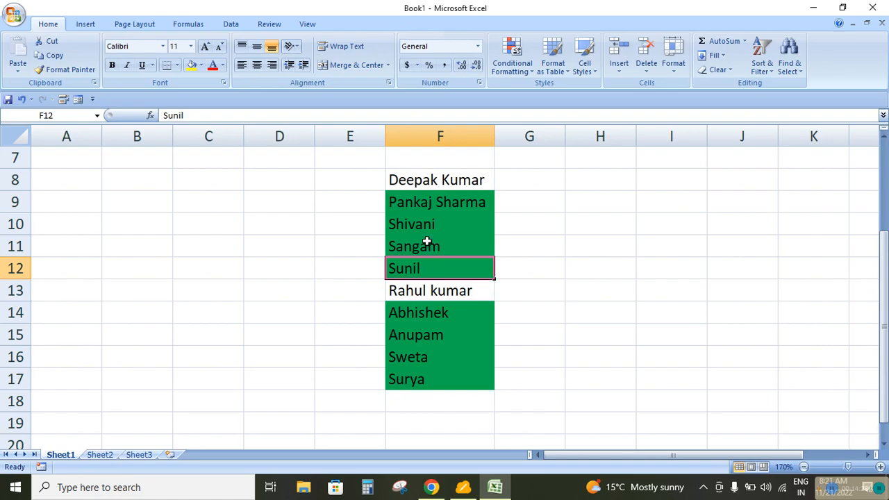
pyautogui.click(426, 242)
pyautogui.press('F2')
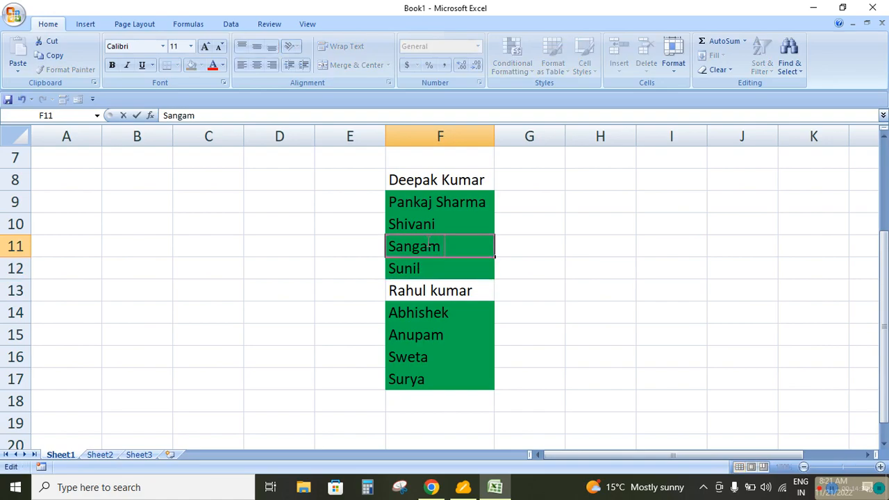
pyautogui.write('kumar')
pyautogui.press('Return')
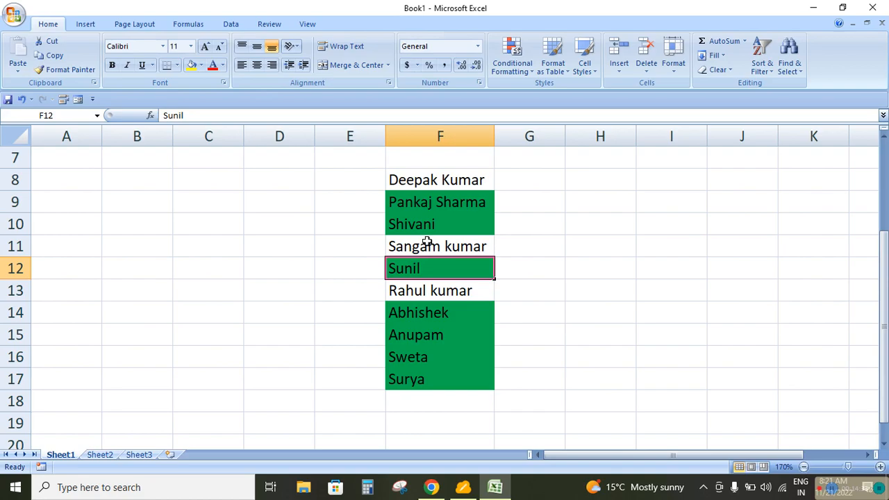
# Test a partial match by adding the excluded surname with an extra final "i" to the first name in F16
pyautogui.click(435, 358)
pyautogui.press('F2')
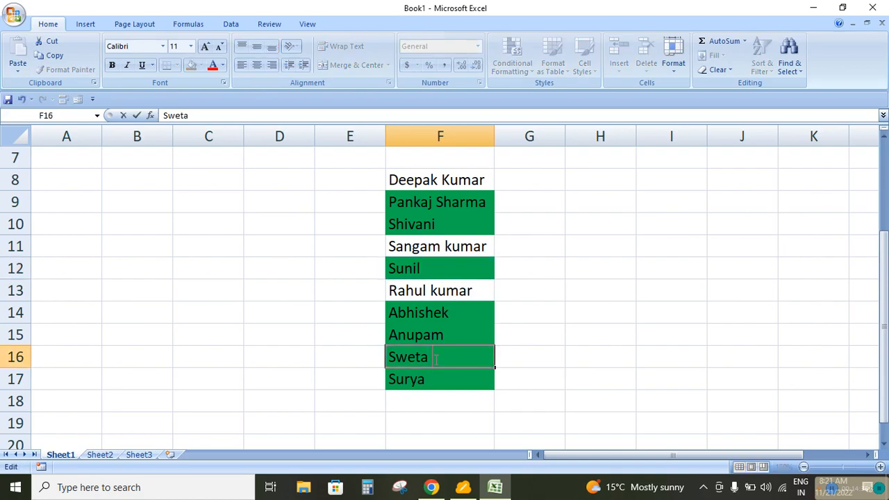
pyautogui.write('kumari')
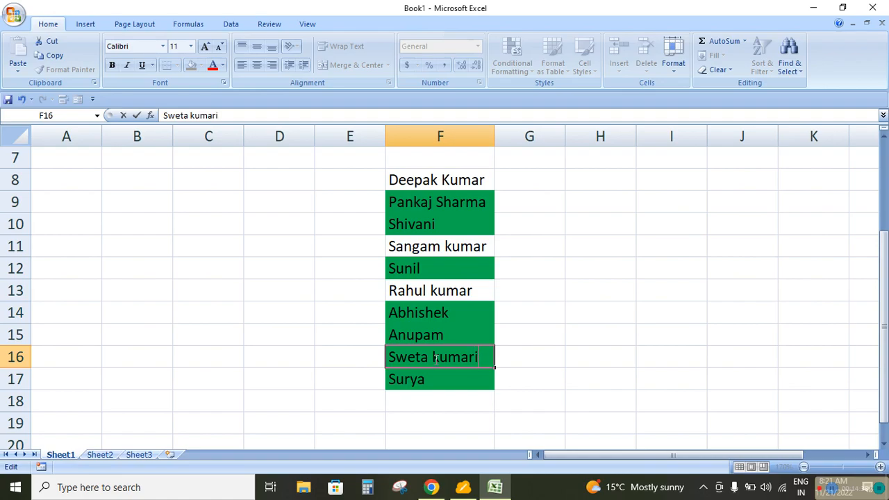
pyautogui.press('Return')
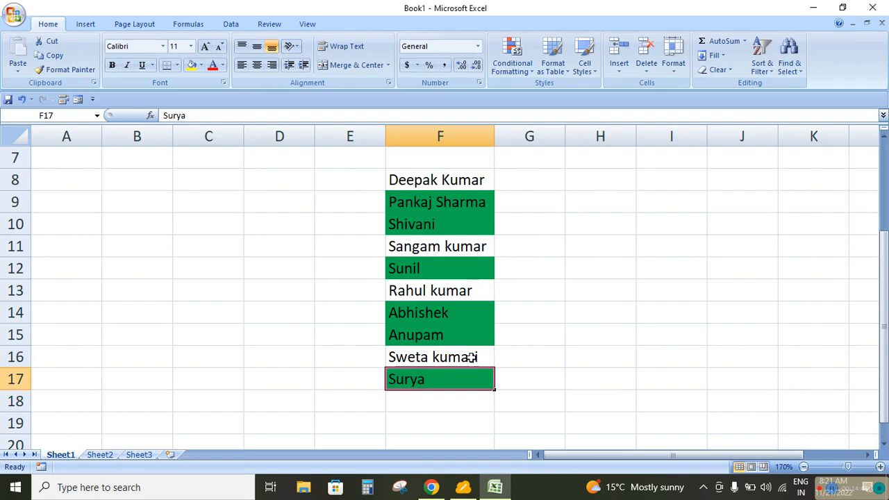
# Select the names in F8:F17 and clear the conditional formatting rules from the selected cells
pyautogui.moveTo(450, 180); pyautogui.dragTo(463, 377)
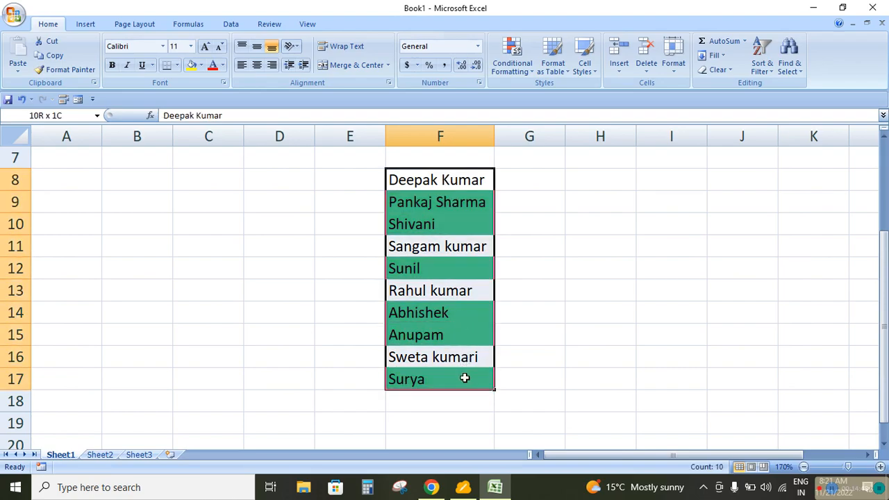
pyautogui.click(513, 69)
pyautogui.moveTo(532, 247)
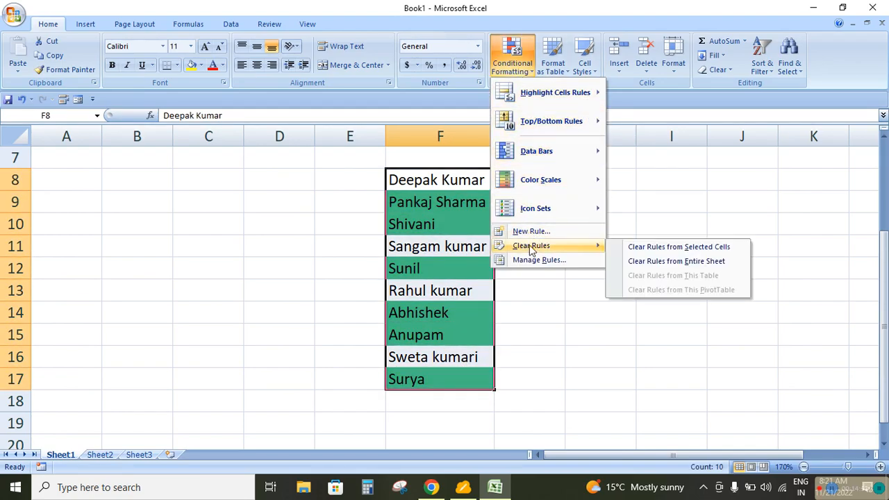
pyautogui.click(659, 247)
# Start a new conditional formatting rule for F8:F17 that formats only cells with specific text, using the beginning with condition
pyautogui.click(524, 69)
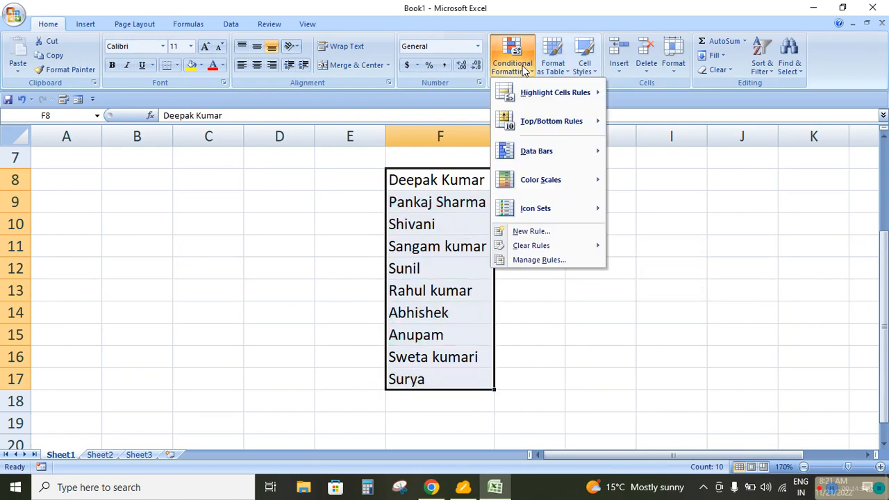
pyautogui.click(538, 231)
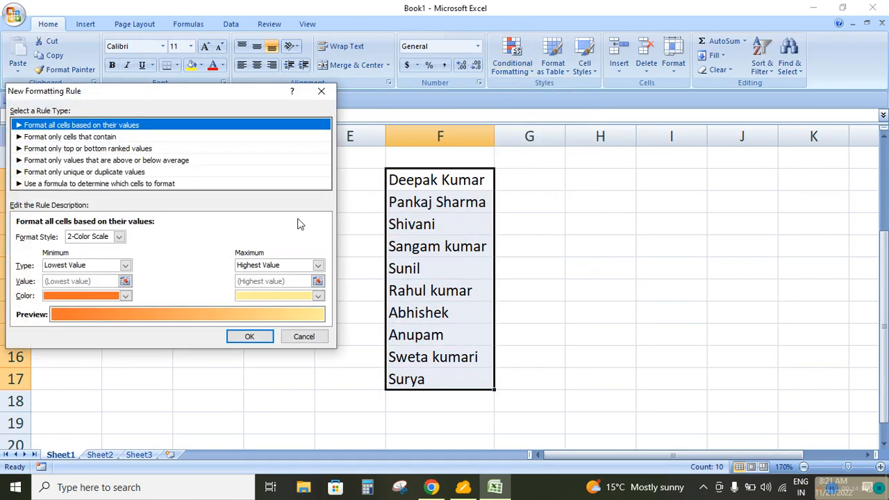
pyautogui.click(118, 137)
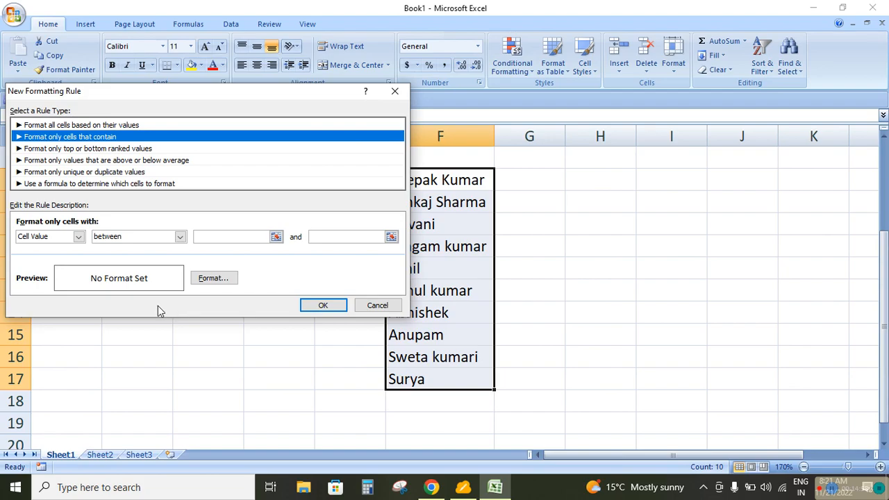
pyautogui.click(78, 237)
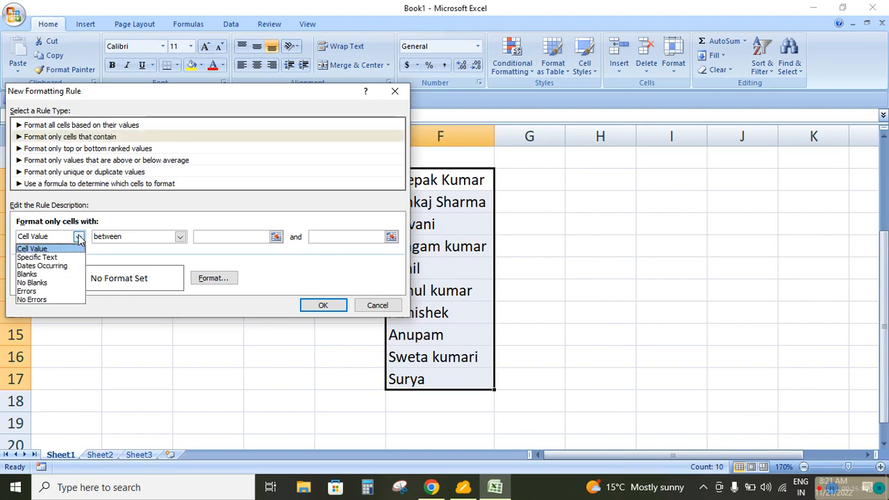
pyautogui.click(38, 256)
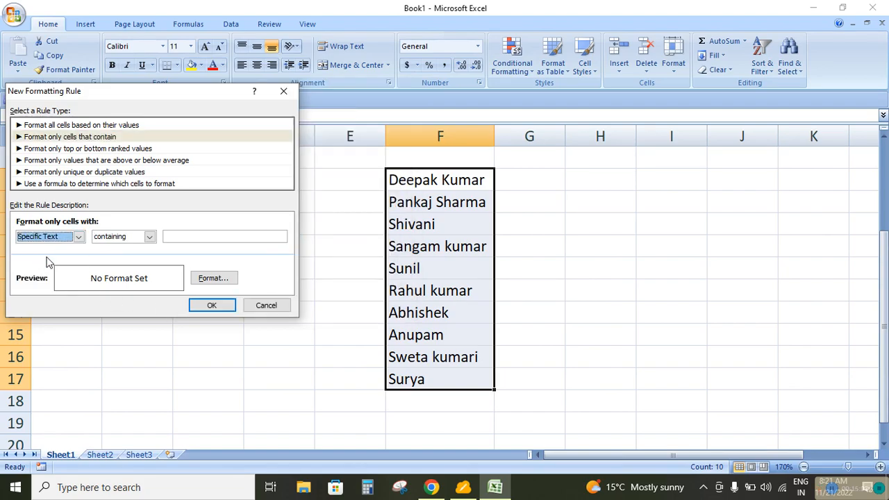
pyautogui.click(148, 237)
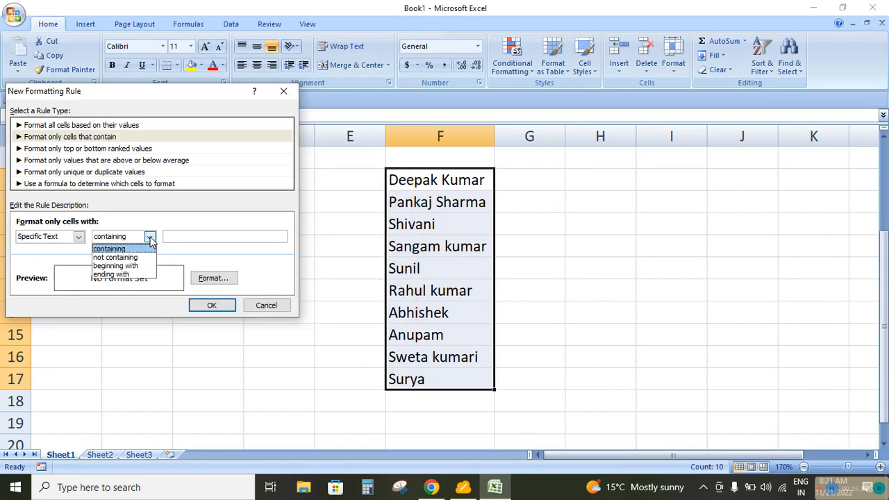
pyautogui.click(116, 266)
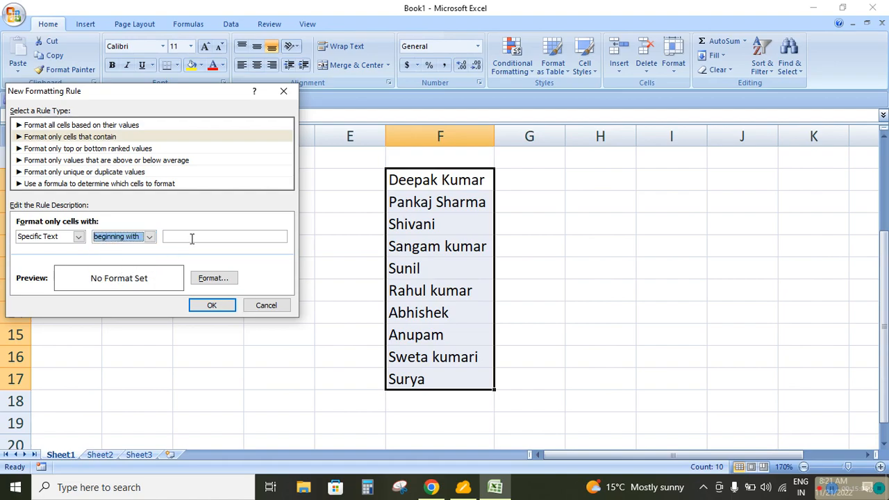
pyautogui.click(191, 239)
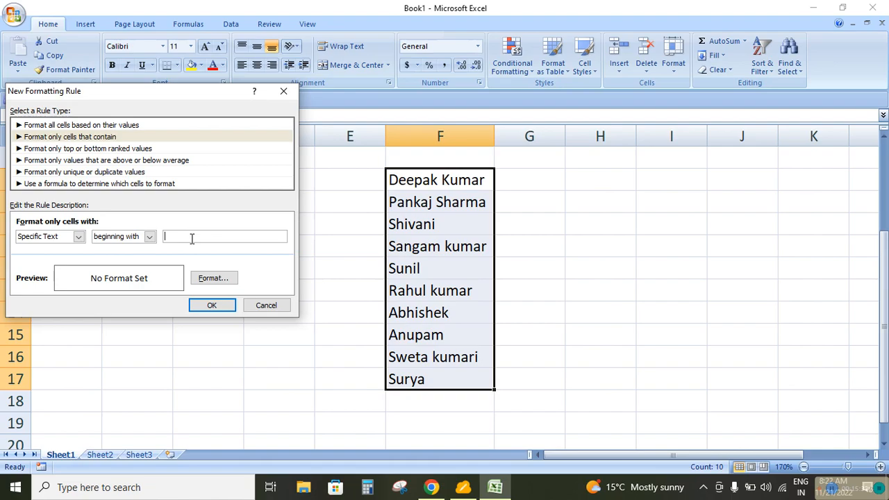
# Set the beginning-with text to "Ra" with a red fill and apply the rule to F8:F17
pyautogui.write('Ra')
pyautogui.click(205, 279)
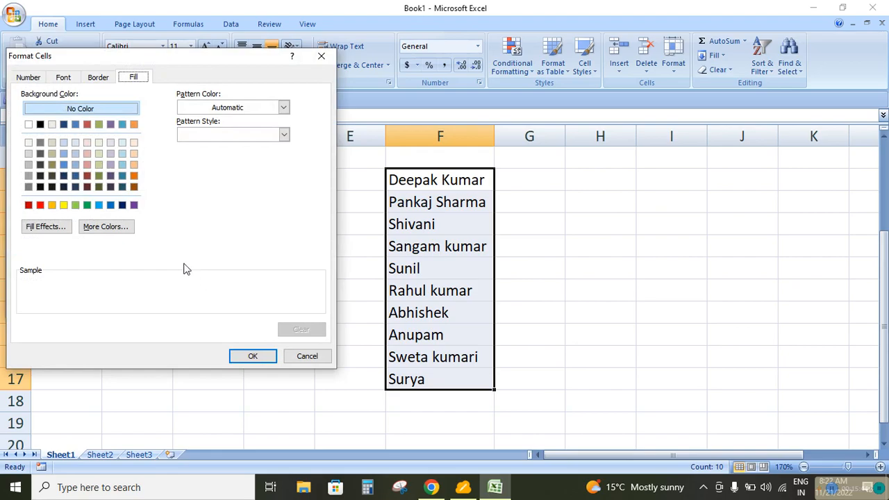
pyautogui.click(85, 125)
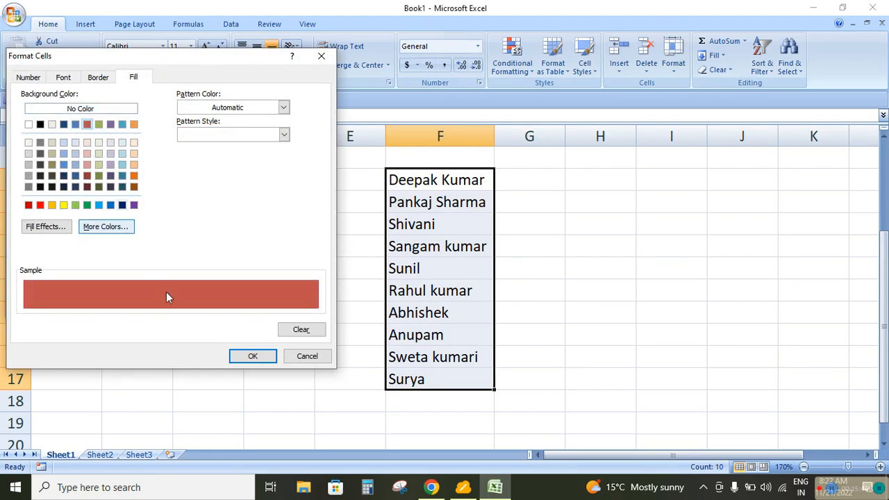
pyautogui.click(242, 357)
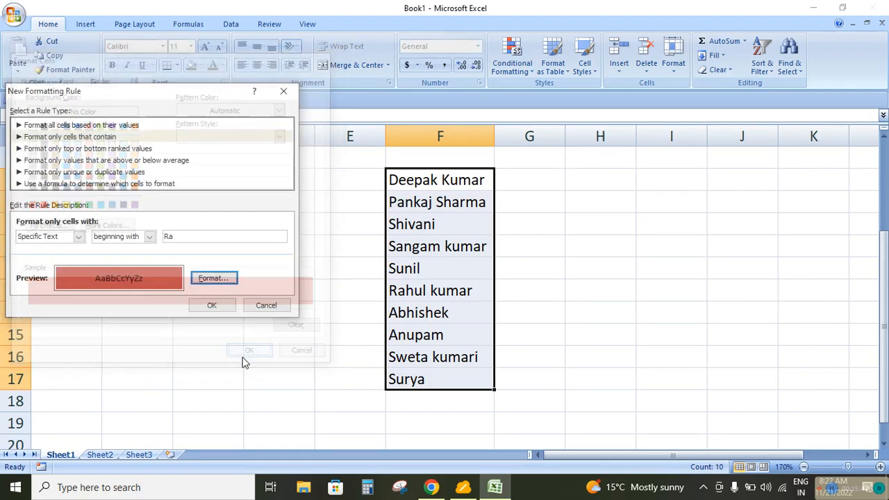
pyautogui.click(211, 306)
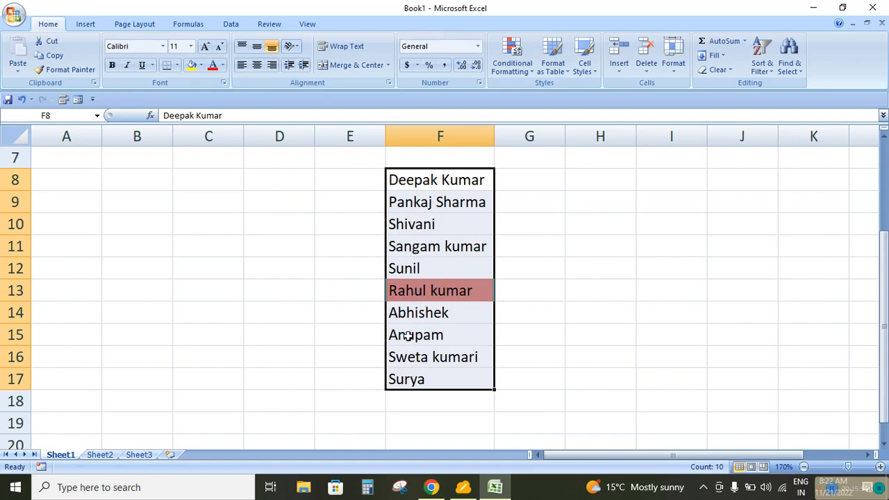
# Test the rule by replacing the name in F17 with another first name that begins with "Ra"
pyautogui.click(406, 382)
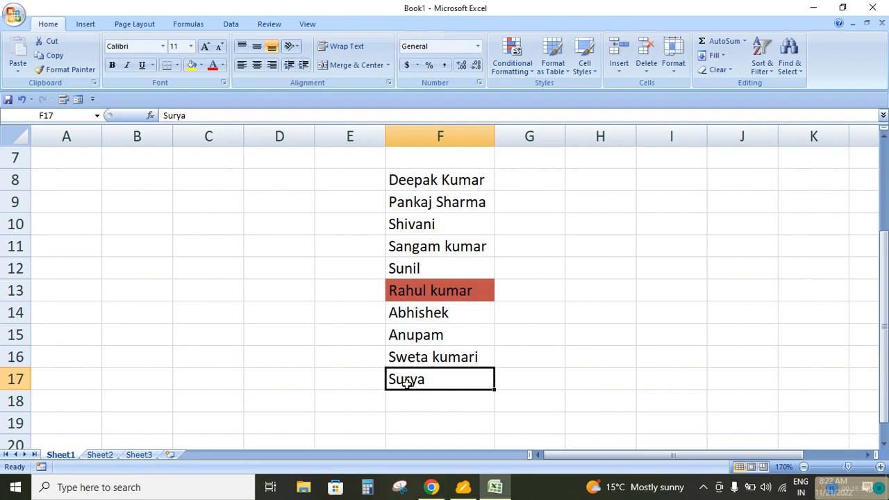
pyautogui.press('Delete')
pyautogui.write('Raju')
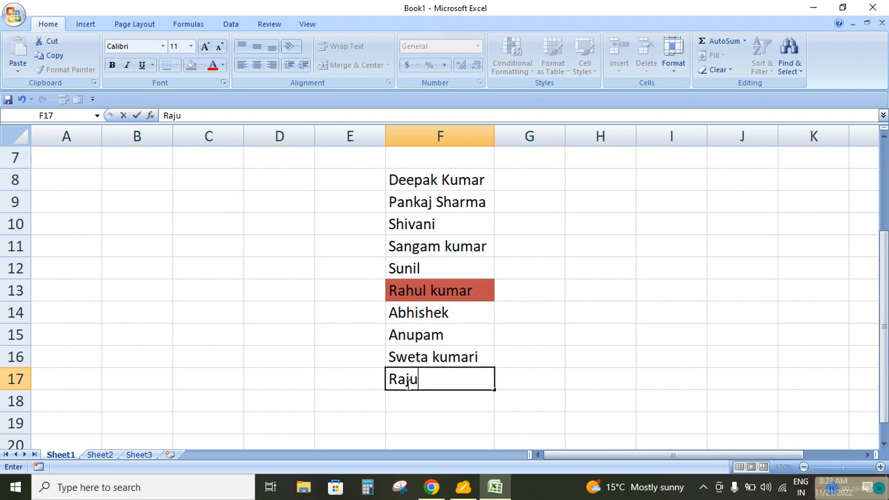
pyautogui.press('Return')
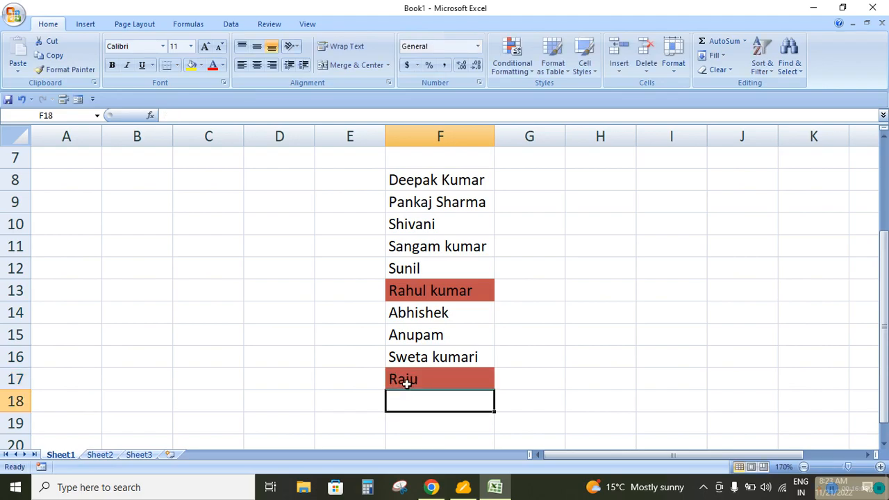
# Select the names in F8:F17 and clear the beginning-with rule from the selected cells
pyautogui.moveTo(415, 186); pyautogui.dragTo(428, 360)
pyautogui.click(517, 73)
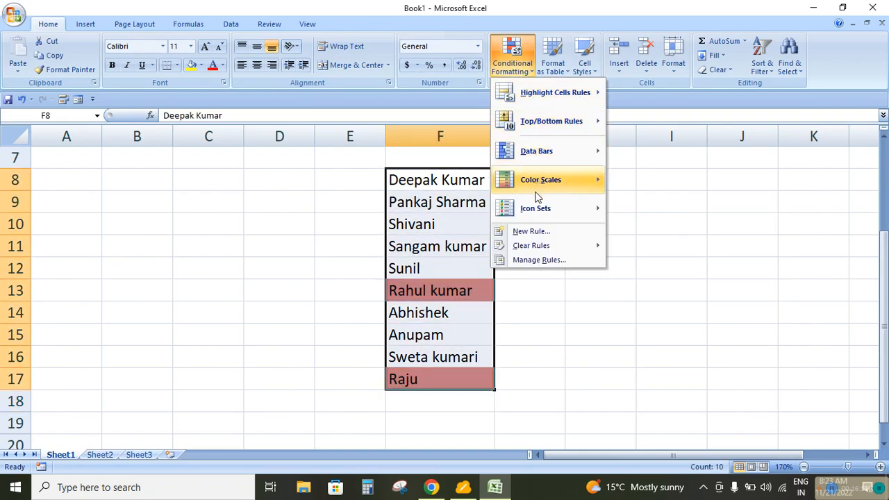
pyautogui.moveTo(536, 246)
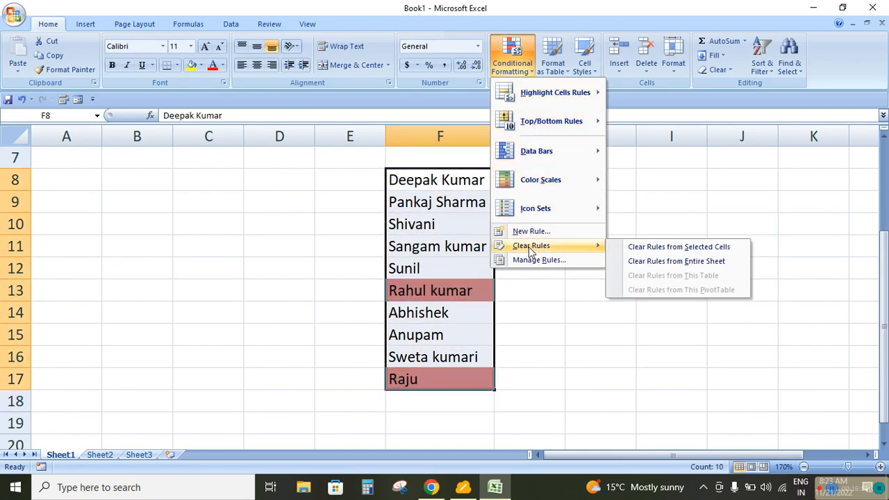
pyautogui.click(661, 248)
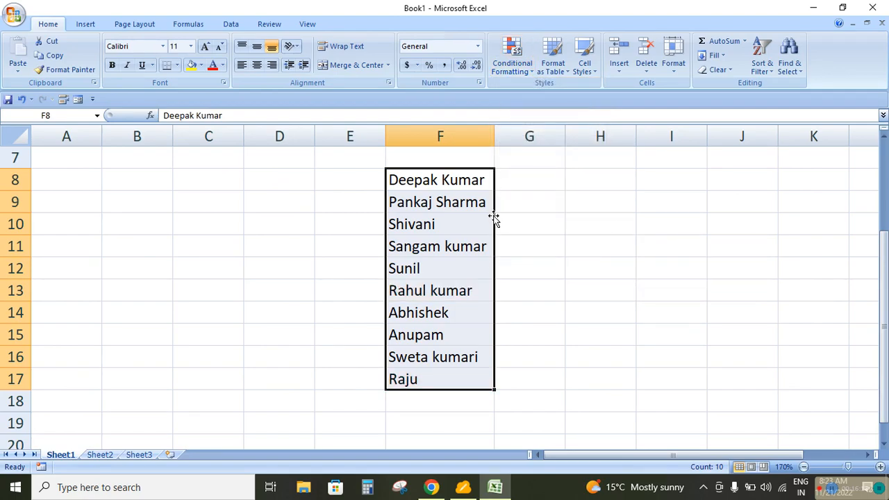
# Start a new conditional formatting rule for F8:F17 that formats only cells with specific text, using the ending with condition
pyautogui.click(516, 73)
pyautogui.click(535, 232)
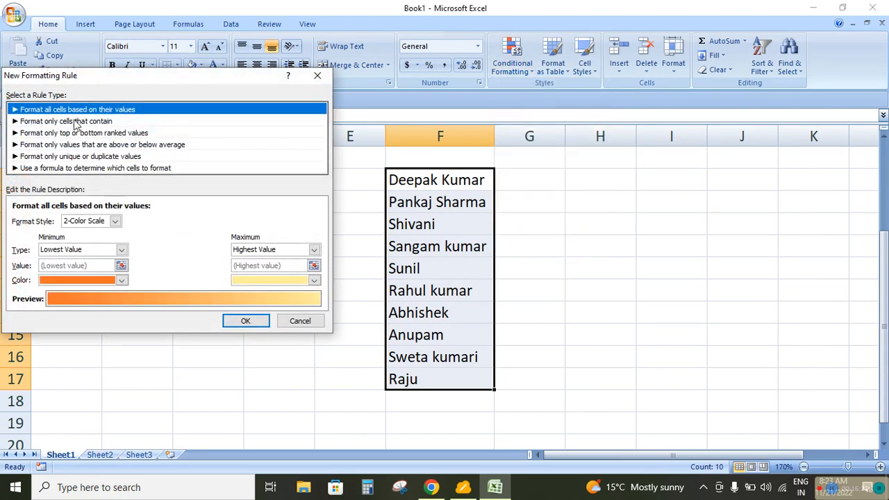
pyautogui.click(78, 121)
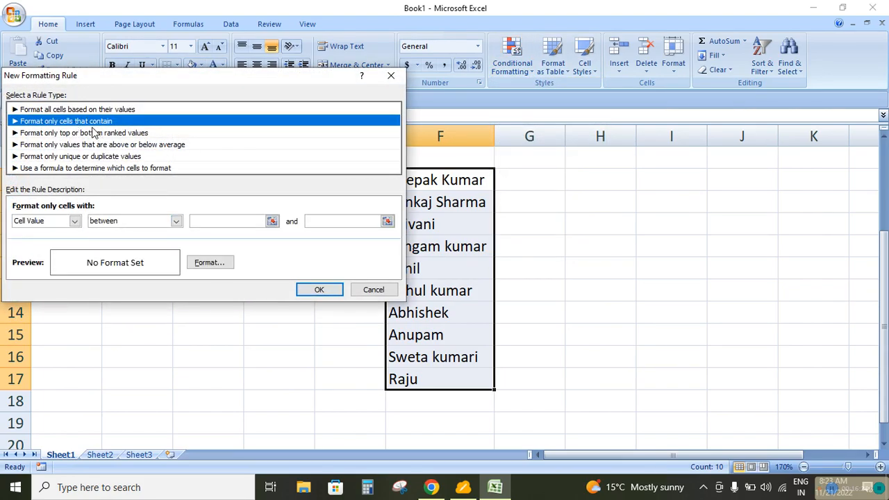
pyautogui.click(74, 221)
pyautogui.click(58, 242)
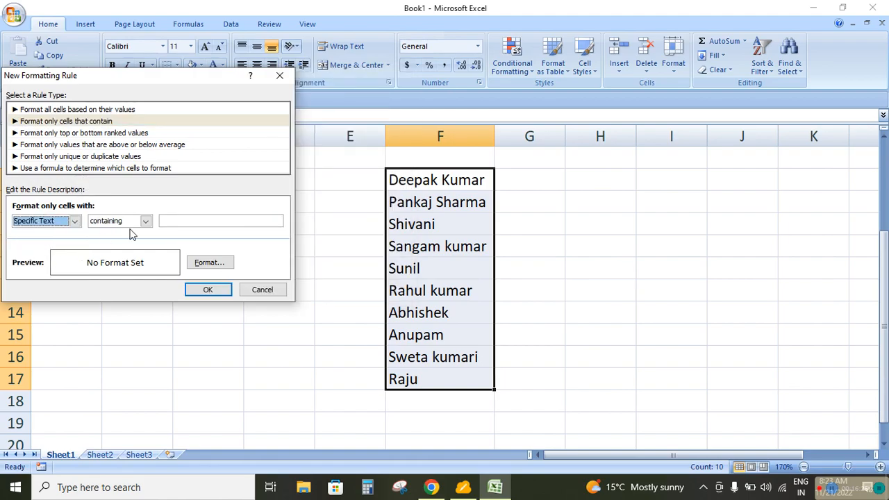
pyautogui.click(145, 221)
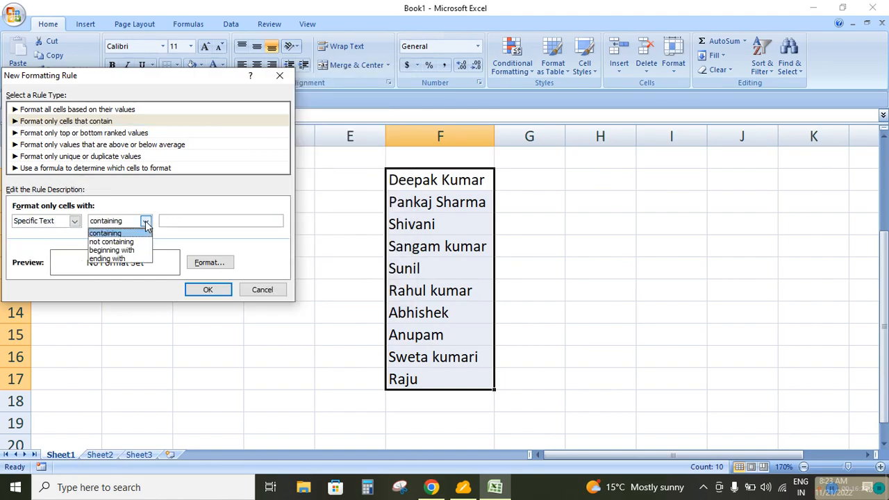
pyautogui.click(110, 259)
# Set the ending-with text to "ek" with a green fill and apply the rule to F8:F17
pyautogui.click(190, 220)
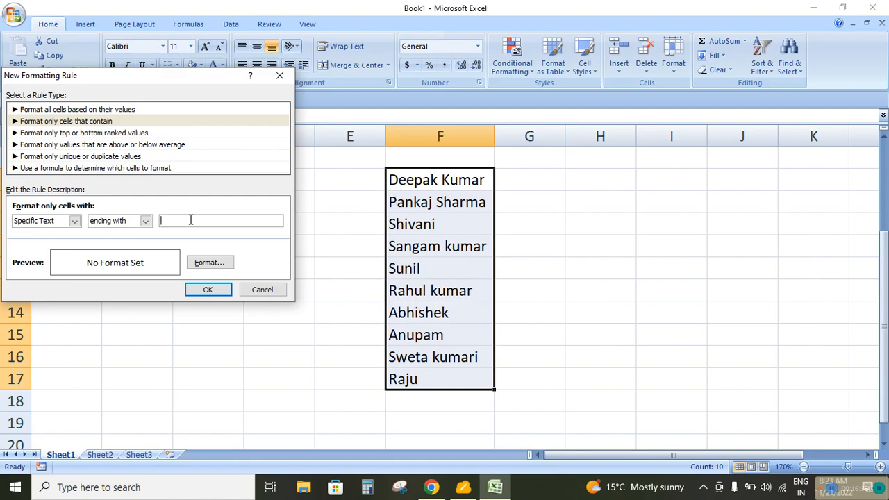
pyautogui.write('ek')
pyautogui.click(209, 263)
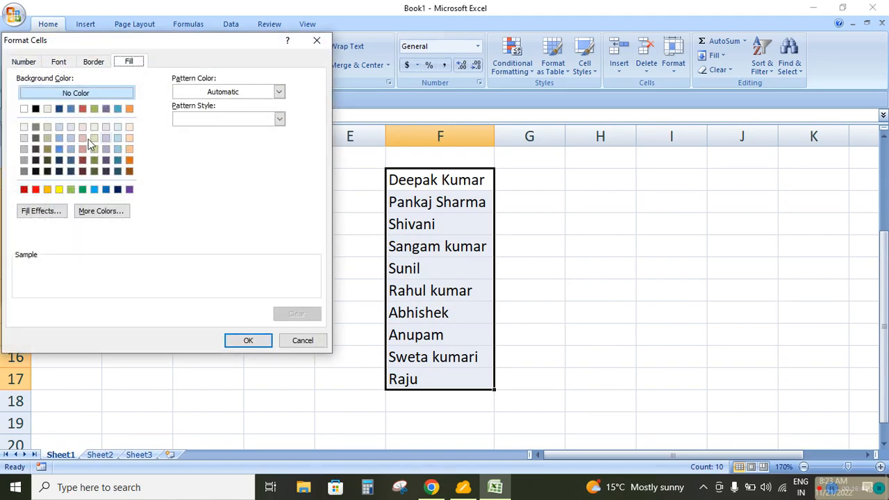
pyautogui.click(83, 190)
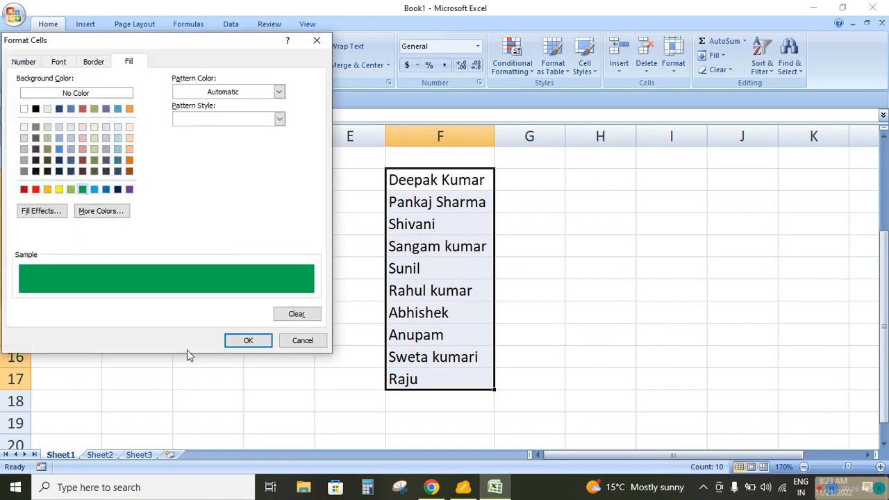
pyautogui.click(245, 341)
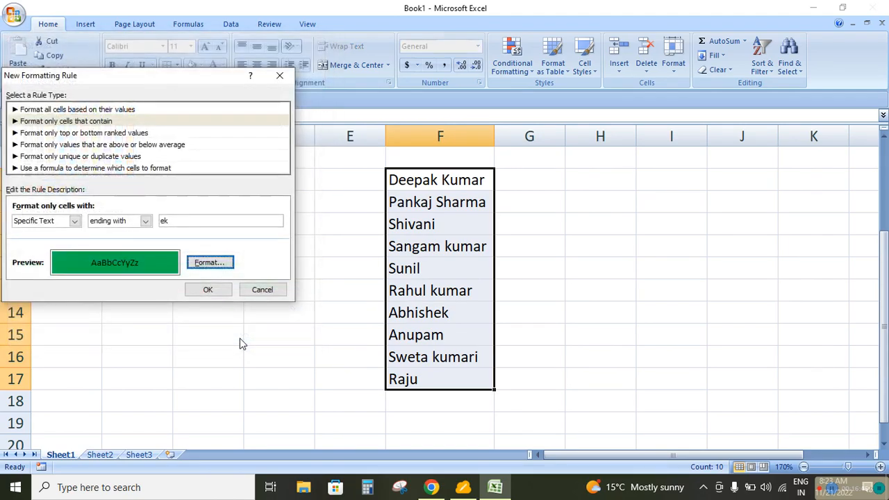
pyautogui.click(208, 291)
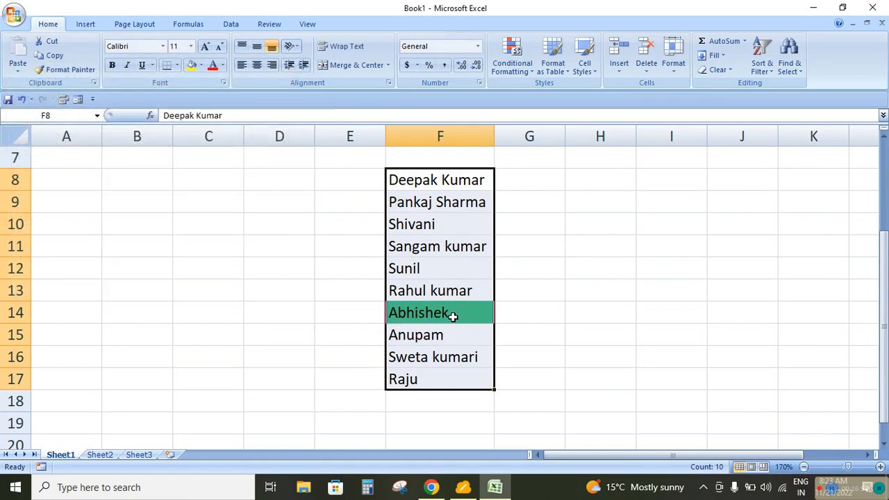
# Reselect the names in F8:F17 and clear the ending-with rule from the selected cells
pyautogui.click(449, 268)
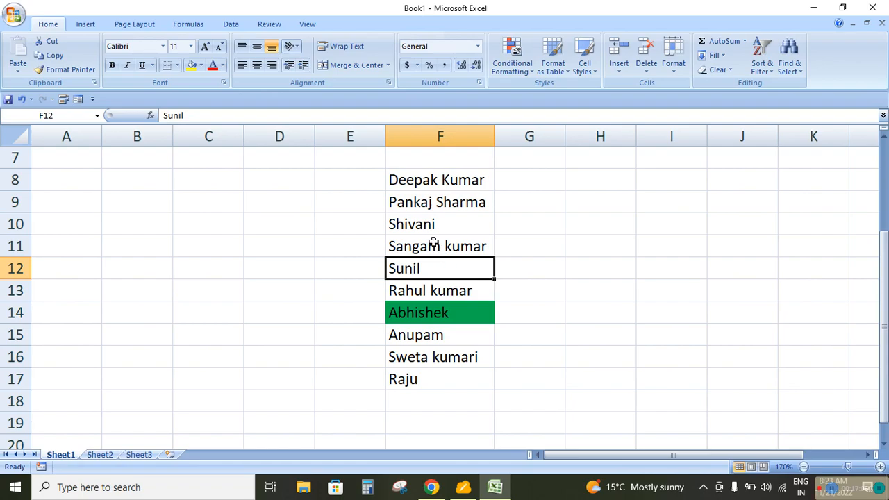
pyautogui.moveTo(436, 182); pyautogui.dragTo(443, 377)
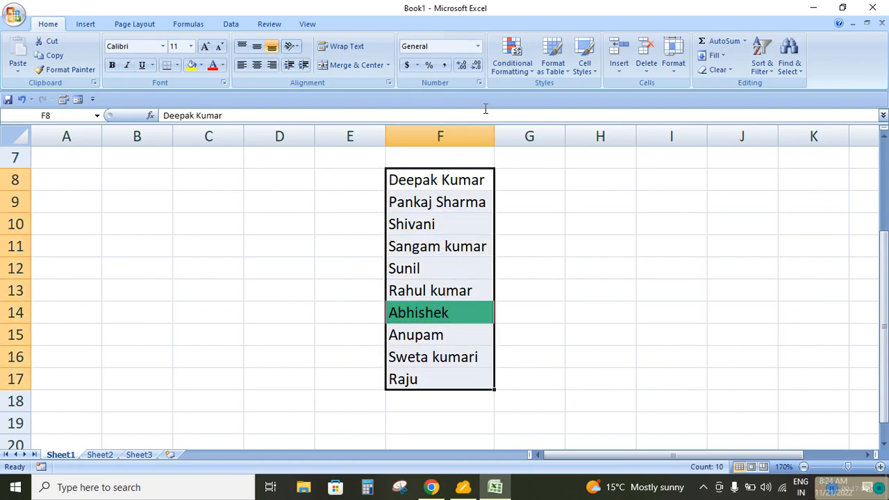
pyautogui.click(518, 65)
pyautogui.moveTo(535, 247)
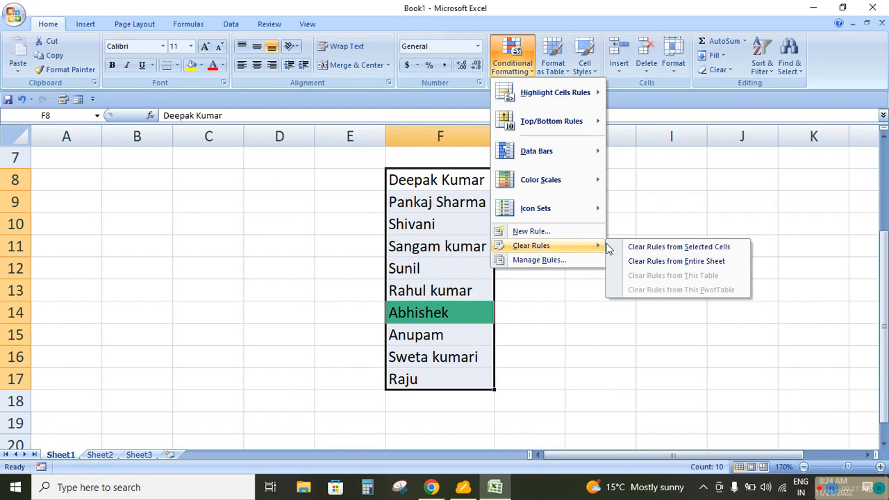
pyautogui.click(653, 245)
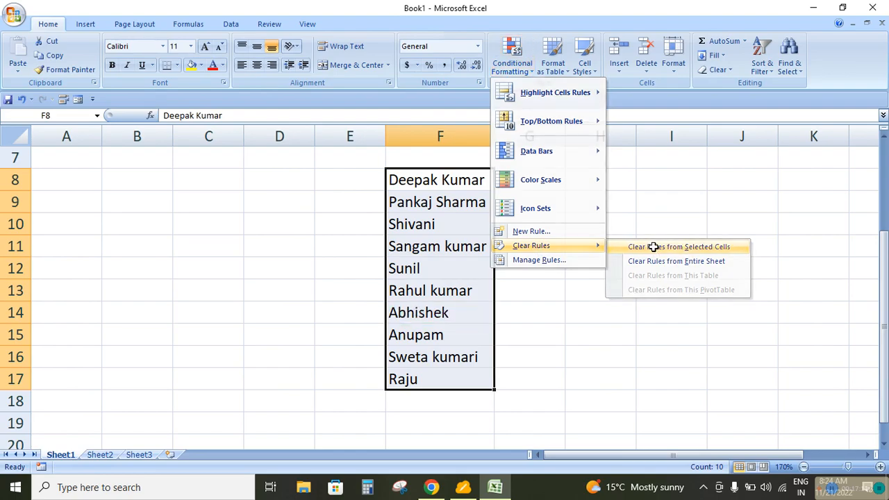
pyautogui.click(522, 74)
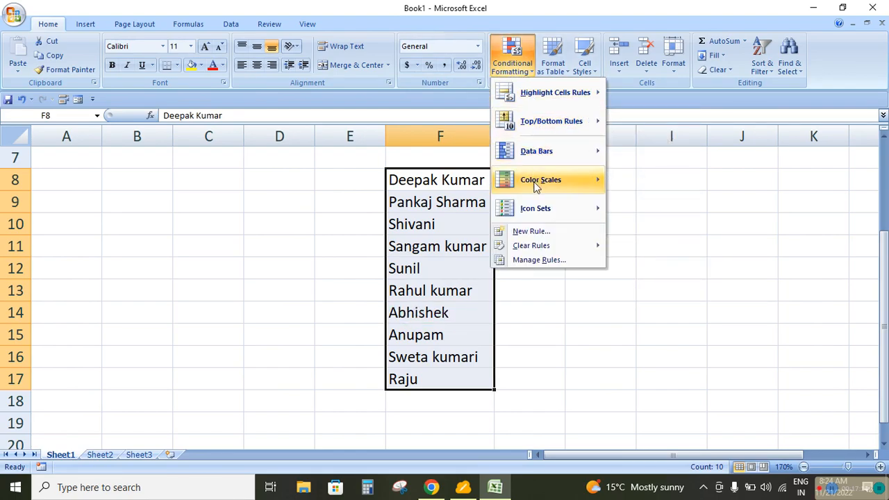
pyautogui.click(530, 231)
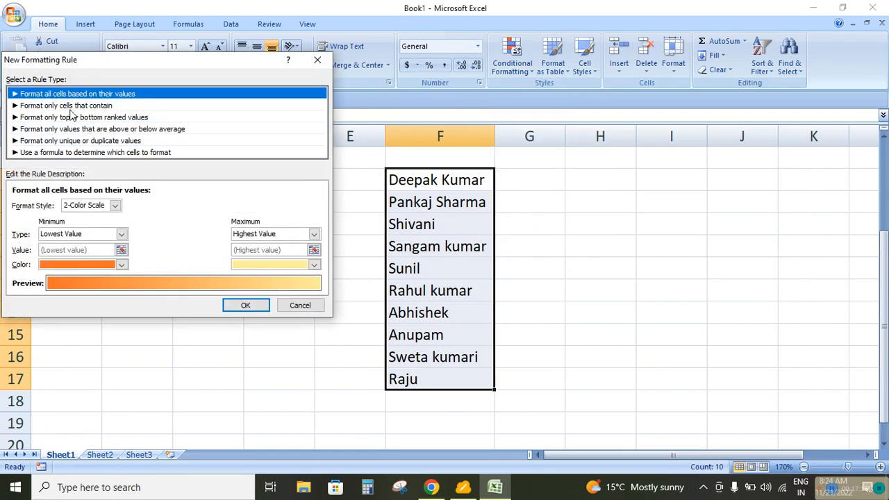
pyautogui.click(69, 106)
pyautogui.click(75, 204)
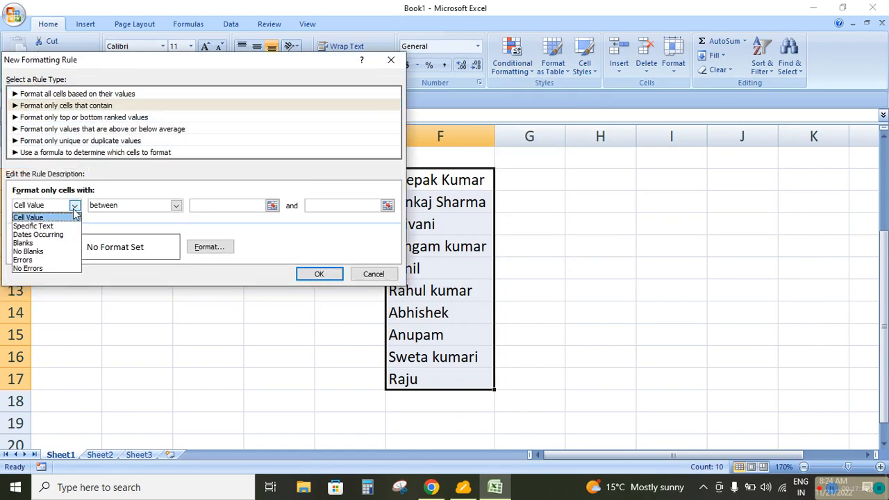
pyautogui.click(35, 226)
pyautogui.click(145, 205)
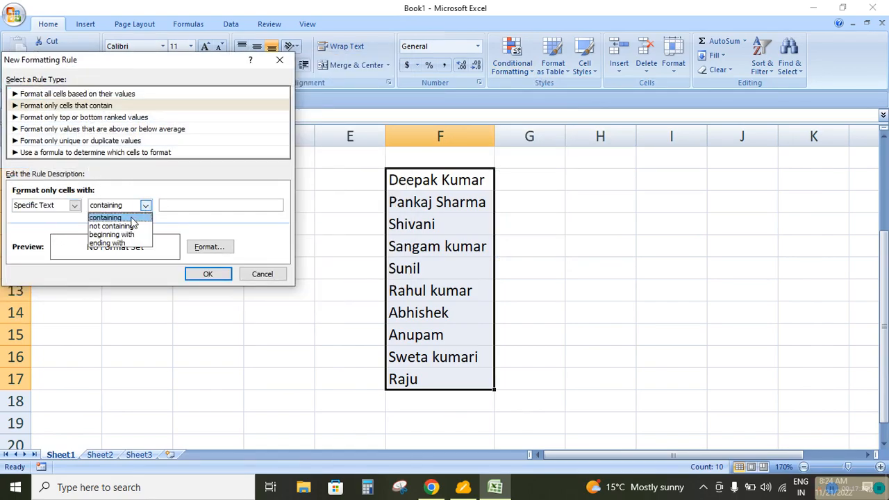
pyautogui.click(75, 207)
pyautogui.click(75, 207)
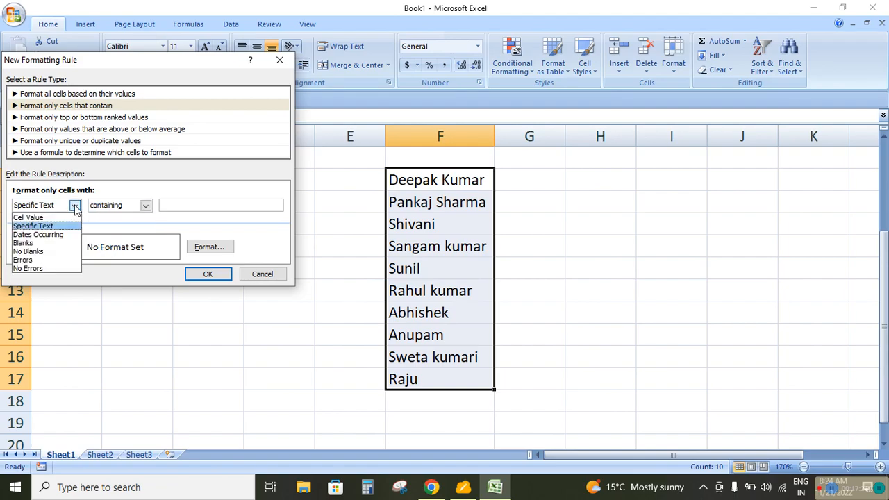
pyautogui.click(52, 235)
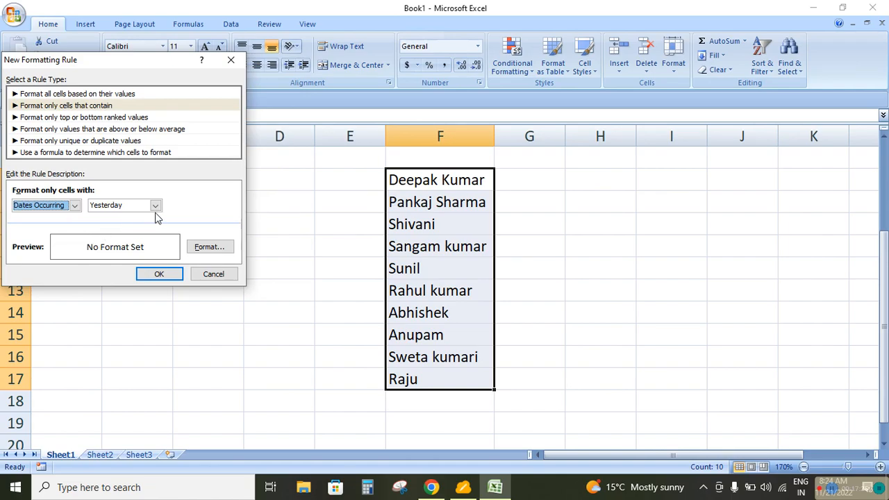
pyautogui.click(156, 205)
pyautogui.click(224, 277)
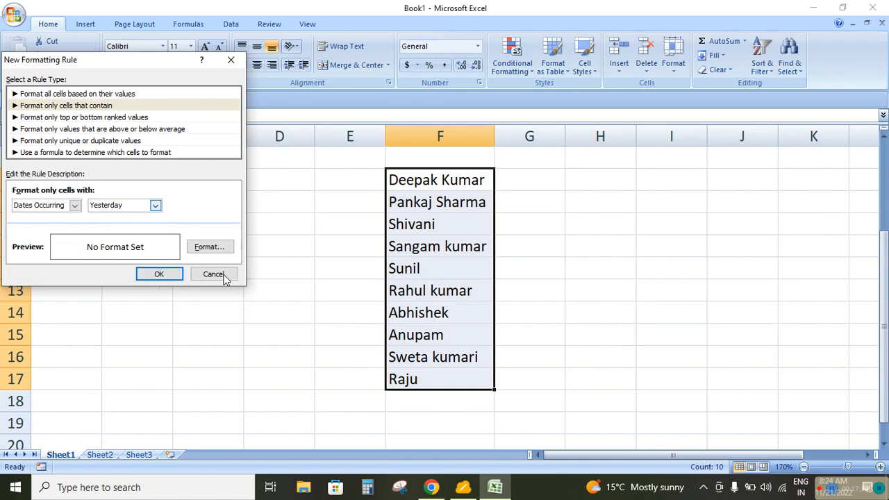
pyautogui.click(224, 277)
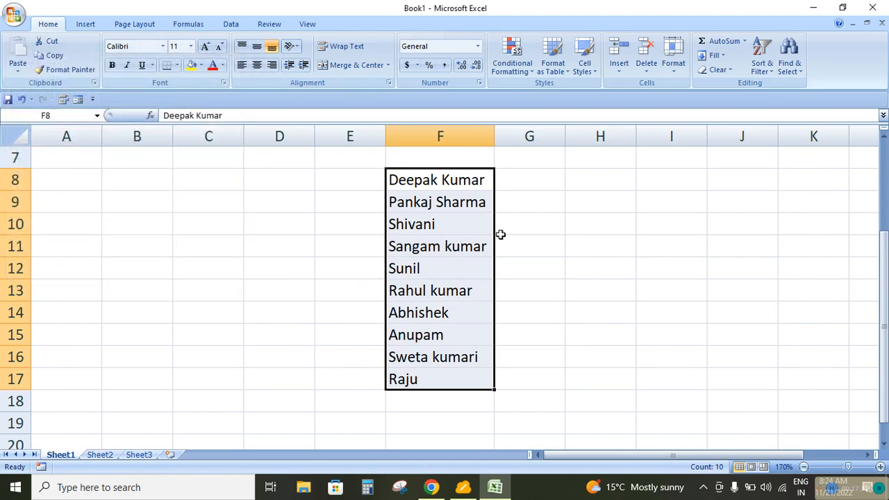
# Delete the names in F8:F17 and enter the date 11/21/2022 in F8
pyautogui.press('Delete')
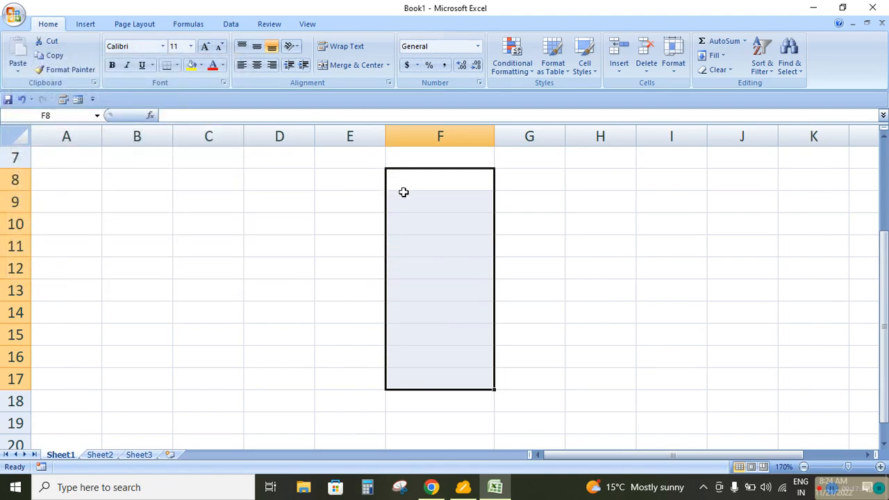
pyautogui.click(416, 181)
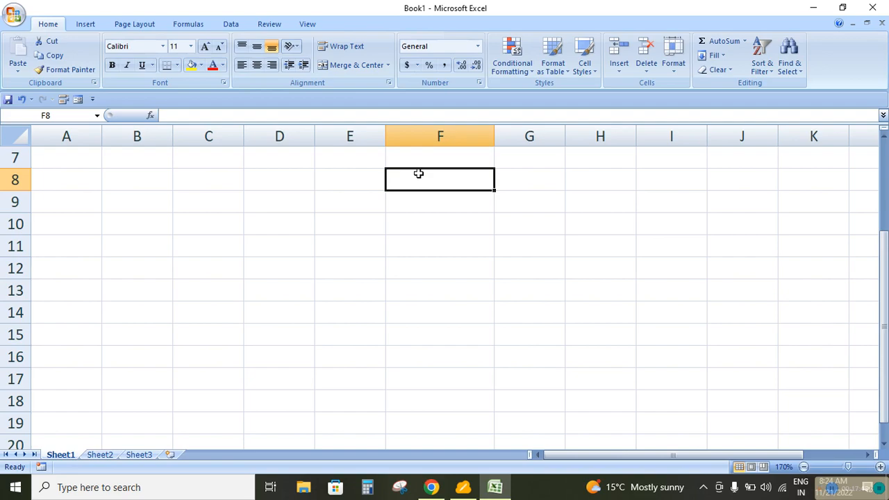
pyautogui.write('11/')
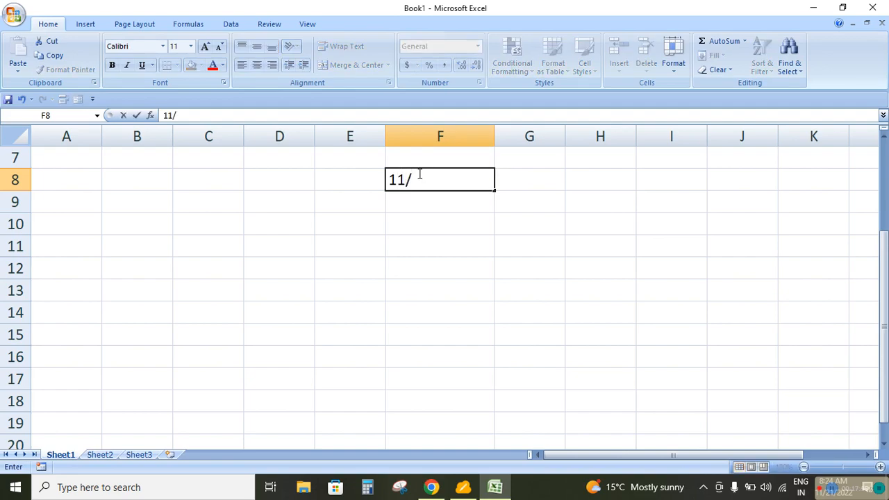
pyautogui.write('21/2022')
pyautogui.press('Return')
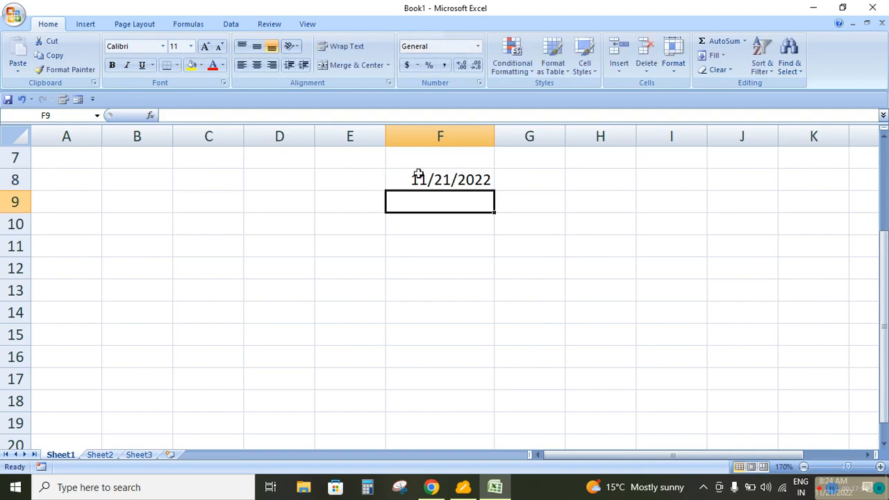
# Fill consecutive daily dates from F8 down to F19, ending at 12/2/2022
pyautogui.click(431, 177)
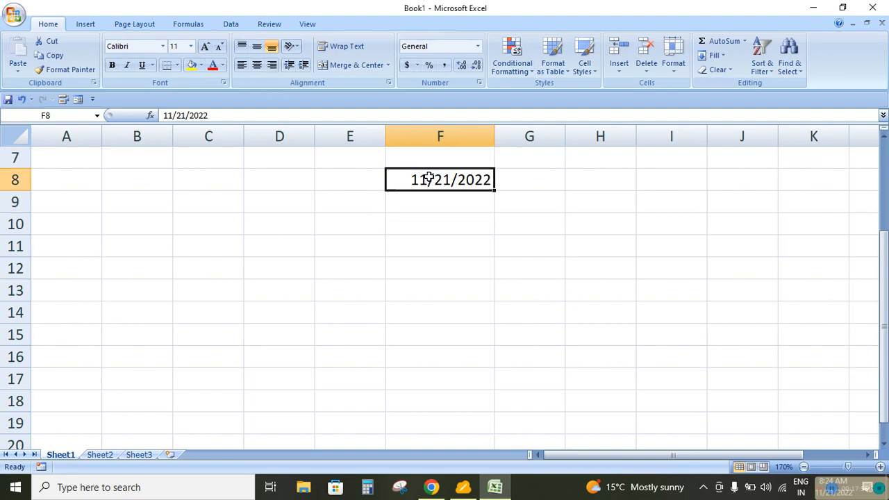
pyautogui.moveTo(492, 188); pyautogui.dragTo(495, 368)
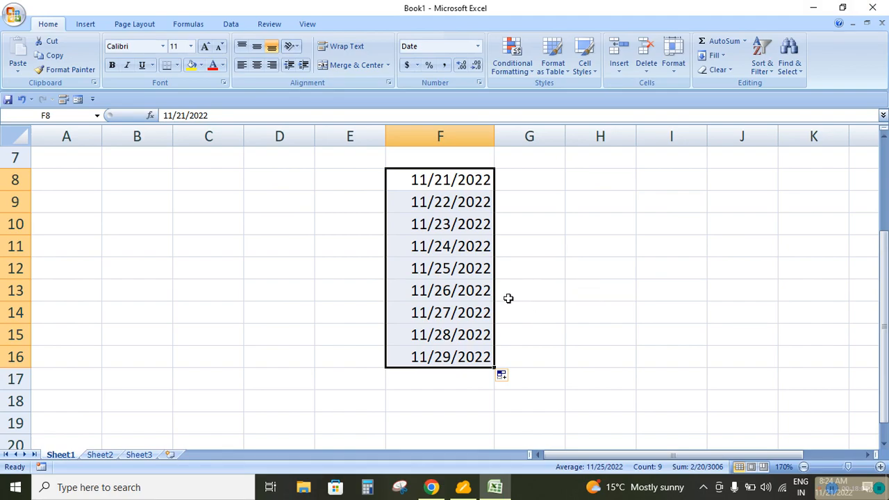
pyautogui.click(537, 268)
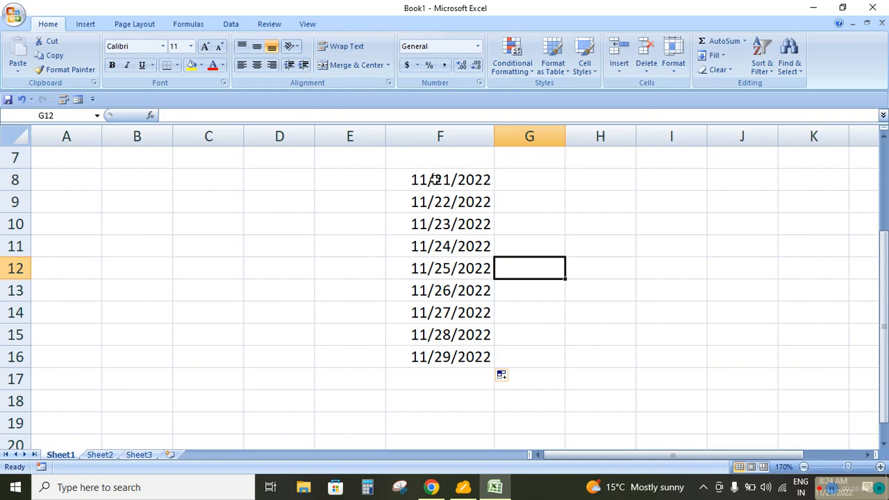
pyautogui.click(455, 360)
pyautogui.moveTo(494, 368); pyautogui.dragTo(497, 434)
pyautogui.click(574, 326)
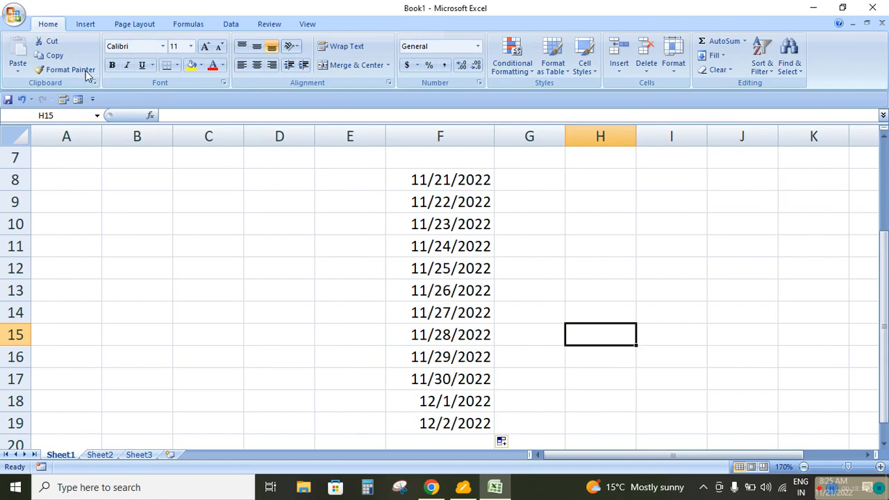
# Preview the printed page, examine the date list close up, and return to the worksheet
pyautogui.click(14, 15)
pyautogui.moveTo(40, 158)
pyautogui.click(139, 120)
pyautogui.click(488, 240)
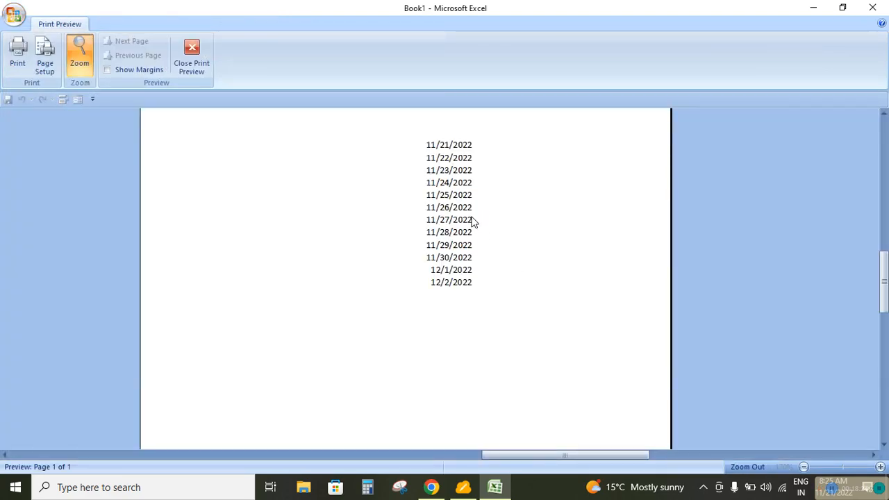
pyautogui.click(193, 58)
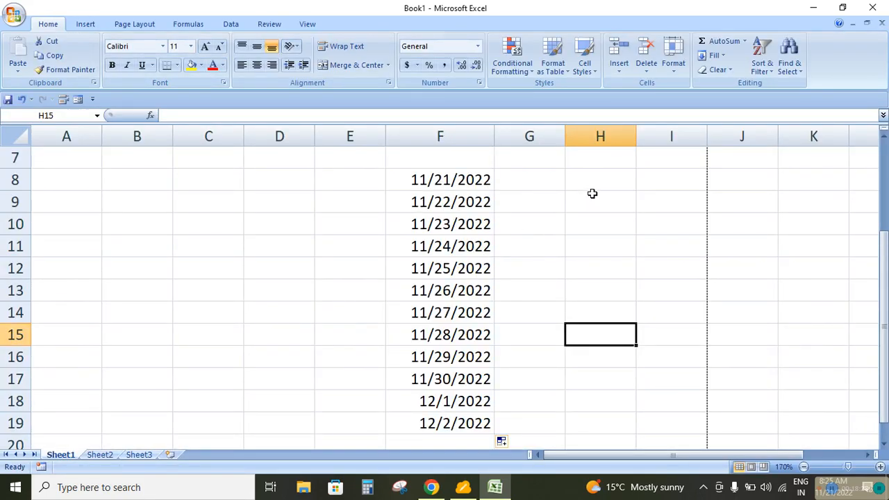
# Apply all borders to the dates in F8:F19
pyautogui.moveTo(432, 178); pyautogui.dragTo(458, 423)
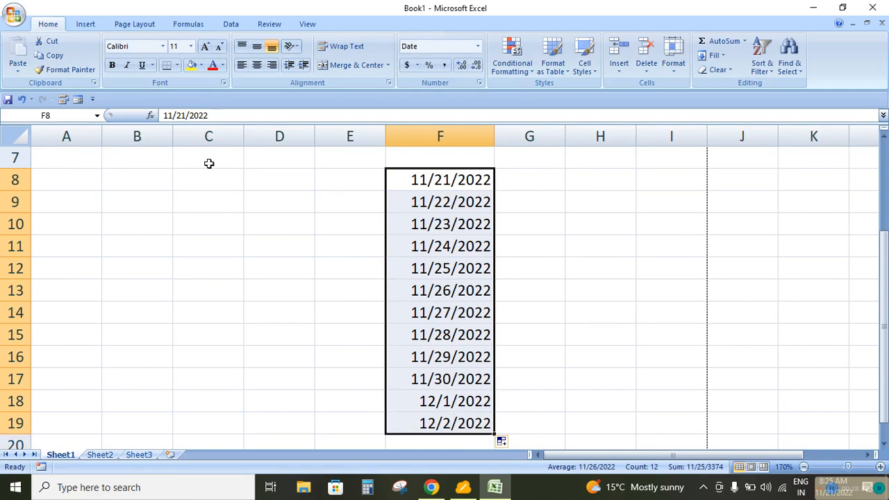
pyautogui.click(177, 65)
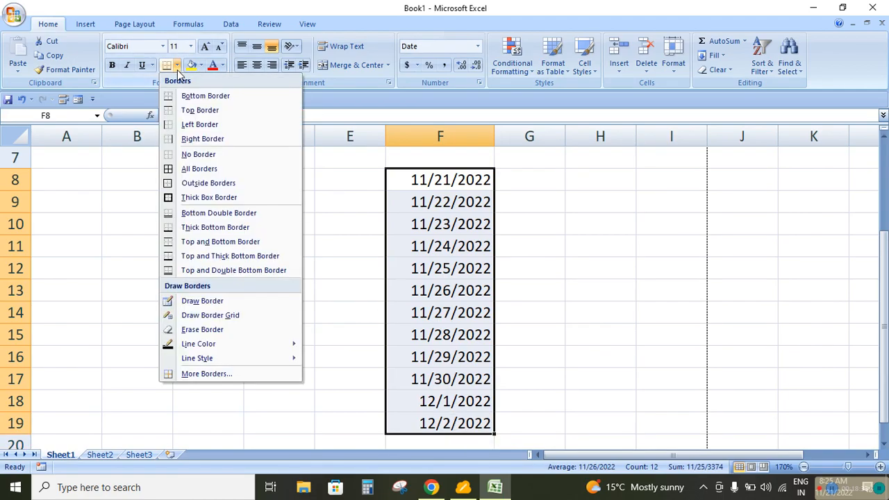
pyautogui.click(193, 170)
pyautogui.click(326, 230)
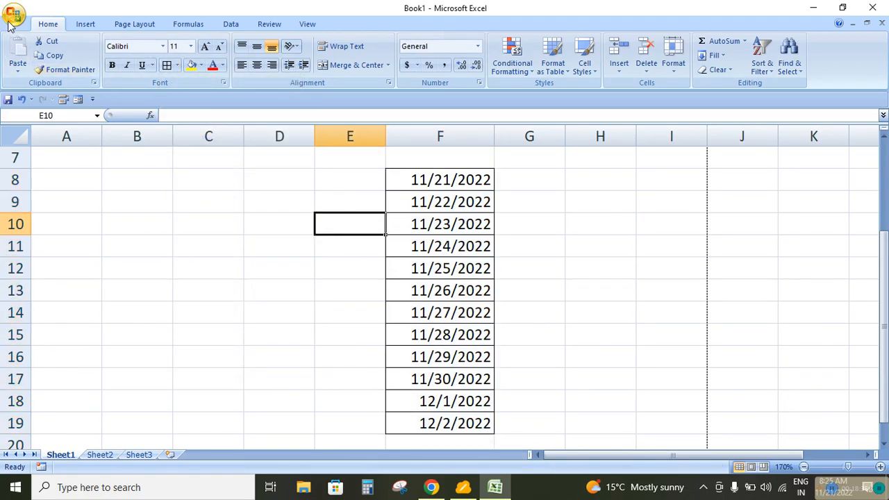
# Check how the bordered date list looks in the print preview and return to the worksheet
pyautogui.click(10, 21)
pyautogui.moveTo(28, 160)
pyautogui.click(117, 137)
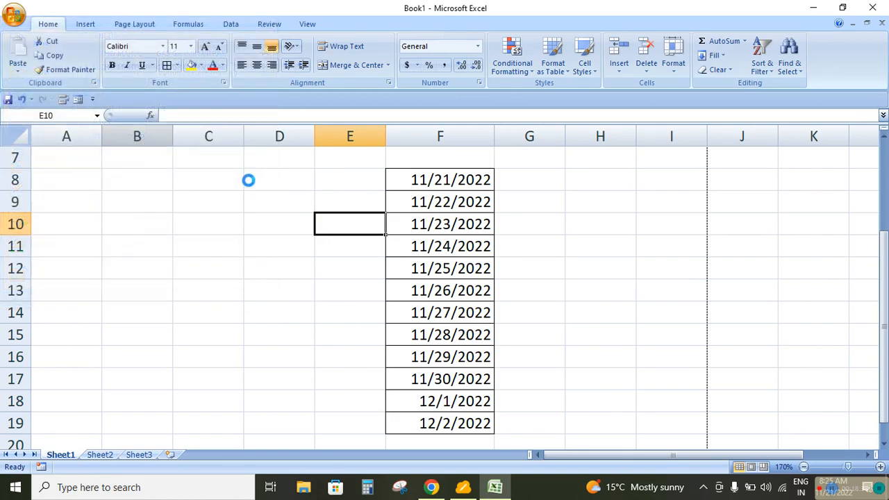
pyautogui.click(462, 232)
pyautogui.click(460, 233)
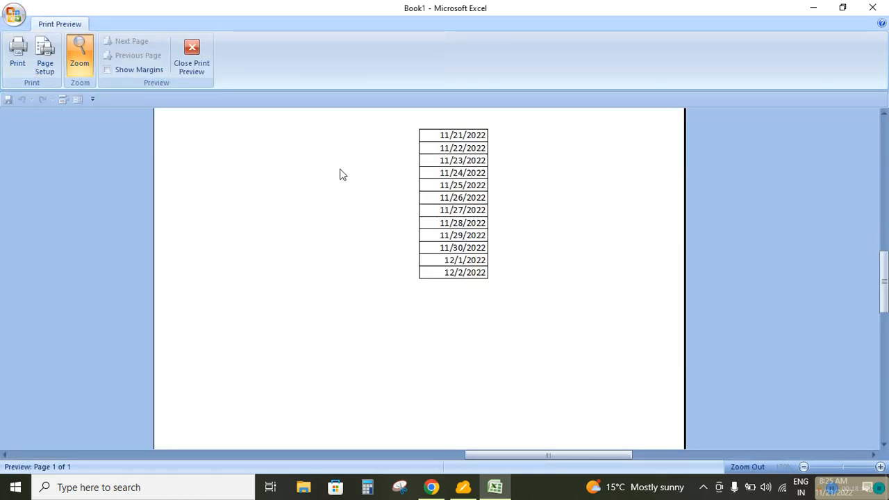
pyautogui.click(190, 60)
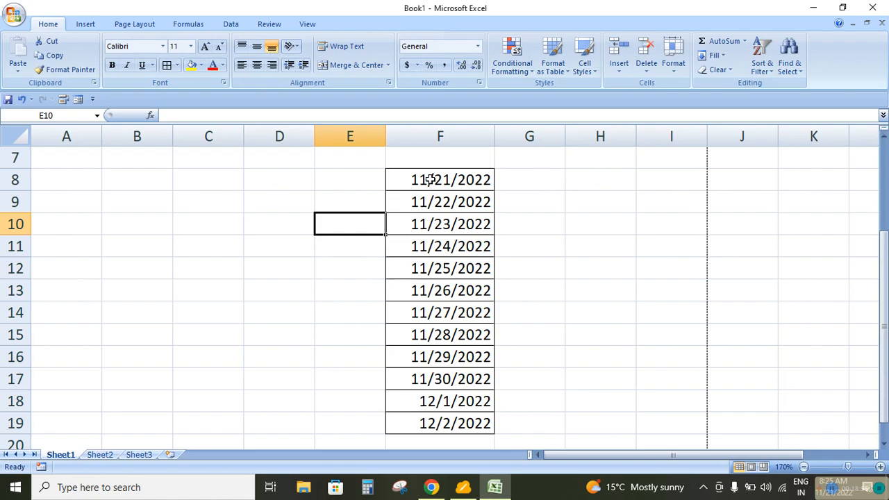
pyautogui.moveTo(430, 179); pyautogui.dragTo(450, 419)
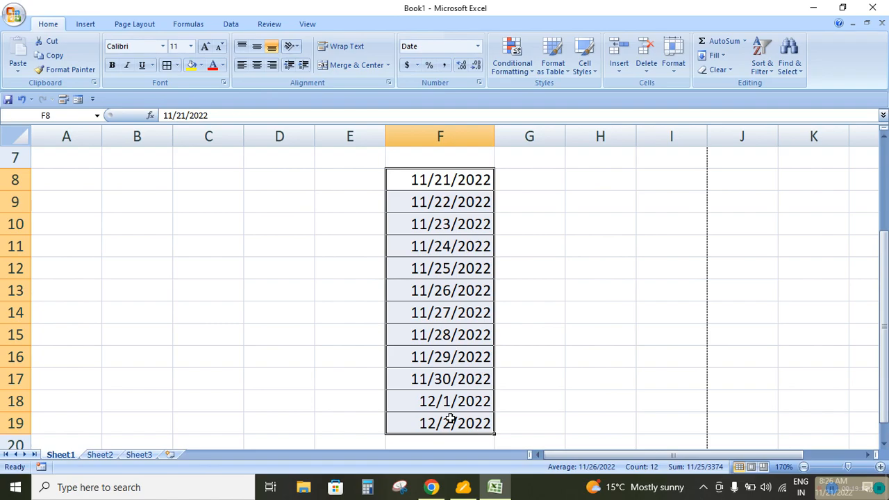
pyautogui.click(532, 72)
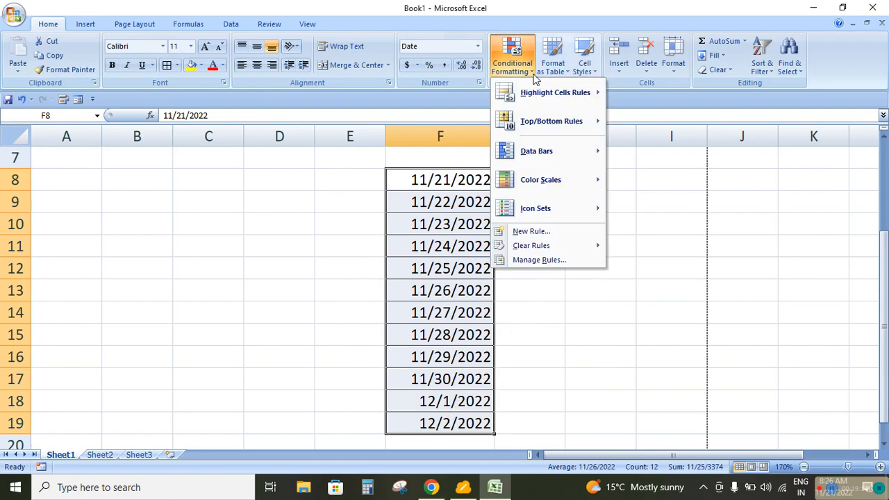
pyautogui.moveTo(535, 142)
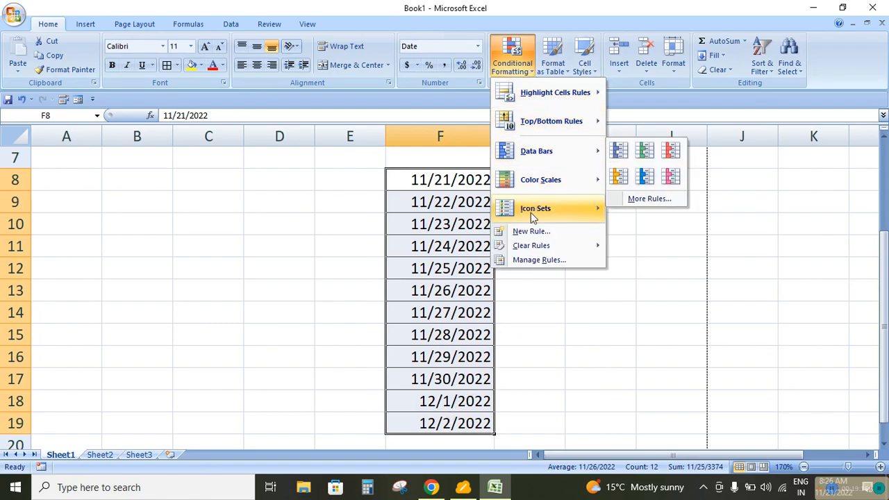
pyautogui.click(532, 231)
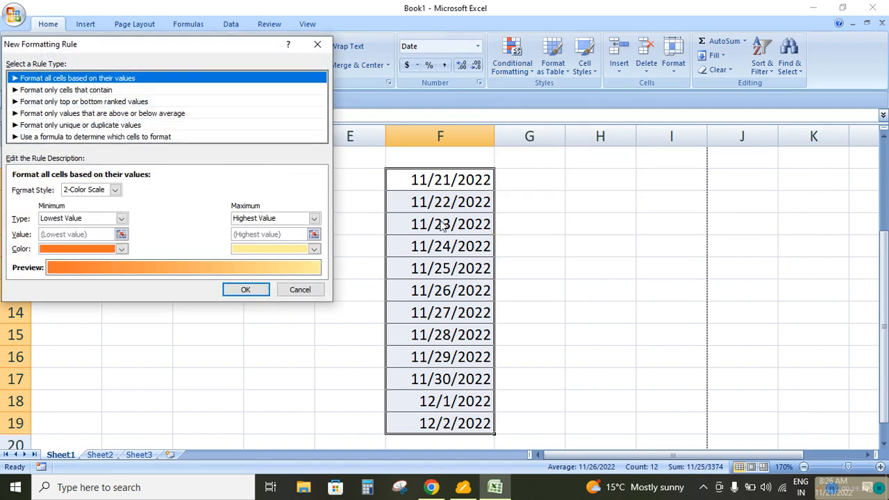
pyautogui.click(299, 290)
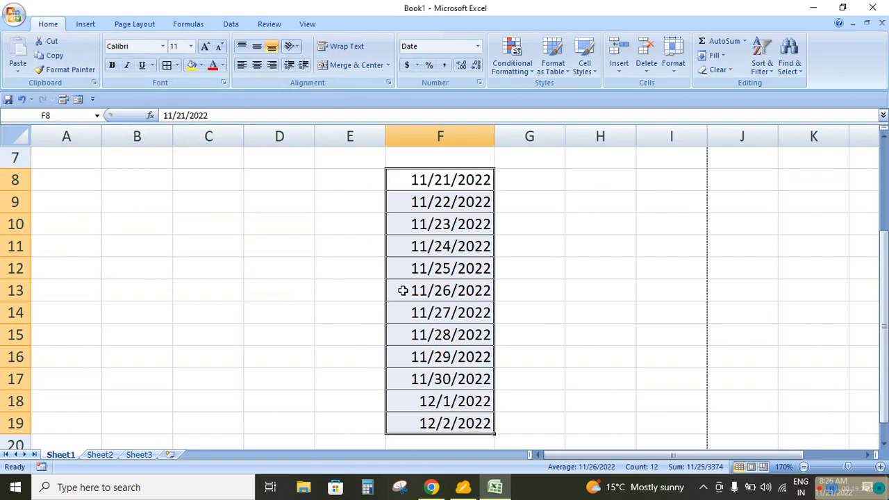
# Replace the date in F13 with 11/20/2022
pyautogui.click(407, 292)
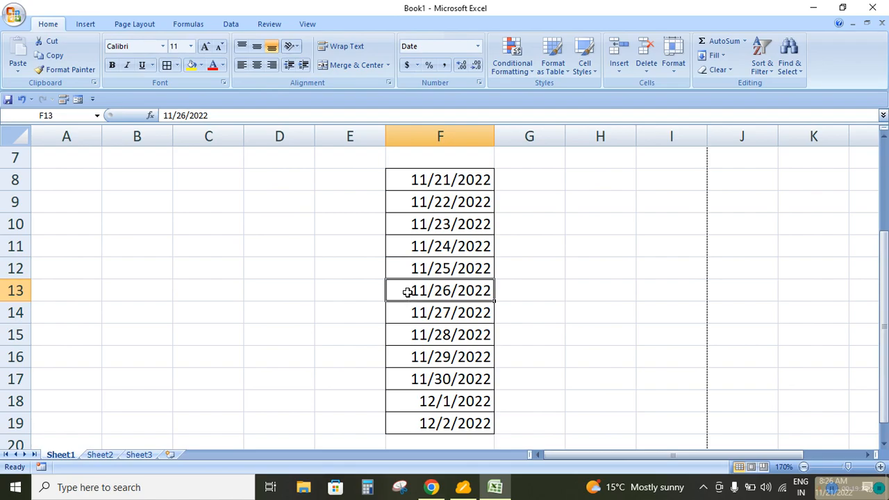
pyautogui.write('11/')
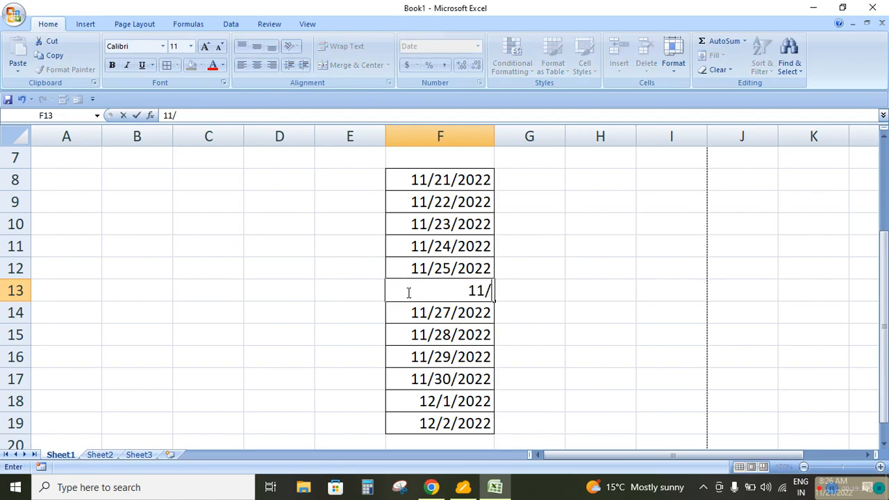
pyautogui.write('20/2000')
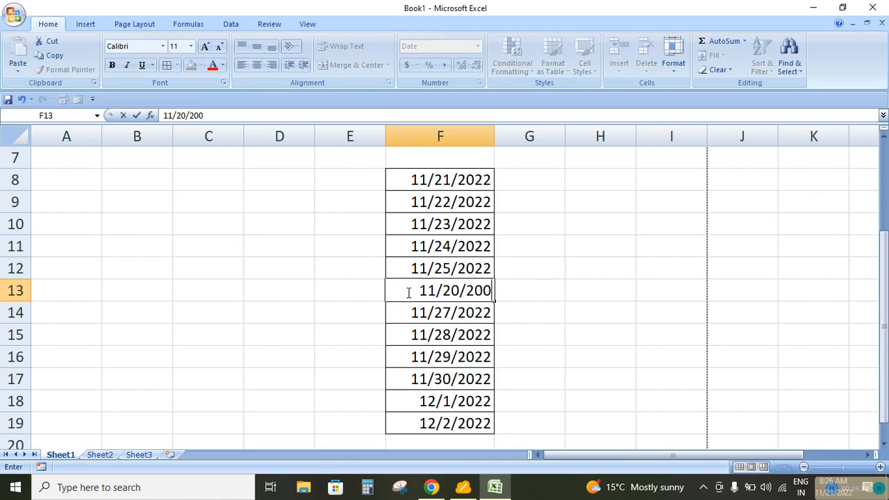
pyautogui.press('BackSpace')
pyautogui.press('BackSpace')
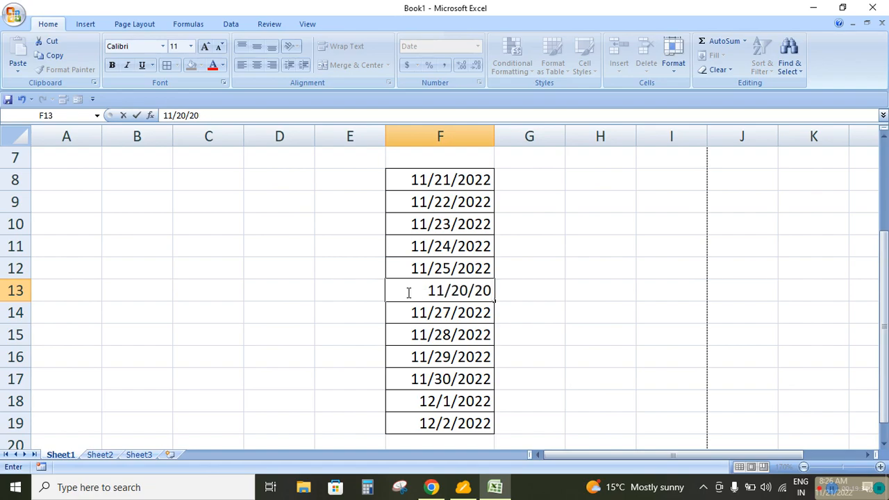
pyautogui.write('22')
pyautogui.press('Return')
pyautogui.press('Down')
pyautogui.press('Down')
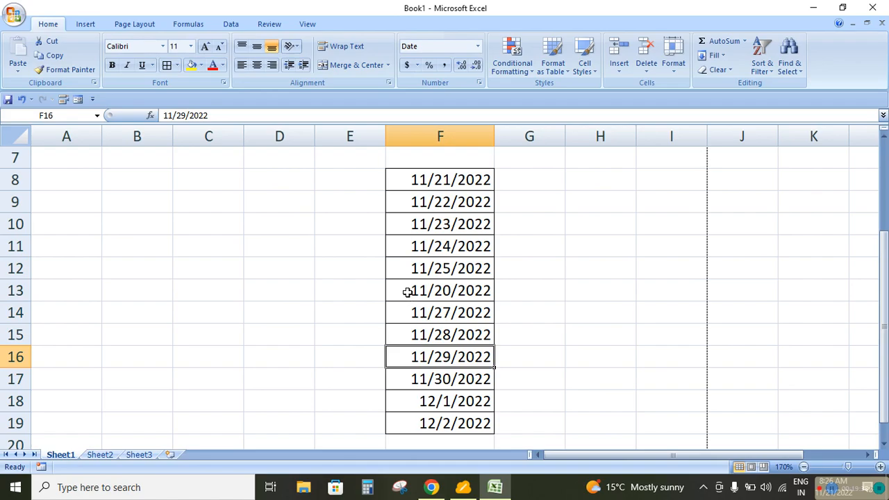
# Remove all borders from the dates in F8:F19
pyautogui.moveTo(427, 181); pyautogui.dragTo(437, 418)
pyautogui.click(177, 65)
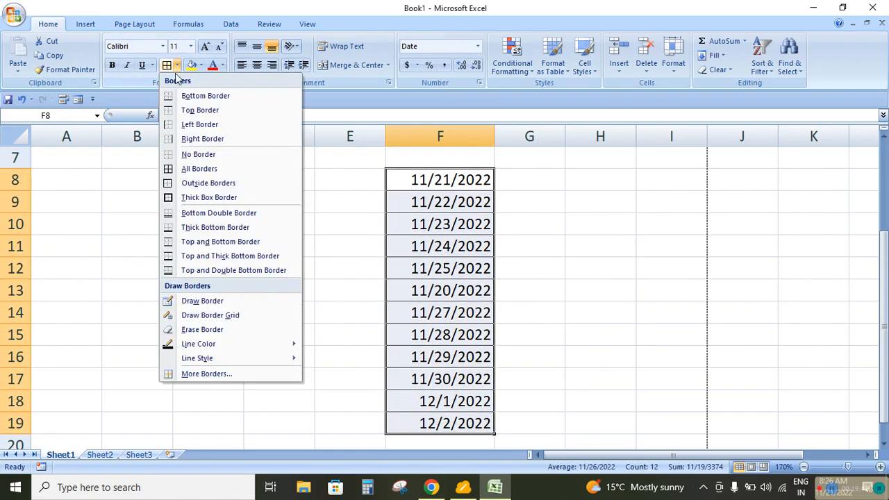
pyautogui.click(188, 154)
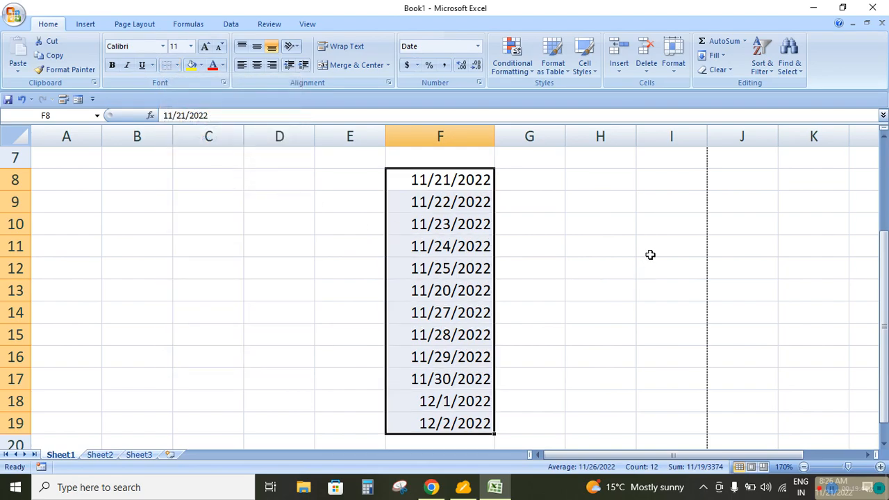
# Start a new conditional formatting rule for F8:F19 that formats only cells containing dates occurring yesterday
pyautogui.click(518, 68)
pyautogui.click(534, 231)
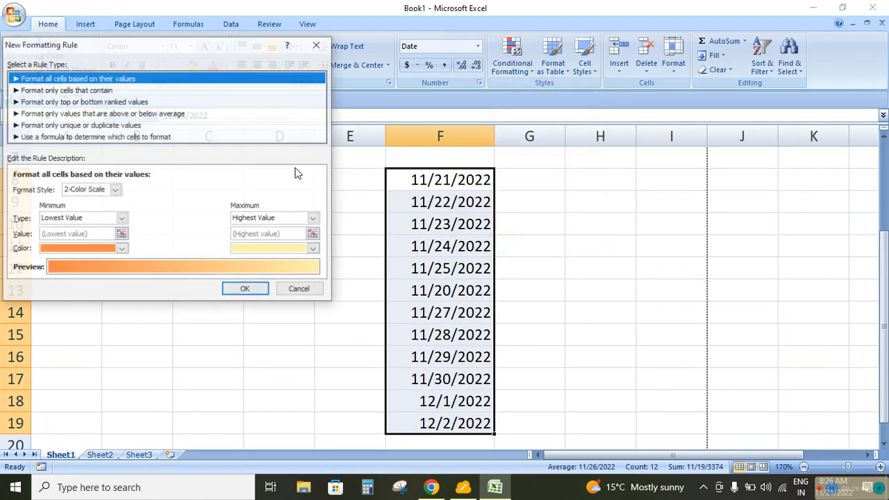
pyautogui.click(68, 90)
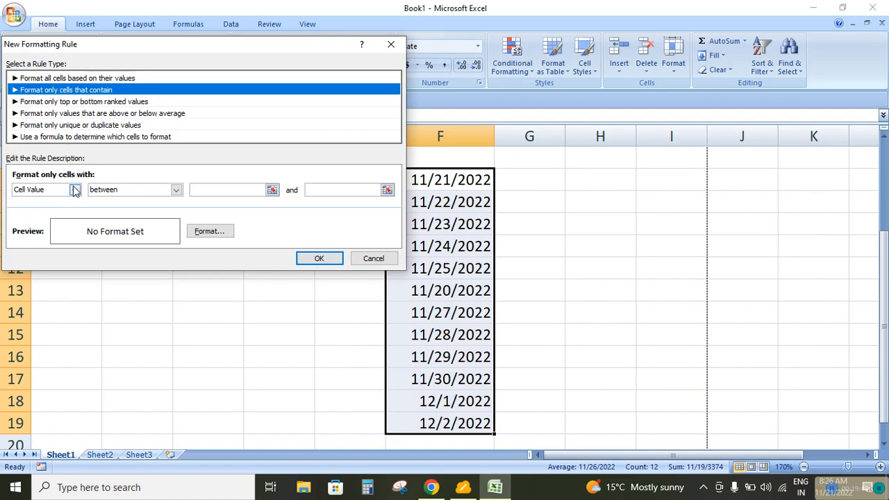
pyautogui.click(74, 190)
pyautogui.click(69, 218)
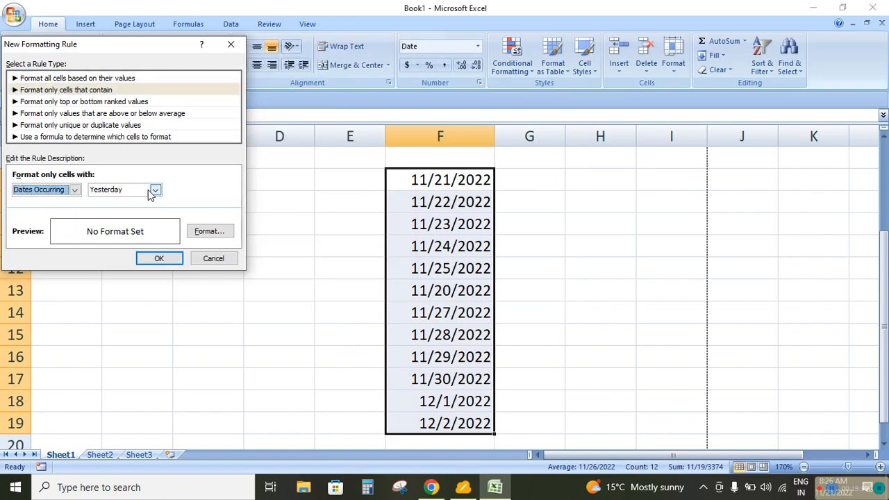
# Give the yesterday rule a green fill and apply it to F8:F19
pyautogui.click(216, 232)
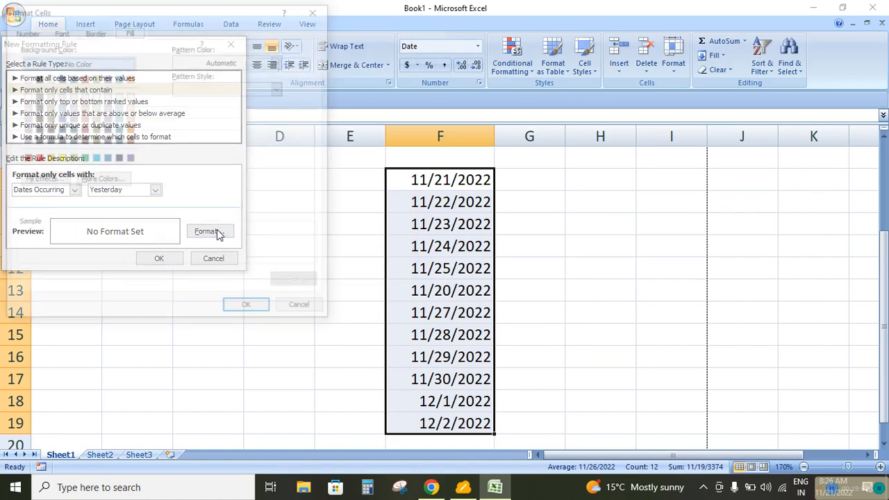
pyautogui.click(84, 158)
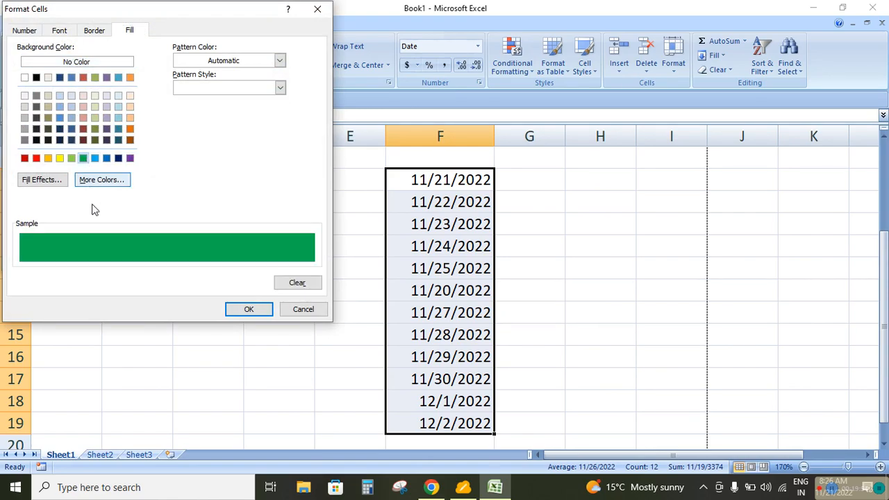
pyautogui.click(237, 309)
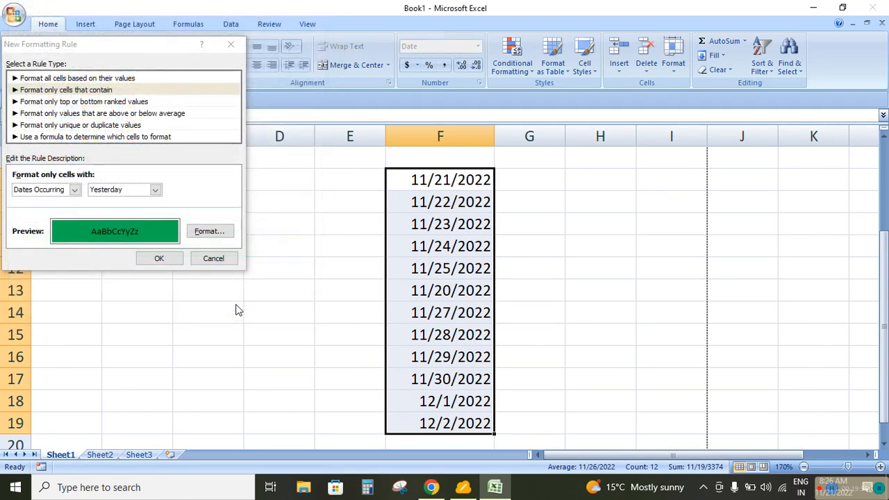
pyautogui.click(164, 259)
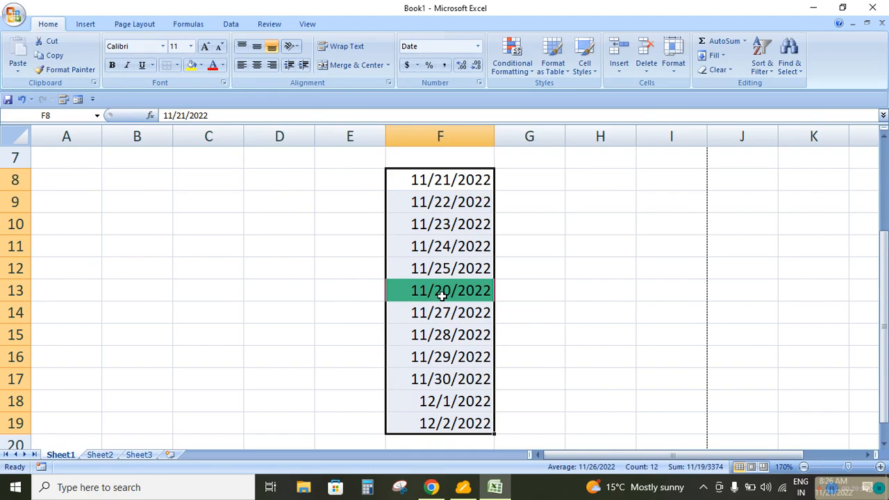
# Clear the conditional formatting rules from the selected dates in F8:F19
pyautogui.click(521, 73)
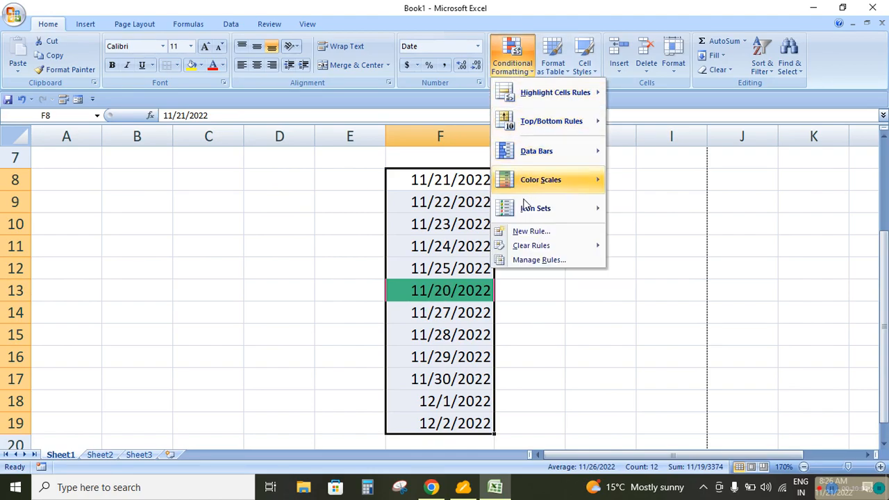
pyautogui.moveTo(536, 245)
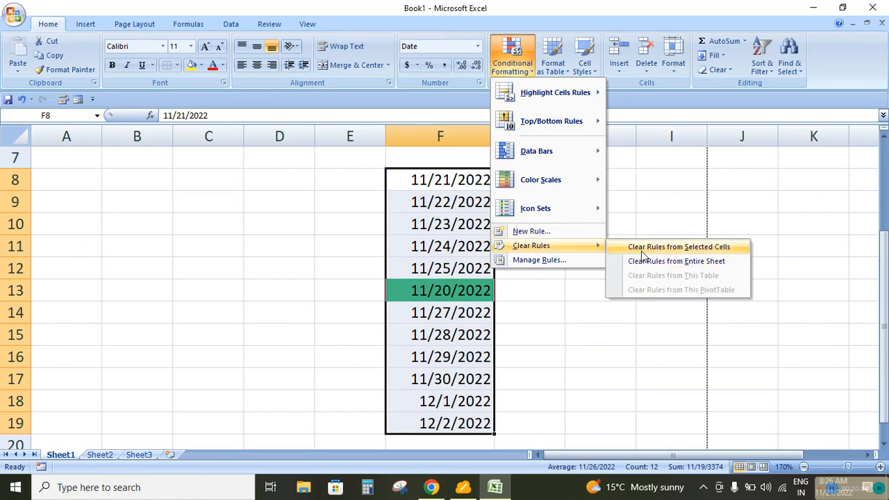
pyautogui.click(642, 249)
# Start a new conditional formatting rule for F8:F19 that formats only cells containing dates occurring today
pyautogui.click(518, 60)
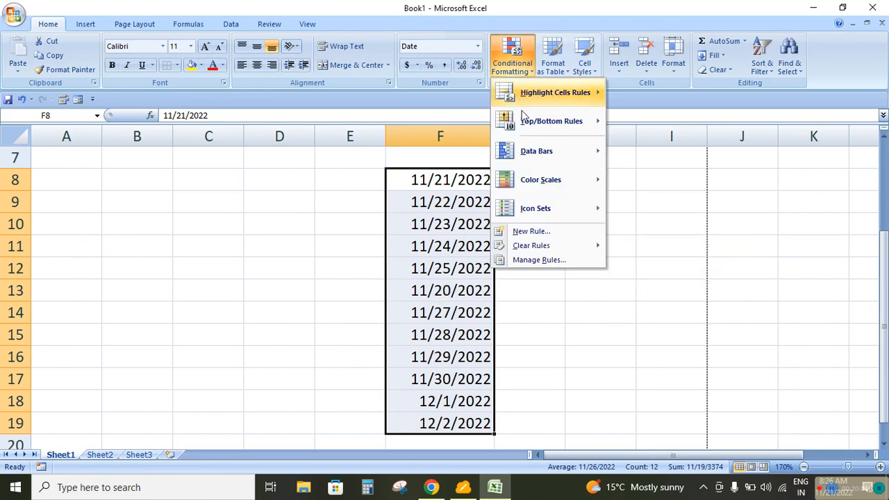
pyautogui.click(531, 232)
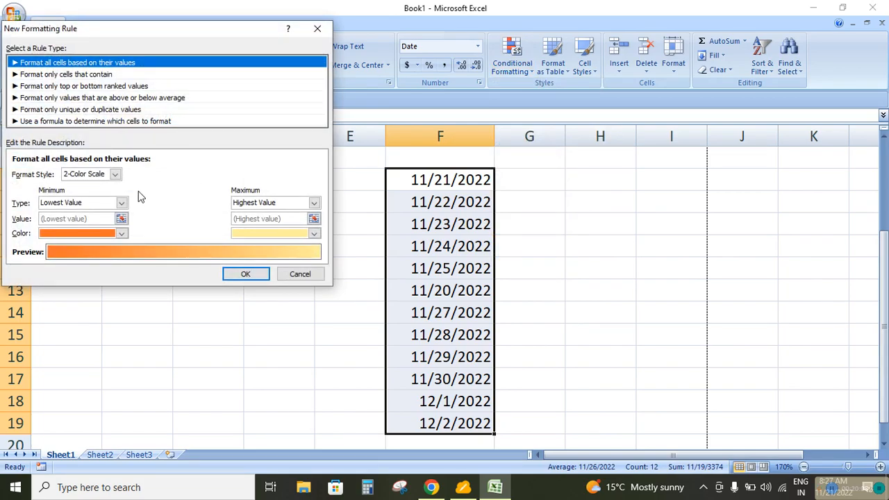
pyautogui.click(97, 75)
pyautogui.click(74, 173)
pyautogui.click(36, 203)
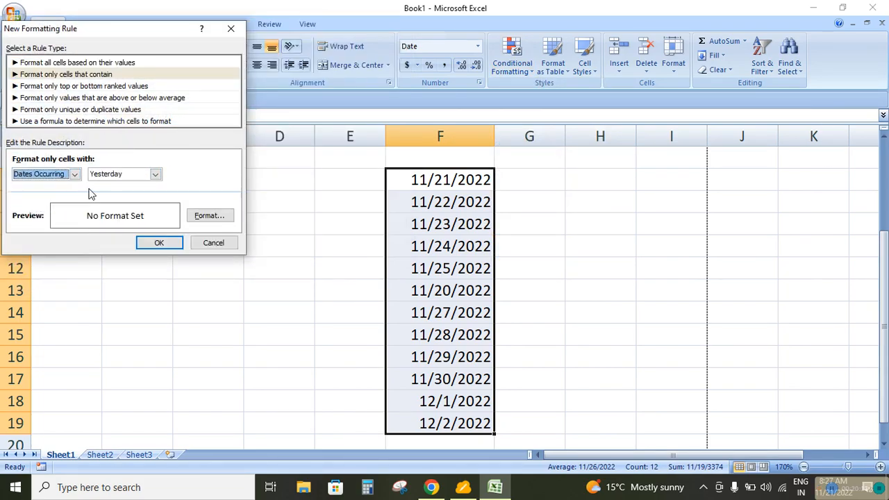
pyautogui.click(155, 173)
pyautogui.click(111, 195)
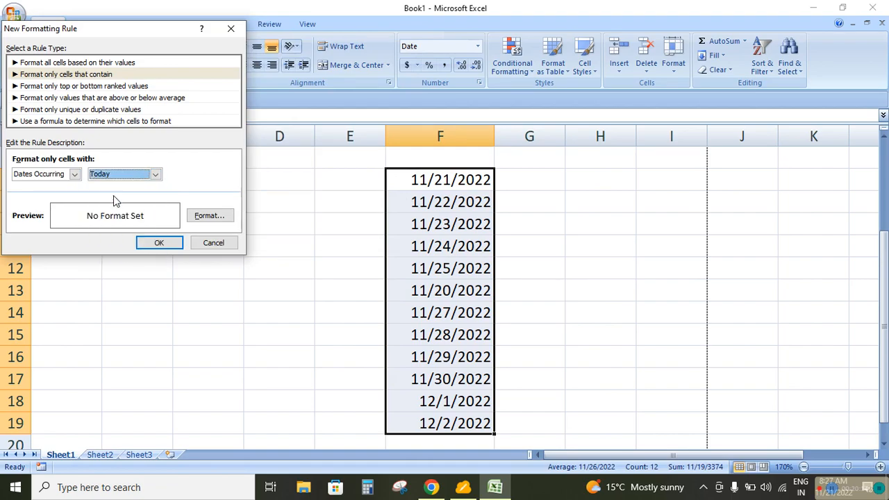
# Give the today rule a blue fill and apply it to F8:F19
pyautogui.click(207, 221)
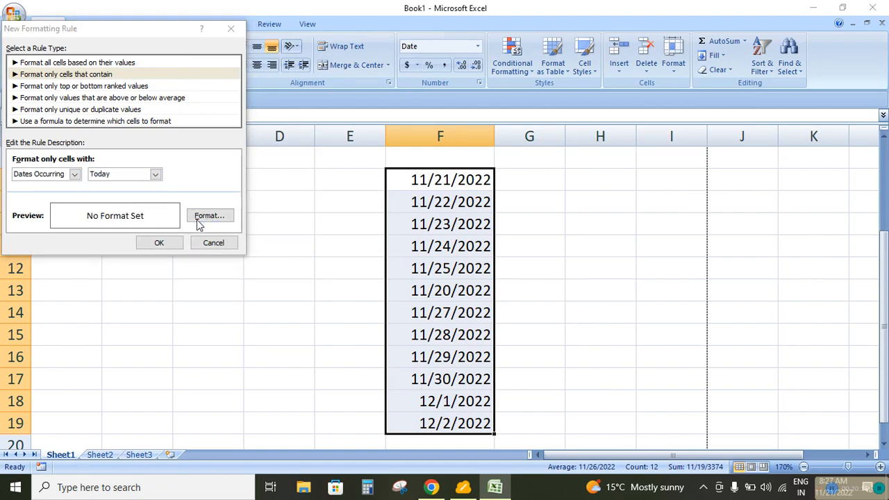
pyautogui.click(104, 158)
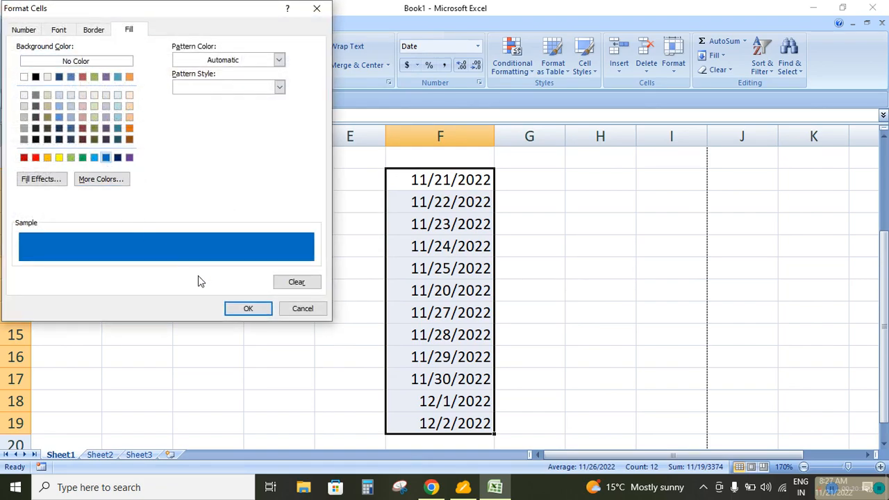
pyautogui.click(243, 308)
pyautogui.click(159, 243)
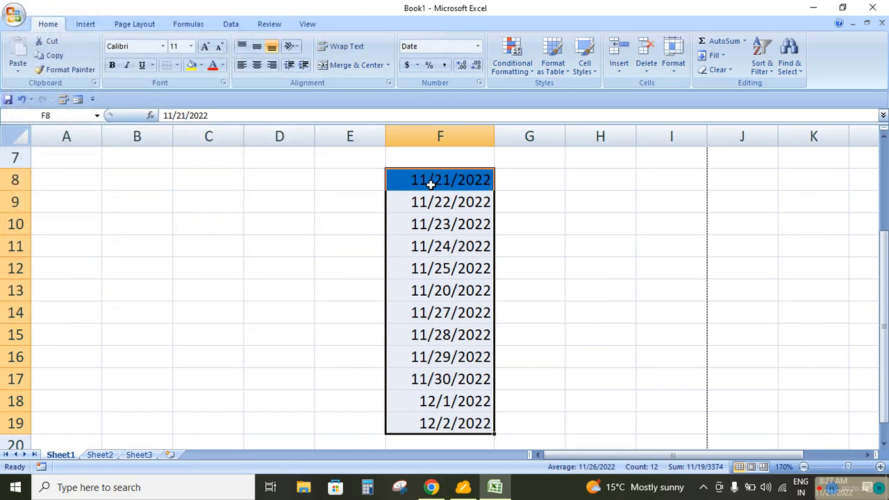
# Clear the conditional formatting rules from the entire sheet
pyautogui.click(531, 75)
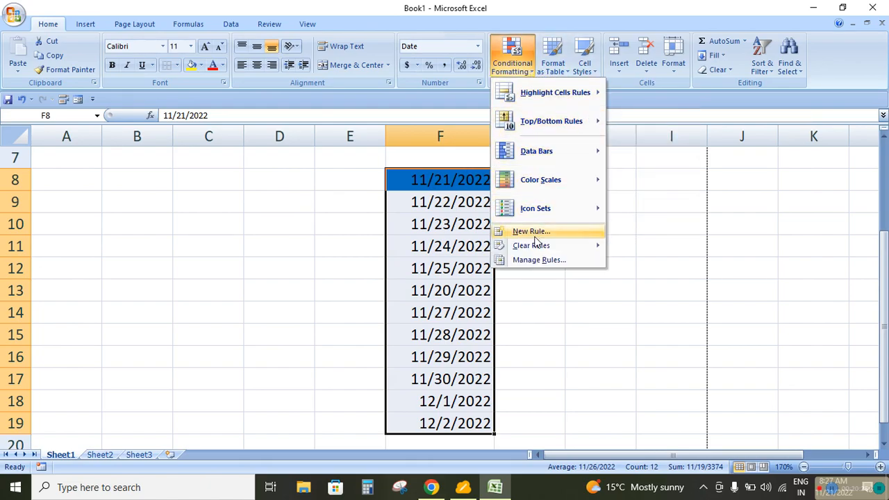
pyautogui.moveTo(557, 246)
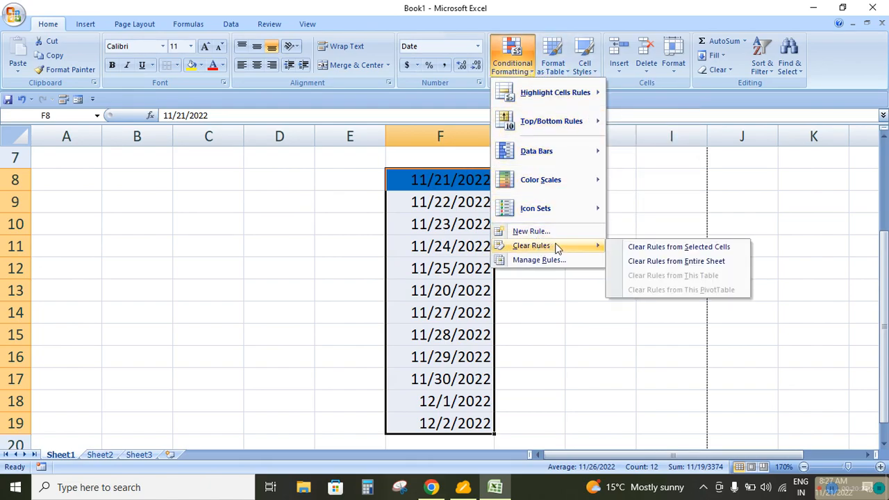
pyautogui.click(640, 262)
# Start a new conditional formatting rule for F8:F19 that formats only cells containing dates occurring in the last 7 days
pyautogui.click(511, 68)
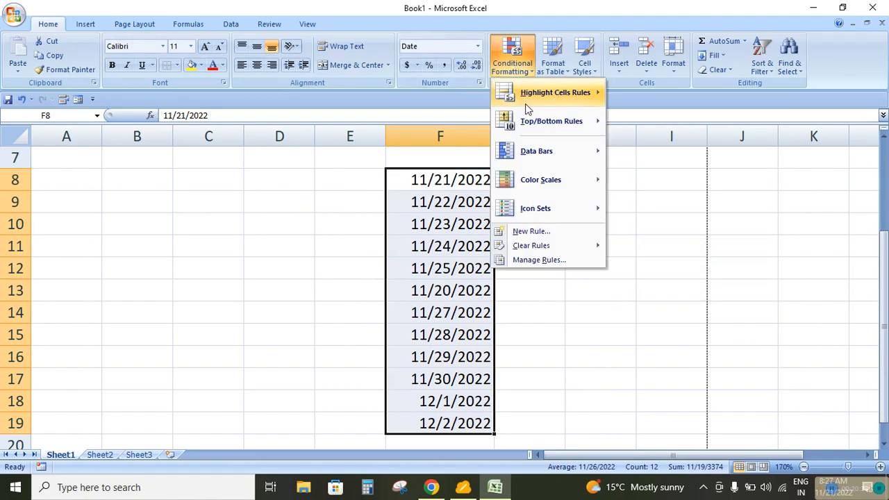
pyautogui.click(531, 231)
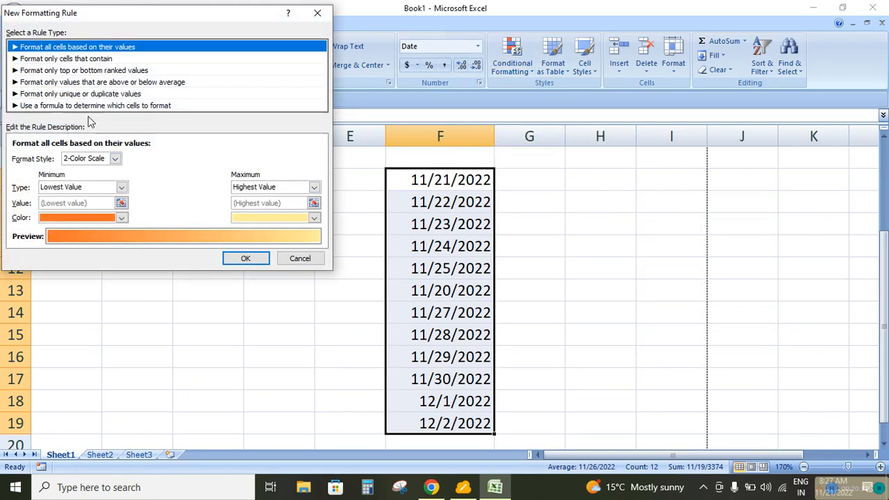
pyautogui.click(75, 60)
pyautogui.click(75, 158)
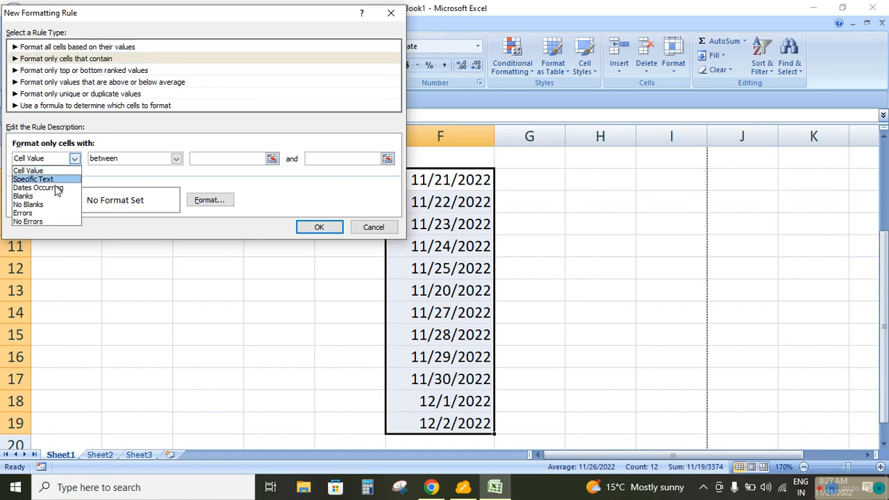
pyautogui.click(50, 188)
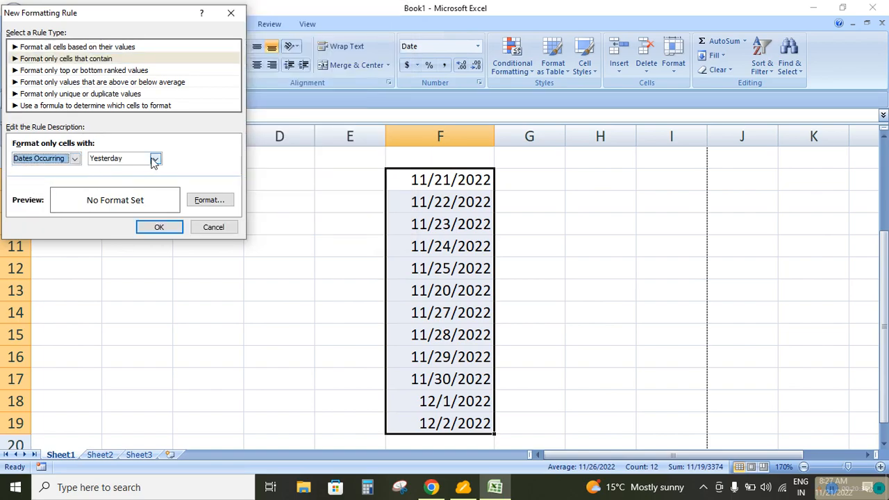
pyautogui.click(155, 159)
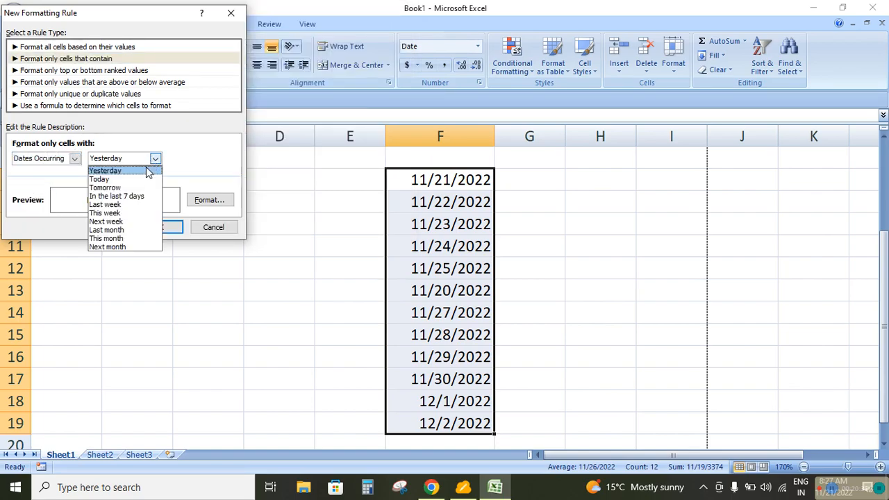
pyautogui.click(125, 197)
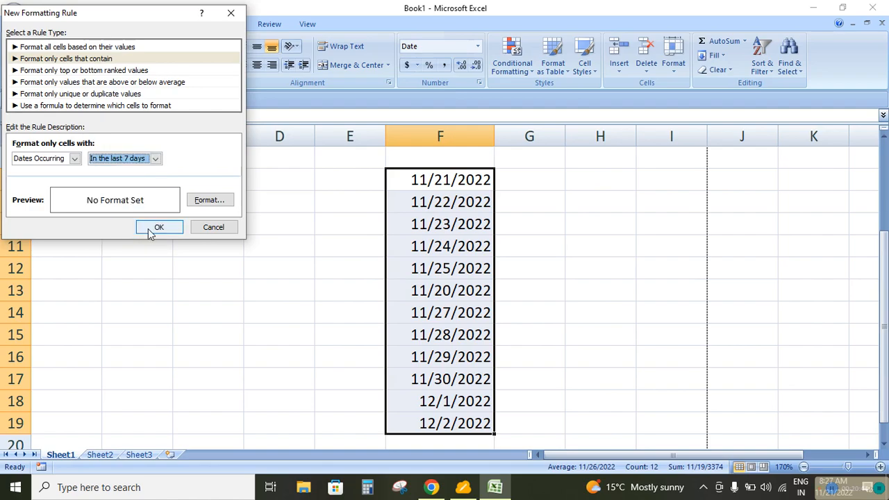
# Give the last-7-days rule a green fill and apply it to F8:F19
pyautogui.click(210, 201)
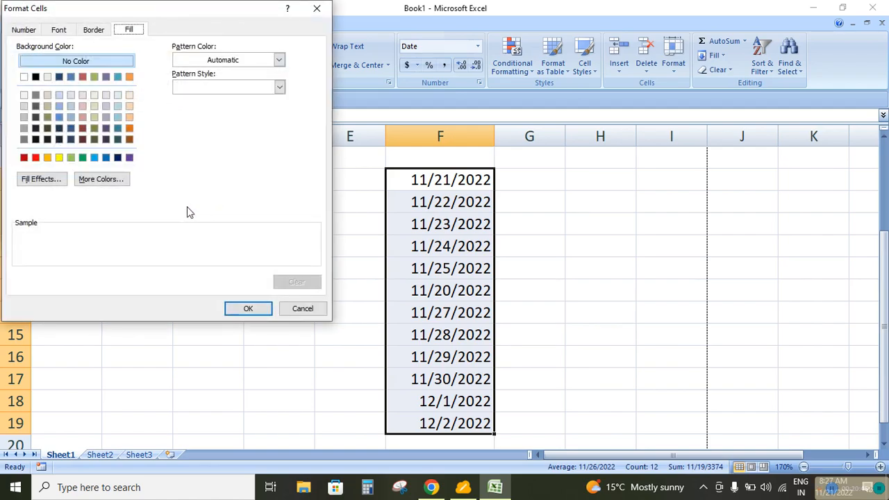
pyautogui.click(82, 158)
pyautogui.click(234, 307)
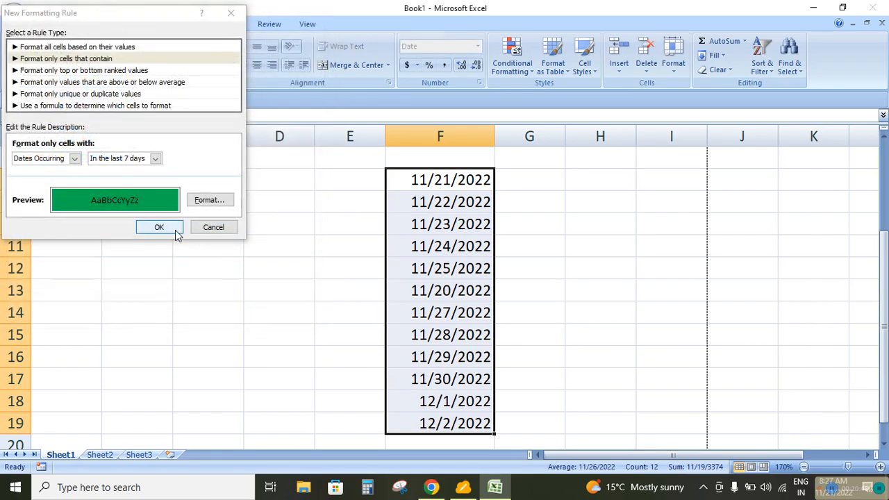
pyautogui.click(162, 225)
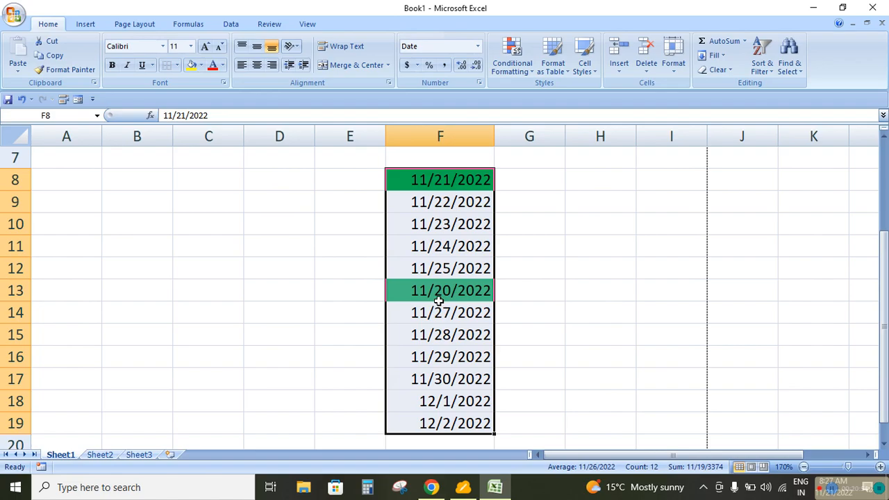
# Replace the date in F15 with 11/18/2022
pyautogui.click(425, 335)
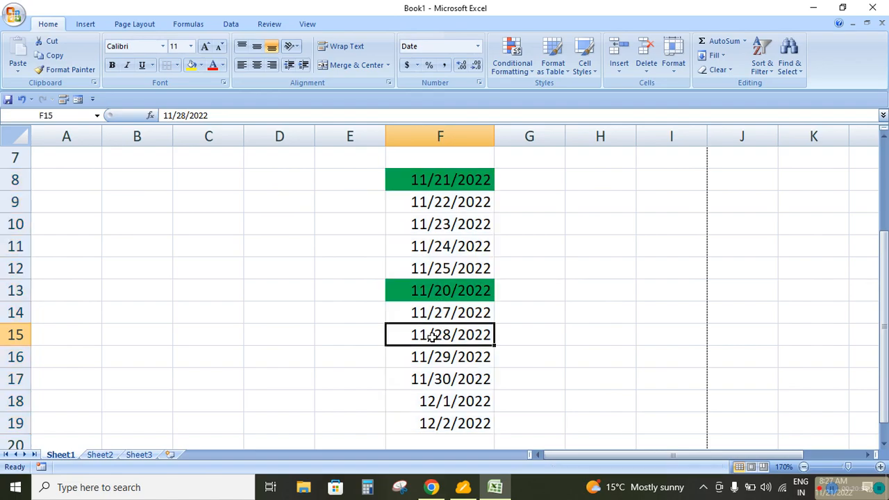
pyautogui.write('11/')
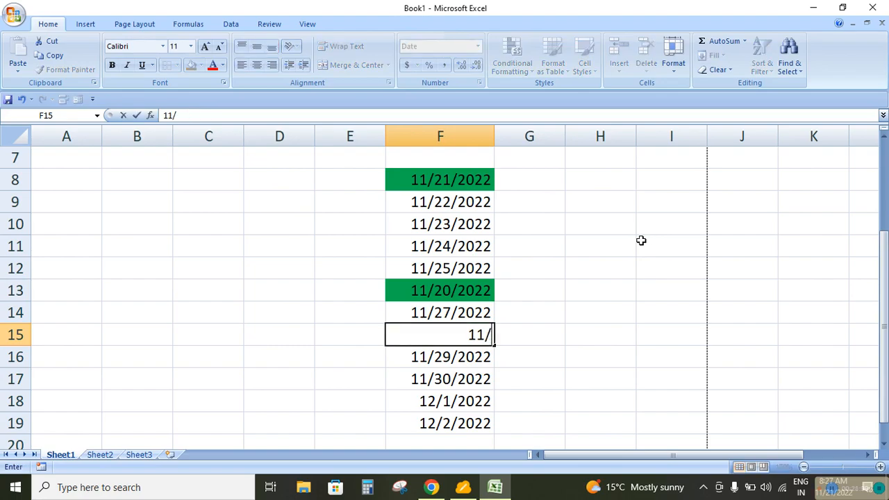
pyautogui.write('18')
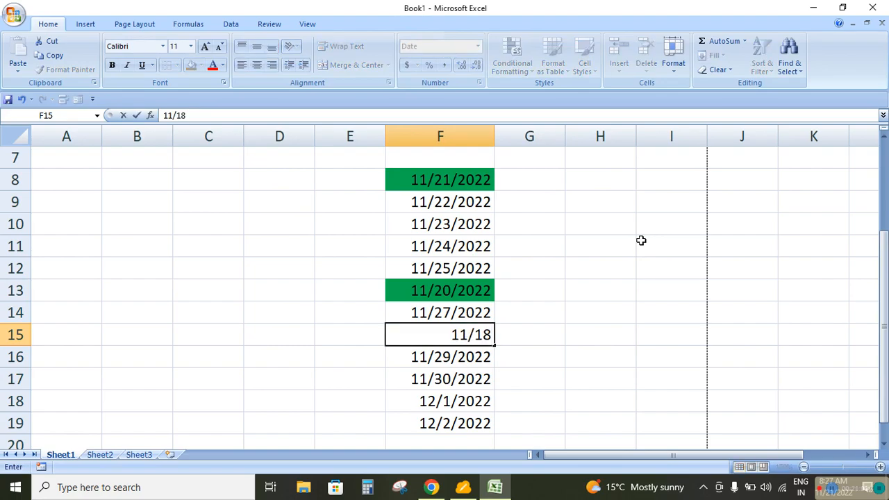
pyautogui.write('/')
pyautogui.write('2022')
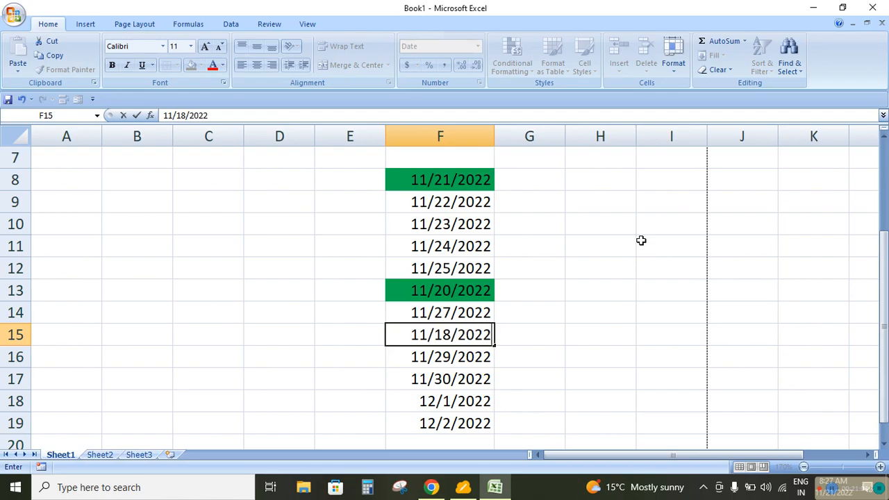
pyautogui.press('Return')
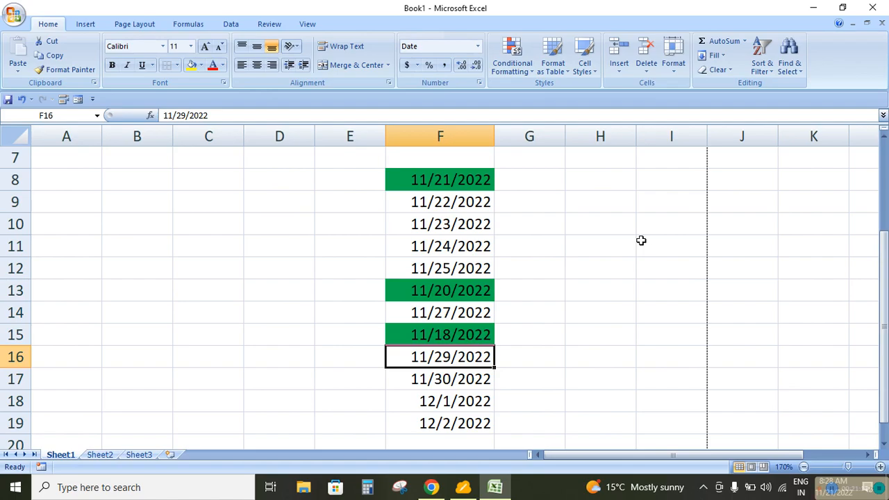
# Select the dates in F8:F19 and clear the conditional formatting rules from the entire sheet
pyautogui.moveTo(452, 179); pyautogui.dragTo(458, 422)
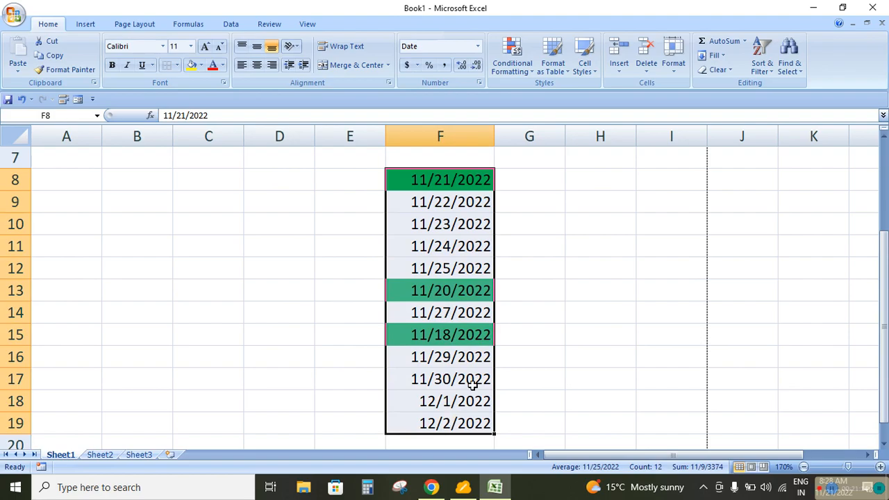
pyautogui.click(527, 70)
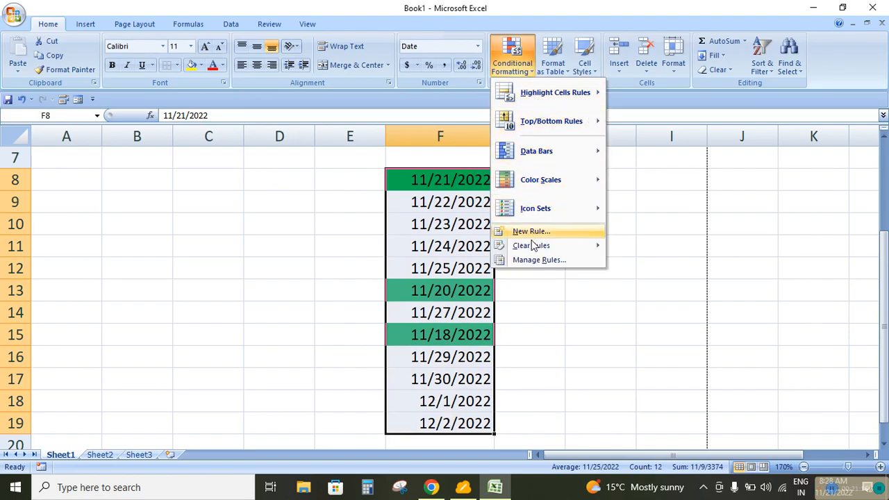
pyautogui.moveTo(532, 245)
pyautogui.click(631, 262)
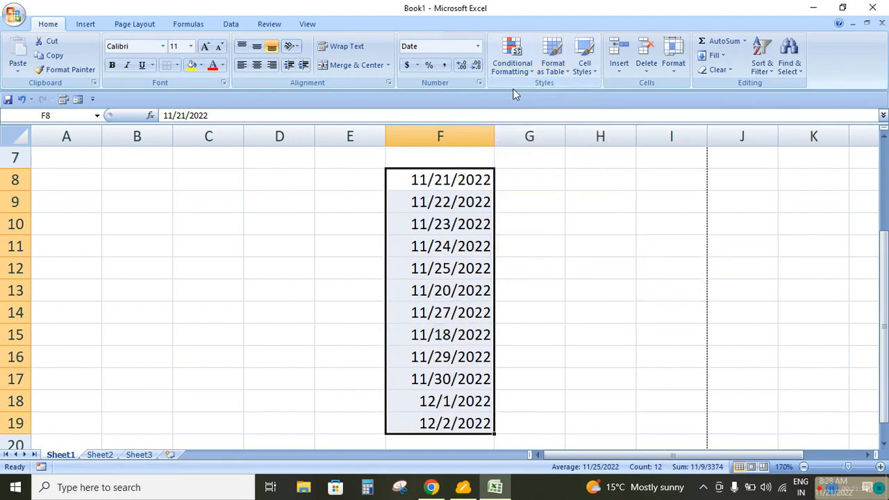
# Start a new conditional formatting rule for F8:F19 that formats only cells containing dates occurring last month
pyautogui.click(512, 62)
pyautogui.click(529, 231)
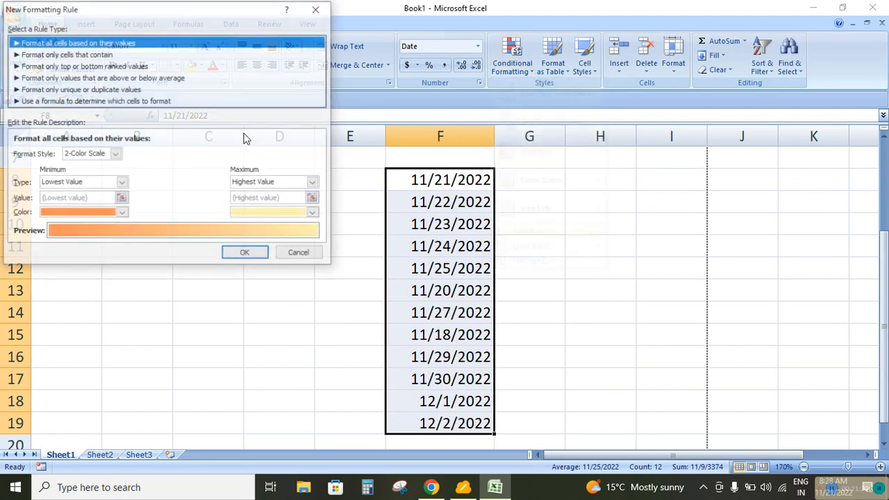
pyautogui.click(101, 54)
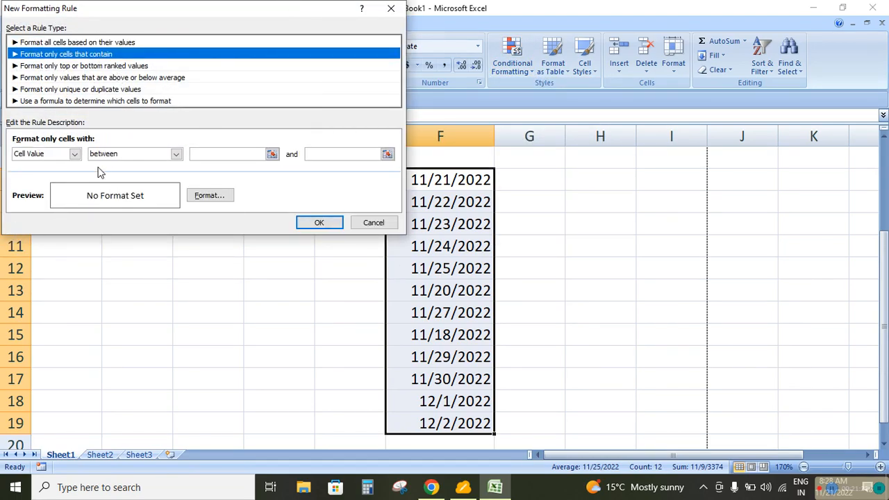
pyautogui.click(75, 154)
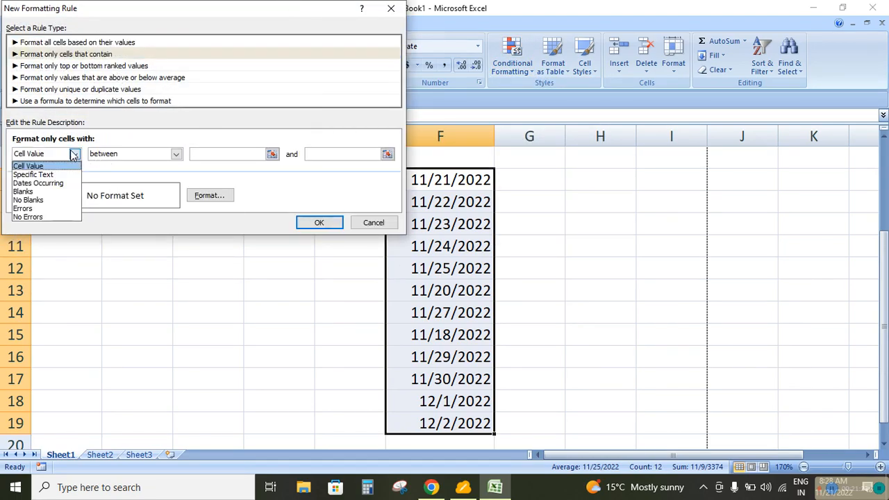
pyautogui.click(35, 182)
pyautogui.click(153, 155)
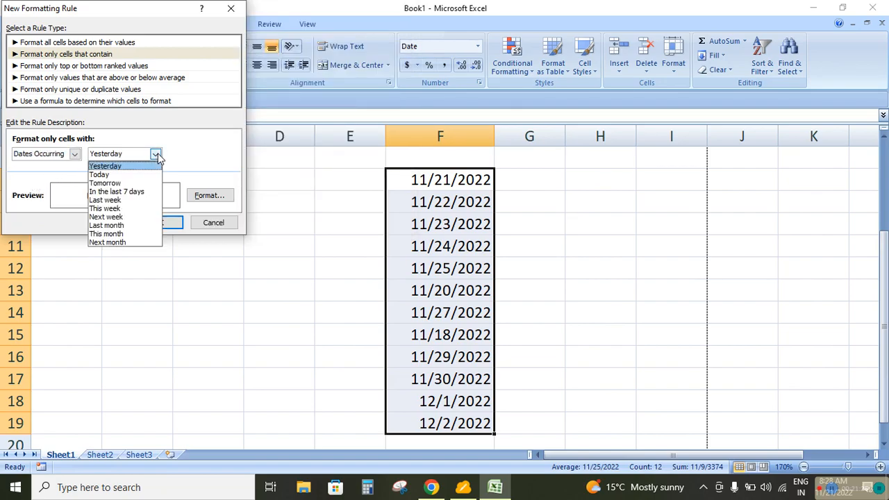
pyautogui.click(111, 225)
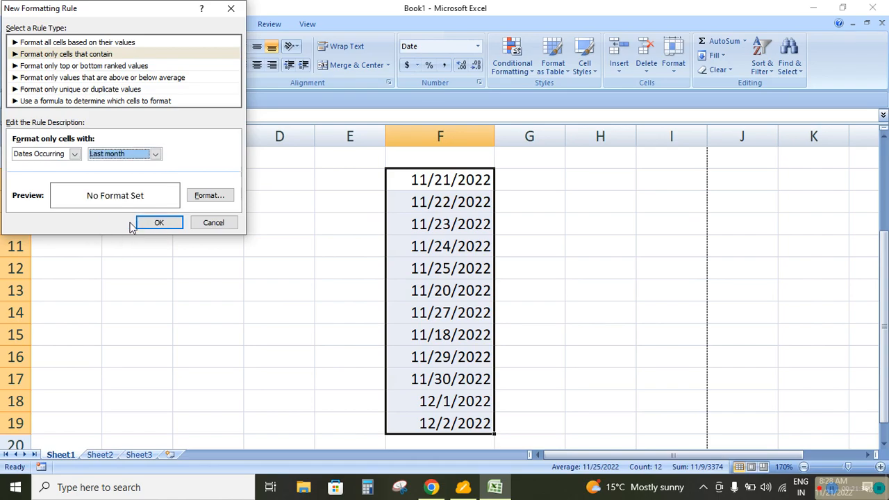
# Give the last-month rule a blue fill and apply it to F8:F19
pyautogui.click(205, 196)
pyautogui.click(106, 156)
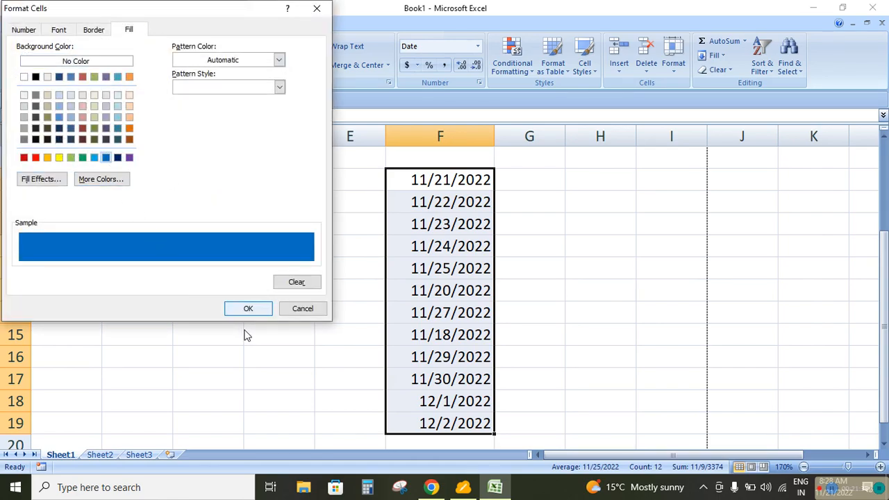
pyautogui.click(249, 310)
pyautogui.click(166, 220)
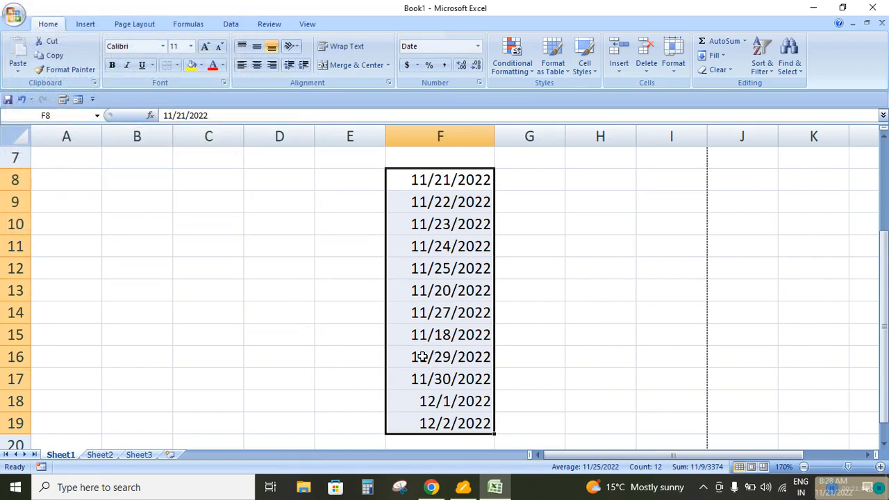
# Change the date in F16 to 10/29/2022
pyautogui.click(421, 357)
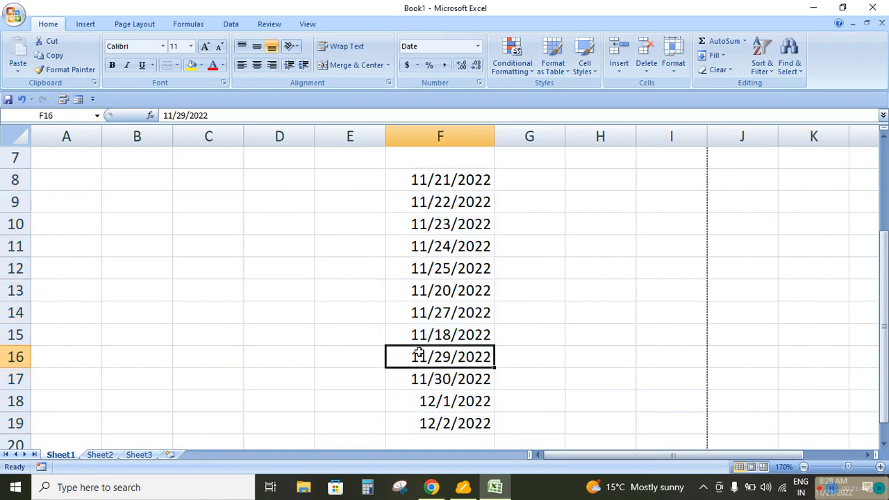
pyautogui.press('F2')
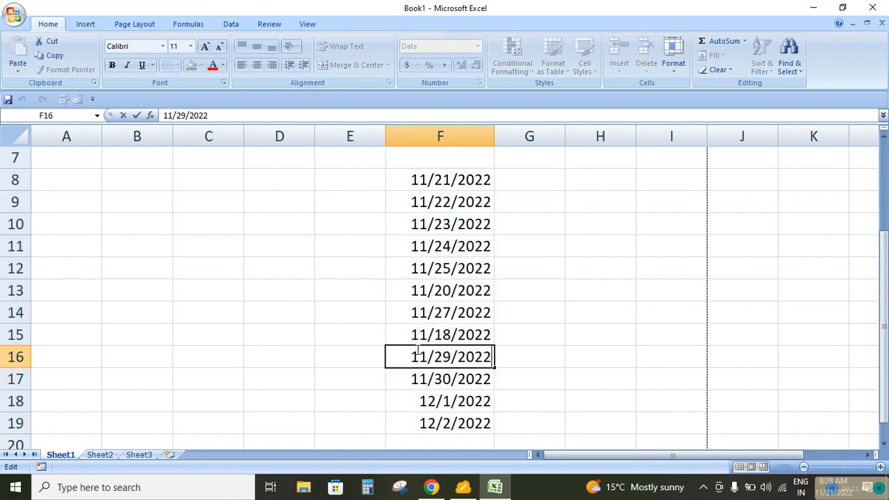
pyautogui.press('Left')
pyautogui.press('Left')
pyautogui.press('Left')
pyautogui.press('Left')
pyautogui.press('Left')
pyautogui.press('Left')
pyautogui.press('Left')
pyautogui.press('Left')
pyautogui.press('Left')
pyautogui.press('BackSpace')
pyautogui.write('0')
pyautogui.press('Return')
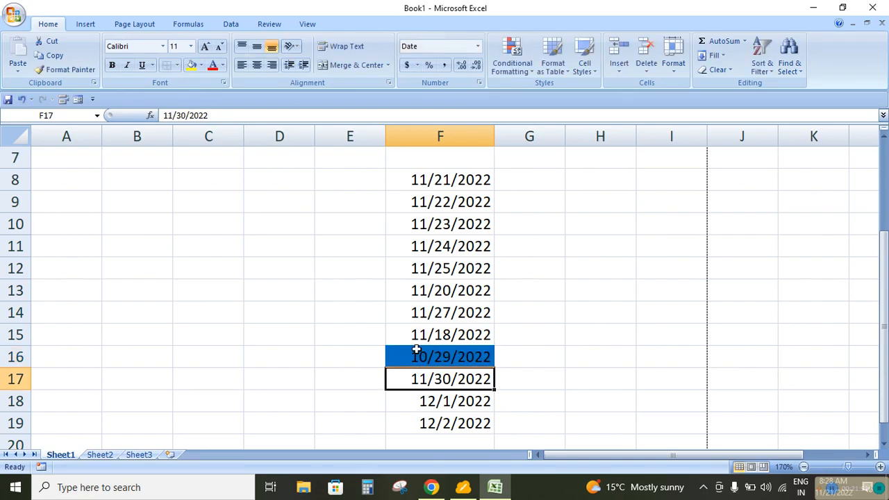
# Clear the conditional formatting rules from the dates in F8:F19
pyautogui.click(434, 182)
pyautogui.moveTo(434, 182); pyautogui.dragTo(461, 420)
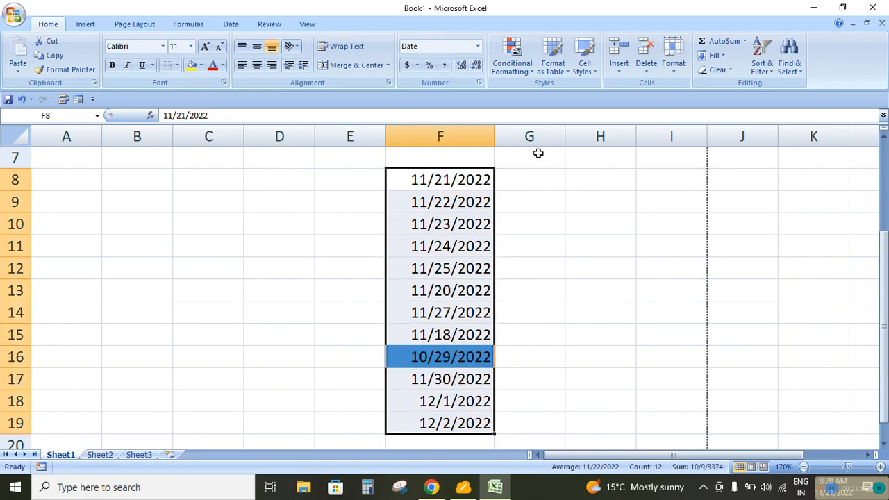
pyautogui.click(525, 75)
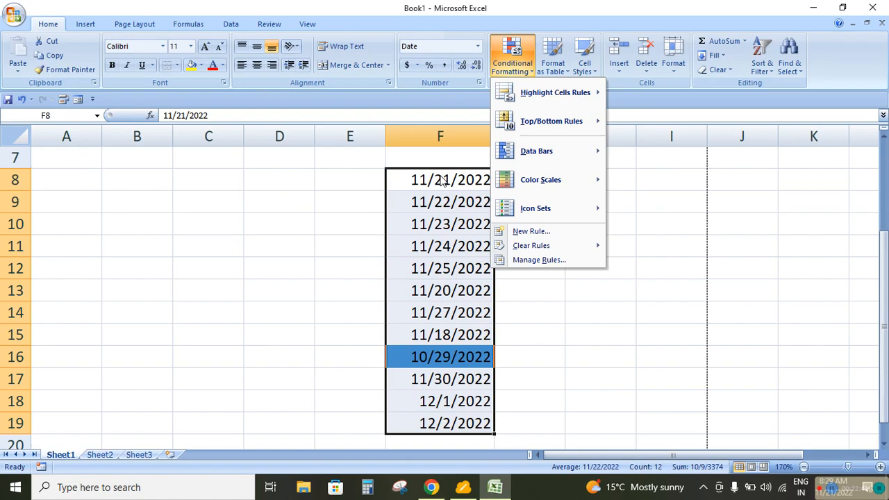
pyautogui.moveTo(542, 249)
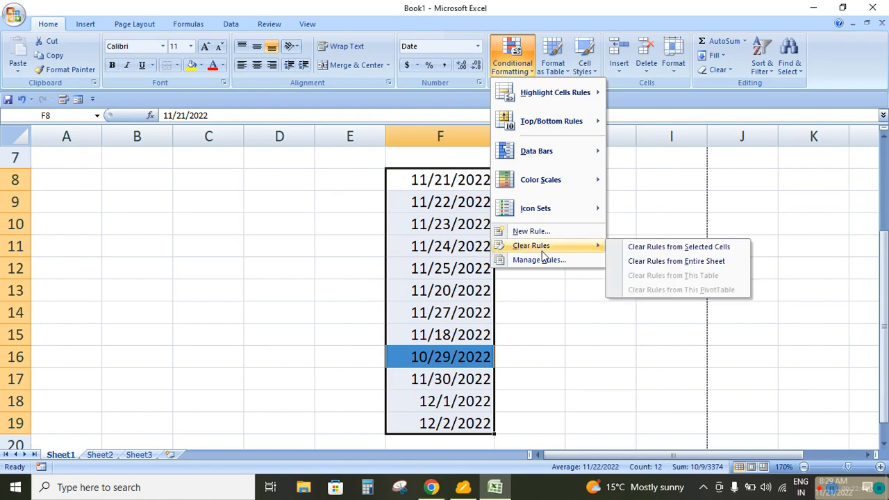
pyautogui.click(633, 246)
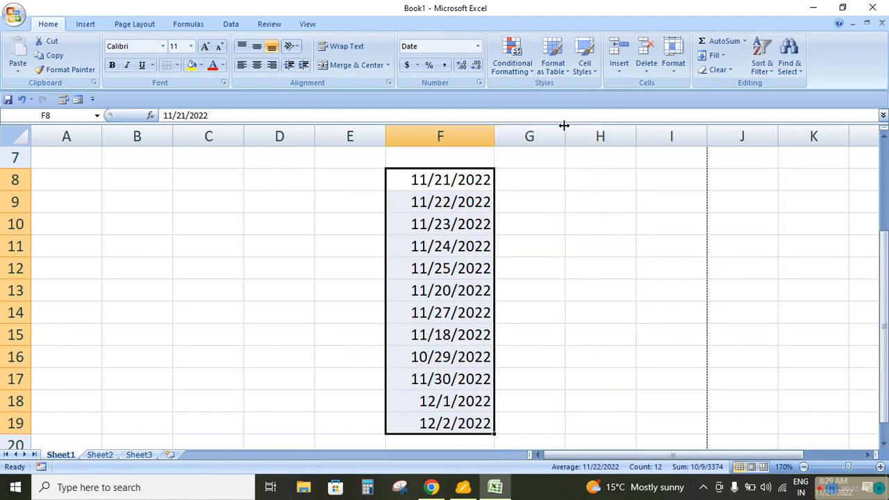
# Start a new conditional formatting rule for F8:F19 that formats only cells containing dates occurring this month
pyautogui.click(534, 66)
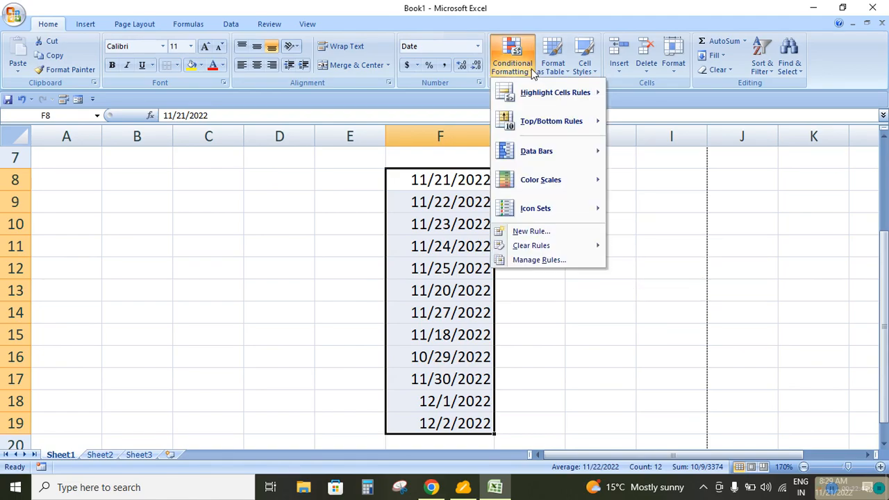
pyautogui.click(533, 232)
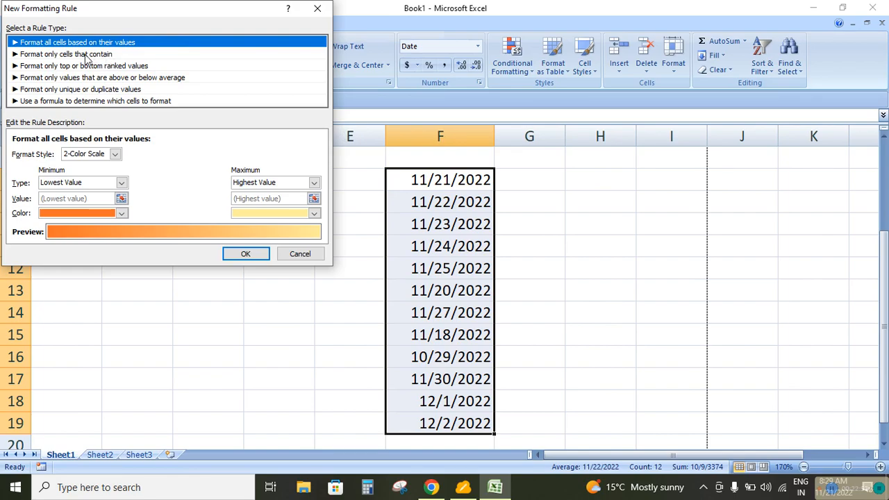
pyautogui.click(86, 55)
pyautogui.click(74, 154)
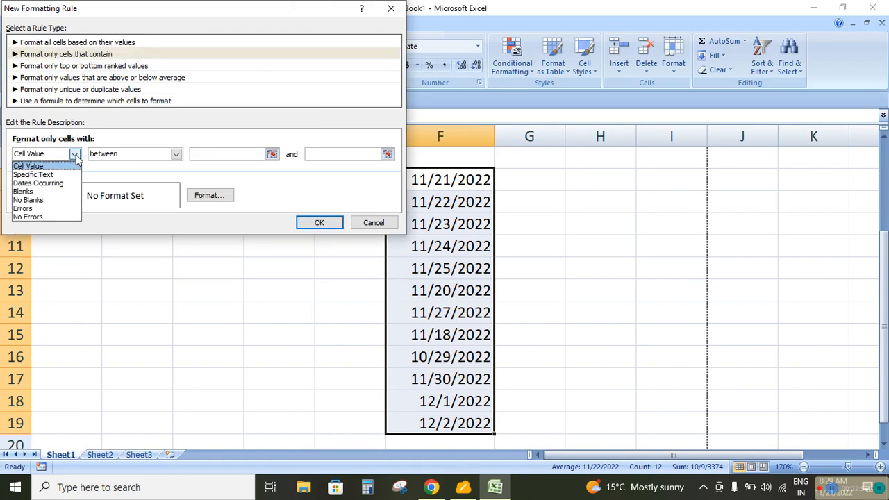
pyautogui.click(38, 184)
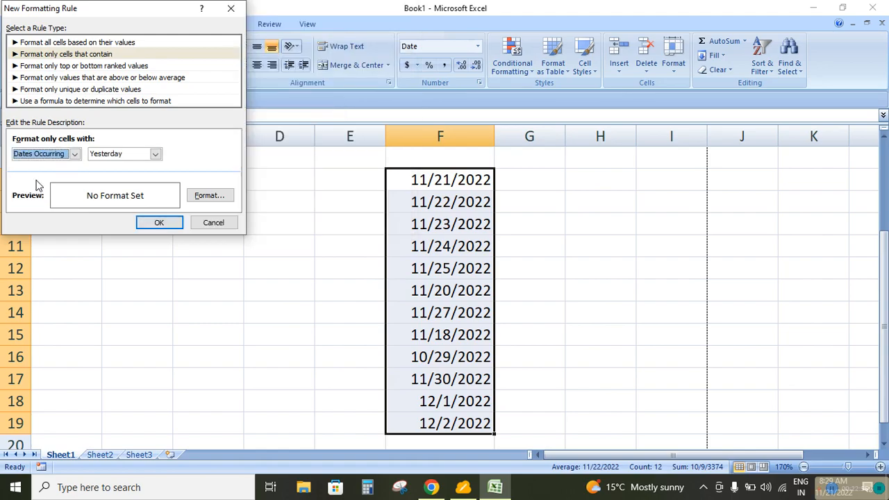
pyautogui.click(155, 153)
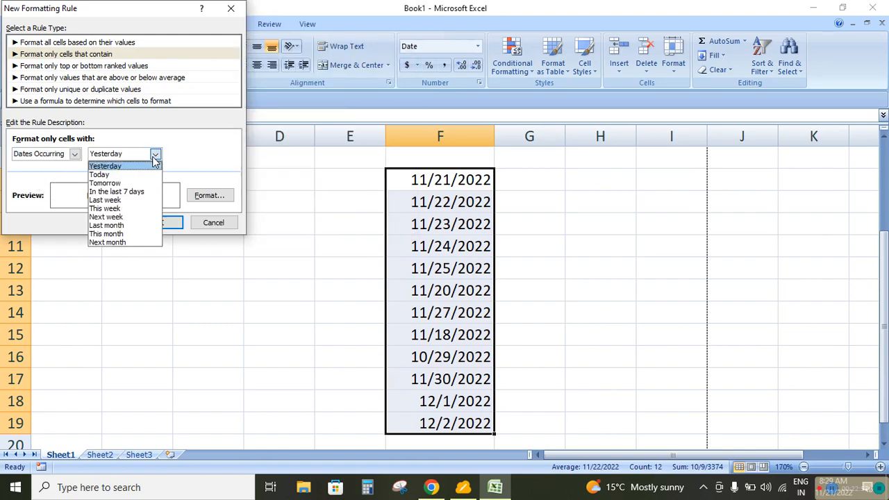
pyautogui.click(108, 234)
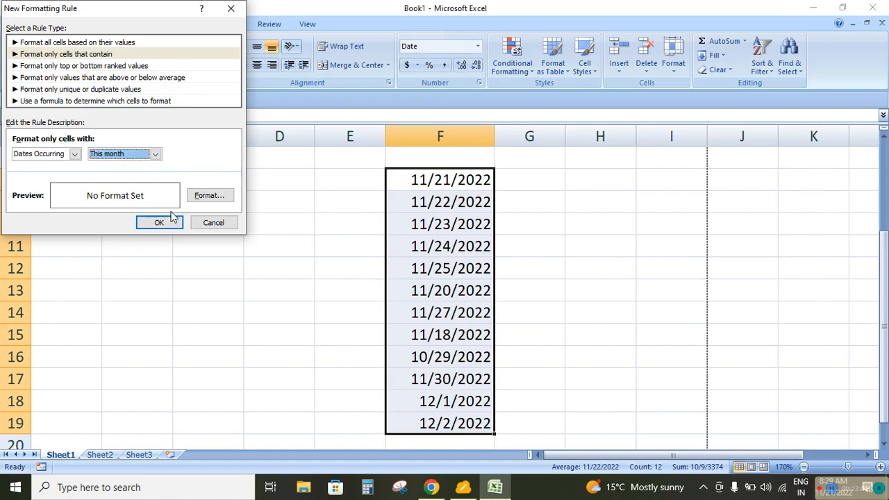
# Give the this-month rule a light blue fill and apply it to F8:F19
pyautogui.click(198, 203)
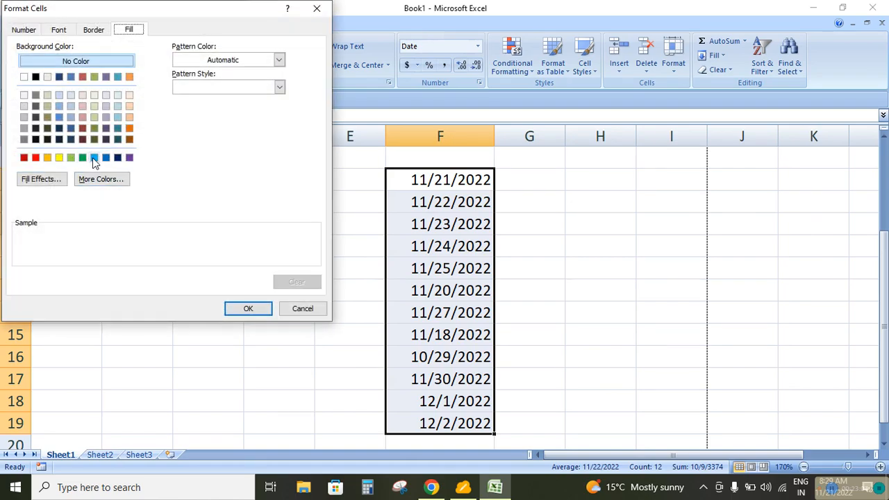
pyautogui.click(95, 158)
pyautogui.click(246, 309)
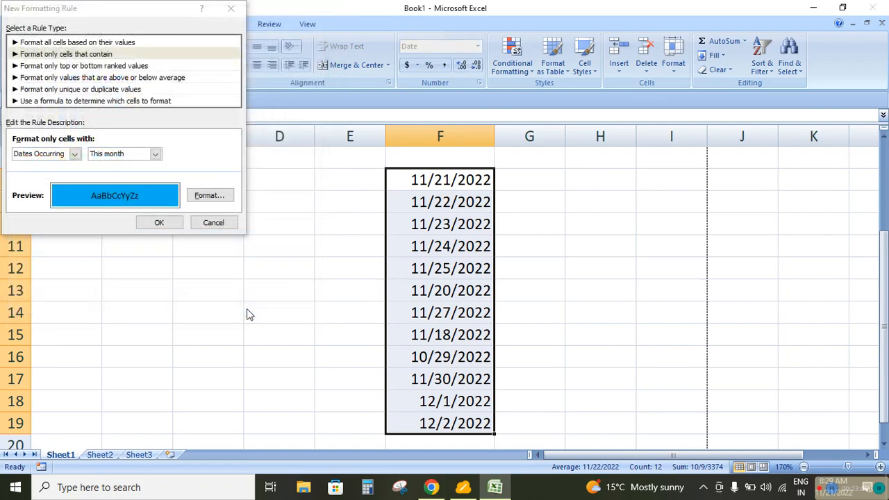
pyautogui.click(159, 223)
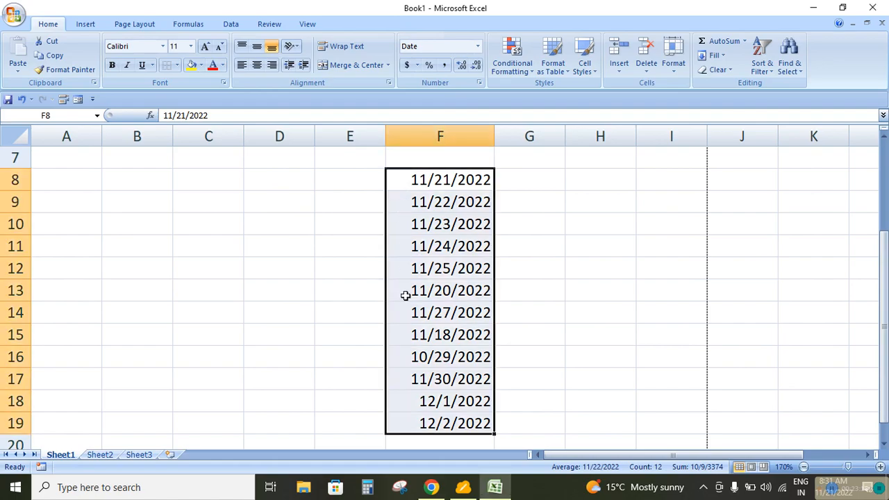
# Delete all the dates in F8:F19
pyautogui.press('Delete')
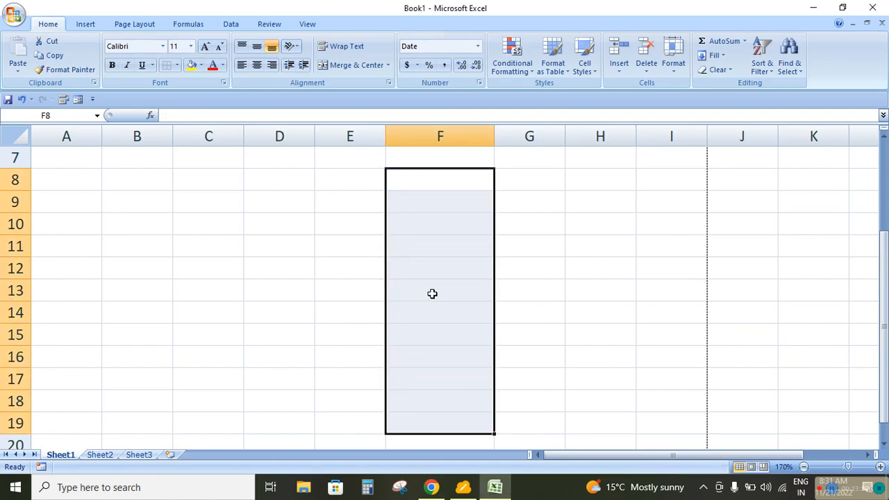
pyautogui.click(506, 274)
pyautogui.click(532, 70)
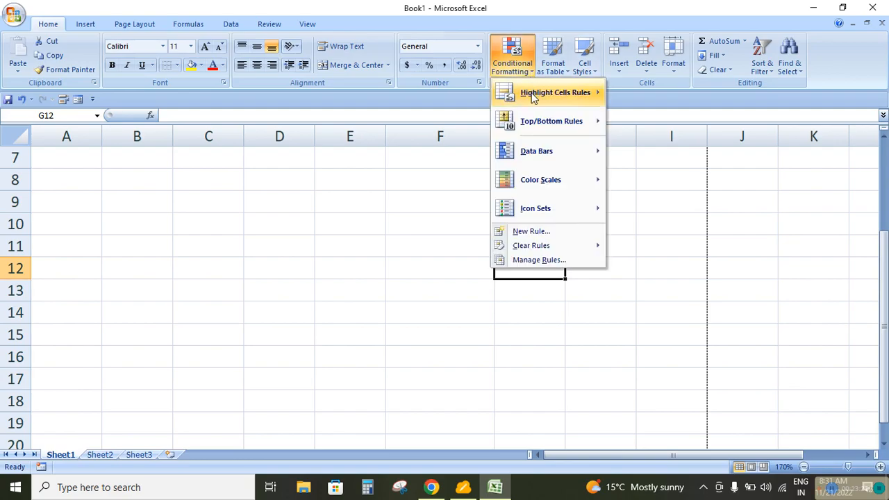
pyautogui.click(531, 232)
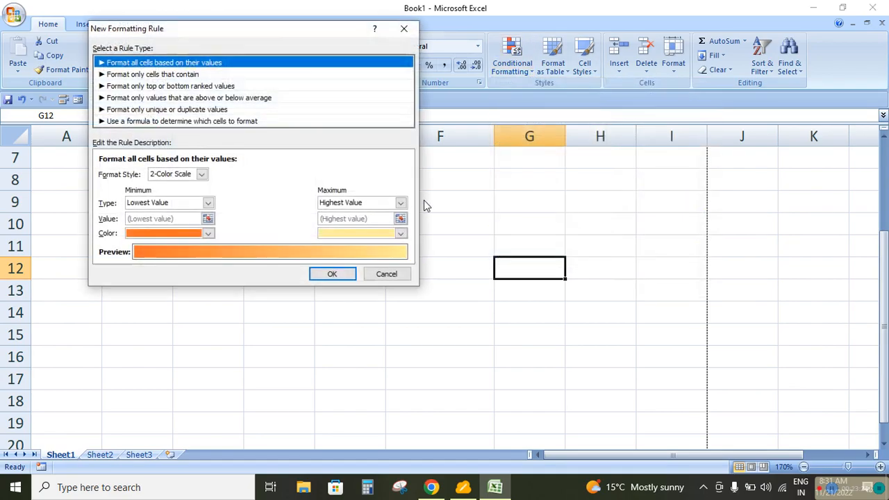
pyautogui.click(135, 74)
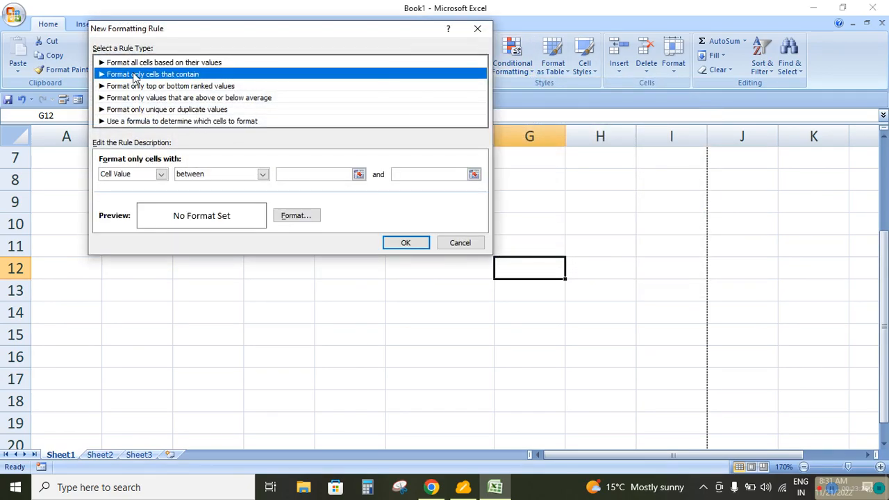
pyautogui.click(160, 173)
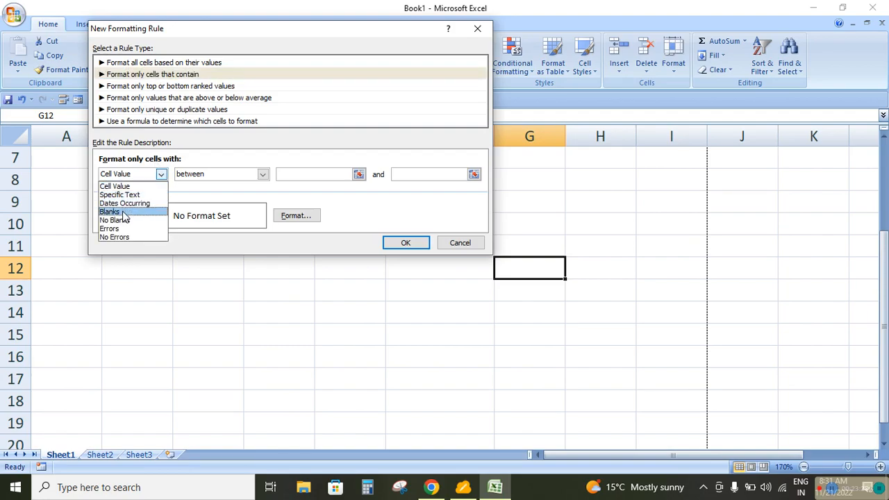
pyautogui.click(455, 243)
pyautogui.click(456, 243)
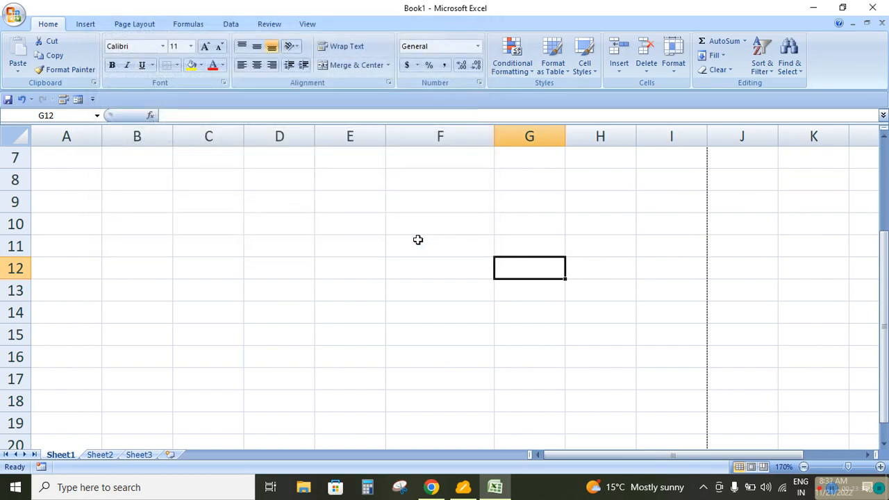
# Enter the heading "Student's Name" in E10
pyautogui.click(364, 222)
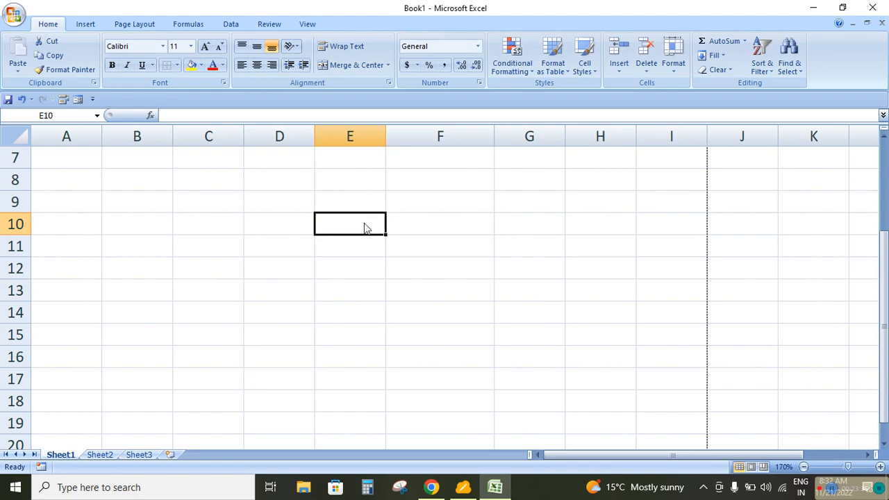
pyautogui.write('Students')
pyautogui.press('BackSpace')
pyautogui.write("'s Name")
pyautogui.press('Return')
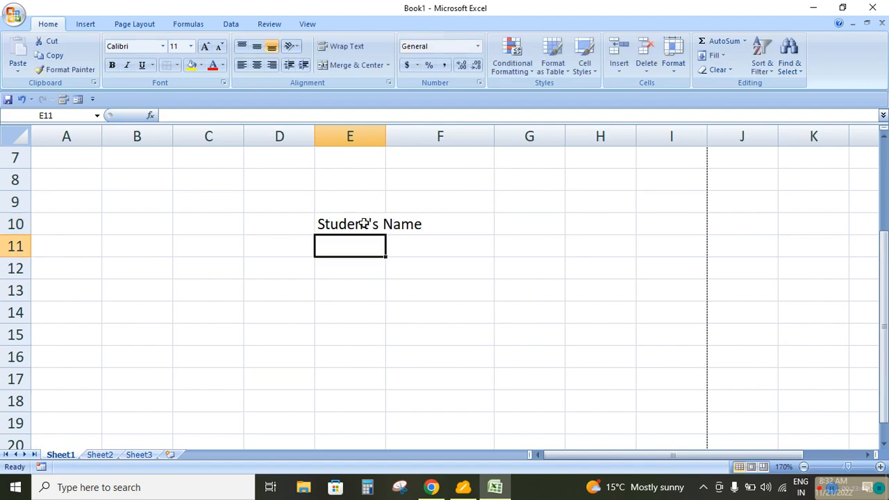
# Enter the heading "Marks" in F10 and widen column E to fit the whole student name heading
pyautogui.press('Up')
pyautogui.press('Right')
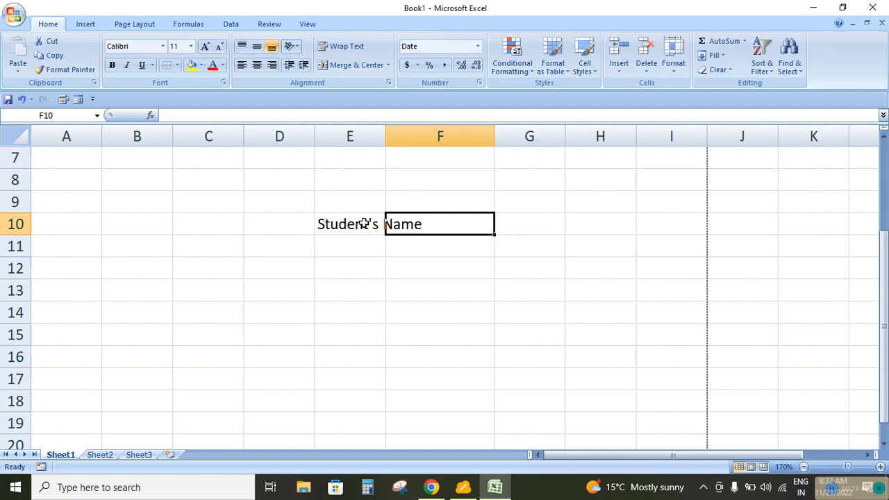
pyautogui.write('Marks')
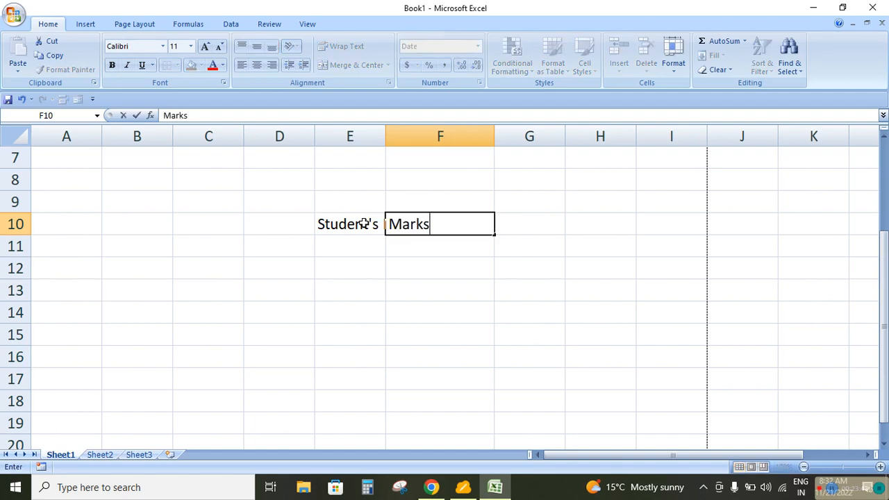
pyautogui.press('Return')
pyautogui.press('Left')
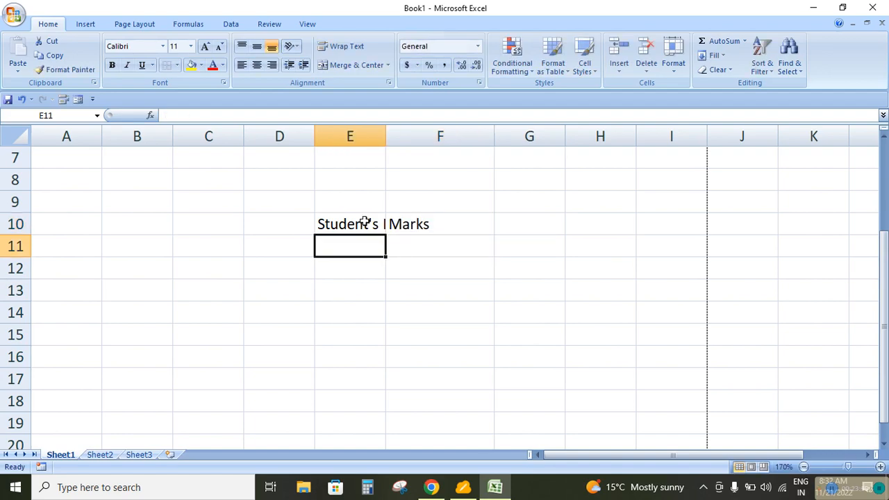
pyautogui.moveTo(388, 139); pyautogui.dragTo(444, 139)
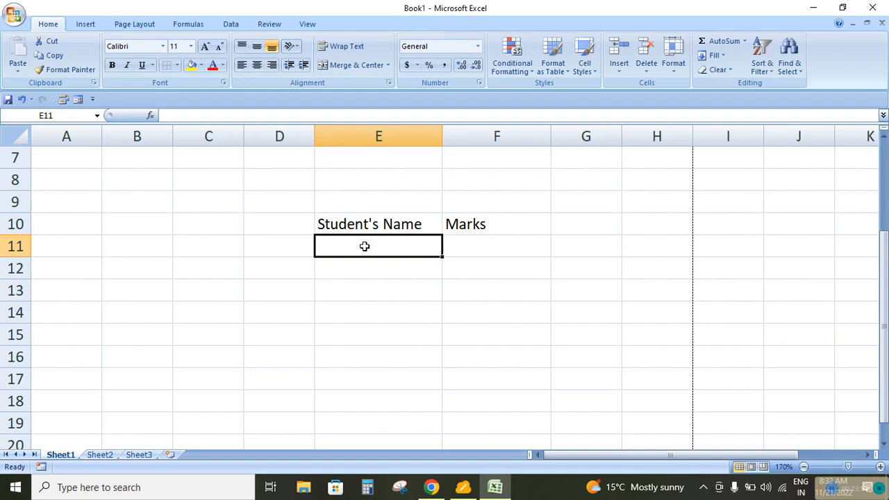
# Enter six students' first names in E11:E16, one per row under the student name heading
pyautogui.write('Rahul')
pyautogui.press('Return')
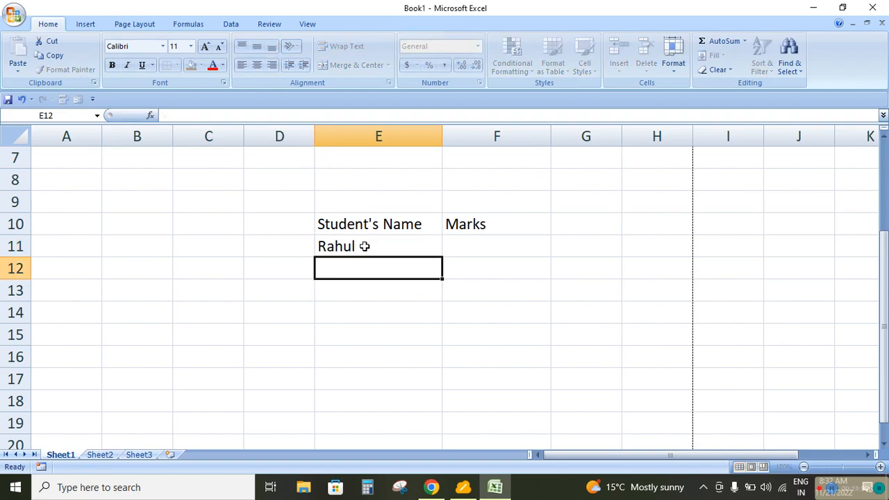
pyautogui.write('Deepak')
pyautogui.press('Return')
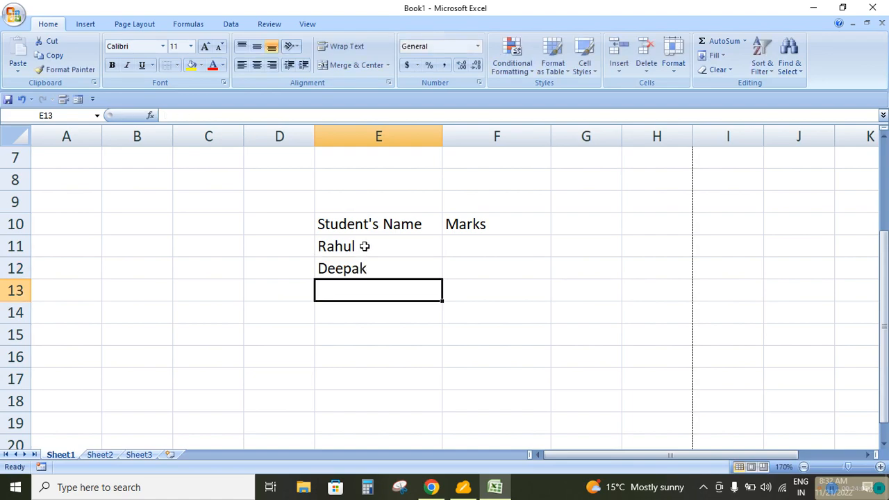
pyautogui.write('Di')
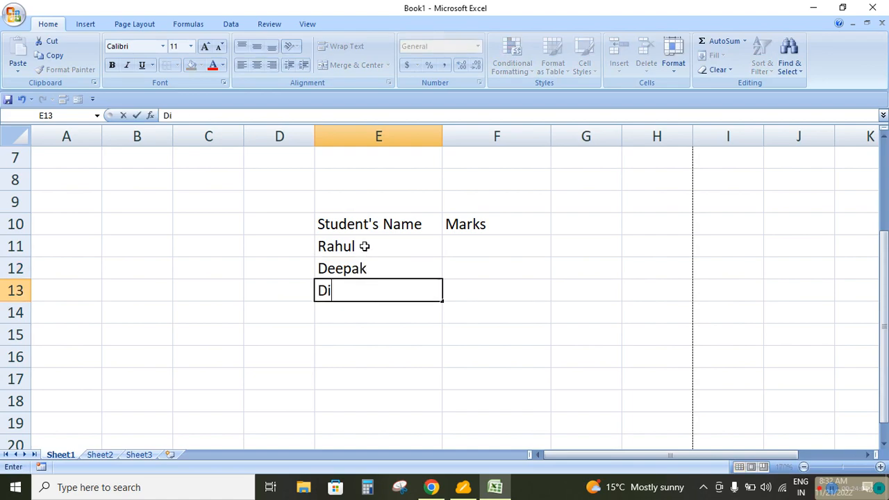
pyautogui.write('nesh')
pyautogui.press('Return')
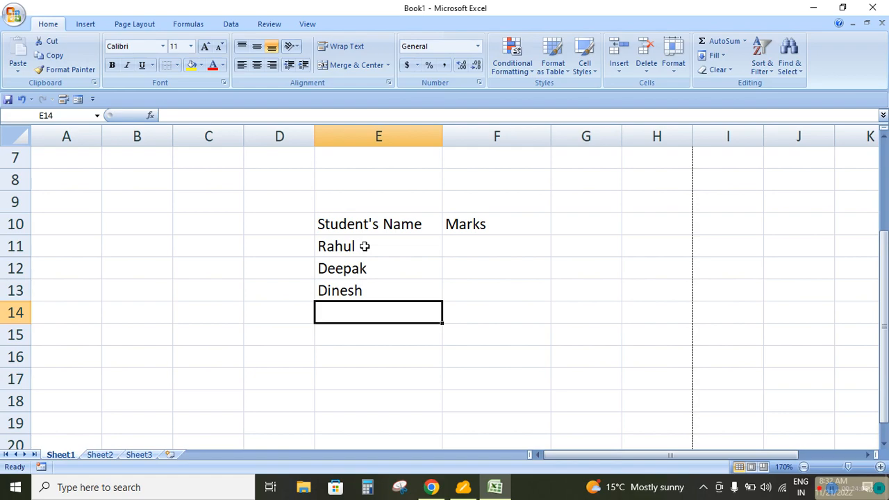
pyautogui.write('Sweta')
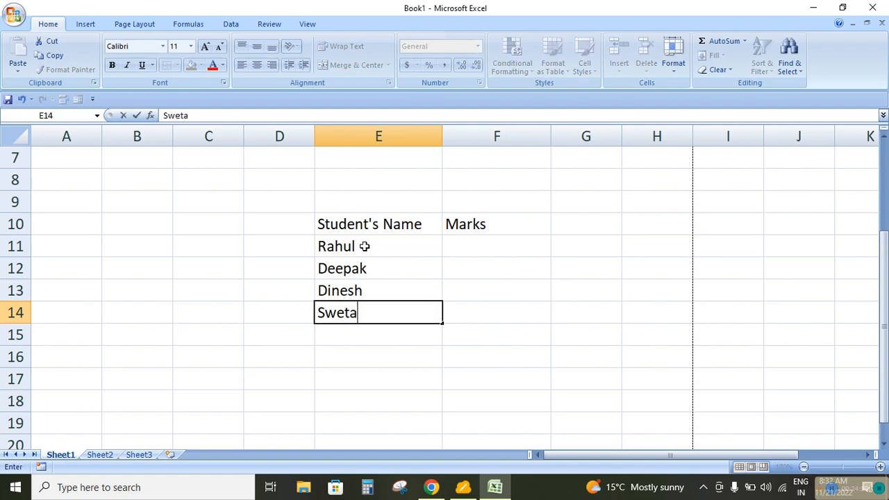
pyautogui.press('Return')
pyautogui.write('Raju')
pyautogui.press('Return')
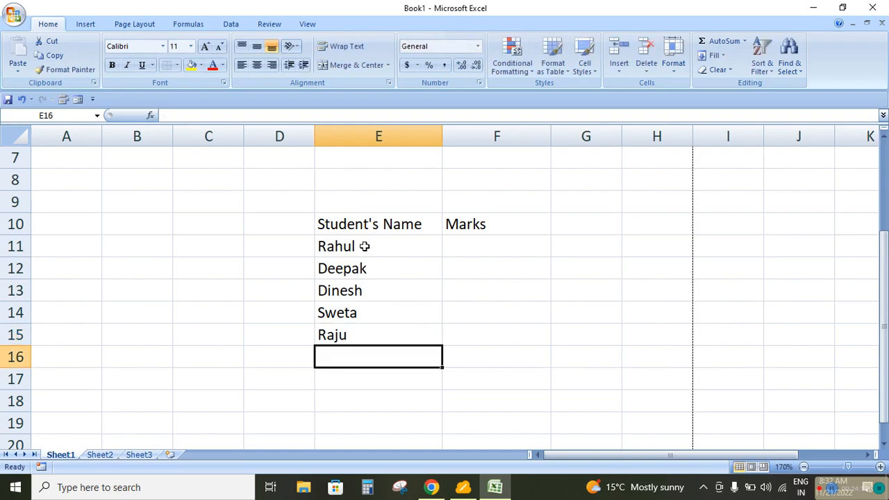
pyautogui.write('Sunil')
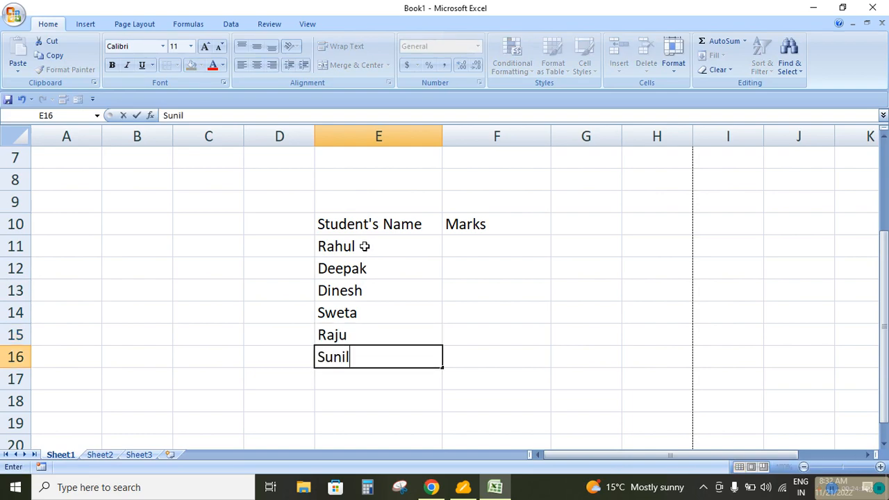
pyautogui.press('Return')
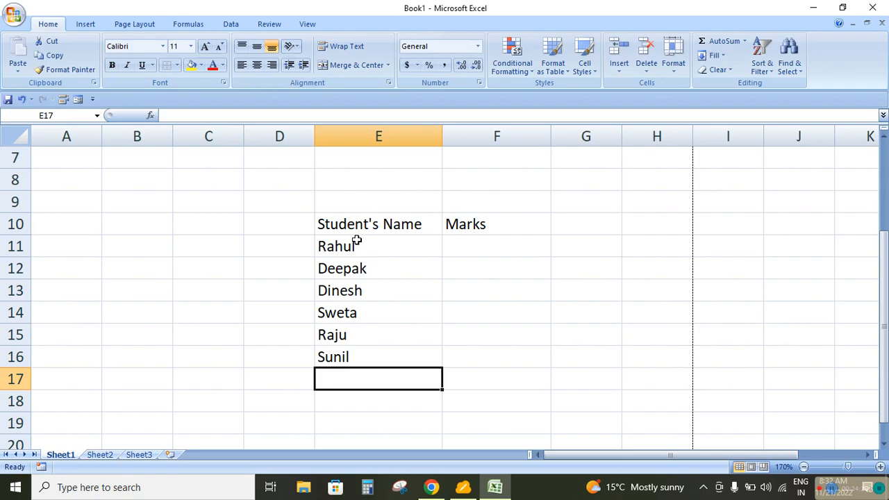
# Apply All Borders to the student marks table in E10:F16
pyautogui.moveTo(363, 224); pyautogui.dragTo(454, 352)
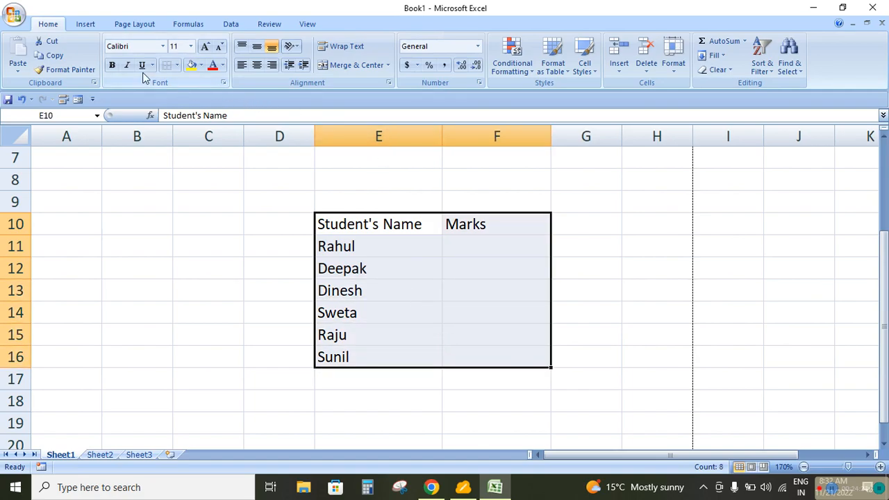
pyautogui.click(177, 66)
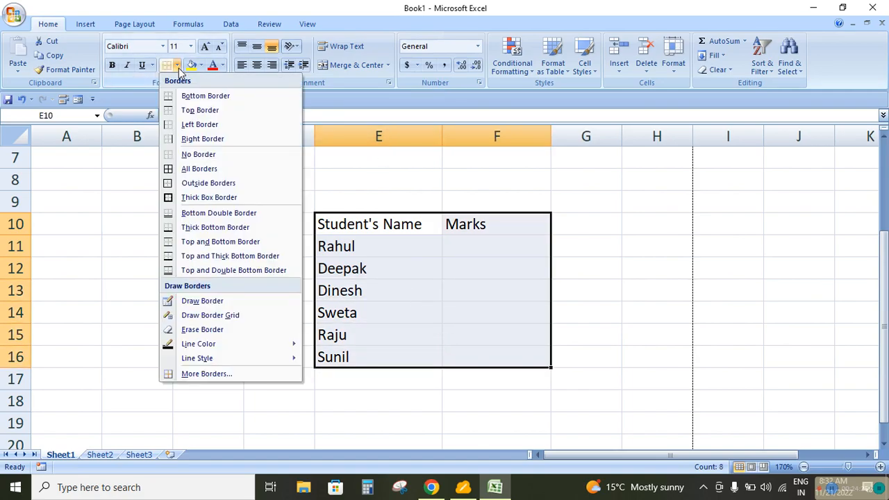
pyautogui.click(195, 170)
pyautogui.click(486, 305)
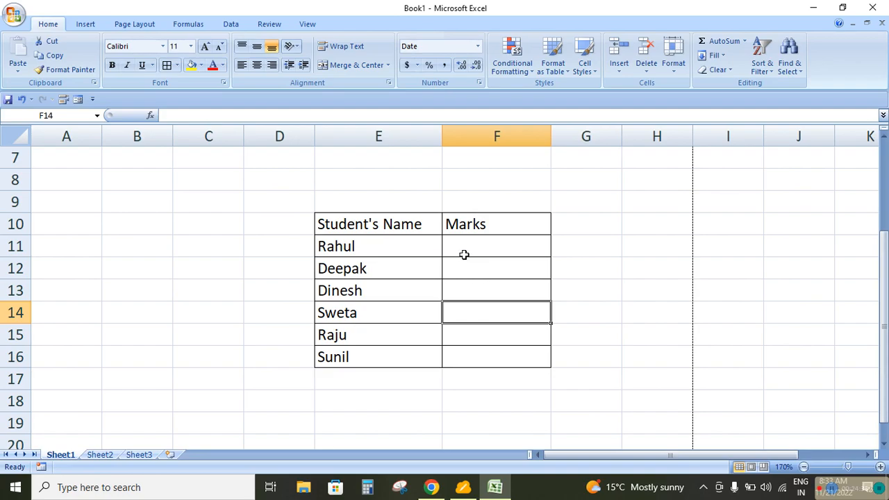
# Center the headings in E10:F10 and make them bold
pyautogui.moveTo(408, 223); pyautogui.dragTo(478, 225)
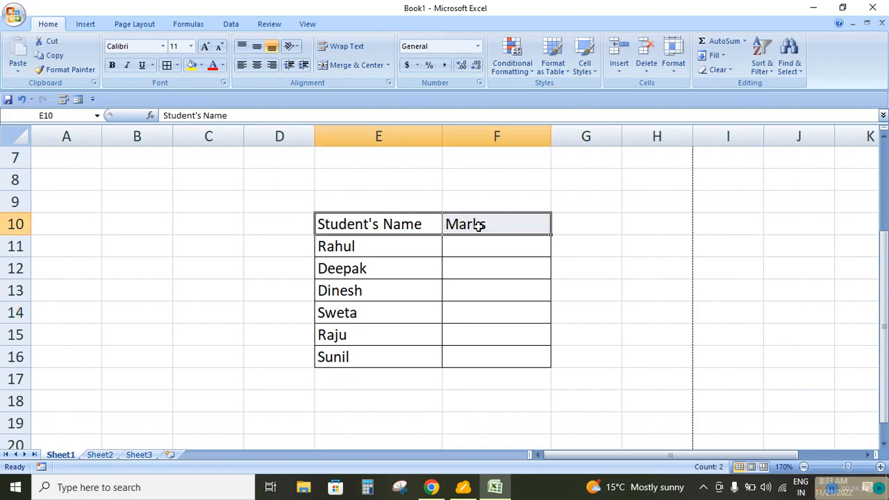
pyautogui.click(255, 64)
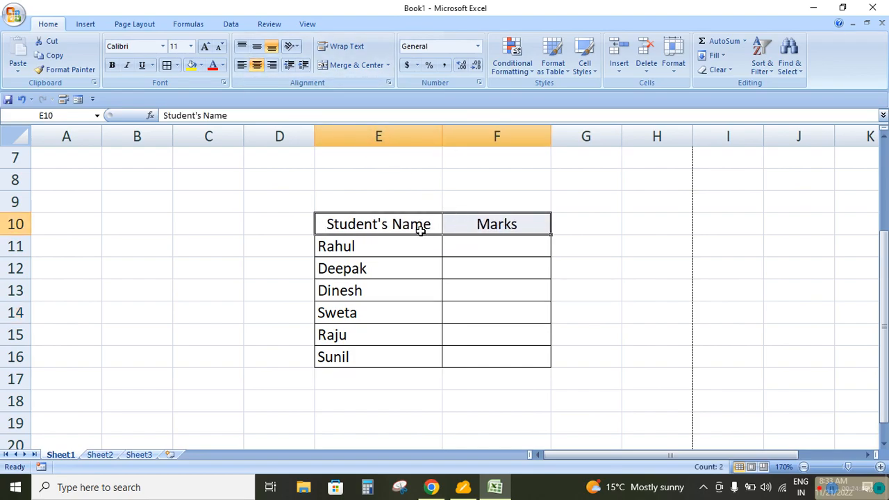
pyautogui.click(112, 65)
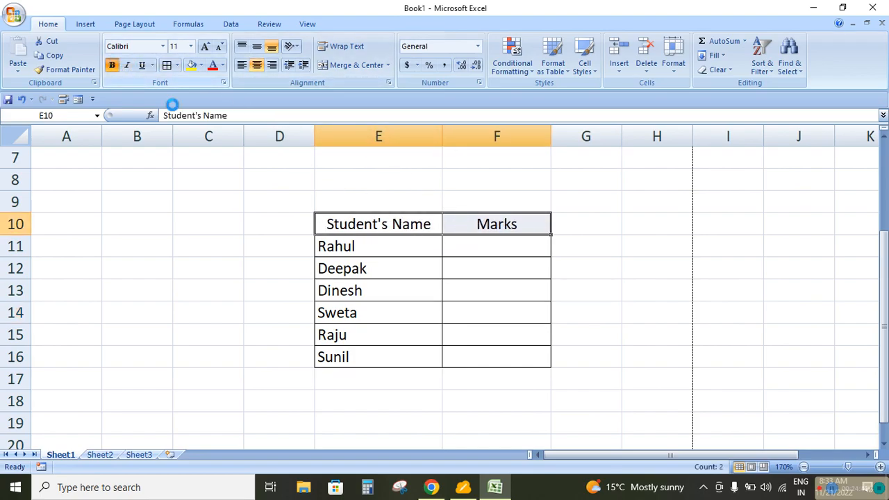
# Enter 425 as the first student's marks in F11
pyautogui.click(488, 246)
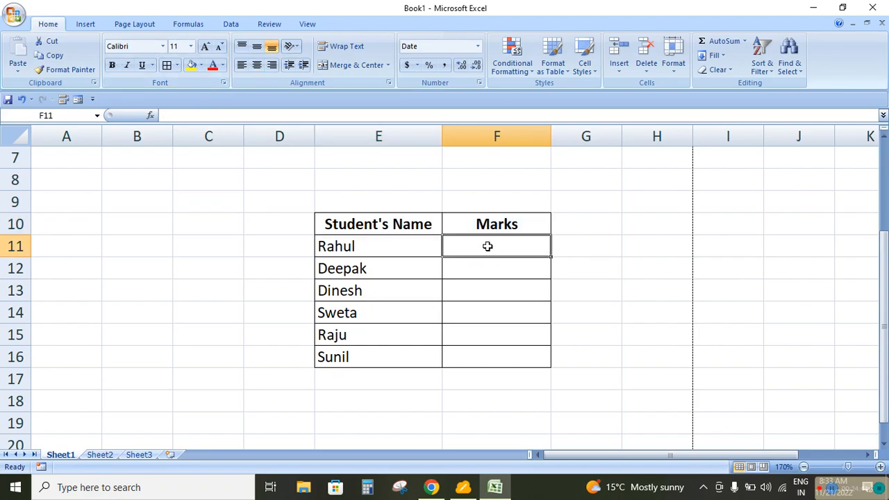
pyautogui.write('425')
pyautogui.press('Return')
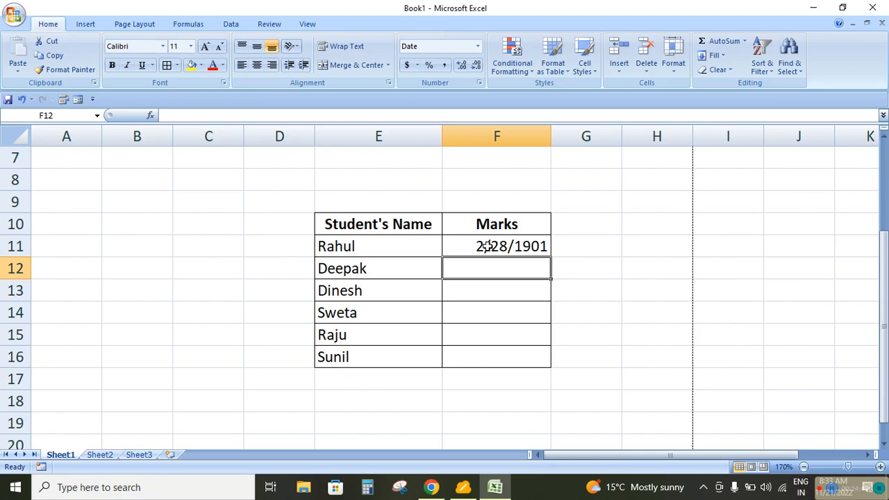
# Set the number format of the marks cells F11:F16 to General
pyautogui.moveTo(487, 246); pyautogui.dragTo(477, 360)
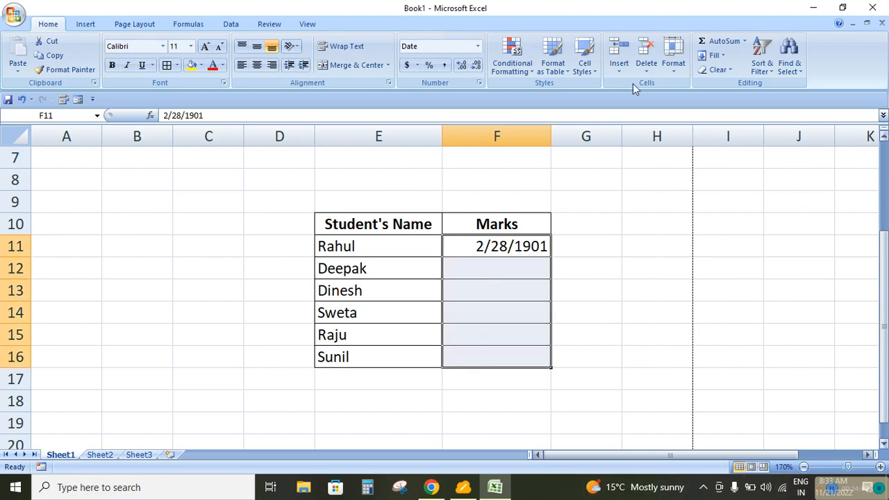
pyautogui.click(477, 46)
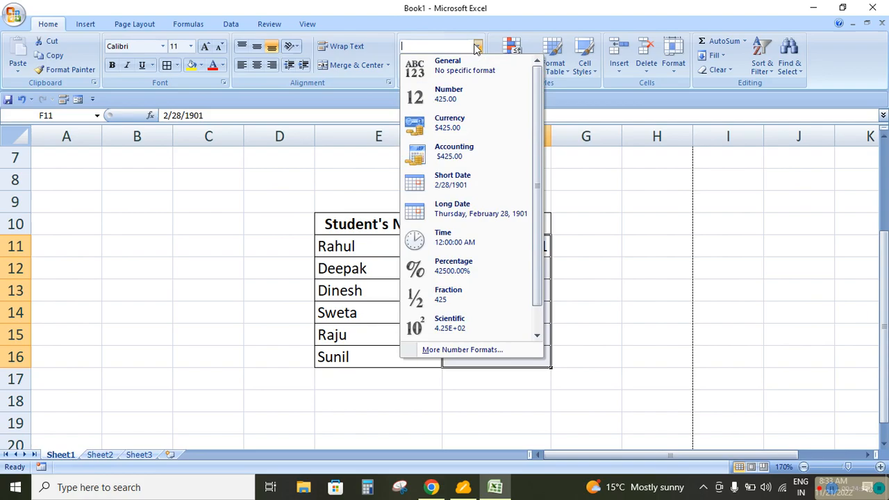
pyautogui.click(455, 64)
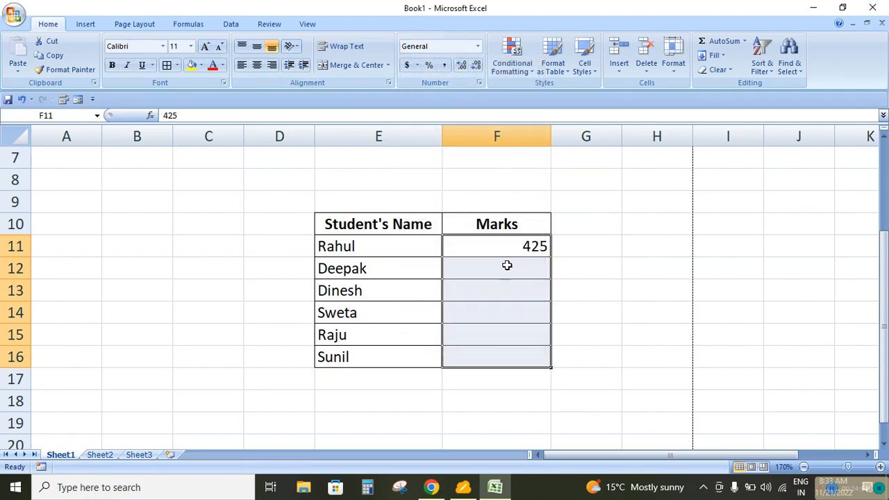
pyautogui.click(506, 266)
pyautogui.click(500, 246)
# Skip F12 so it stays blank and enter the marks 420, 155, 499 and 279 in F13:F16
pyautogui.click(498, 266)
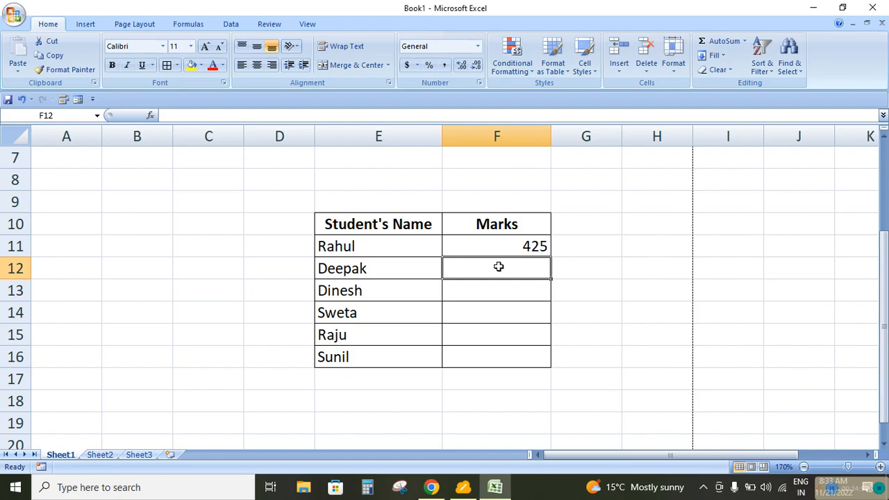
pyautogui.press('Down')
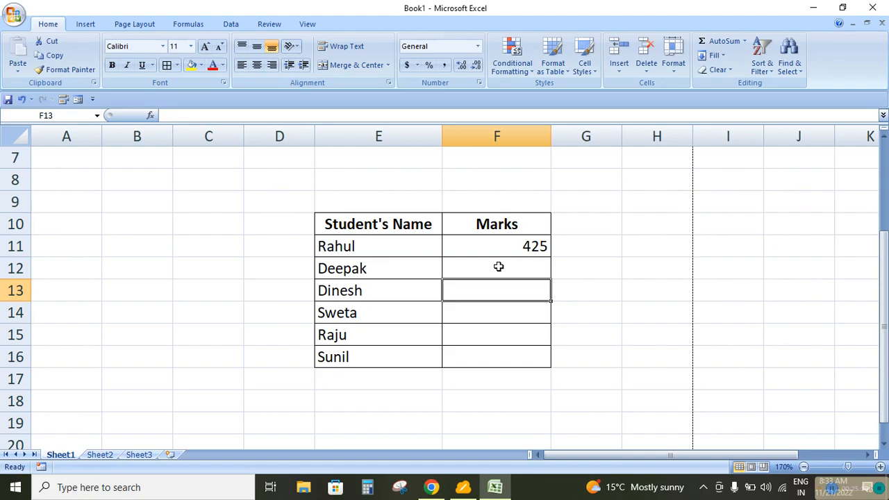
pyautogui.write('42')
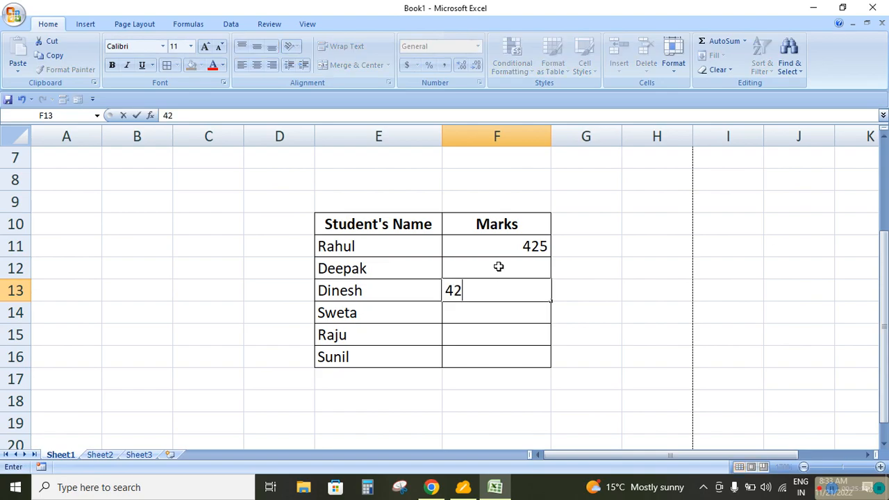
pyautogui.write('0')
pyautogui.press('Return')
pyautogui.write('155')
pyautogui.press('Return')
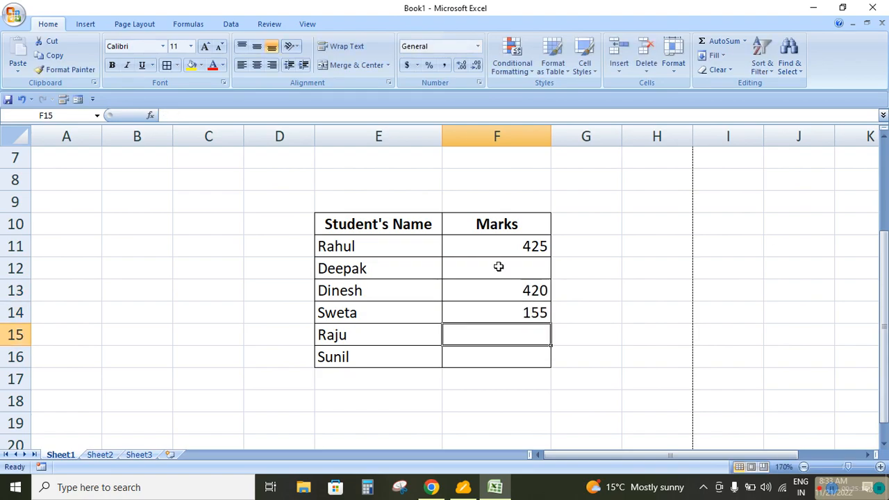
pyautogui.write('499')
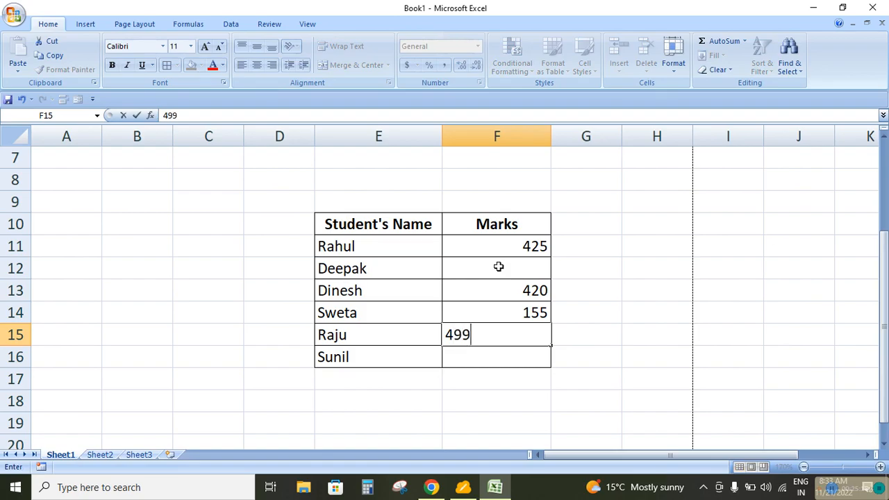
pyautogui.press('Return')
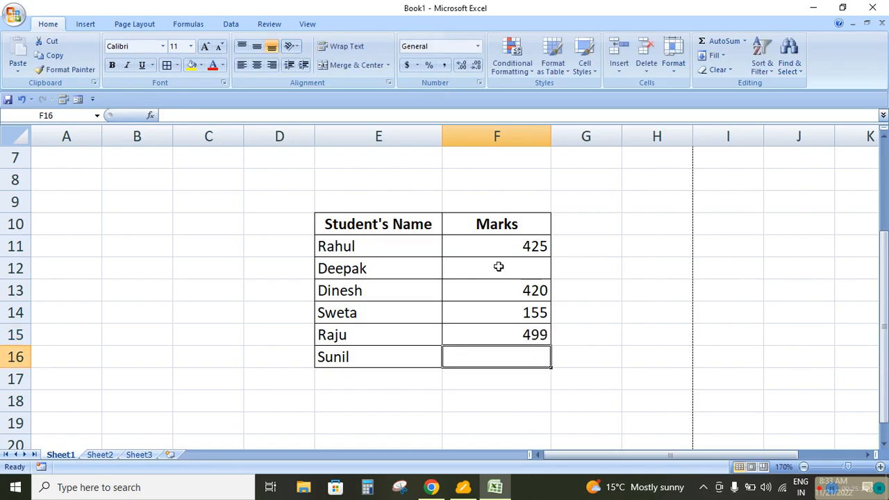
pyautogui.write('279')
pyautogui.press('Return')
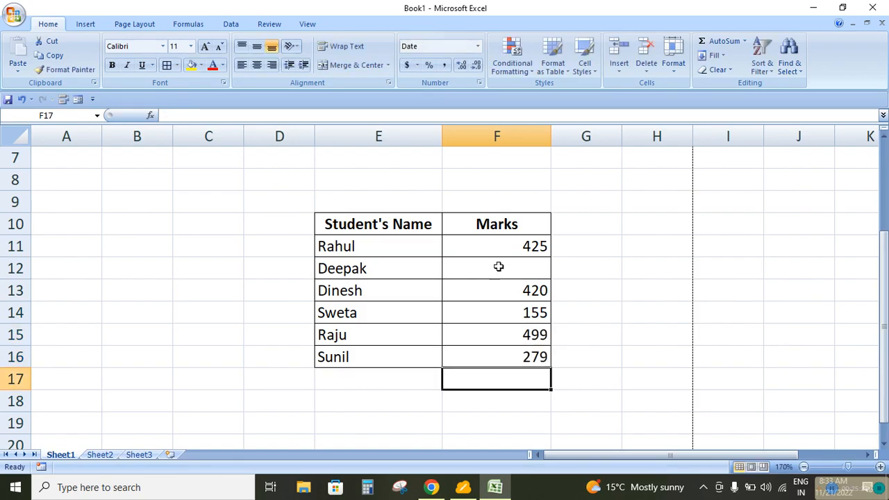
# Start a new conditional formatting rule on F11:F16 that formats only cells containing Blanks
pyautogui.click(499, 266)
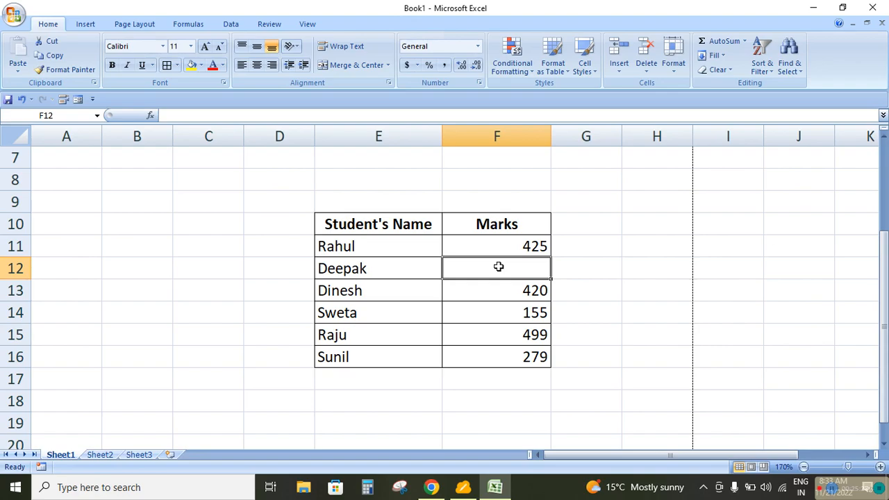
pyautogui.moveTo(510, 254); pyautogui.dragTo(515, 354)
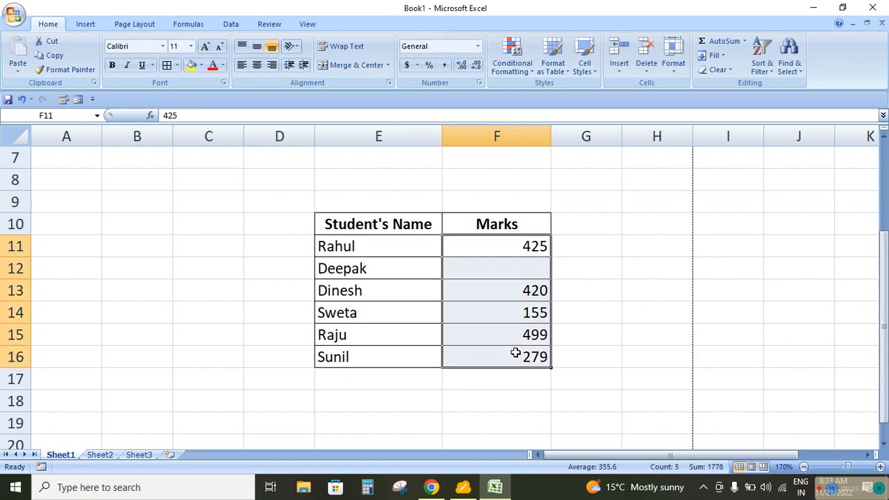
pyautogui.click(514, 69)
pyautogui.click(530, 231)
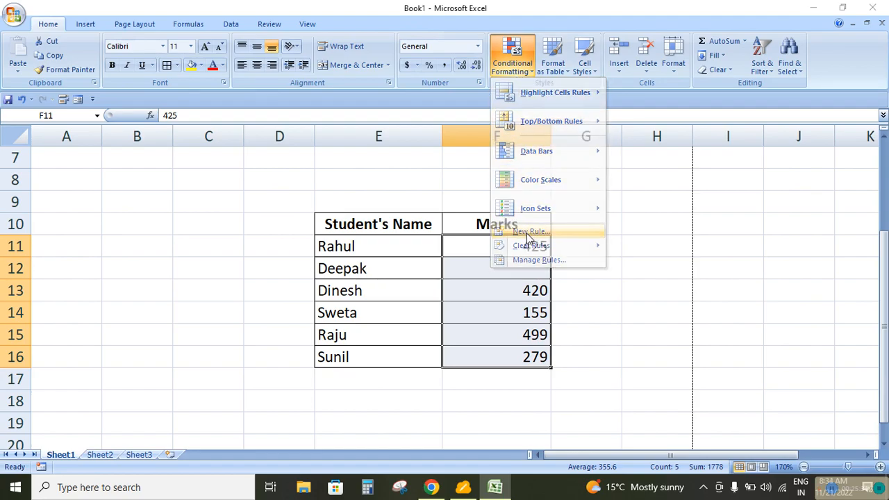
pyautogui.click(175, 59)
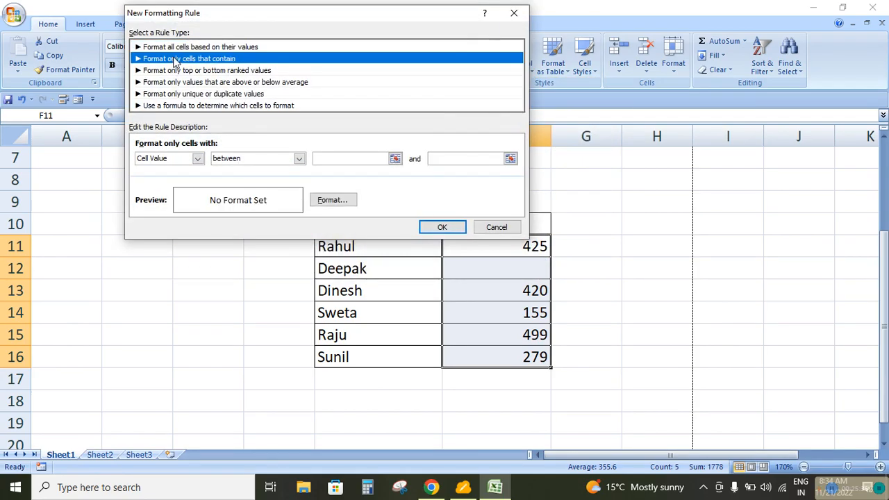
pyautogui.click(198, 158)
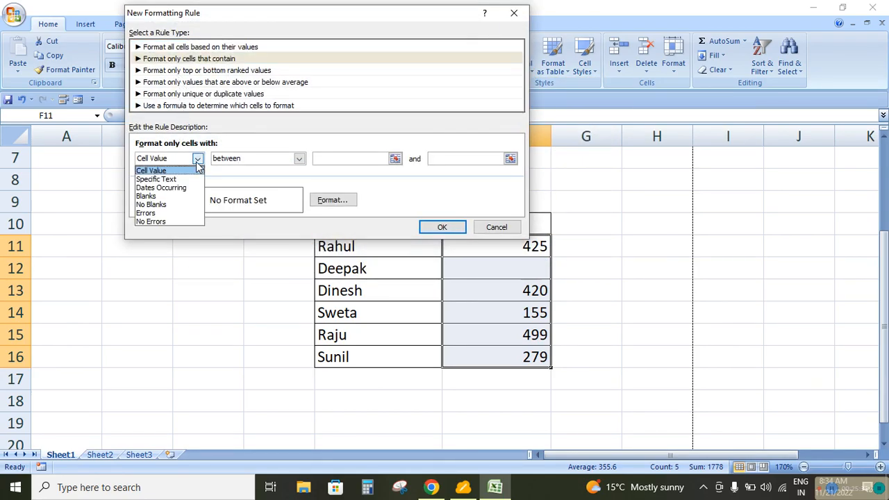
pyautogui.click(161, 197)
# Give the blanks rule a green fill and apply it to F11:F16
pyautogui.click(329, 207)
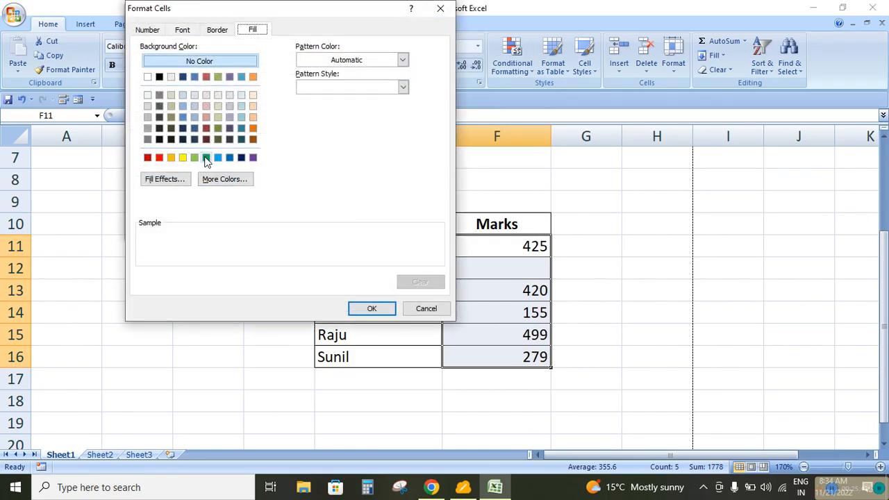
pyautogui.click(206, 158)
pyautogui.click(367, 309)
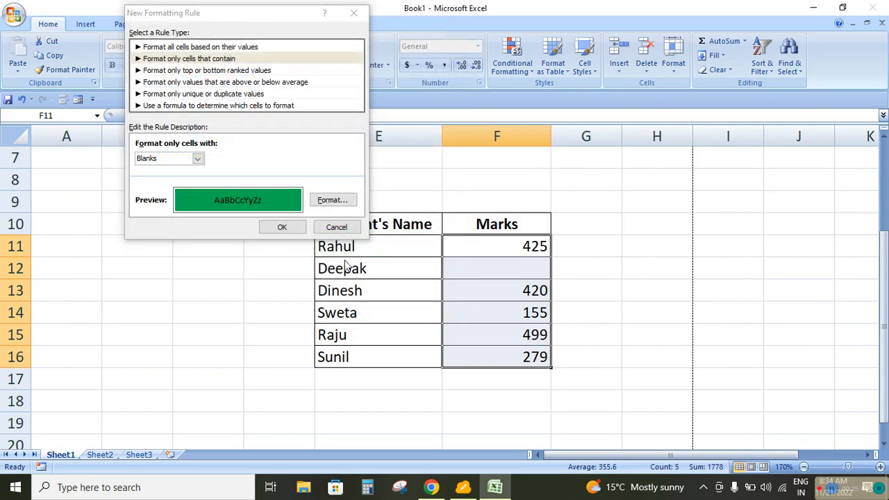
pyautogui.click(282, 227)
pyautogui.click(625, 309)
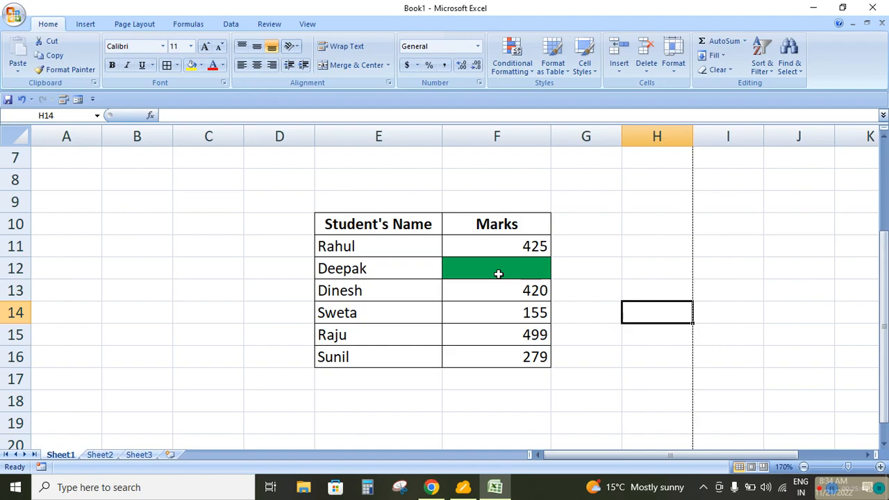
pyautogui.click(495, 315)
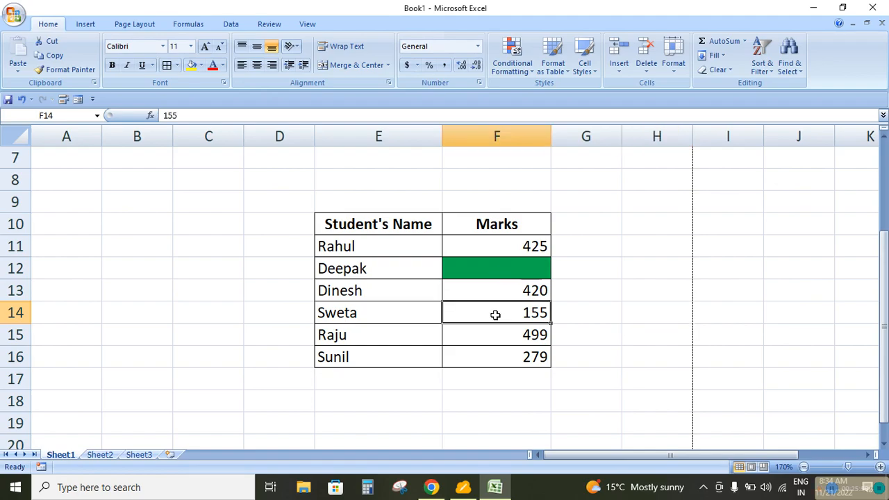
# Test the blanks rule by clearing F14 and by entering 412 in F12, undoing each change
pyautogui.press('Delete')
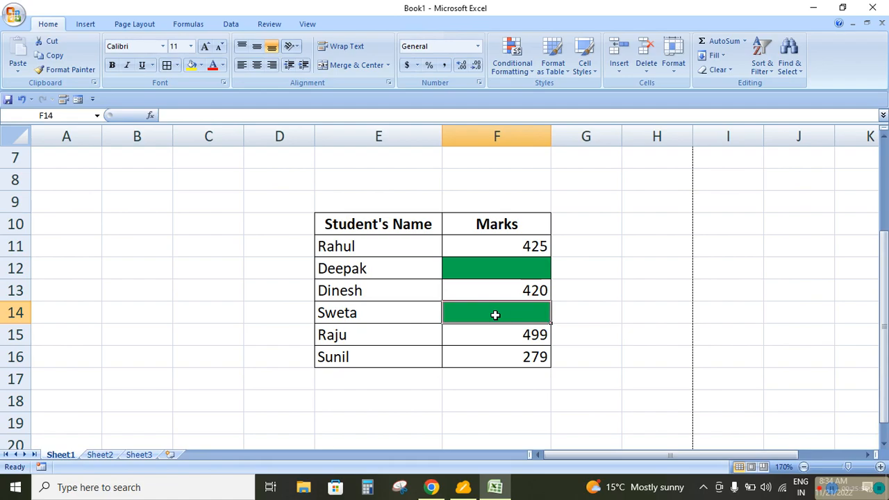
pyautogui.hotkey('ctrl', 'z')
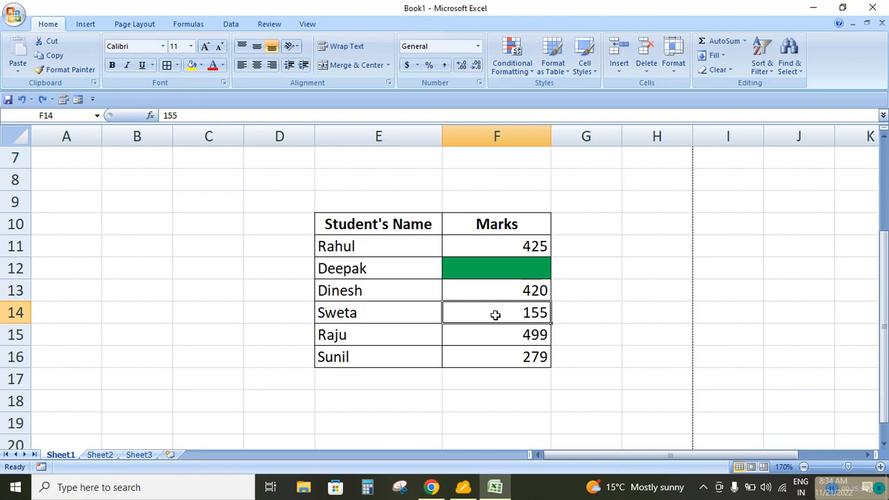
pyautogui.press('Up')
pyautogui.press('Up')
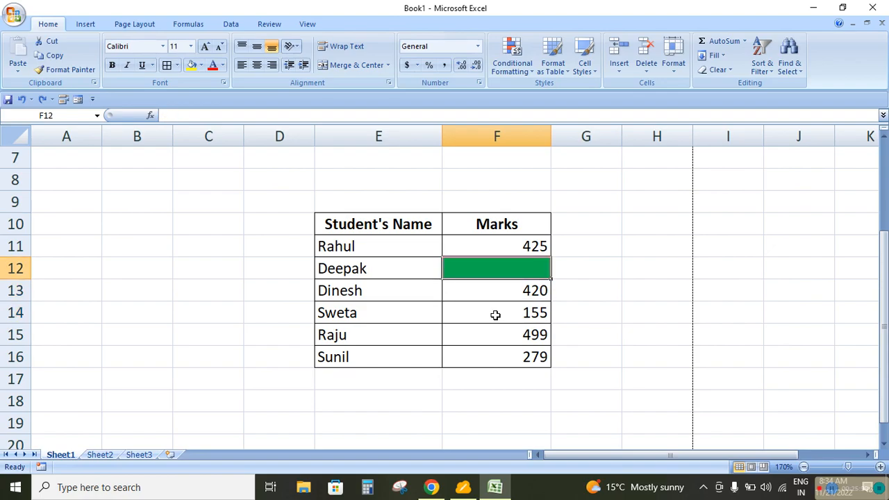
pyautogui.write('412')
pyautogui.press('Return')
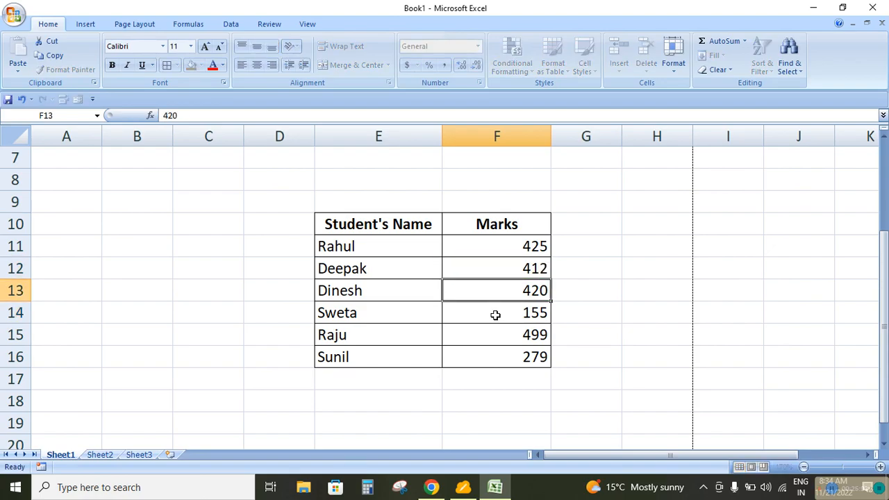
pyautogui.press('Up')
pyautogui.hotkey('ctrl', 'z')
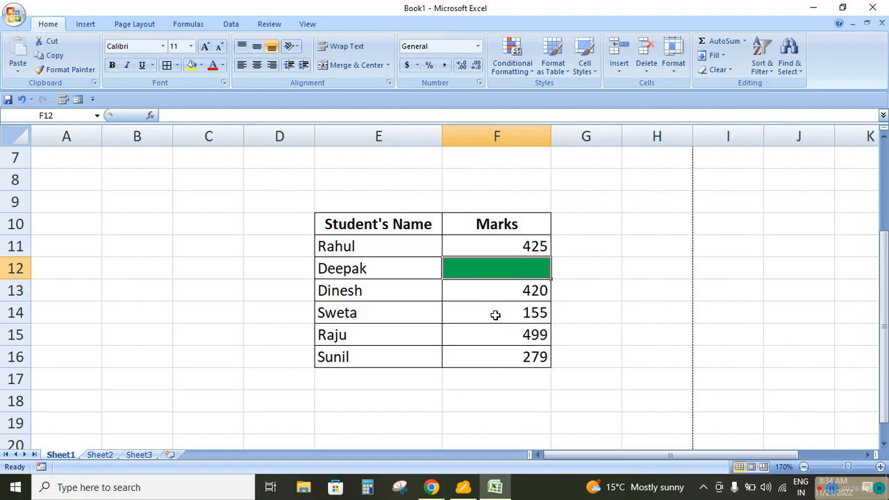
# Clear the conditional formatting rules from the entire sheet
pyautogui.moveTo(511, 249); pyautogui.dragTo(512, 355)
pyautogui.click(512, 57)
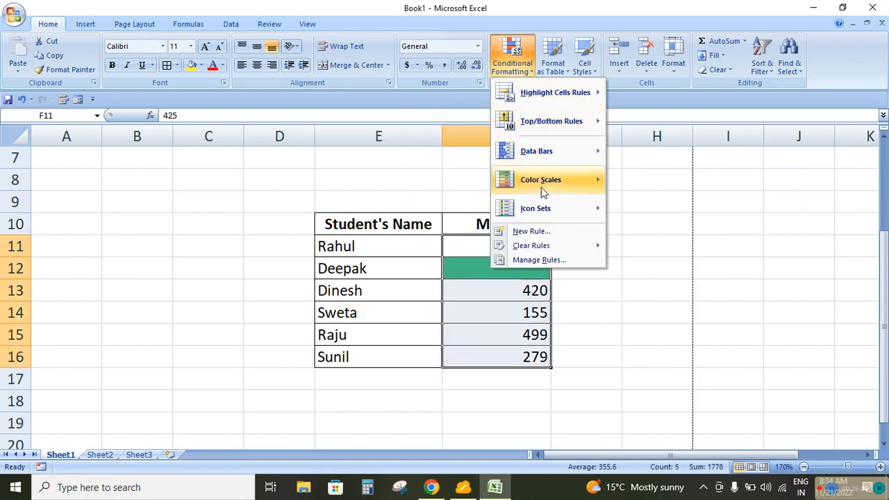
pyautogui.moveTo(547, 246)
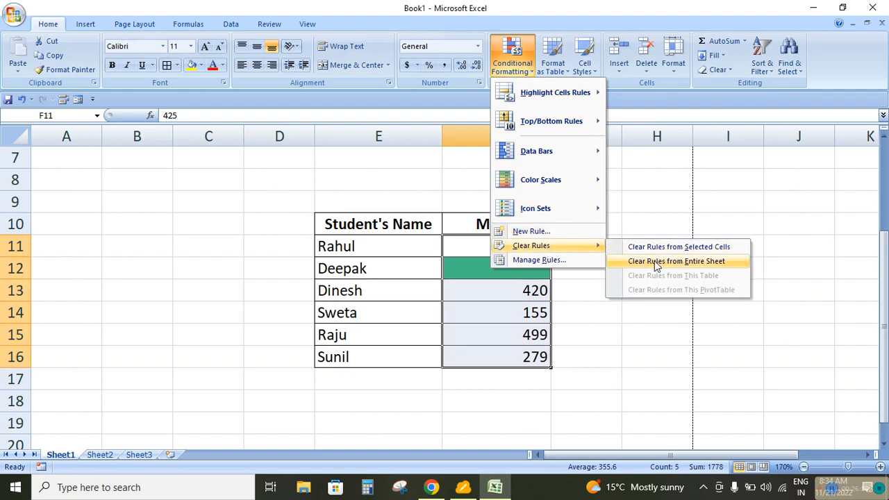
pyautogui.click(627, 261)
# Start a new conditional formatting rule on F11:F16 that formats only cells containing No Blanks
pyautogui.click(527, 78)
pyautogui.click(537, 231)
pyautogui.click(169, 55)
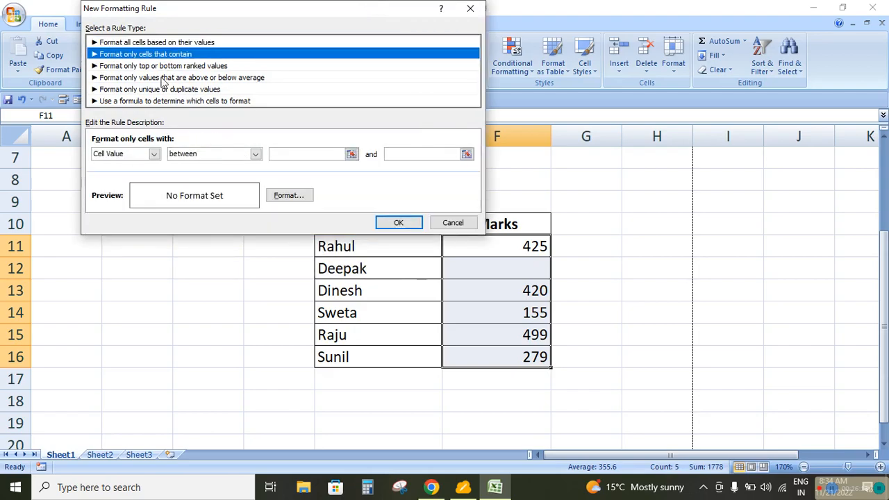
pyautogui.click(156, 154)
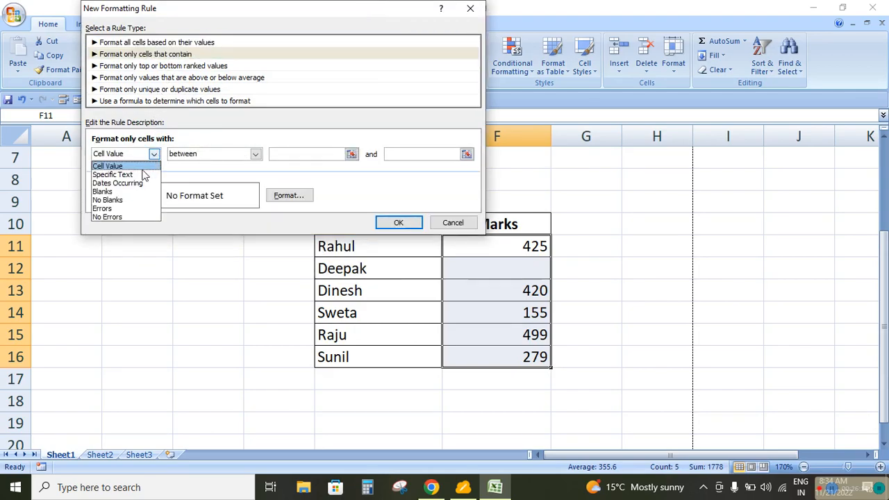
pyautogui.click(124, 201)
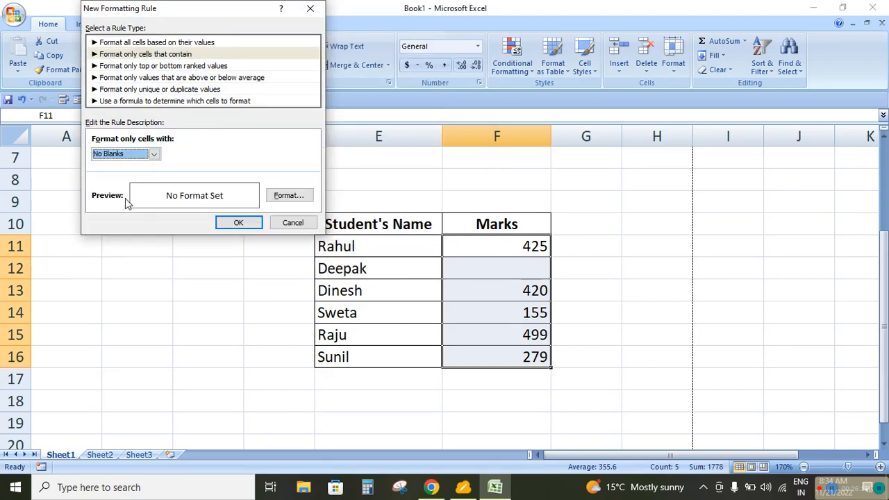
# Give the No Blanks rule a green fill and apply it to F11:F16
pyautogui.click(284, 200)
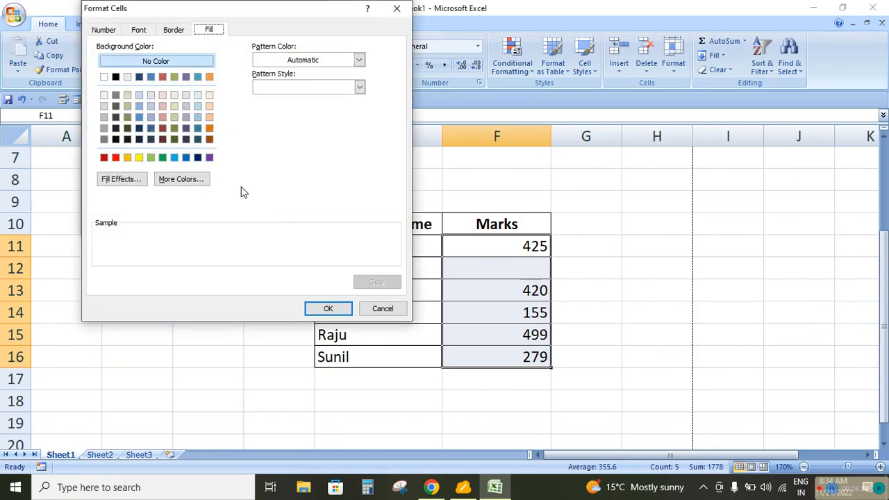
pyautogui.click(164, 159)
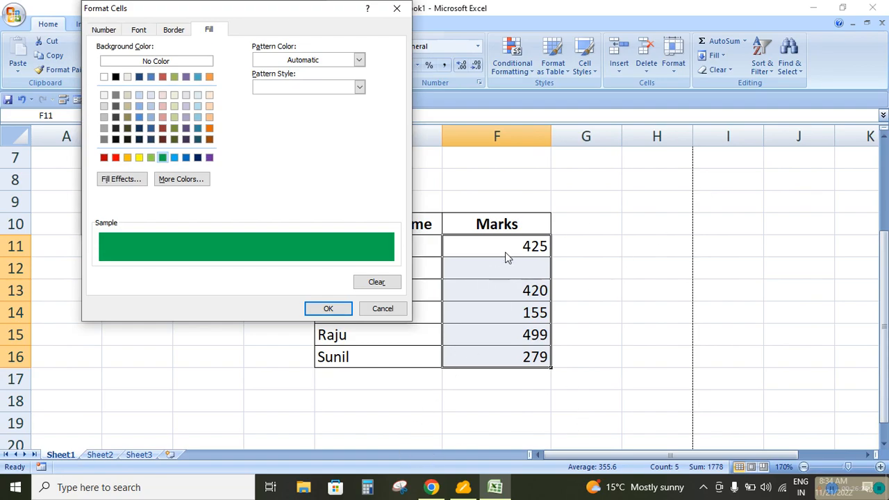
pyautogui.click(337, 310)
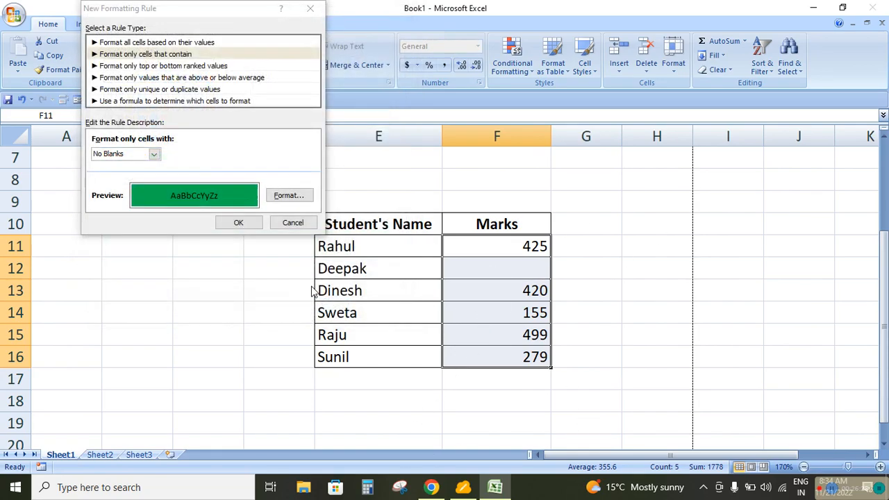
pyautogui.click(248, 223)
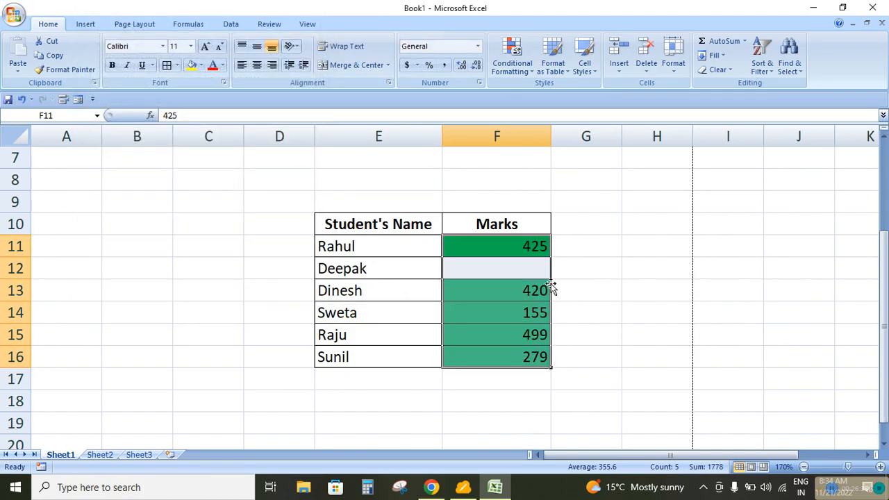
pyautogui.click(625, 272)
# Test the No Blanks rule by entering 125 in F12 and deleting it again
pyautogui.click(486, 267)
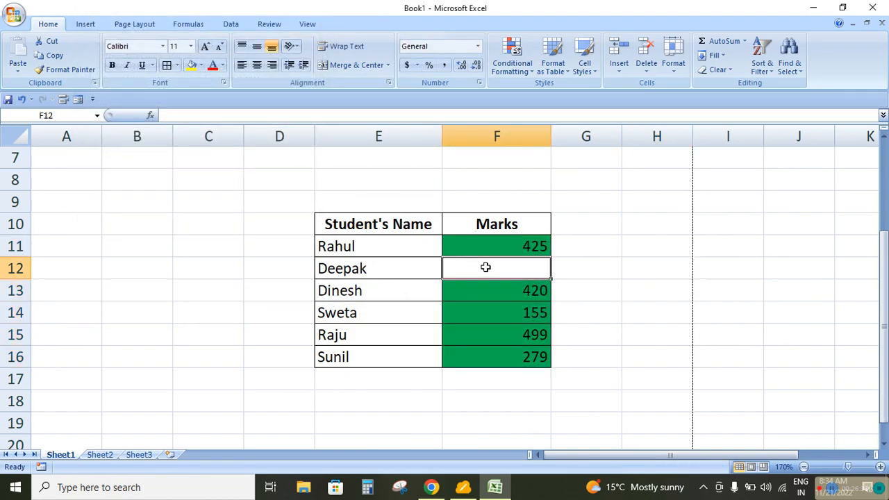
pyautogui.write('125')
pyautogui.press('Return')
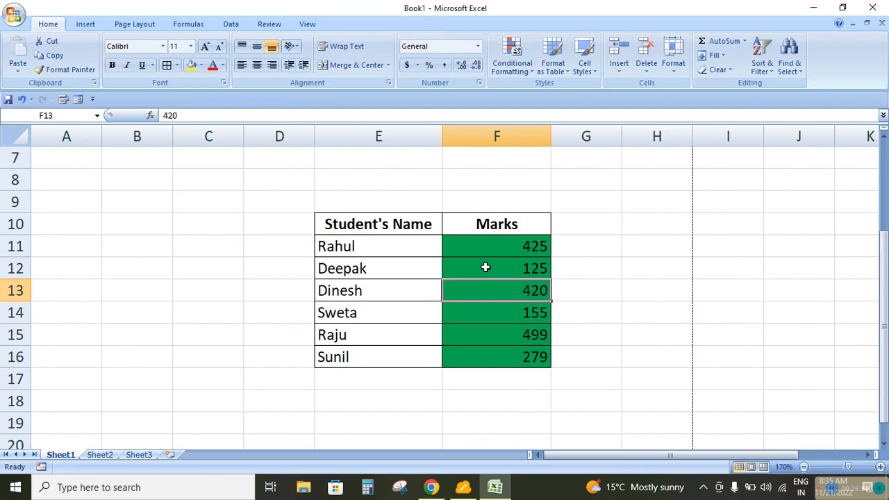
pyautogui.click(486, 268)
pyautogui.press('Delete')
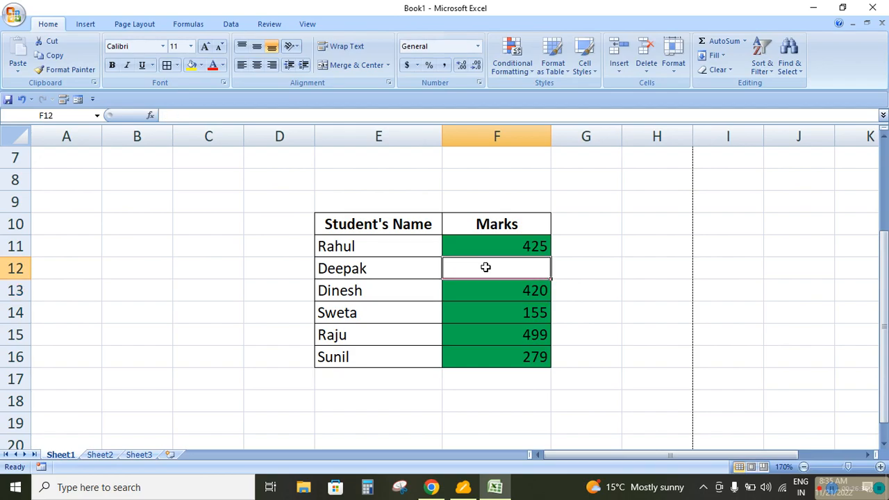
# Clear the conditional formatting rules from the selected marks cells F11:F16
pyautogui.moveTo(491, 242); pyautogui.dragTo(503, 356)
pyautogui.click(514, 63)
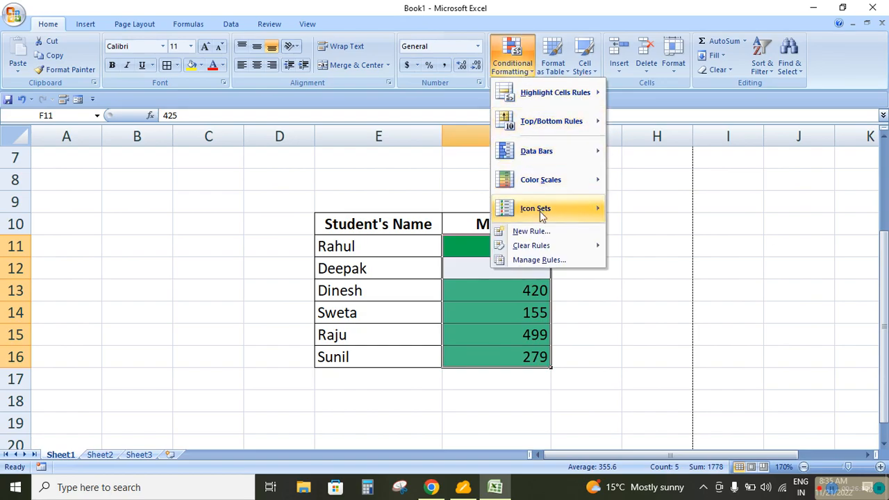
pyautogui.moveTo(538, 245)
pyautogui.click(663, 247)
pyautogui.click(517, 71)
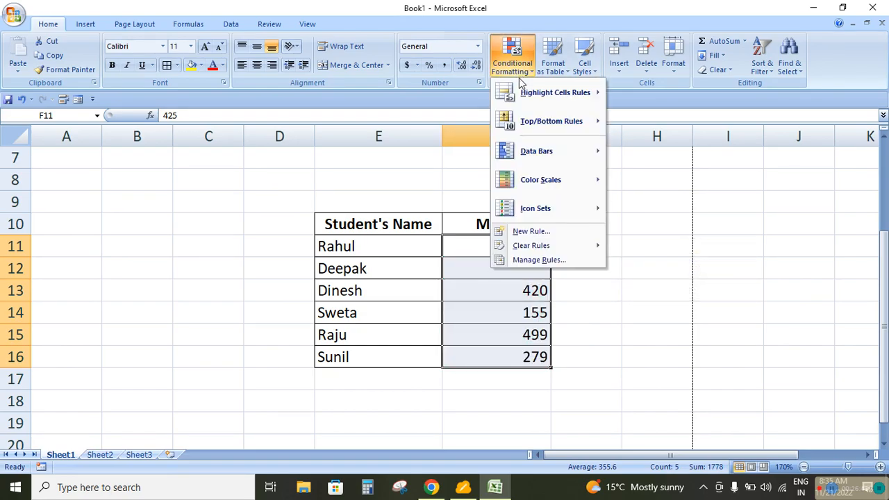
pyautogui.click(536, 234)
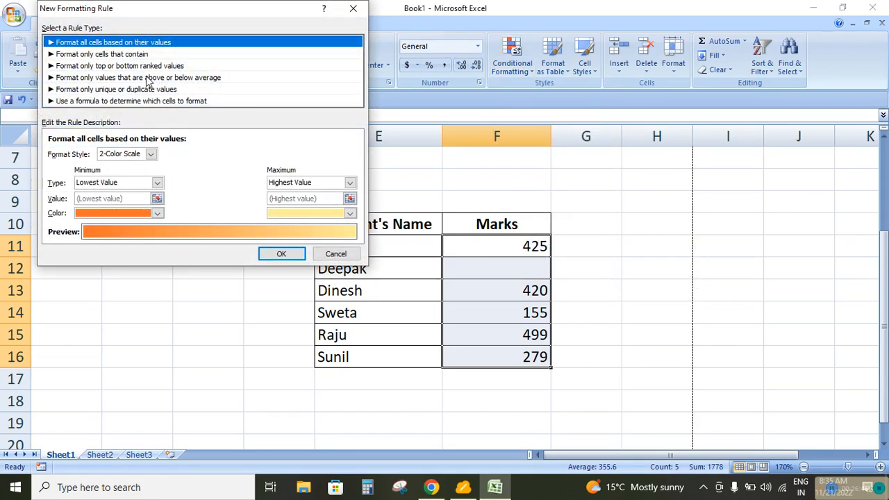
pyautogui.click(127, 55)
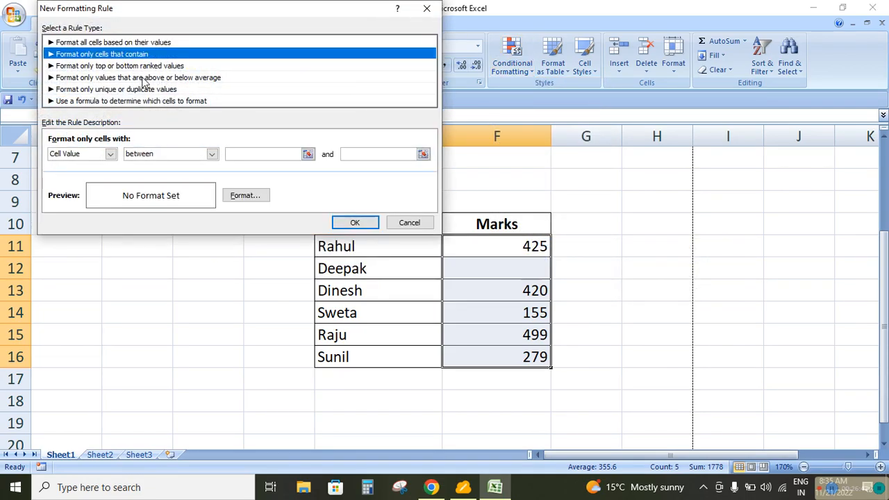
pyautogui.click(111, 153)
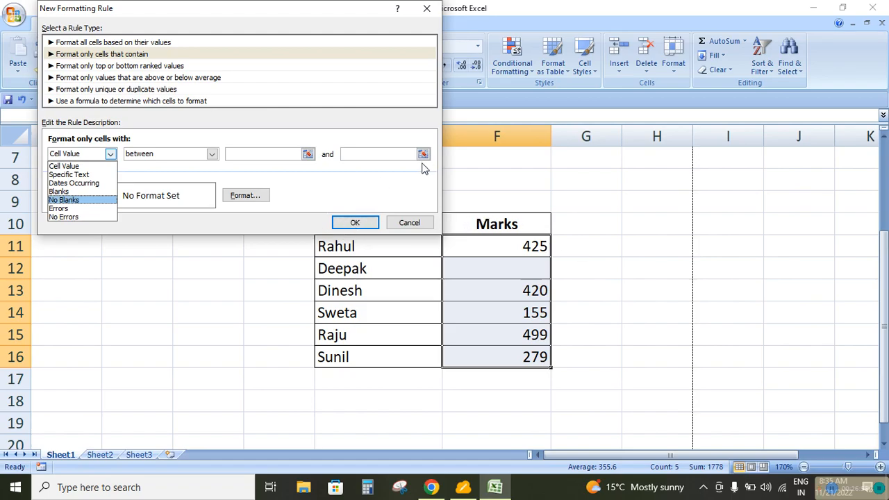
pyautogui.click(598, 257)
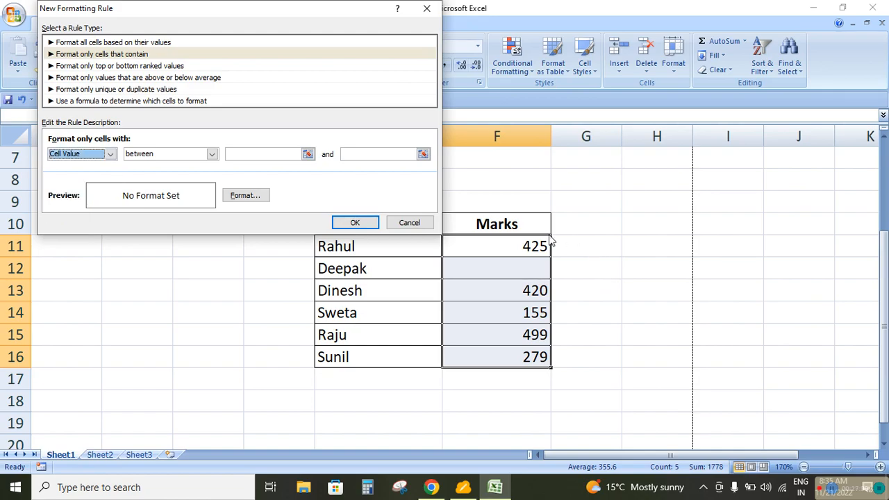
pyautogui.click(415, 225)
# Enter the heading % in G10 beside the Marks column
pyautogui.click(589, 224)
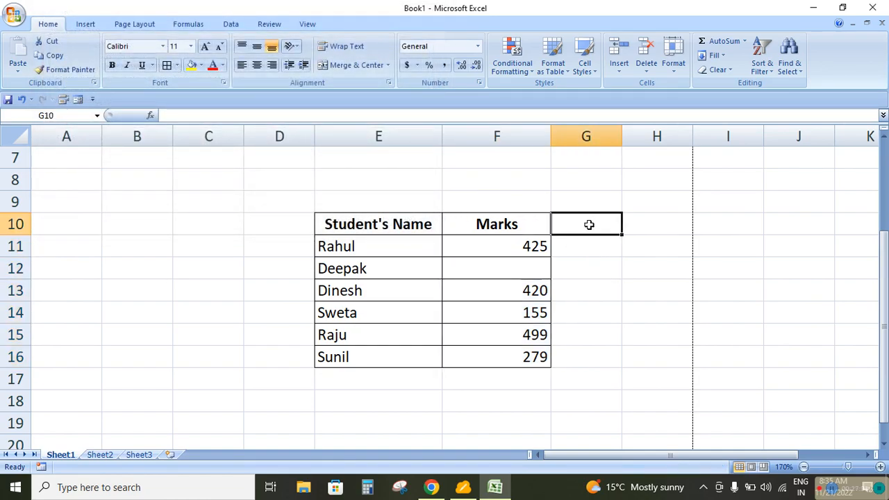
pyautogui.write('%')
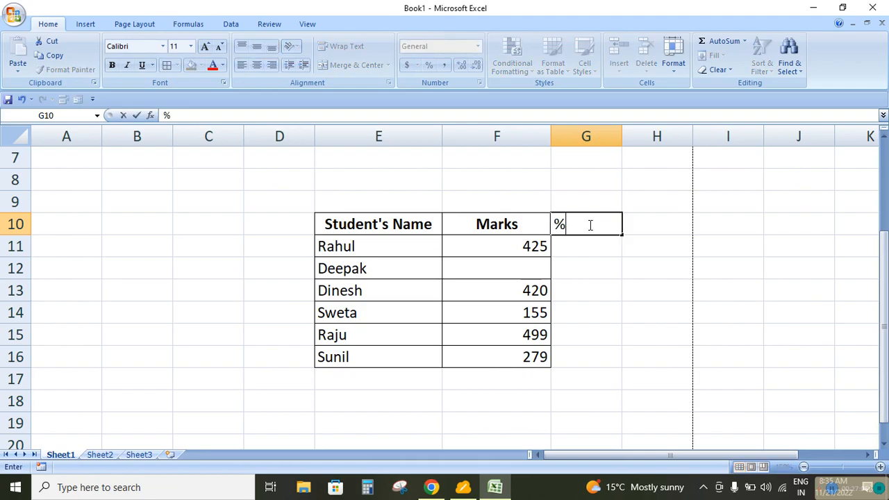
pyautogui.press('Return')
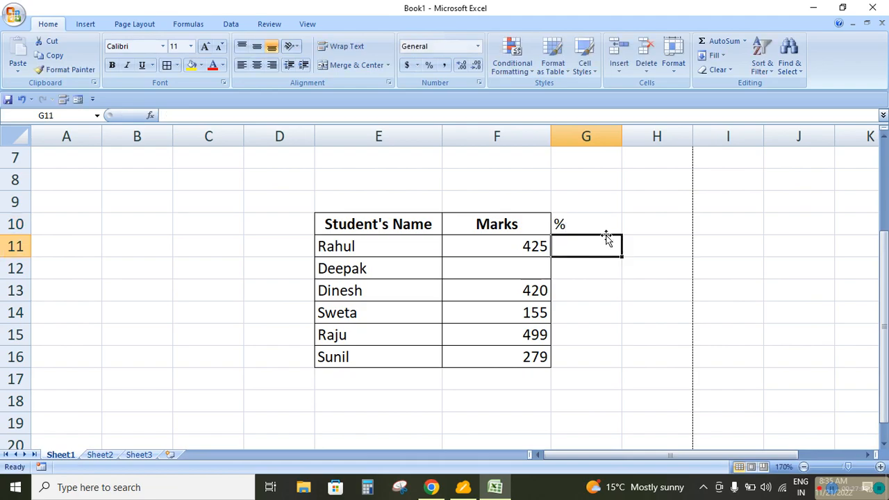
# Add borders around all cells of G10:G16 and make the % heading in G10 centred and bold
pyautogui.moveTo(598, 224); pyautogui.dragTo(597, 351)
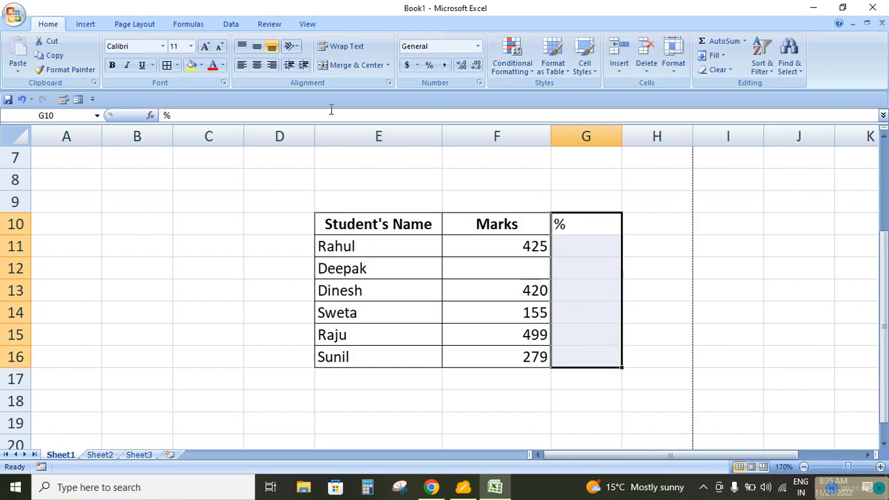
pyautogui.click(589, 229)
pyautogui.click(256, 68)
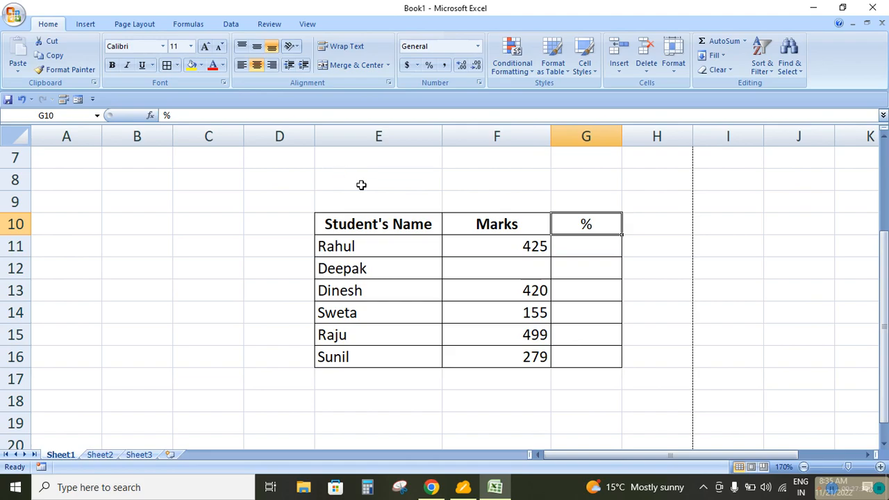
pyautogui.hotkey('ctrl', 'b')
# Fill the blank marks cell F12 with 410
pyautogui.click(585, 247)
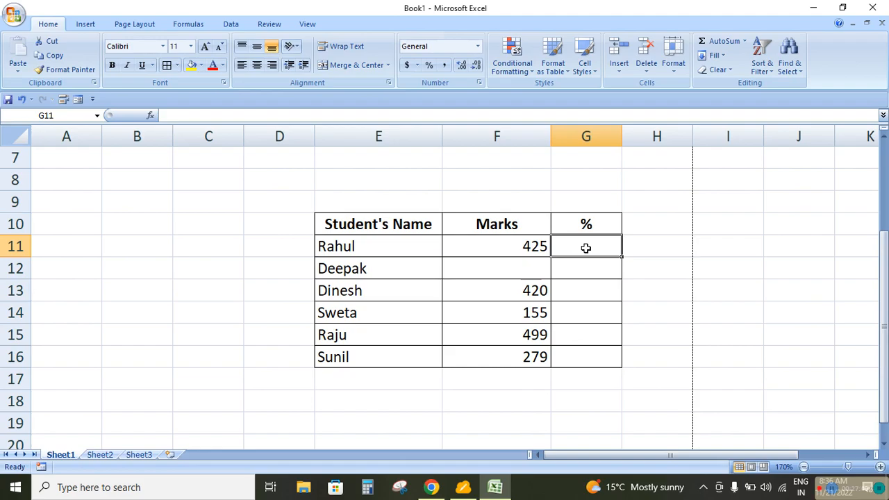
pyautogui.click(530, 270)
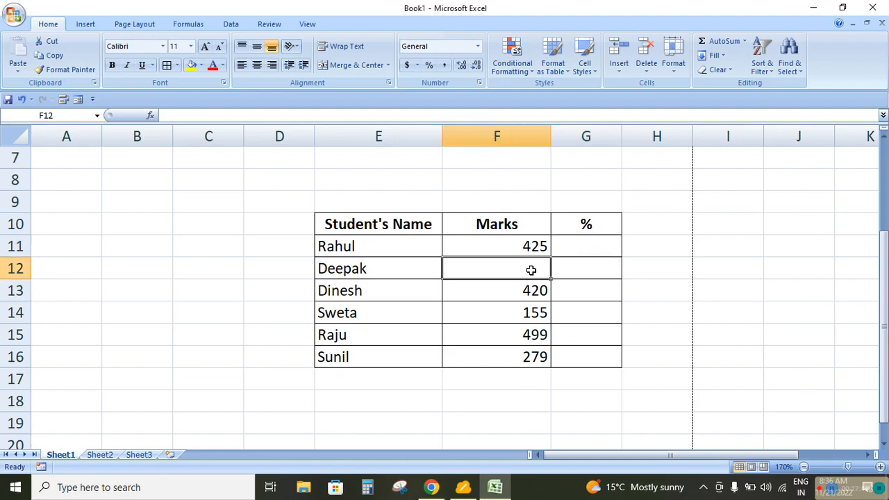
pyautogui.write('410')
pyautogui.press('Return')
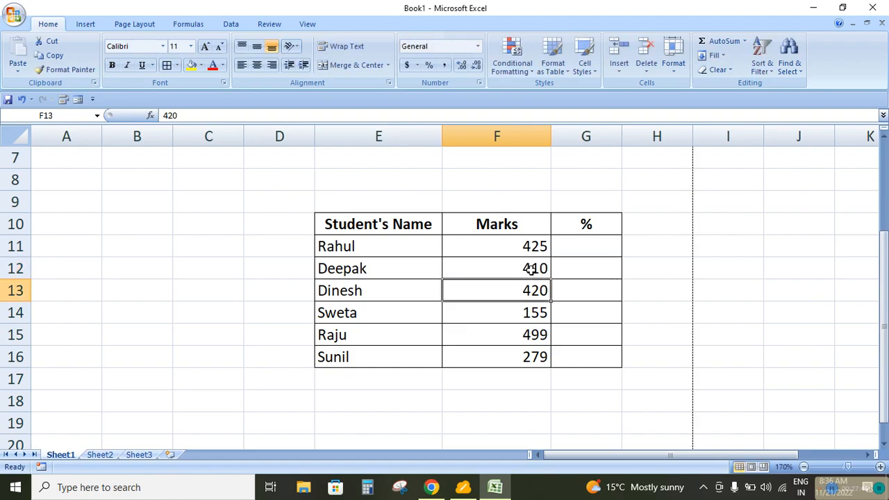
# Enter the percentage formula =F11*100/500 in G11 for the first student
pyautogui.click(591, 247)
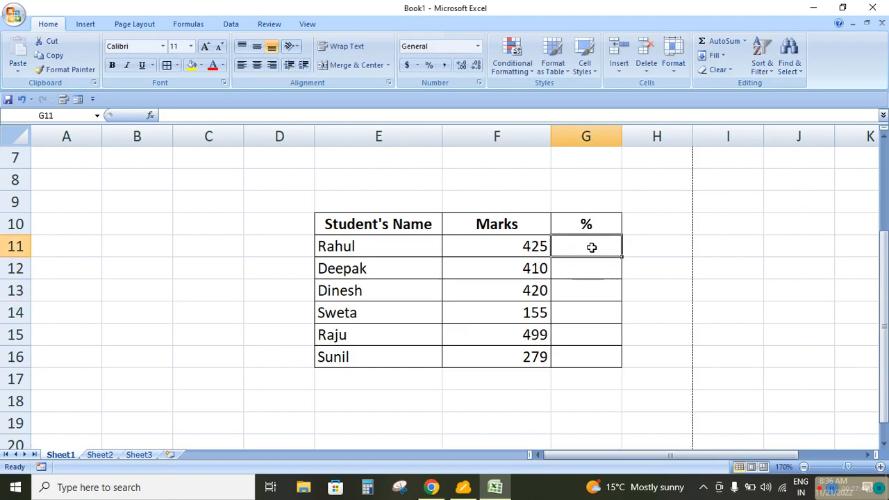
pyautogui.write('=')
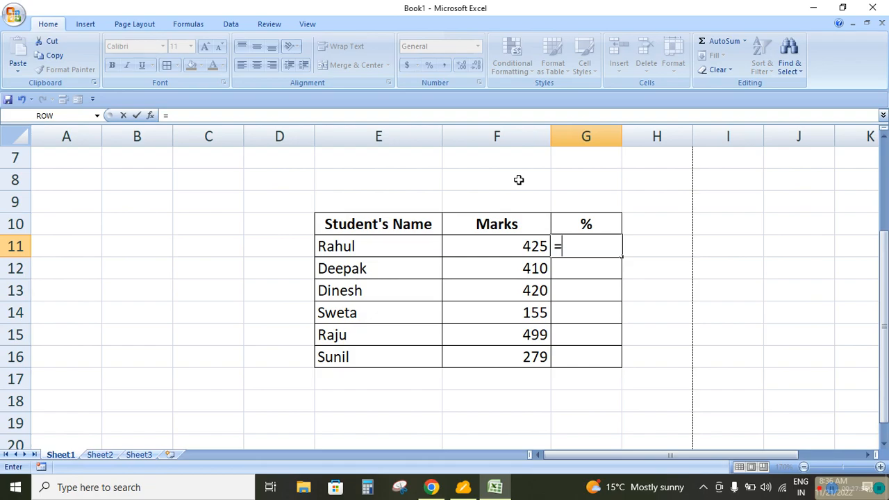
pyautogui.click(515, 244)
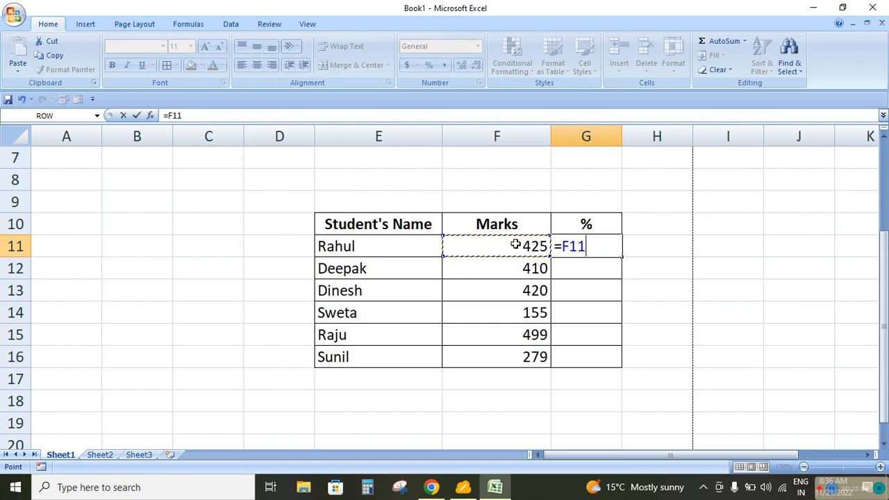
pyautogui.write('*10')
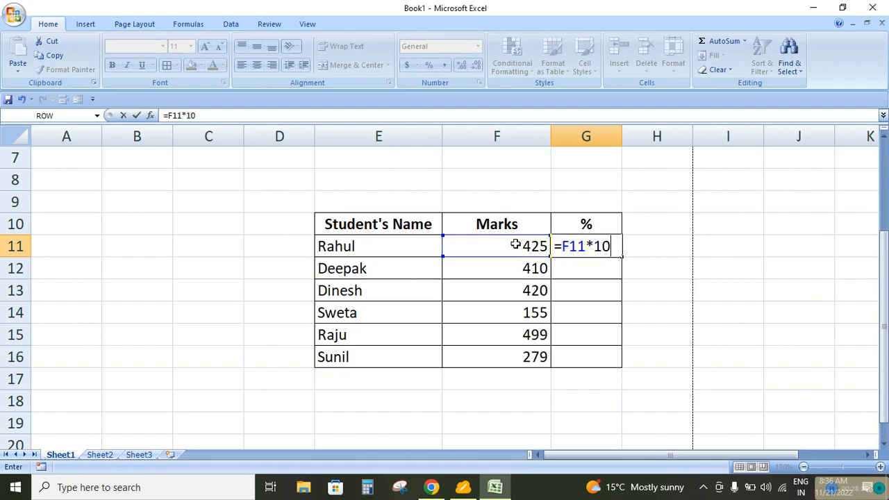
pyautogui.write('0/500')
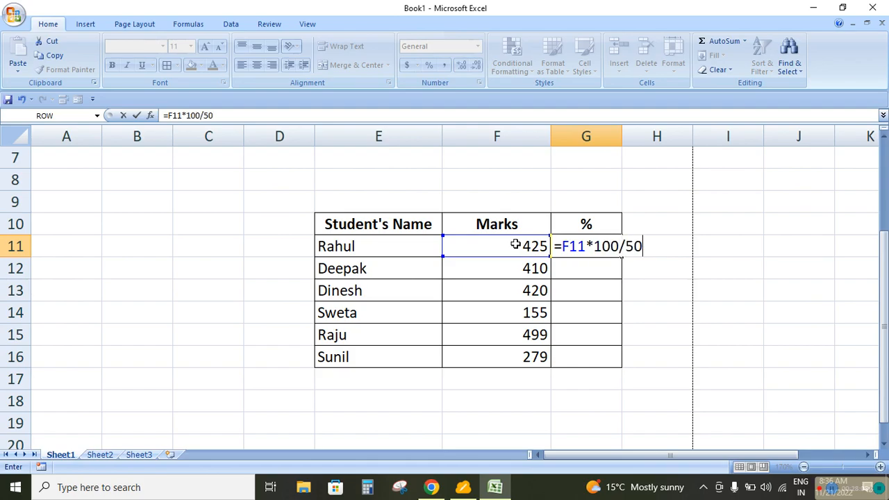
pyautogui.press('Return')
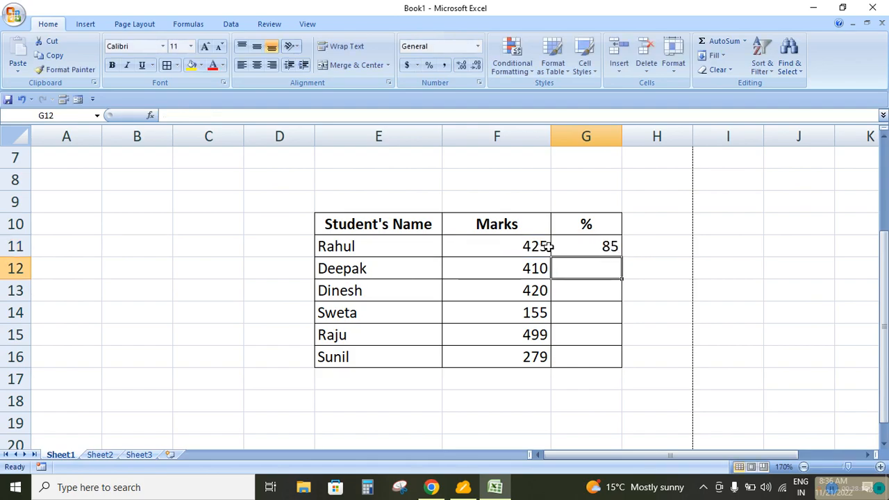
# Fill the percentage formula from G11 down through G16 for the remaining students
pyautogui.click(588, 241)
pyautogui.moveTo(621, 257); pyautogui.dragTo(619, 360)
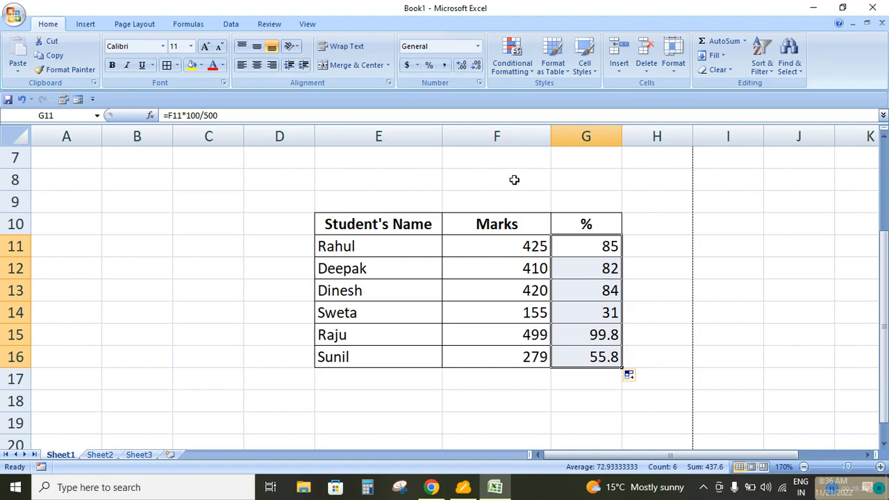
pyautogui.click(658, 325)
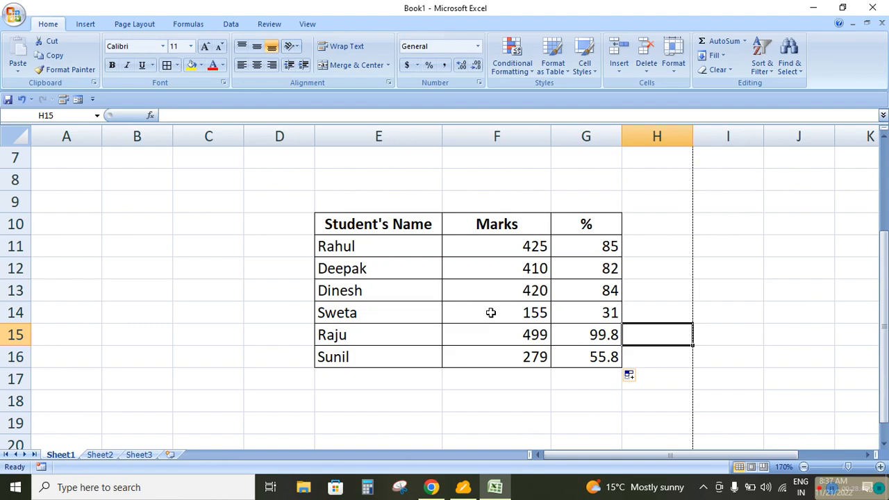
# Replace the marks in F13 with 42o, using the letter o instead of a zero
pyautogui.click(496, 292)
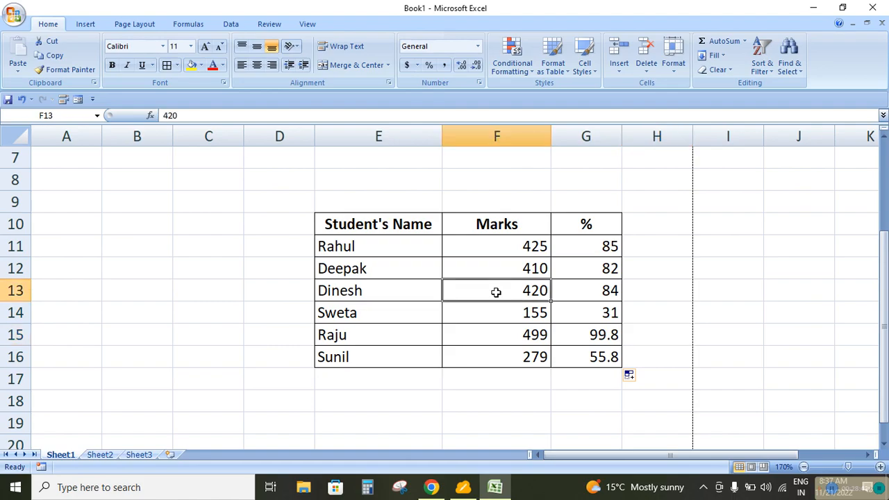
pyautogui.write('42o')
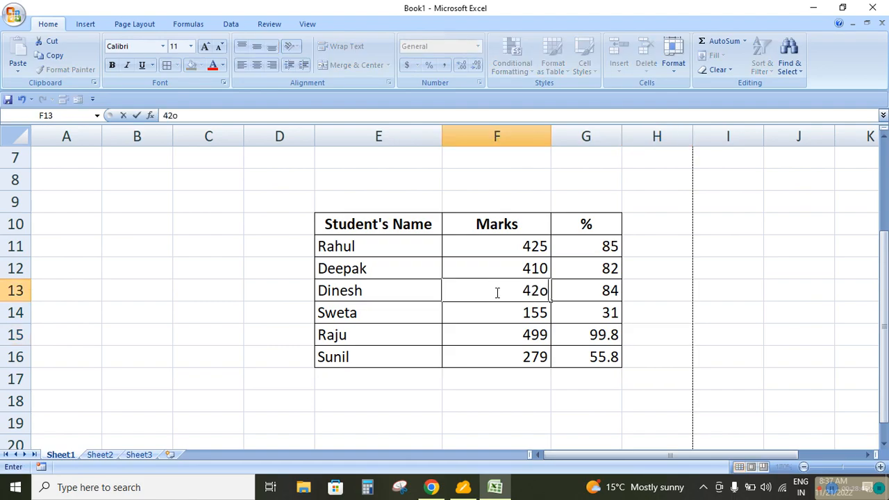
pyautogui.press('Return')
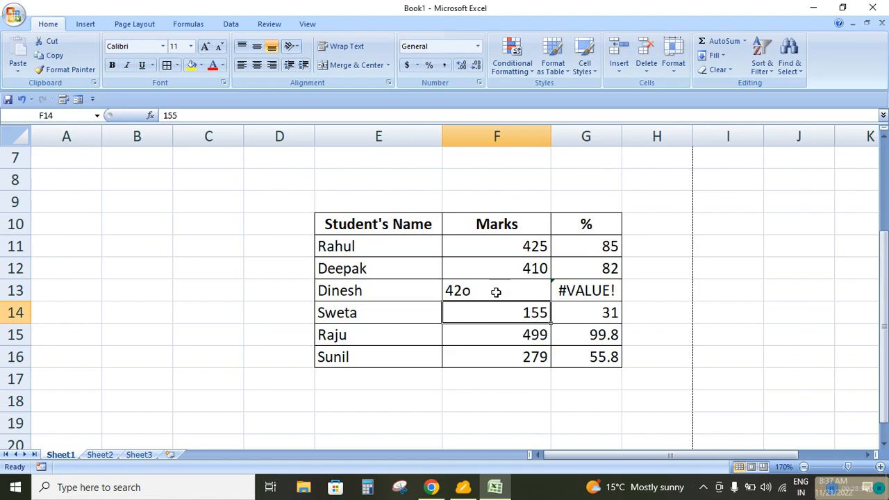
pyautogui.press('Down')
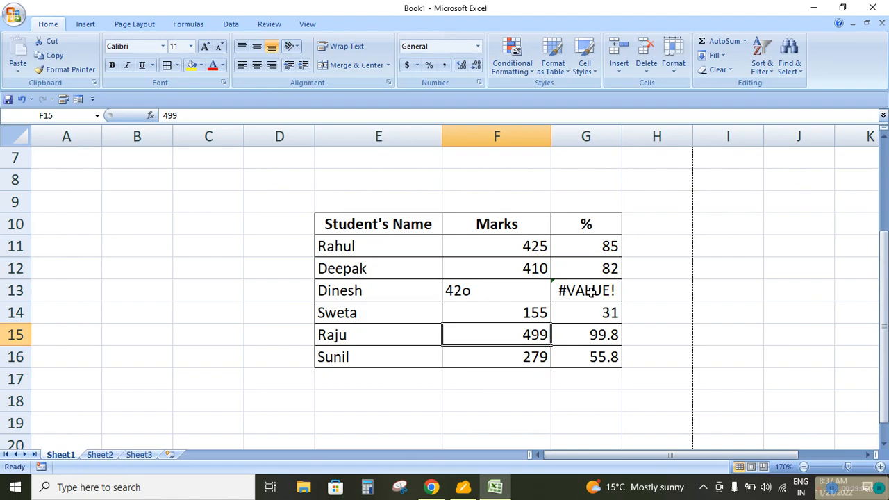
# Replace the marks in F12 with the mixed text 4o1, using the letter o
pyautogui.click(495, 264)
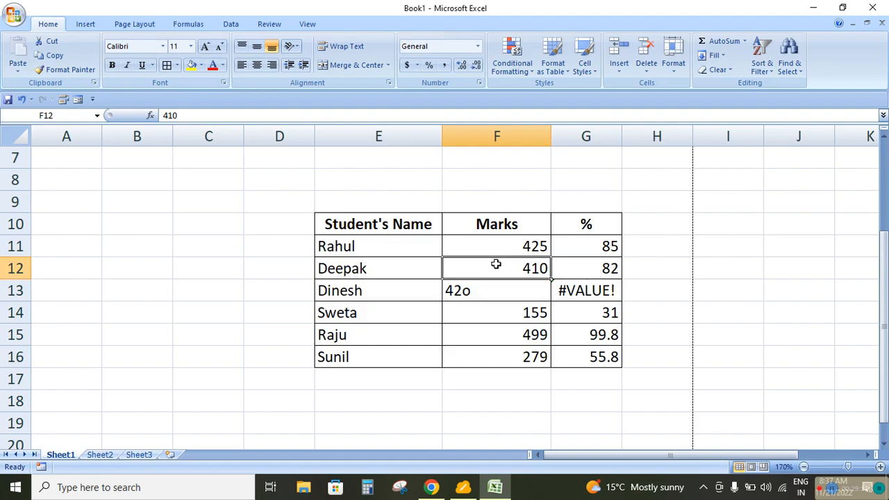
pyautogui.write('4o')
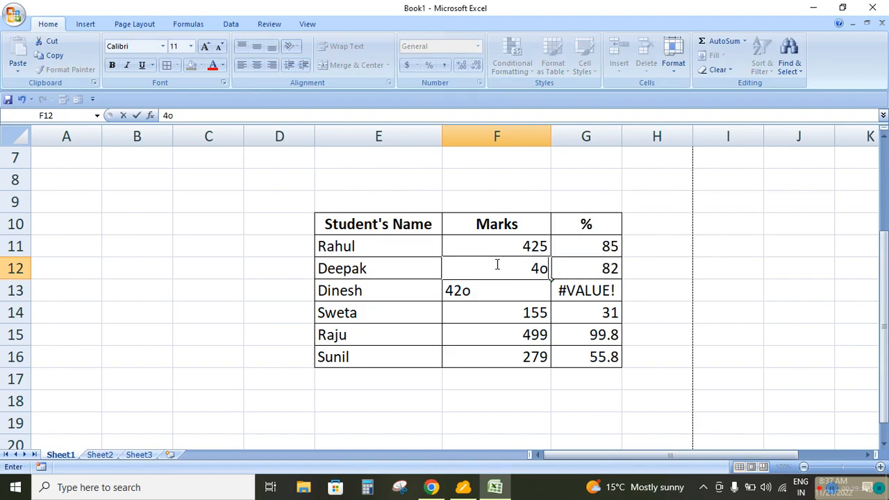
pyautogui.write('1')
pyautogui.press('Return')
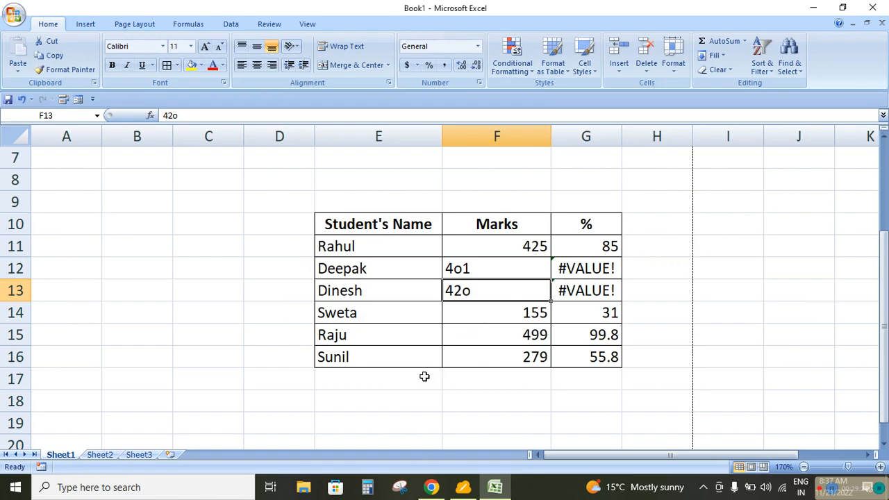
# Compare the text entry in name cell E11 with the numeric entry in marks cell F11
pyautogui.scroll(-1, 388, 368)
pyautogui.scroll(2, 422, 359)
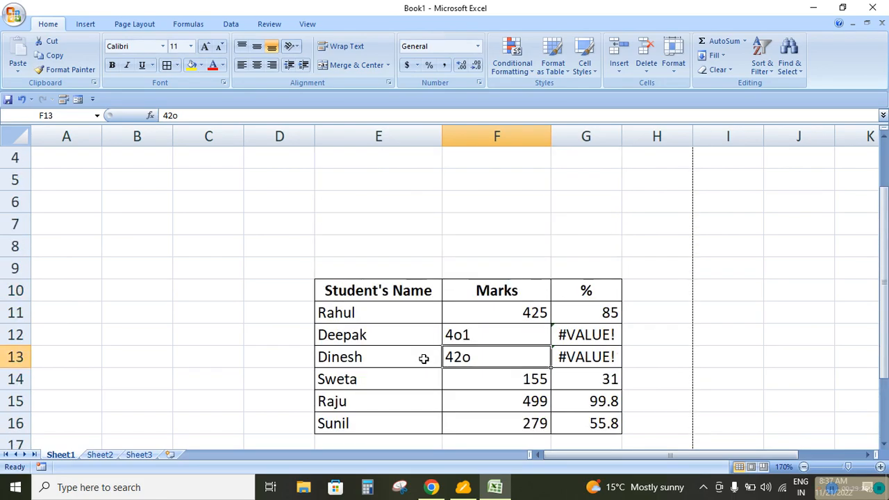
pyautogui.scroll(-1, 521, 333)
pyautogui.click(337, 266)
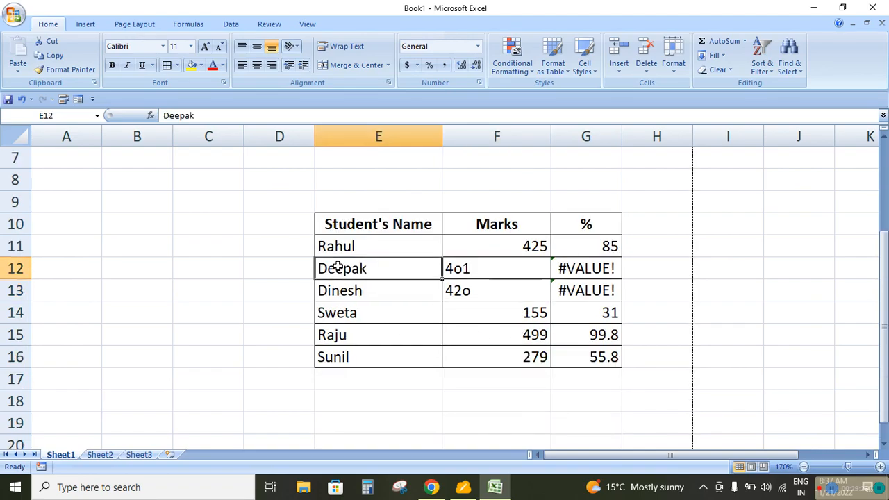
pyautogui.click(409, 246)
pyautogui.click(531, 248)
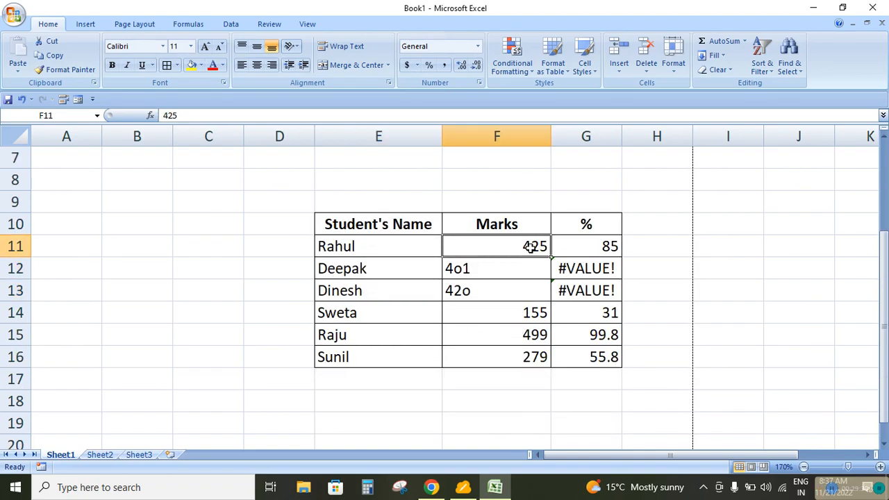
pyautogui.click(423, 244)
pyautogui.click(507, 243)
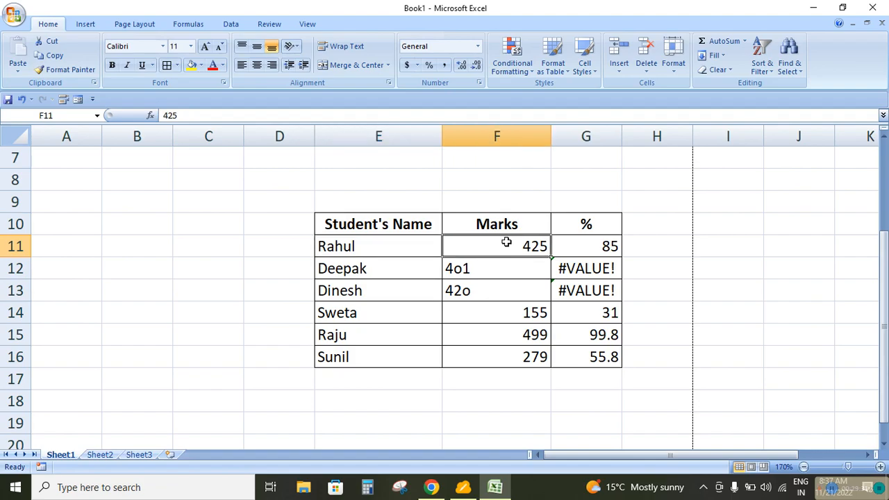
pyautogui.click(405, 250)
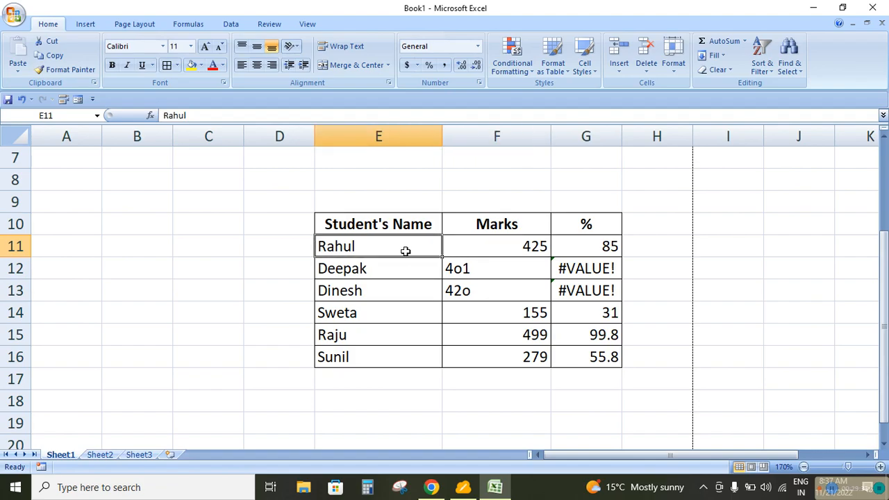
pyautogui.click(522, 250)
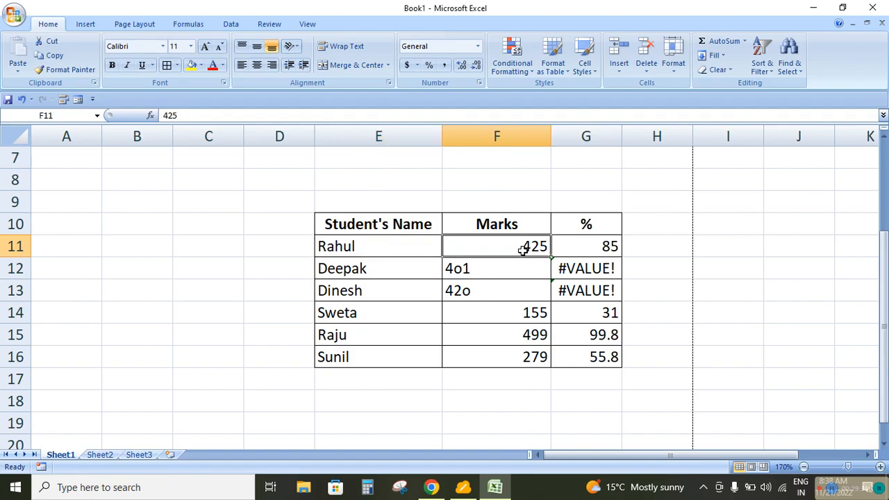
pyautogui.click(391, 243)
# Enter the formula =E11+F11 in H11 to add the name cell to the marks cell
pyautogui.click(664, 246)
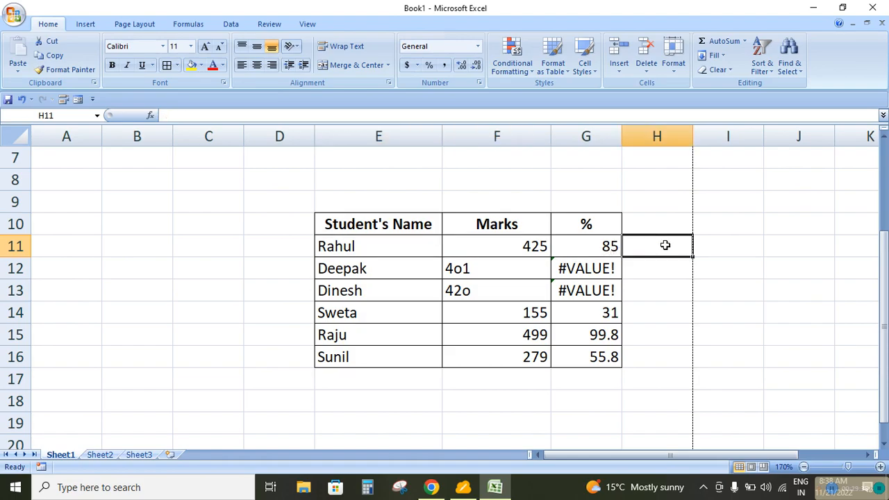
pyautogui.write('=')
pyautogui.click(347, 247)
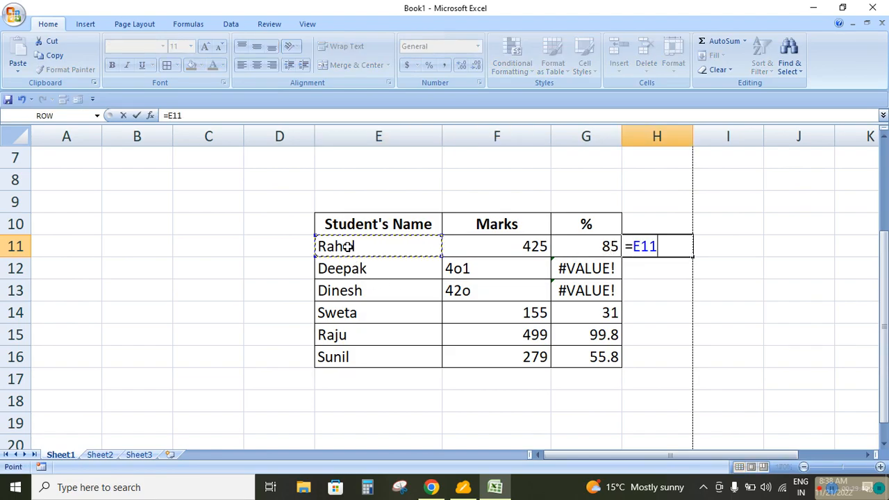
pyautogui.write('+')
pyautogui.click(491, 247)
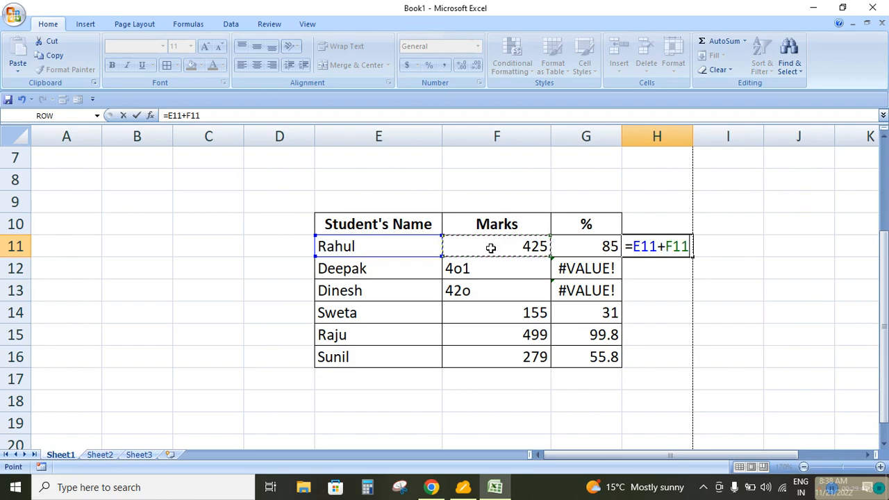
pyautogui.press('Return')
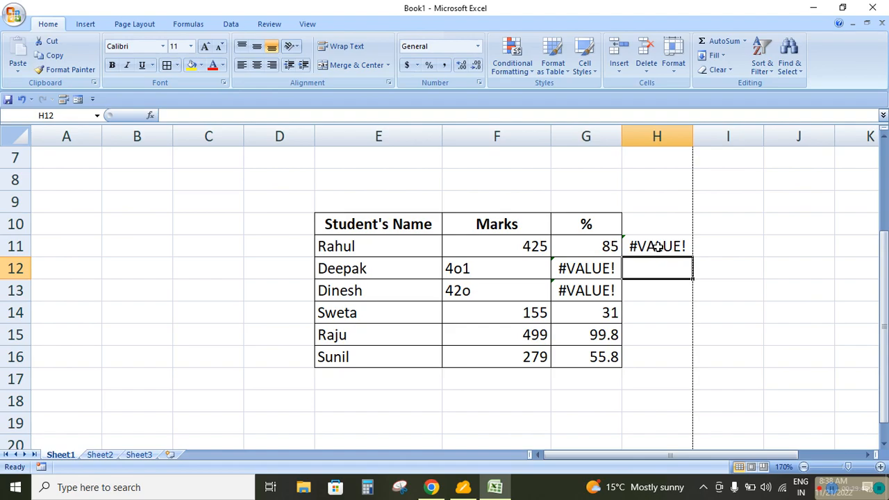
pyautogui.click(648, 230)
pyautogui.moveTo(648, 230); pyautogui.dragTo(657, 350)
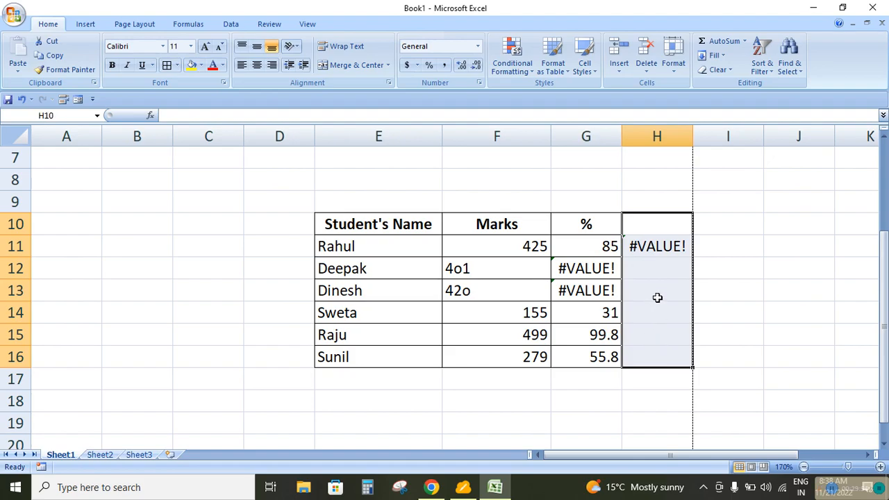
pyautogui.click(725, 231)
# Start a new conditional formatting rule for G11:G16 that formats only cells that contain Errors
pyautogui.moveTo(574, 251); pyautogui.dragTo(588, 356)
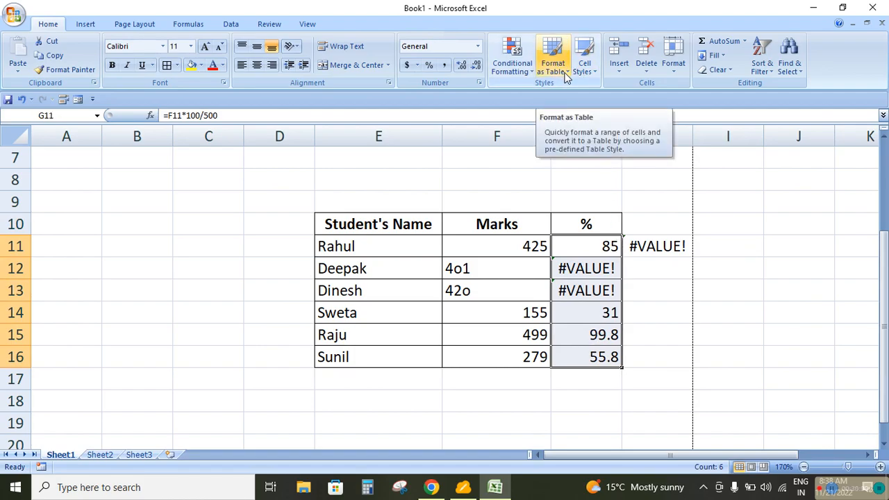
pyautogui.click(525, 75)
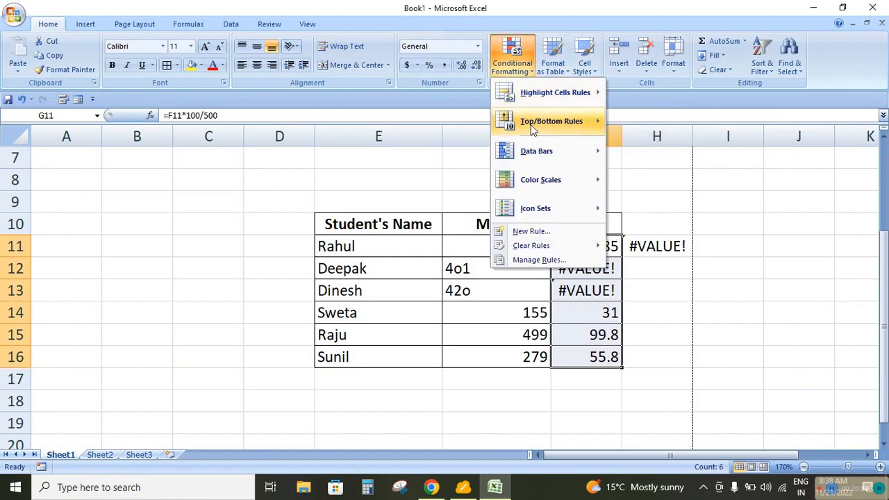
pyautogui.click(536, 231)
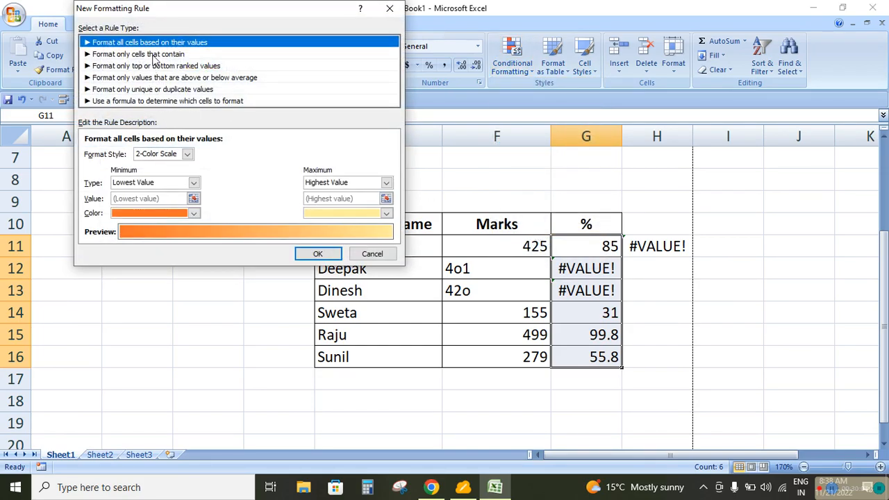
pyautogui.click(154, 56)
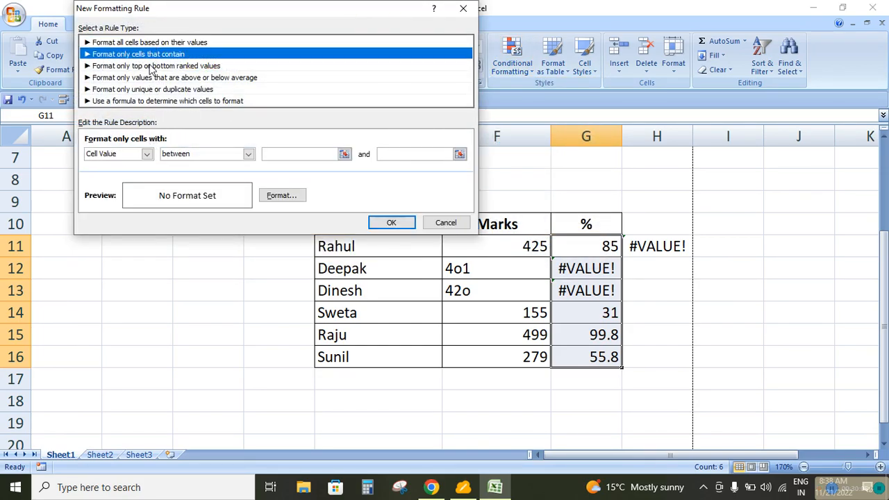
pyautogui.click(147, 155)
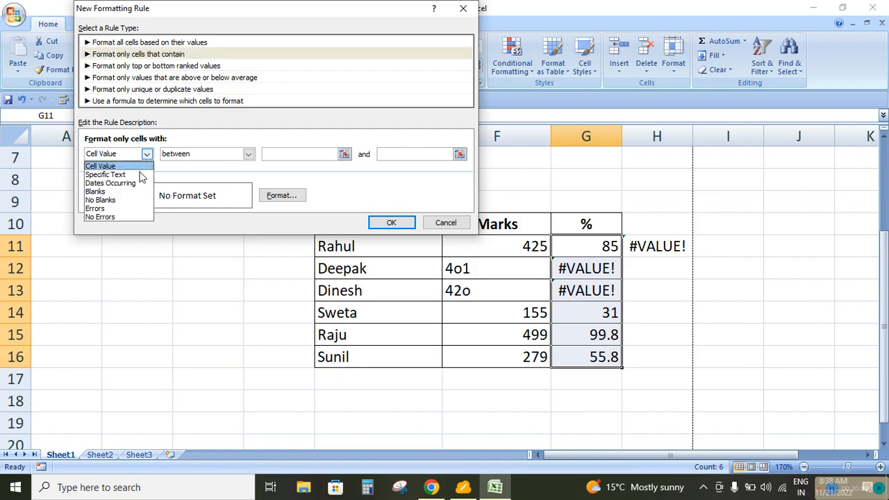
pyautogui.click(119, 209)
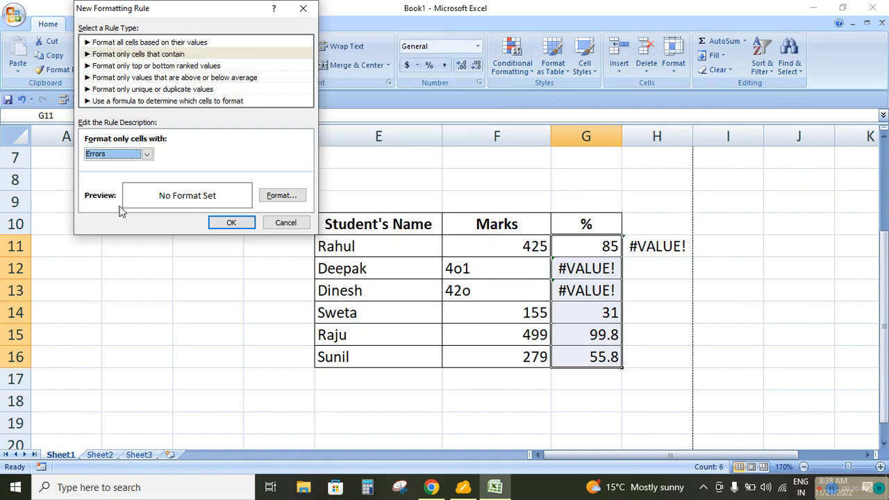
# Give the Errors rule a green fill and apply it to the percentage cells
pyautogui.click(281, 196)
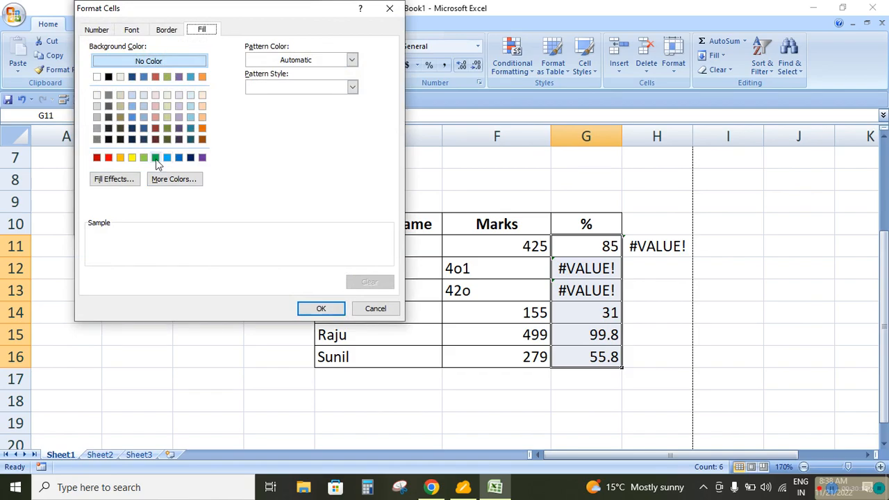
pyautogui.click(155, 159)
pyautogui.click(319, 310)
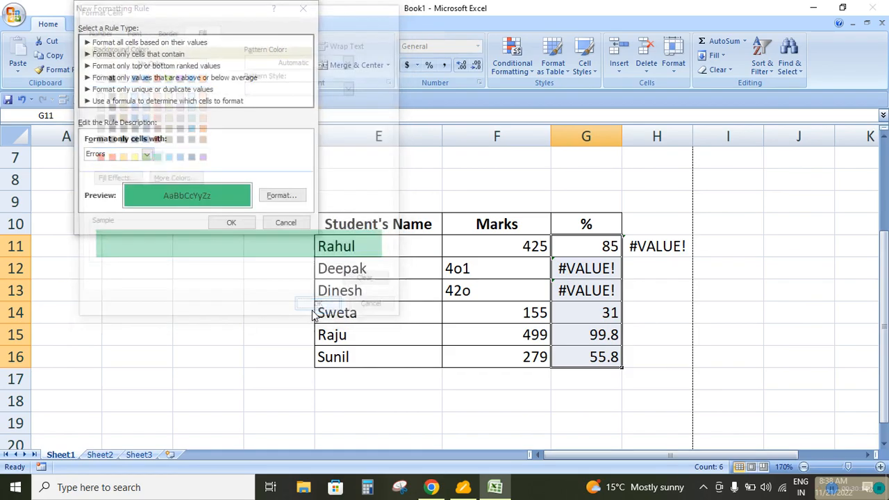
pyautogui.click(231, 222)
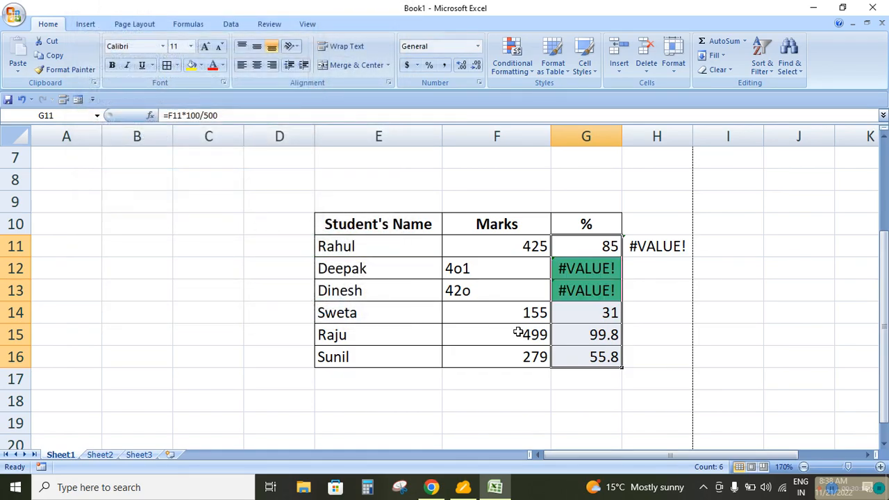
pyautogui.click(590, 272)
pyautogui.click(587, 295)
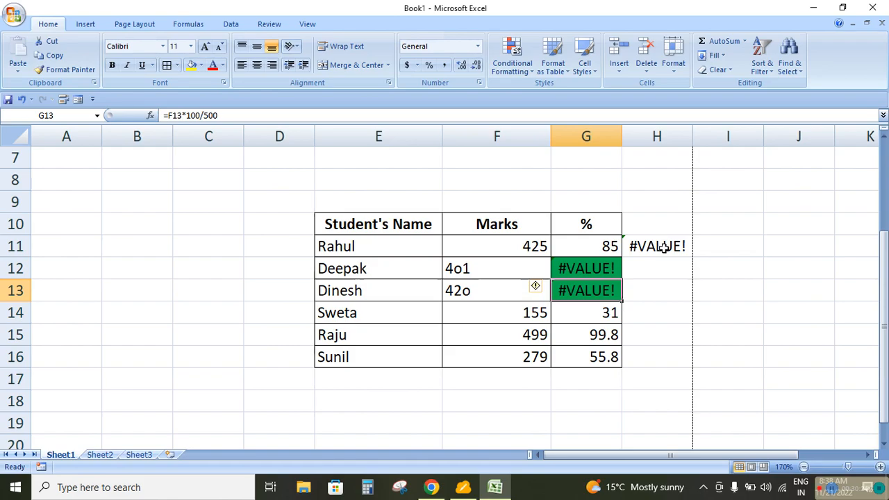
# Correct the text entries in the Marks column by entering 401 in F12 and 420 in F13
pyautogui.click(490, 271)
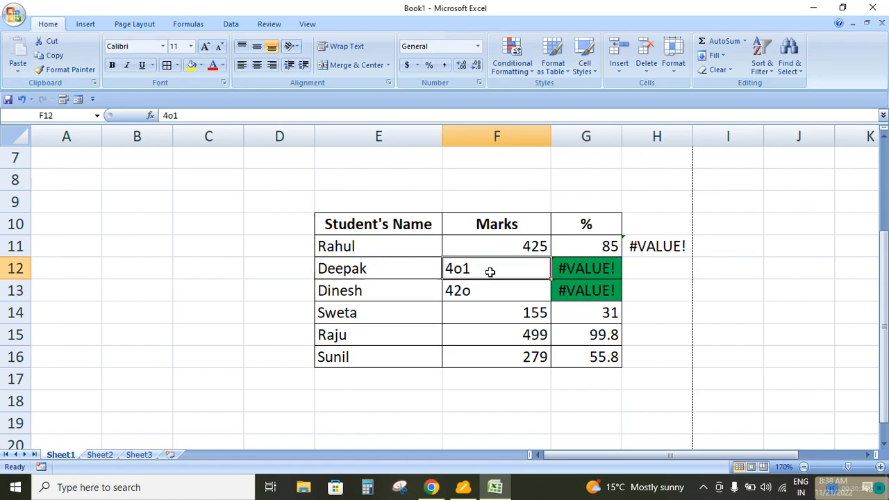
pyautogui.write('401')
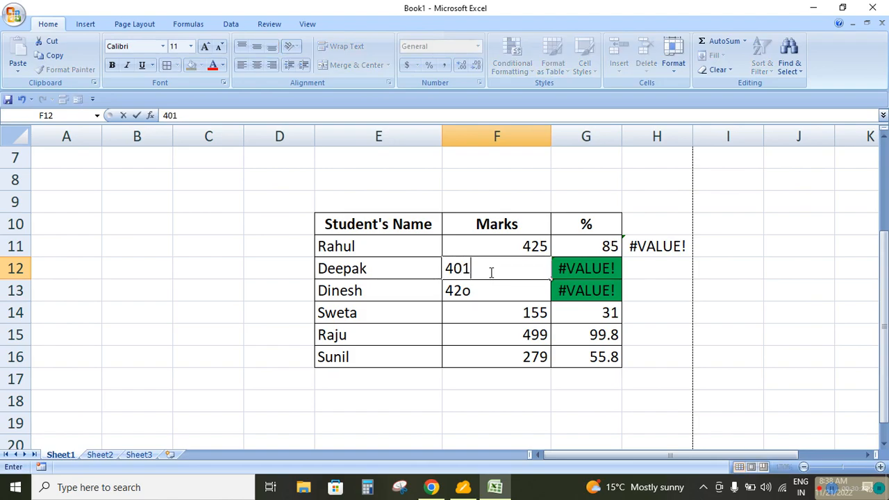
pyautogui.press('Return')
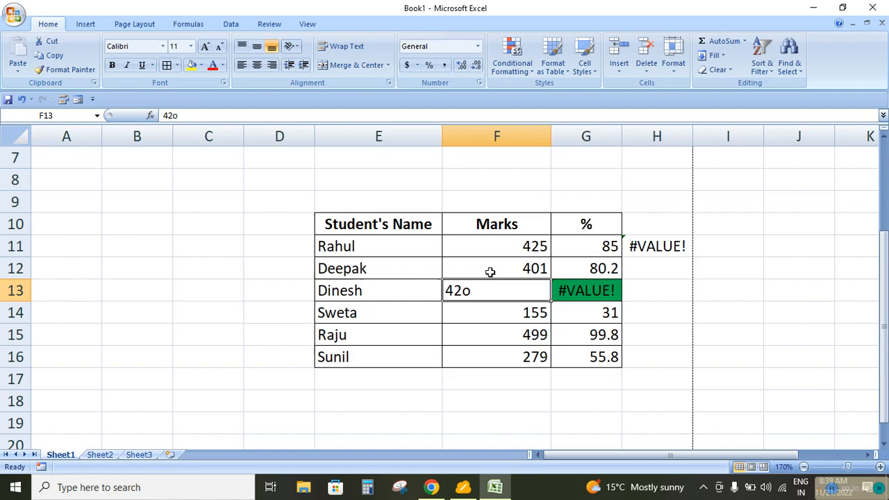
pyautogui.write('420')
pyautogui.press('Return')
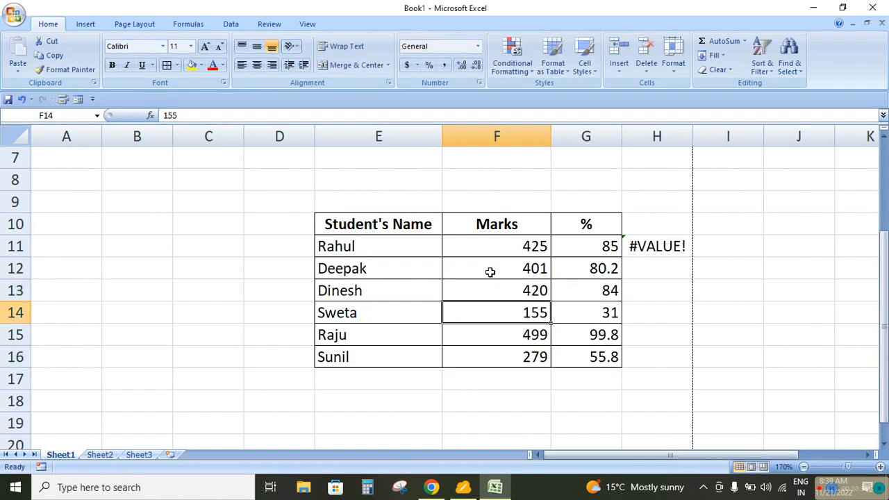
# Start a new conditional formatting rule for G11:G16 that formats only cells that contain No Errors
pyautogui.moveTo(578, 247); pyautogui.dragTo(587, 360)
pyautogui.click(512, 57)
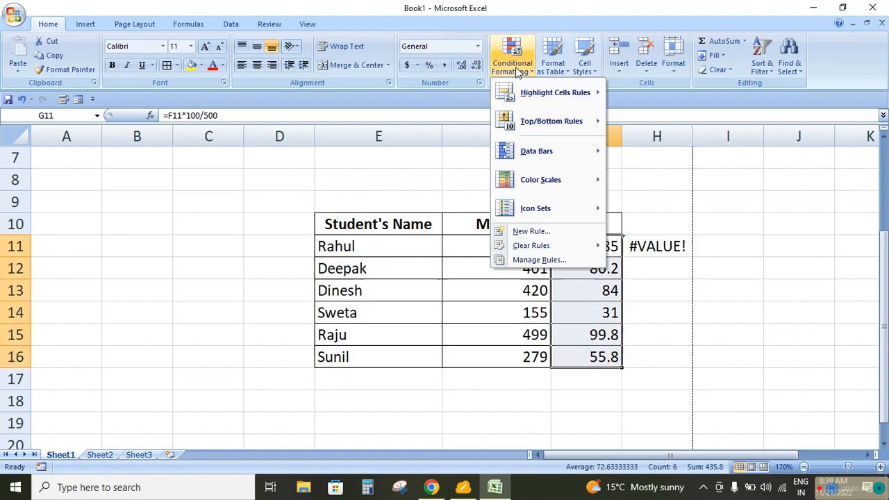
pyautogui.click(534, 231)
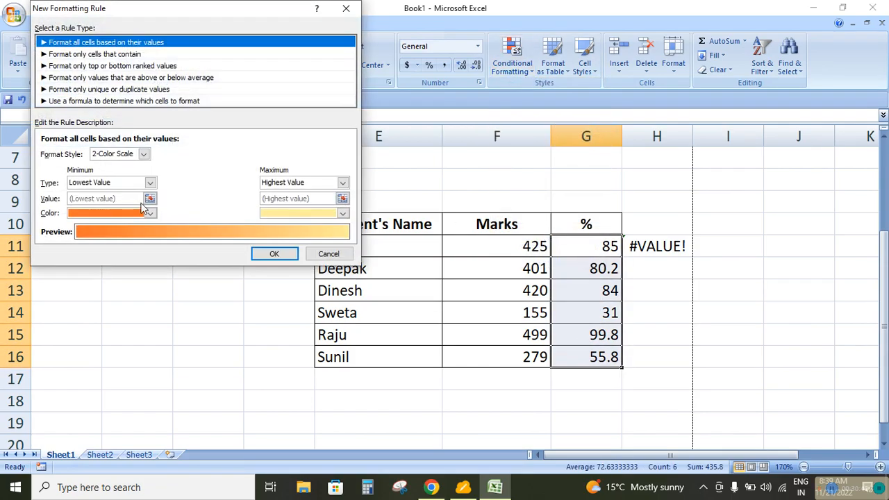
pyautogui.click(95, 55)
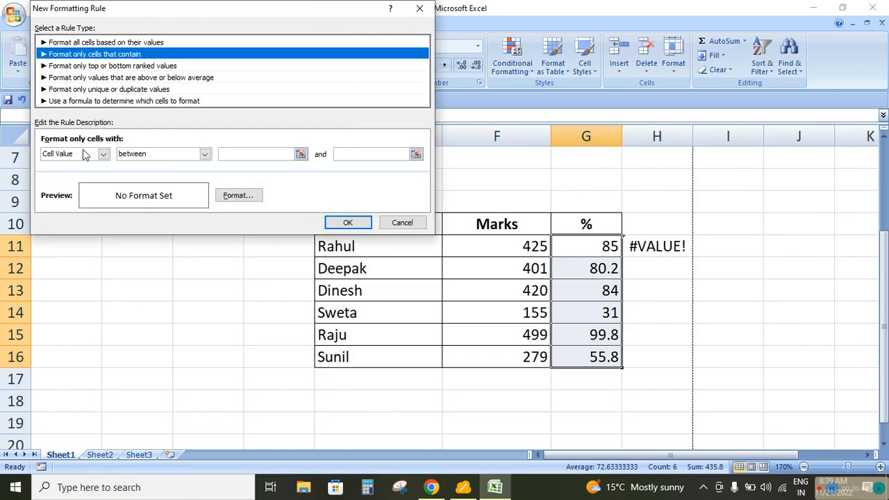
pyautogui.click(102, 153)
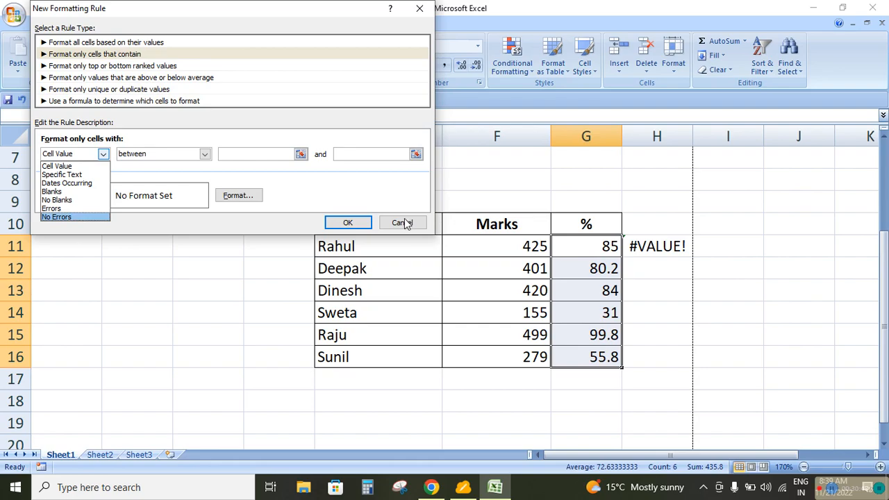
pyautogui.click(60, 216)
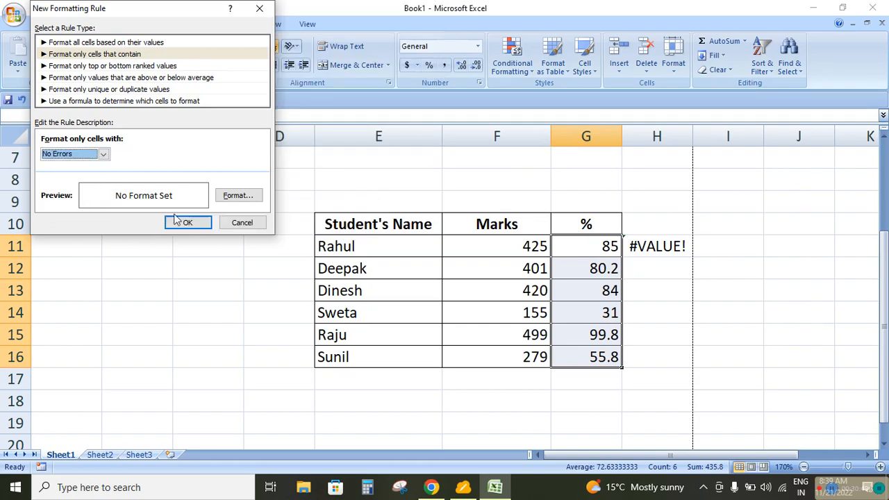
# Give the No Errors rule a green fill and apply it to the percentage column
pyautogui.click(230, 196)
pyautogui.click(123, 158)
pyautogui.click(112, 159)
pyautogui.click(267, 310)
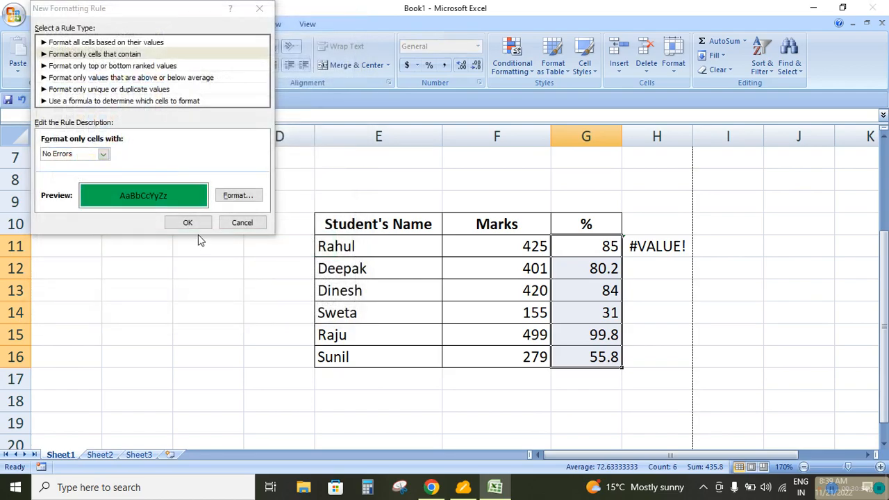
pyautogui.click(186, 222)
pyautogui.click(719, 328)
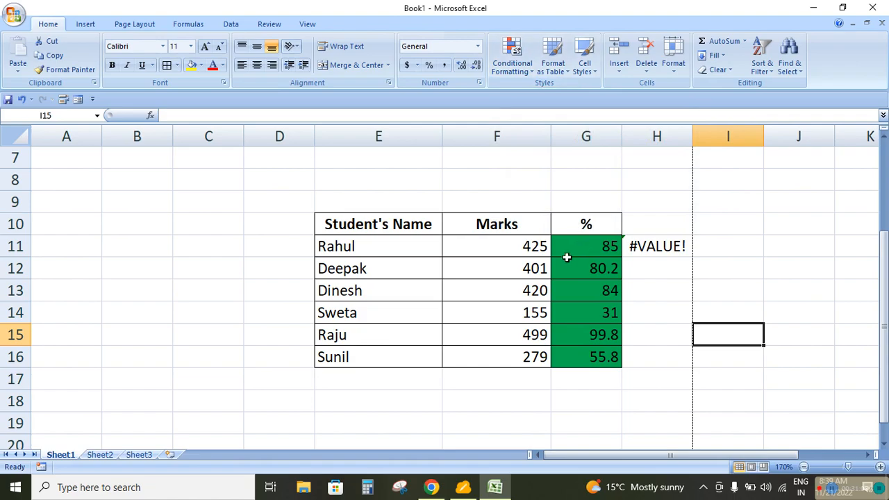
# Enter the faulty mark 4o2 in F13 and check the percentage cell G13 beside it
pyautogui.click(519, 292)
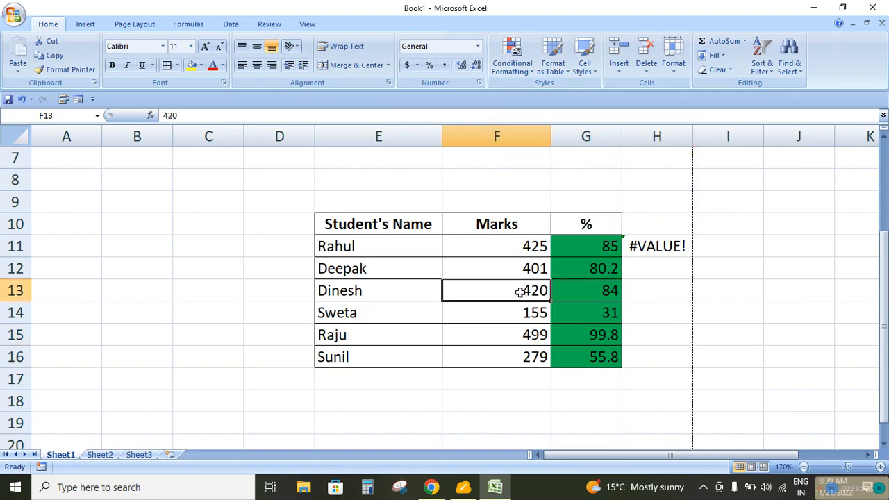
pyautogui.write('4o')
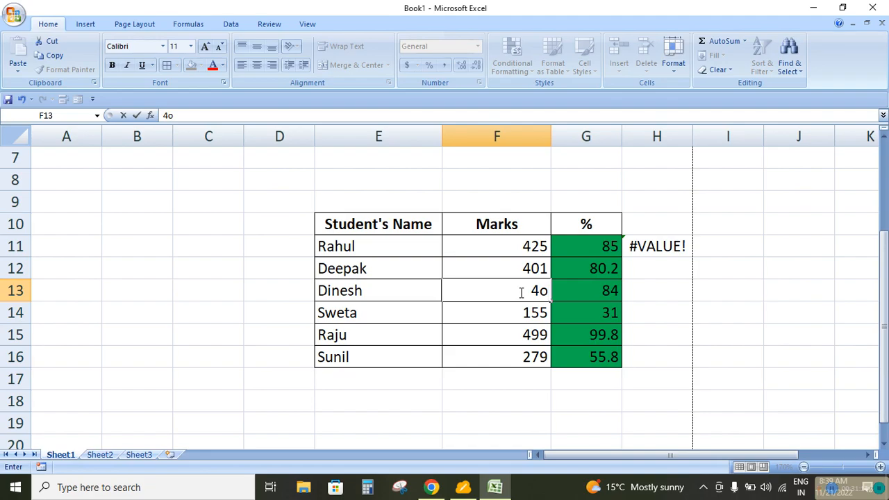
pyautogui.write('2')
pyautogui.press('Return')
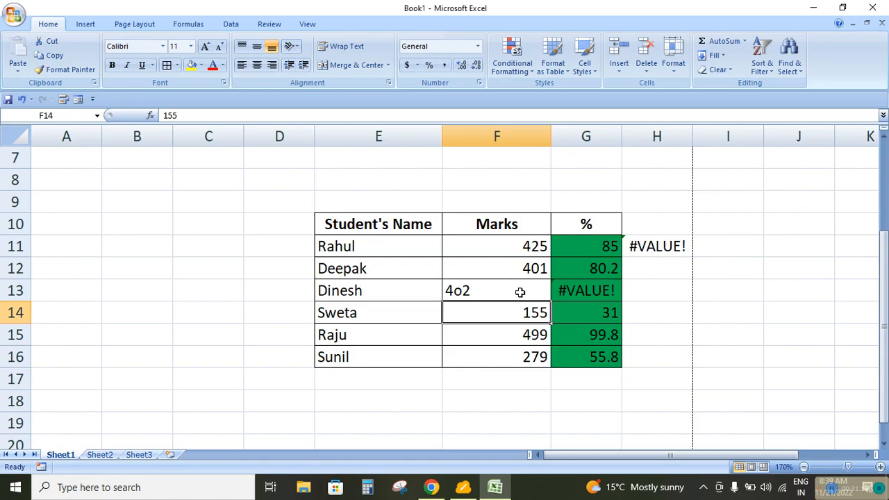
pyautogui.click(670, 311)
pyautogui.click(605, 290)
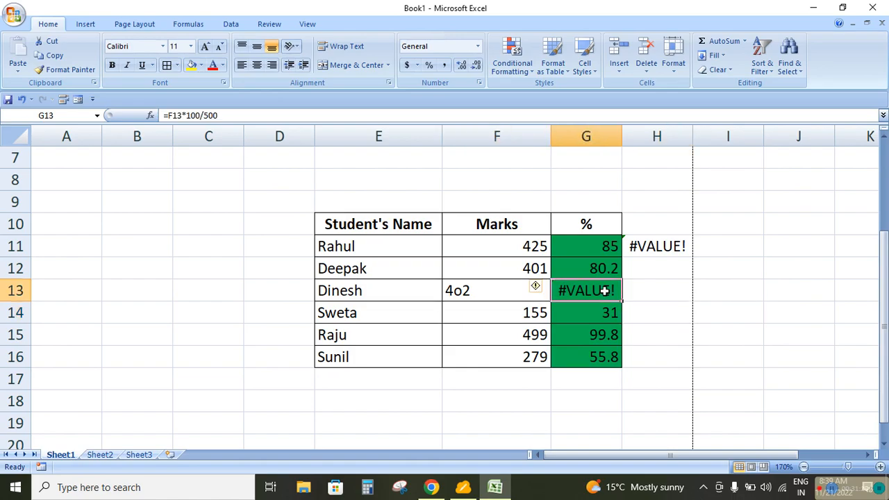
# Clear all conditional formatting rules from the entire sheet
pyautogui.moveTo(573, 245); pyautogui.dragTo(595, 363)
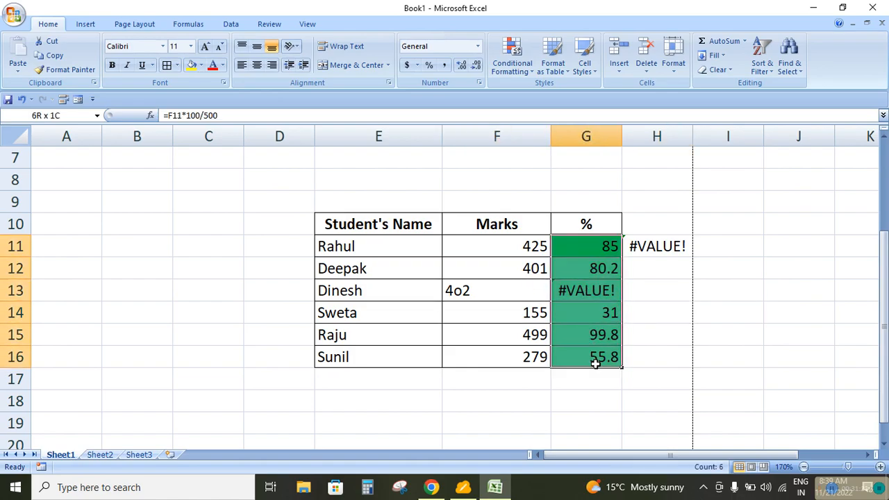
pyautogui.click(512, 57)
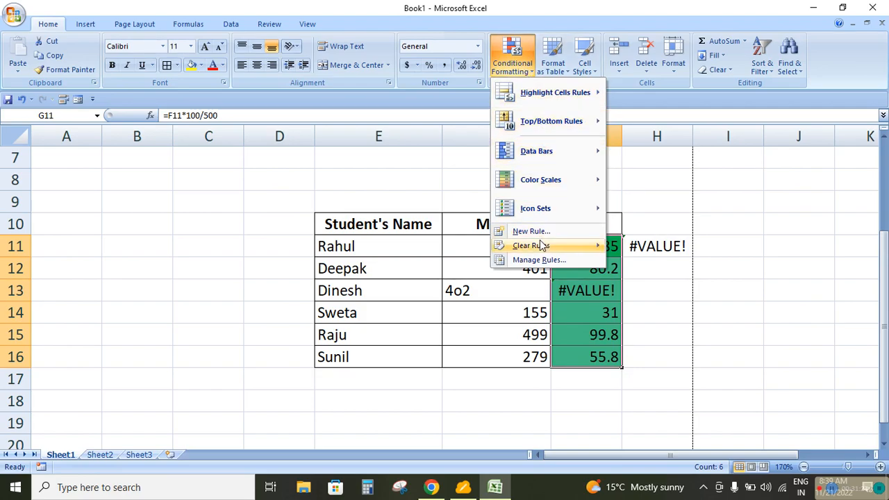
pyautogui.moveTo(541, 247)
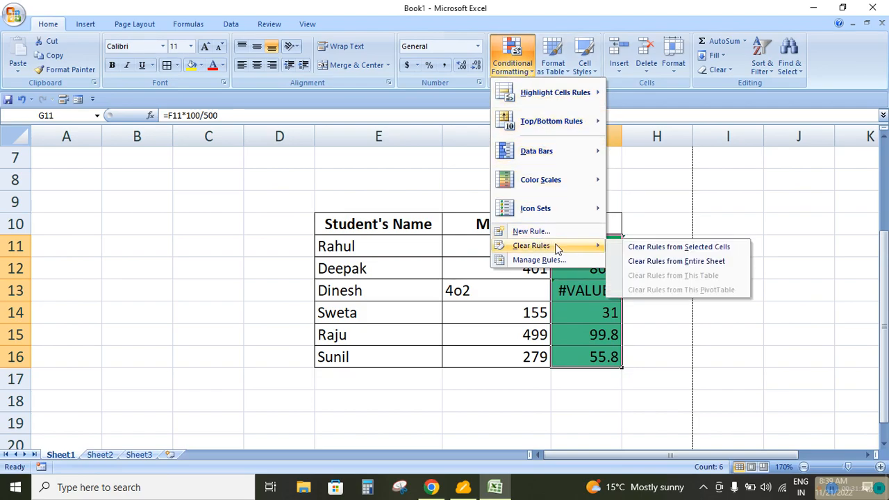
pyautogui.click(667, 260)
pyautogui.click(684, 311)
# Create a fresh rule for G11:G16 that formats only cells that contain No Errors
pyautogui.moveTo(579, 248); pyautogui.dragTo(595, 357)
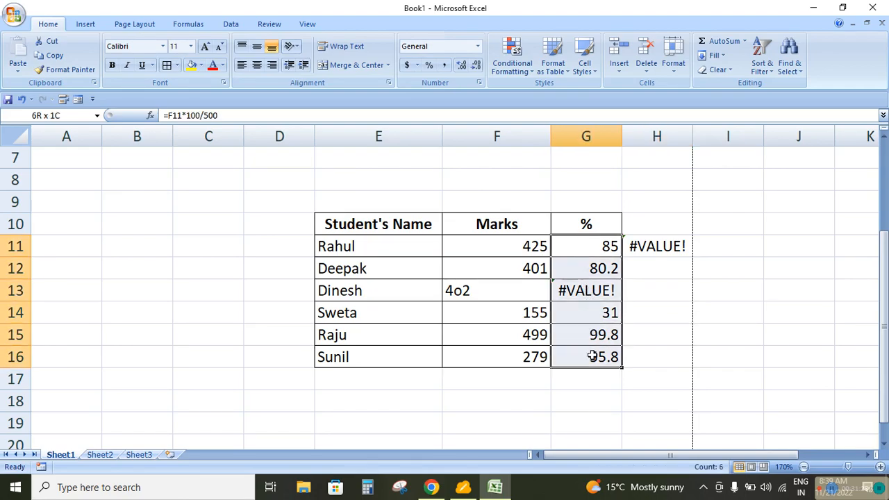
pyautogui.click(523, 72)
pyautogui.moveTo(533, 248)
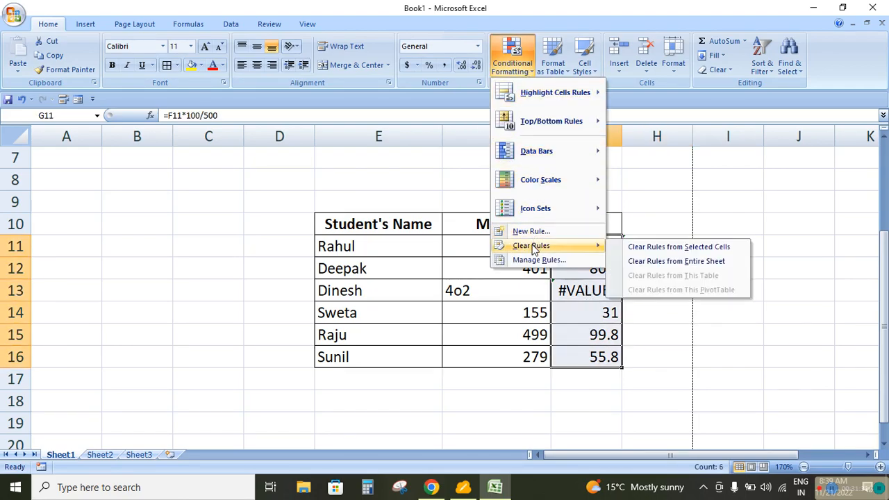
pyautogui.click(531, 231)
pyautogui.click(62, 54)
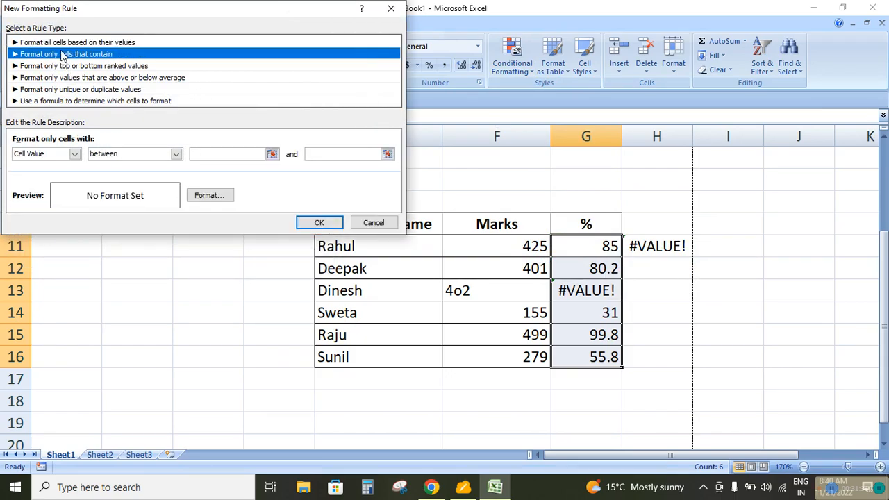
pyautogui.click(74, 153)
pyautogui.click(43, 218)
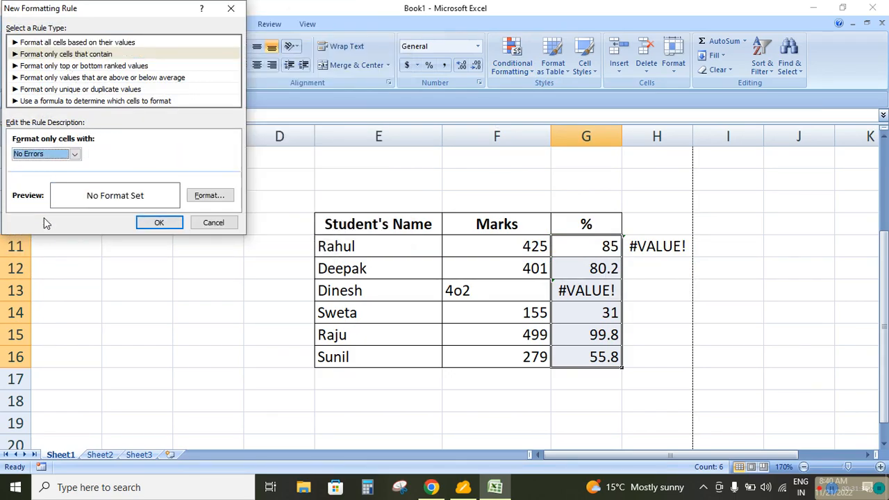
# Set a green fill for the new No Errors rule and apply it to G11:G16
pyautogui.click(208, 195)
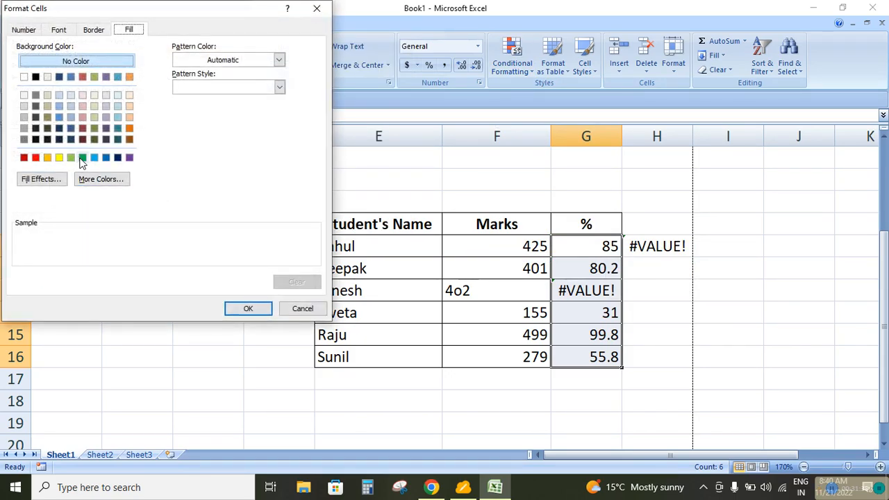
pyautogui.click(82, 157)
pyautogui.click(240, 310)
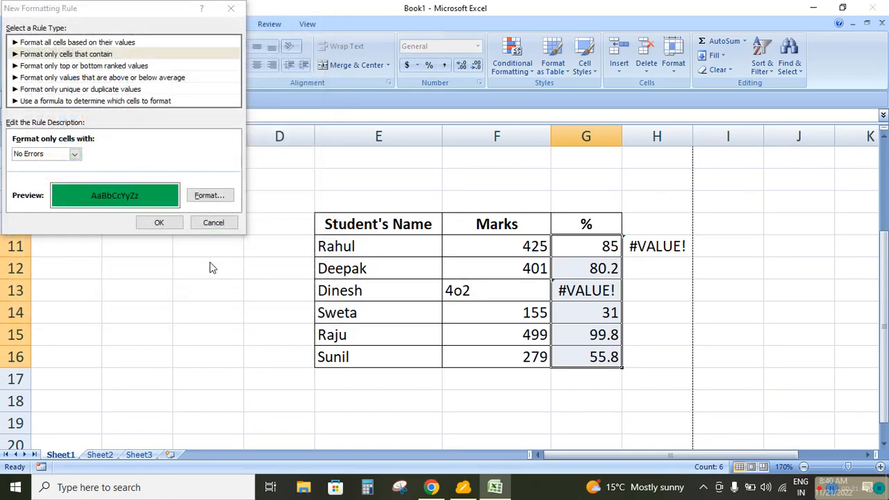
pyautogui.click(172, 222)
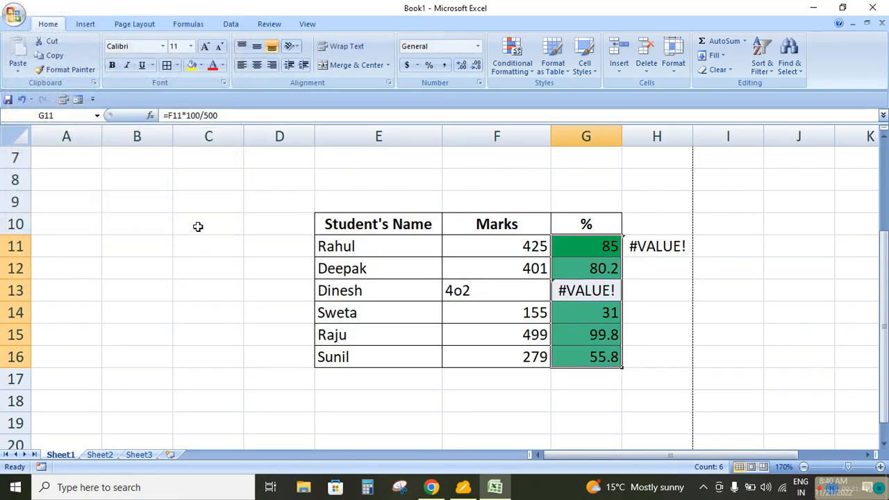
pyautogui.click(676, 294)
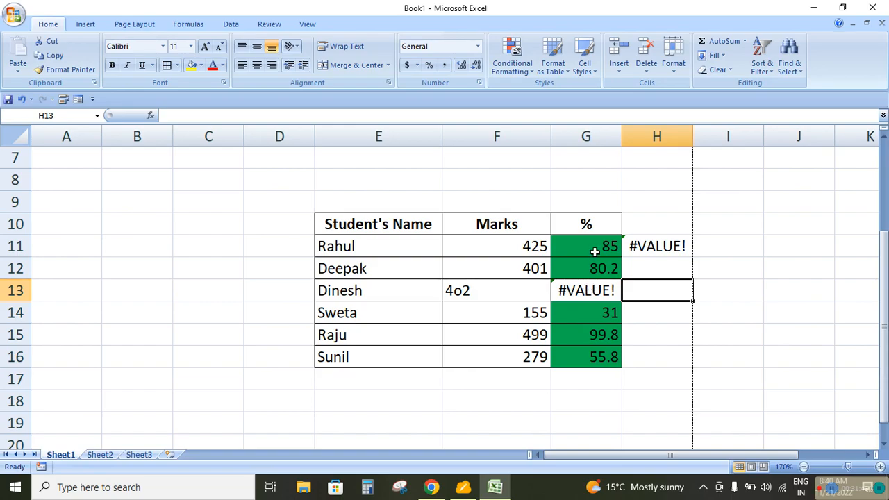
# Replace the faulty mark in F13 with the number 402
pyautogui.click(501, 292)
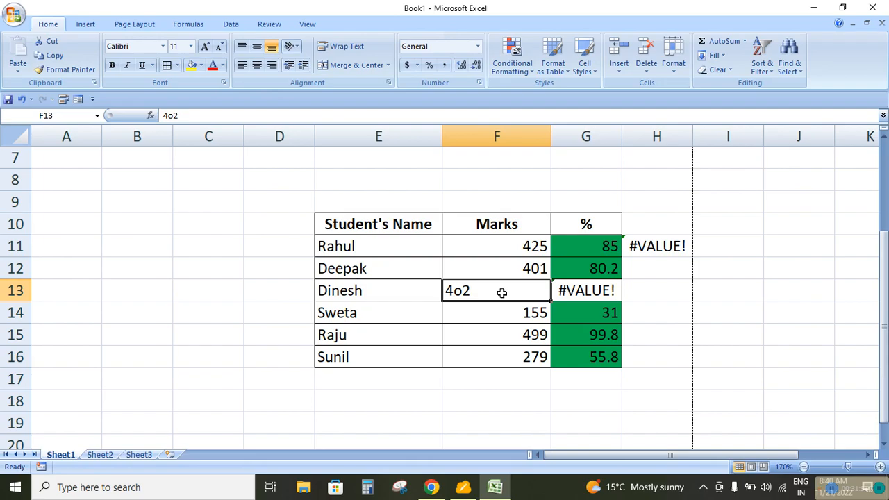
pyautogui.write('402')
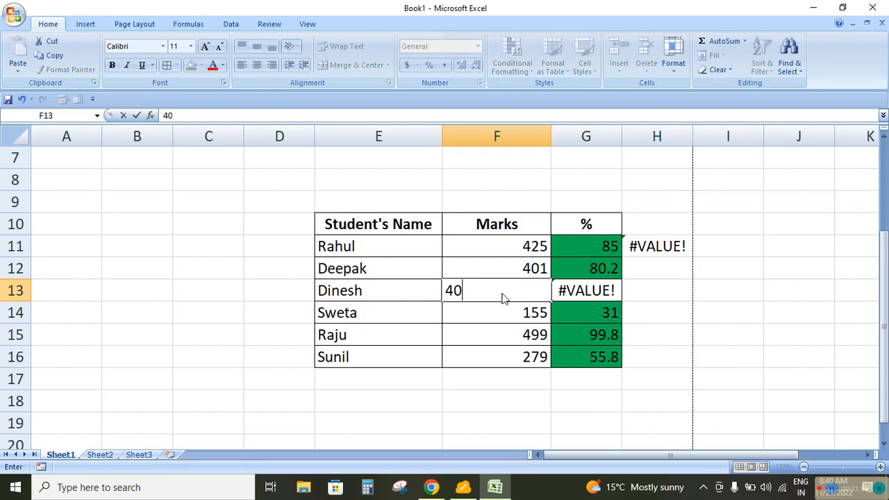
pyautogui.press('Return')
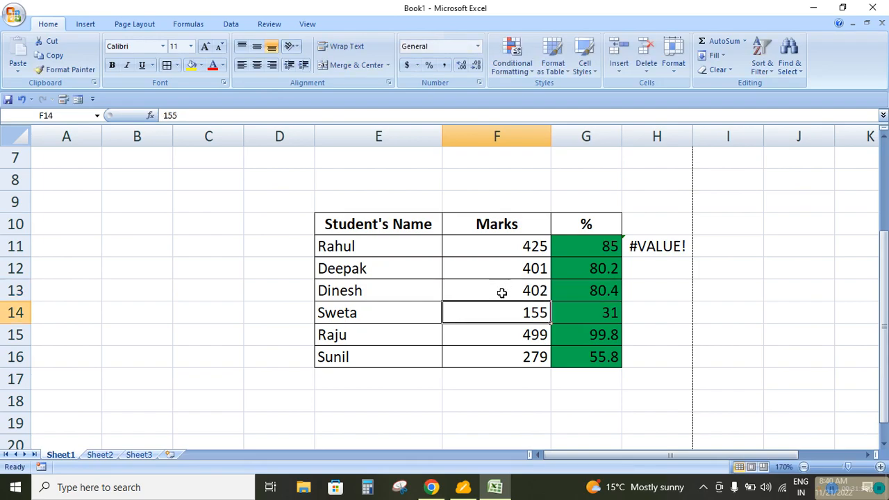
# Remove the No Errors highlighting by clearing the conditional formatting rules from the entire sheet
pyautogui.moveTo(582, 246); pyautogui.dragTo(591, 358)
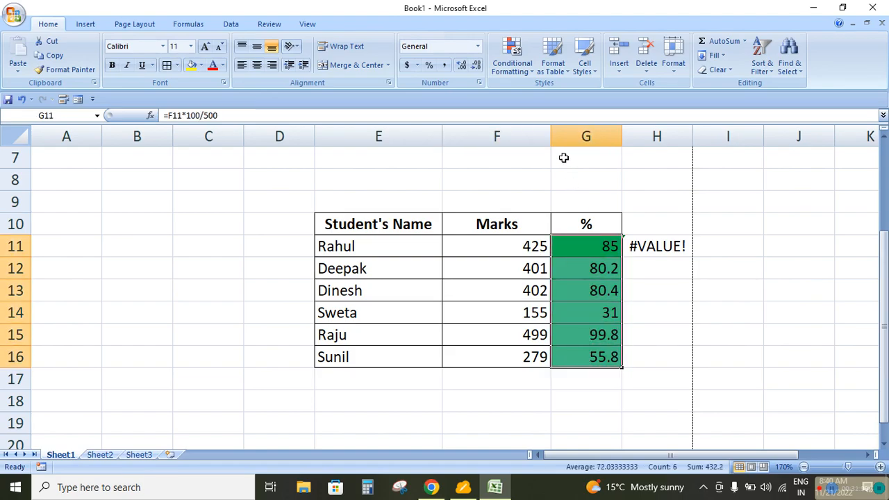
pyautogui.click(514, 64)
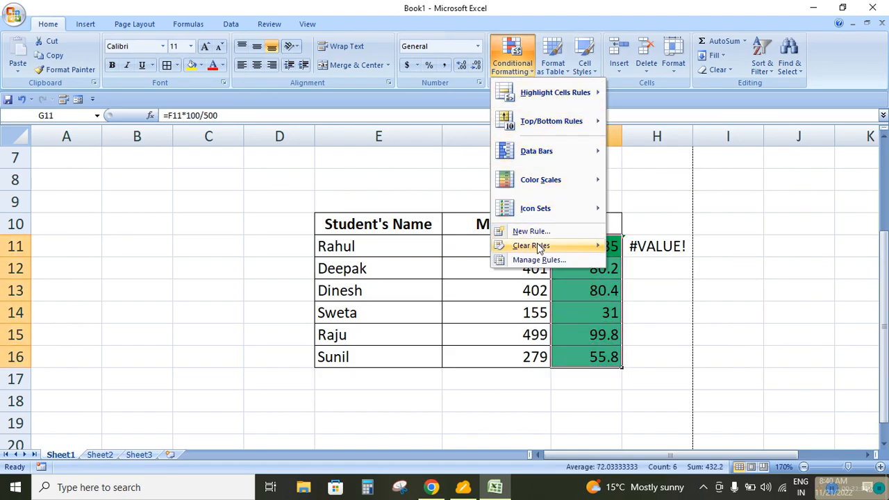
pyautogui.moveTo(540, 247)
pyautogui.click(653, 260)
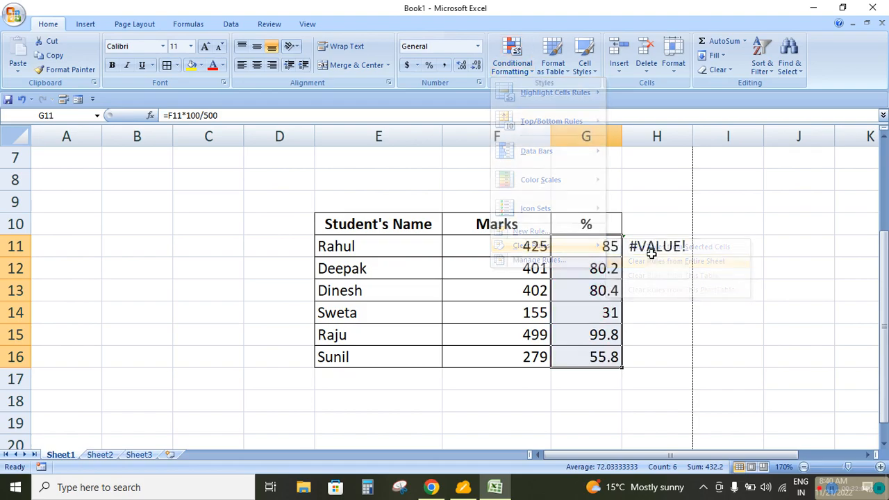
pyautogui.click(530, 70)
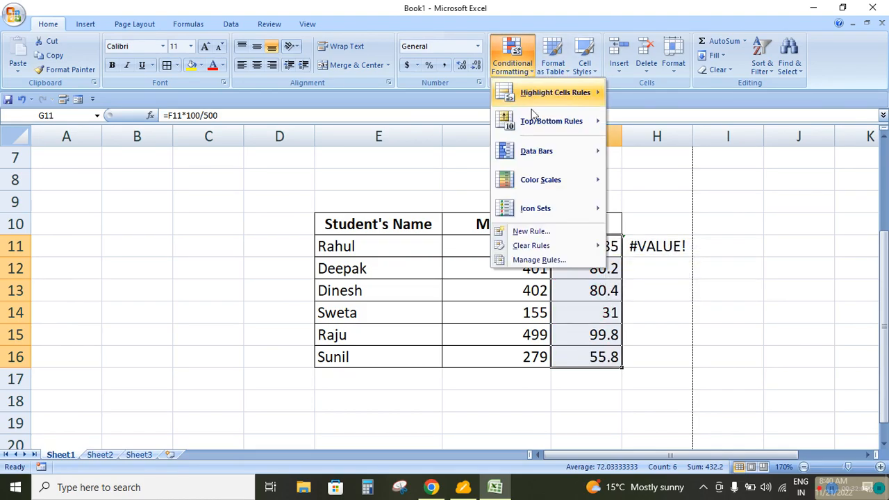
pyautogui.click(533, 232)
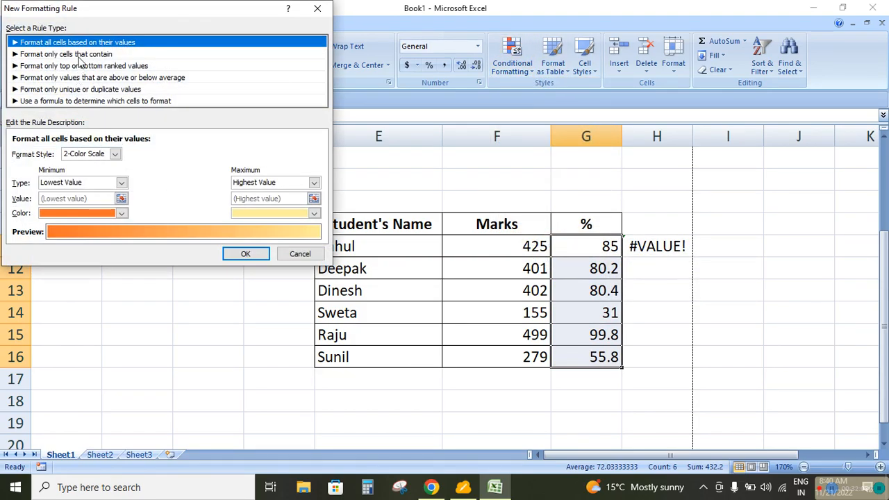
pyautogui.click(78, 56)
pyautogui.click(74, 154)
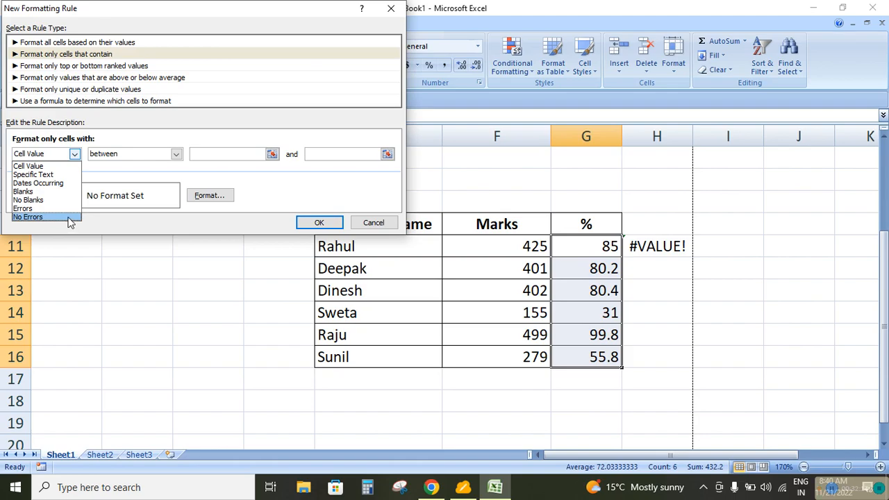
pyautogui.click(389, 227)
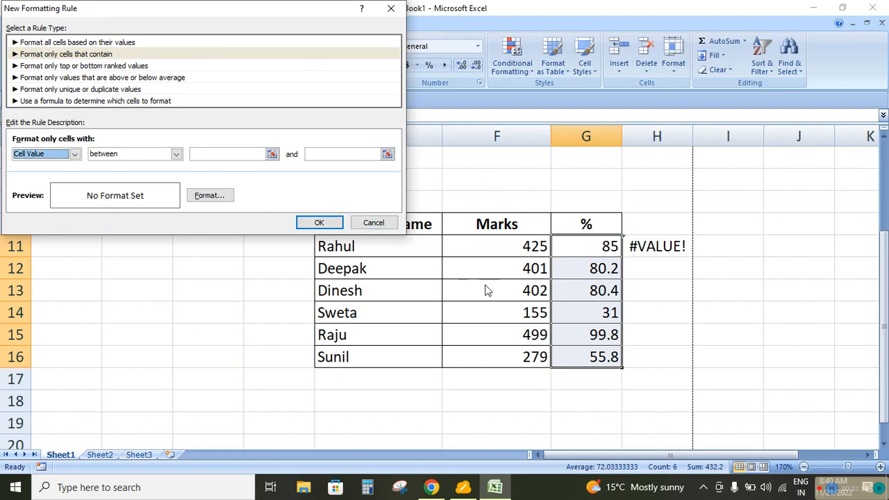
pyautogui.click(374, 223)
# Create a new formatting rule for the marks in F11:F16 that formats only the top 1 ranked value
pyautogui.moveTo(522, 252); pyautogui.dragTo(519, 356)
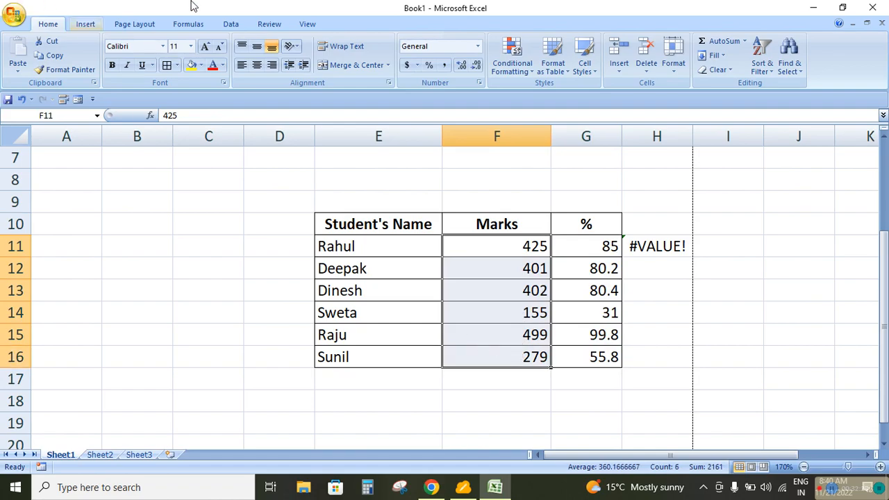
pyautogui.click(526, 74)
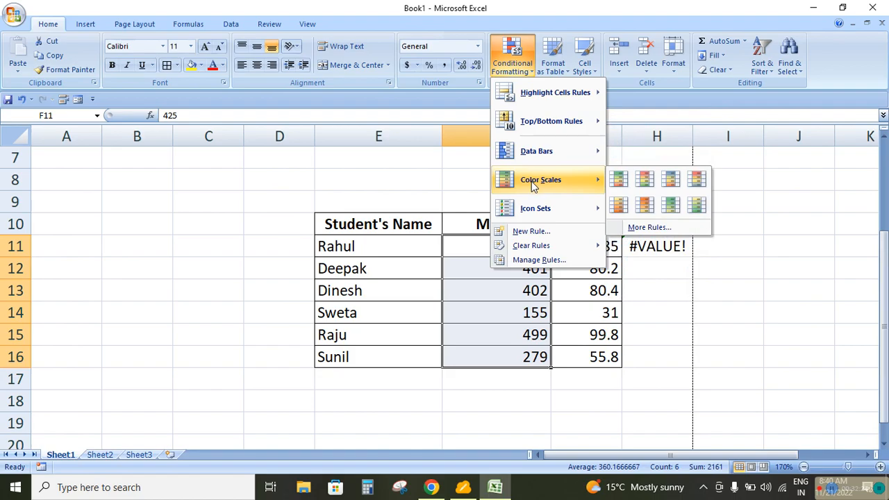
pyautogui.click(531, 231)
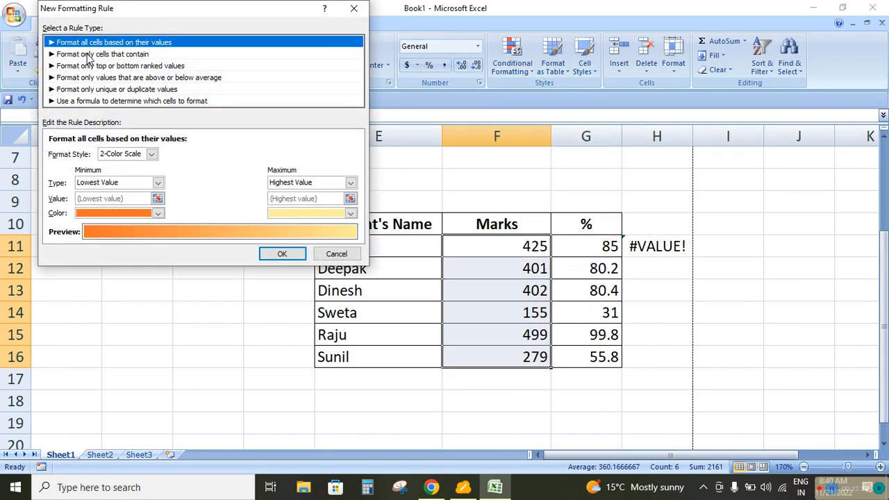
pyautogui.click(95, 66)
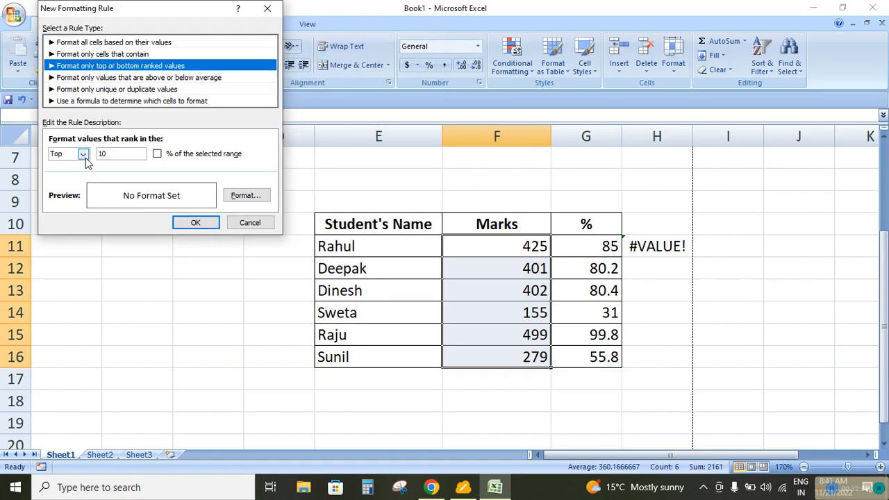
pyautogui.click(108, 154)
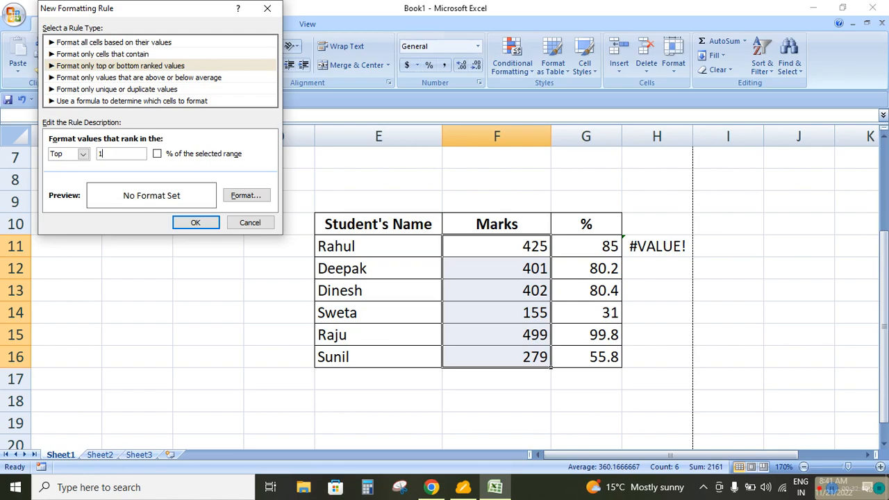
# Give the top 1 rule a green fill and apply it to F11:F16
pyautogui.click(243, 195)
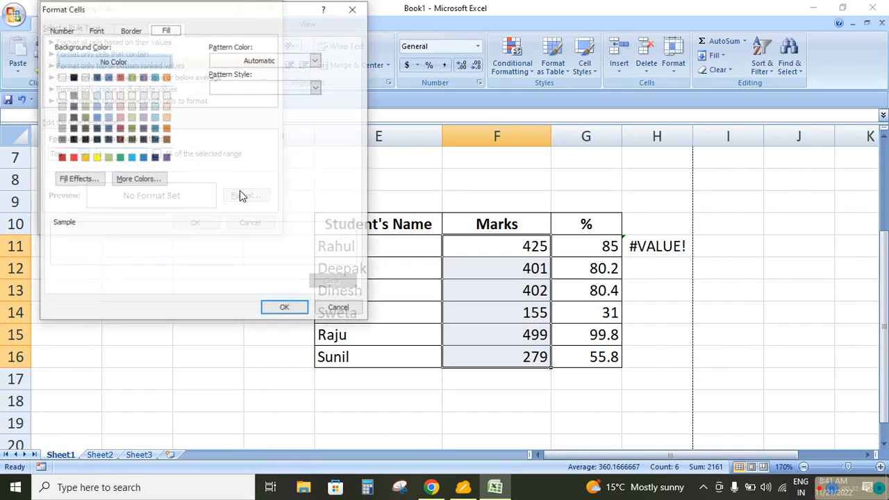
pyautogui.click(121, 158)
pyautogui.click(281, 309)
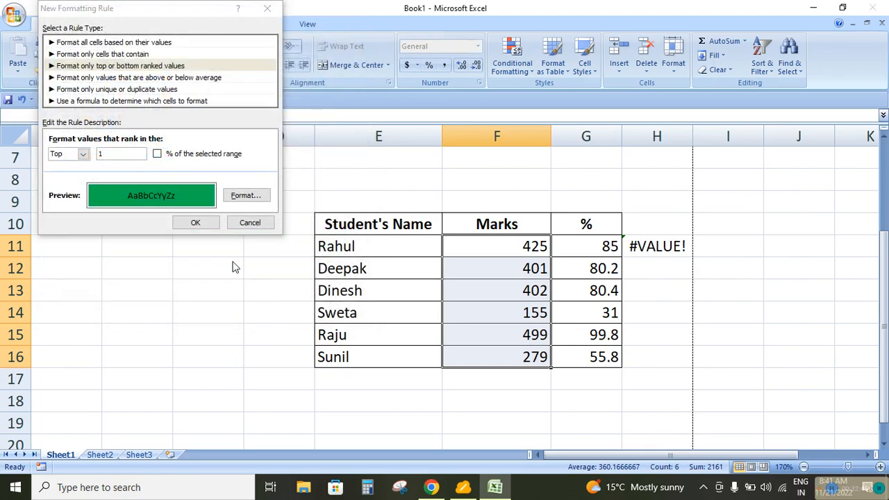
pyautogui.click(184, 223)
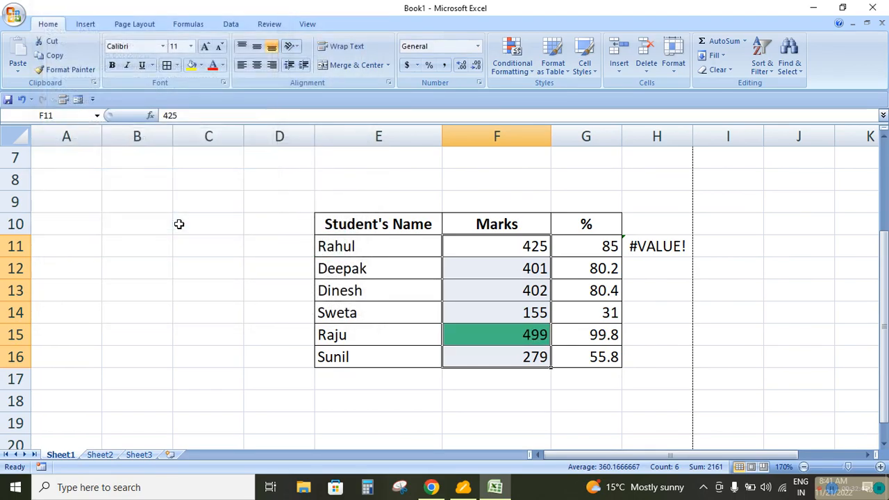
# Change the mark in F14 to 499 to match the mark in F15
pyautogui.click(495, 318)
pyautogui.write('499')
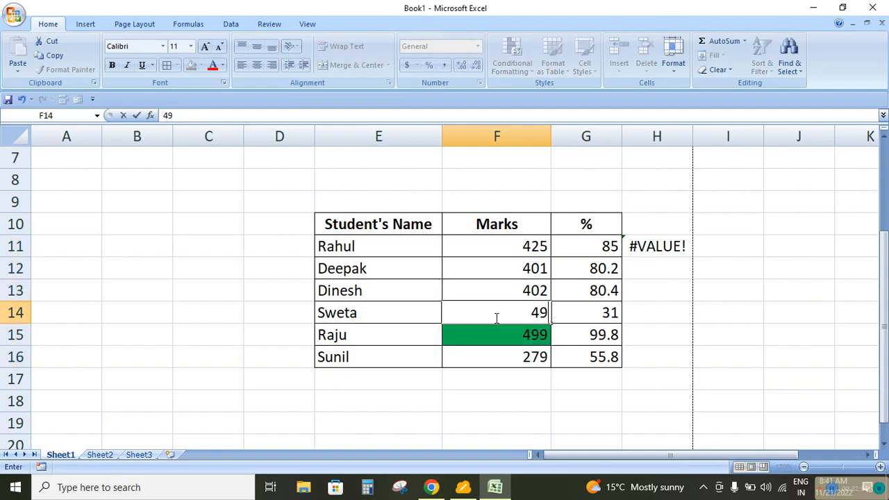
pyautogui.press('Return')
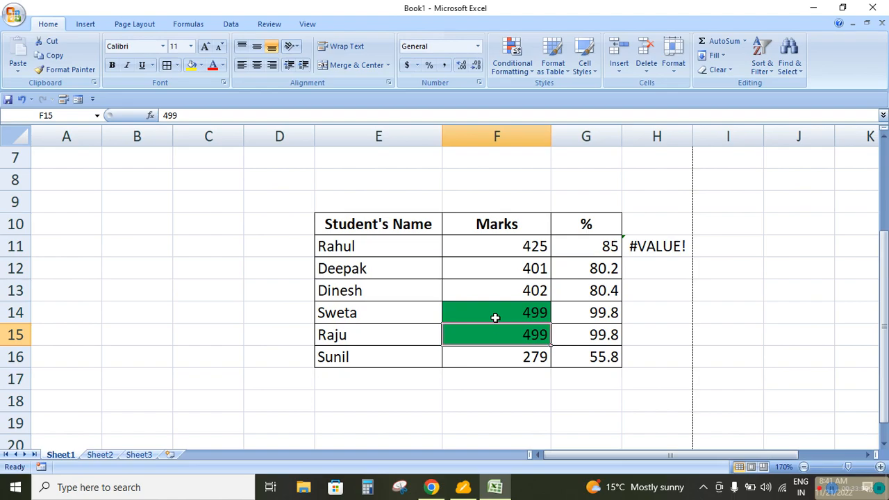
# Change the mark in F11 to 500
pyautogui.press('Down')
pyautogui.press('Up')
pyautogui.press('Up')
pyautogui.press('Up')
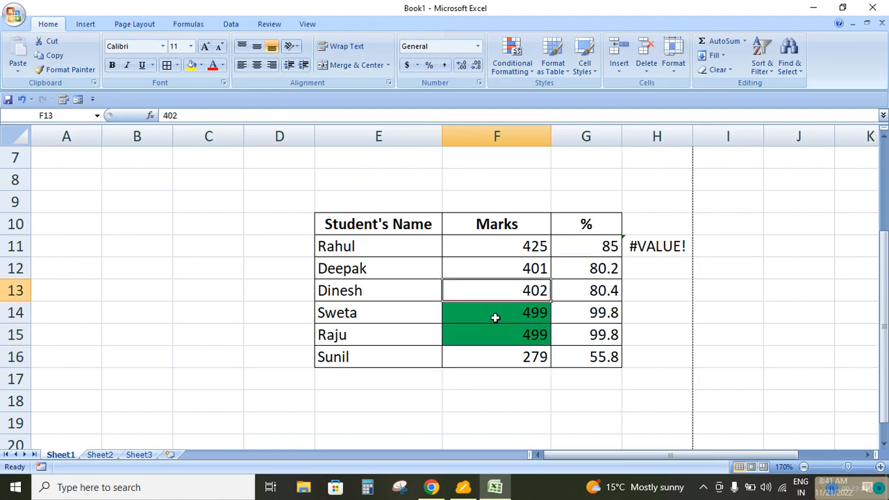
pyautogui.press('Down')
pyautogui.press('Down')
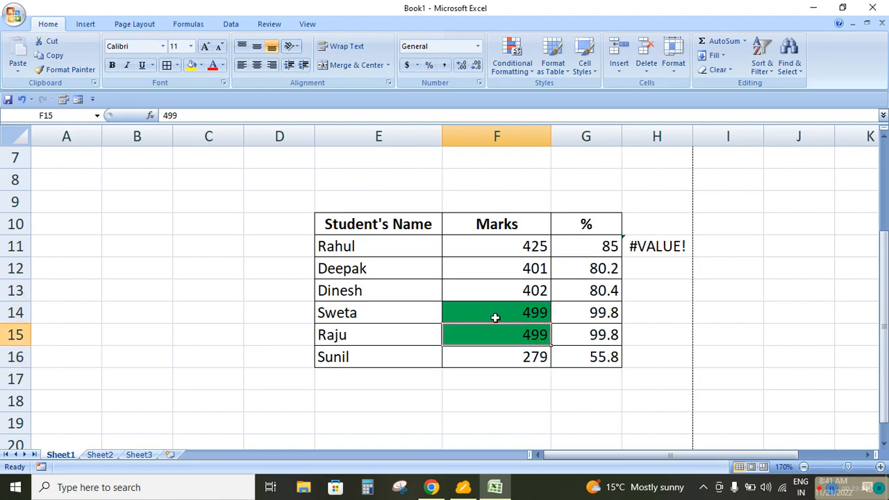
pyautogui.press('Up')
pyautogui.press('Up')
pyautogui.press('Up')
pyautogui.press('Up')
pyautogui.write('500')
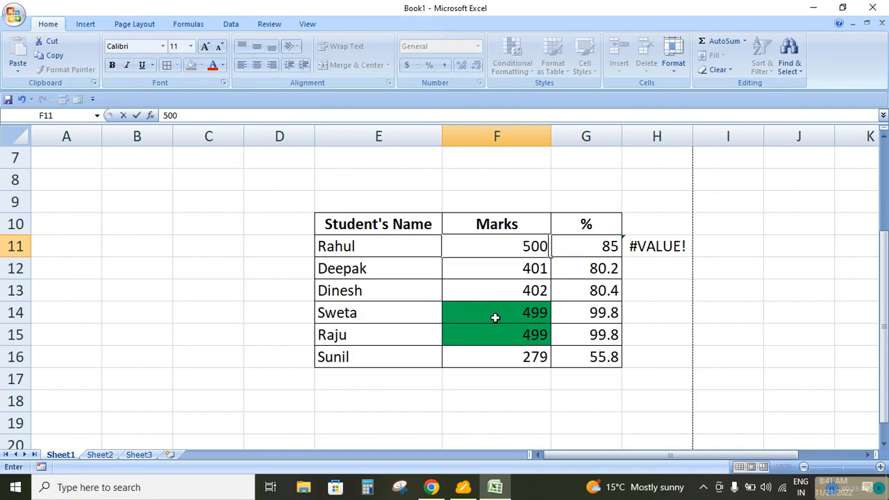
pyautogui.press('Return')
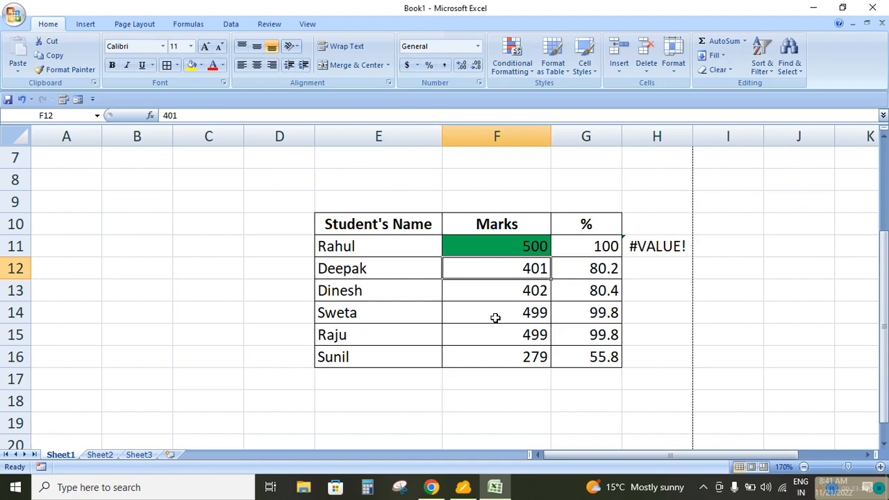
# Clear the conditional formatting rules from the selected marks F11:F16
pyautogui.moveTo(507, 239); pyautogui.dragTo(509, 345)
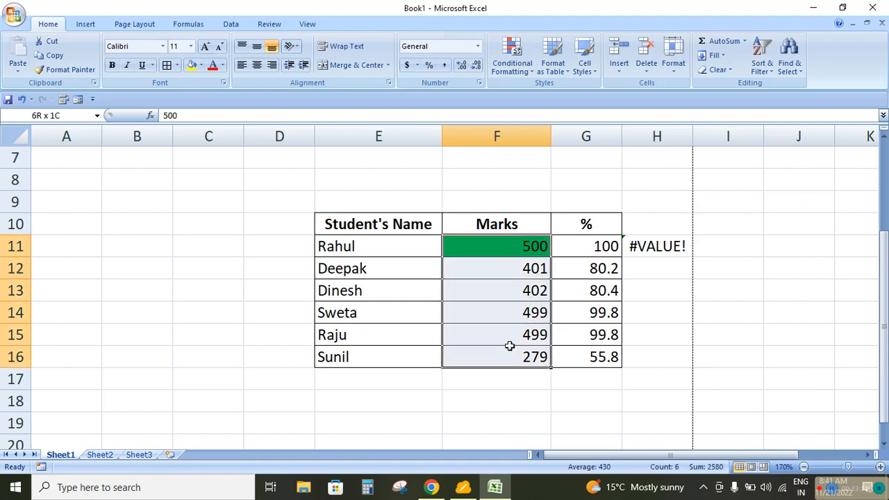
pyautogui.click(520, 70)
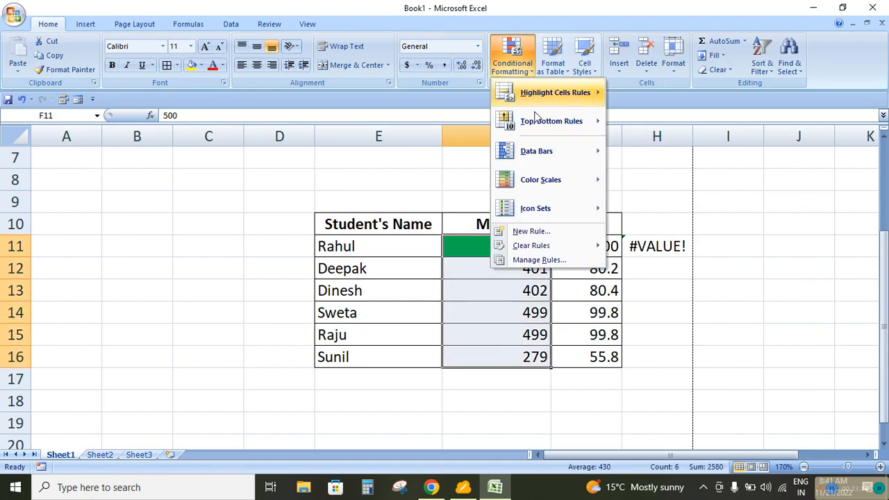
pyautogui.moveTo(532, 246)
pyautogui.click(649, 248)
# Create a new formatting rule for F11:F16 that formats only the top 2 ranked values
pyautogui.click(514, 69)
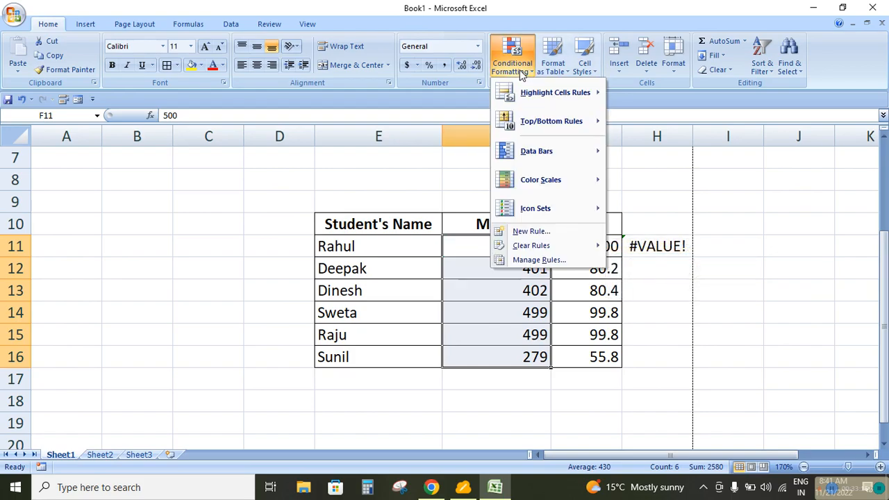
pyautogui.click(528, 232)
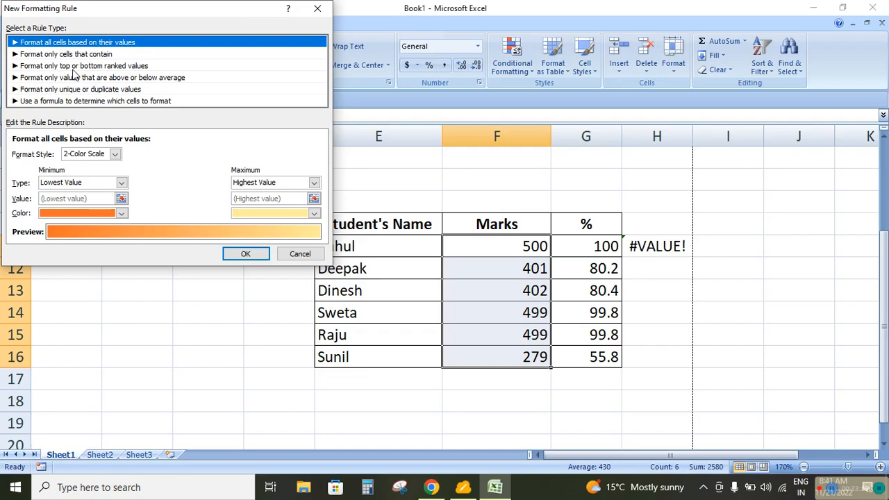
pyautogui.click(74, 66)
pyautogui.click(92, 155)
pyautogui.press('BackSpace')
pyautogui.press('BackSpace')
pyautogui.write('2')
# Give the top 2 rule a green fill and apply it to F11:F16
pyautogui.click(208, 196)
pyautogui.click(81, 157)
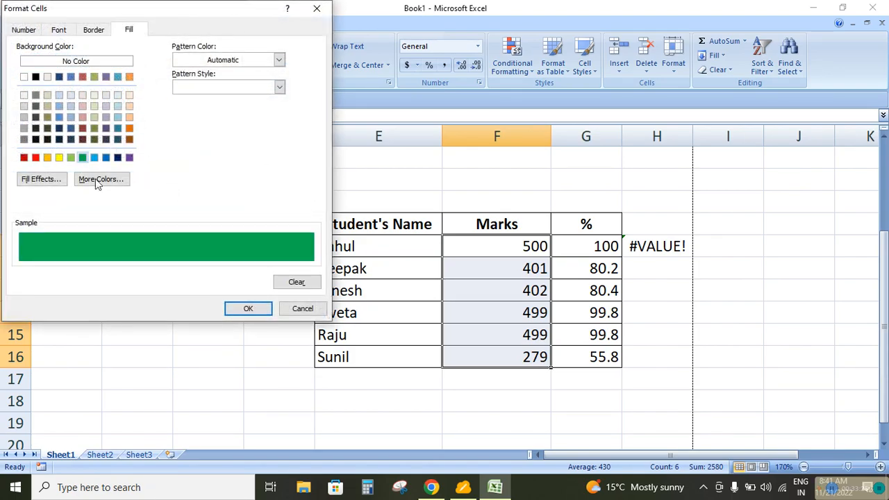
pyautogui.click(248, 309)
pyautogui.click(160, 223)
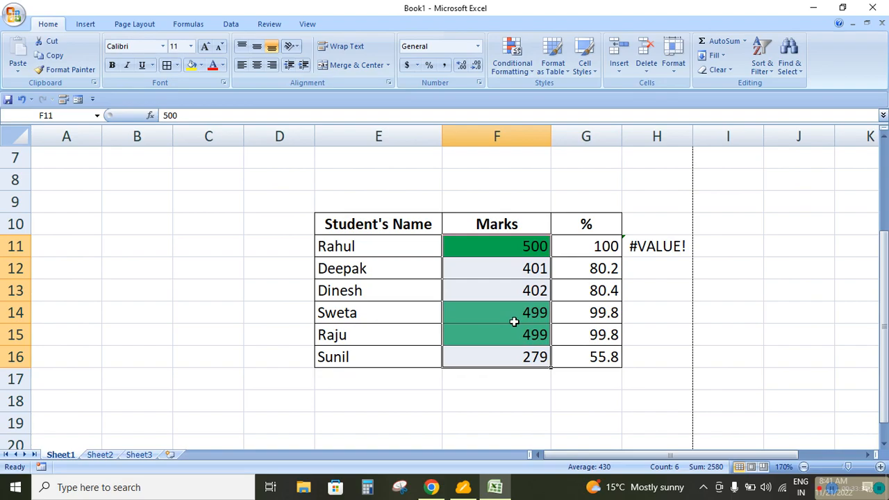
# Test the top 2 rule by changing the mark in F15 first to 498 and finally to 401
pyautogui.click(502, 335)
pyautogui.write('498')
pyautogui.press('Return')
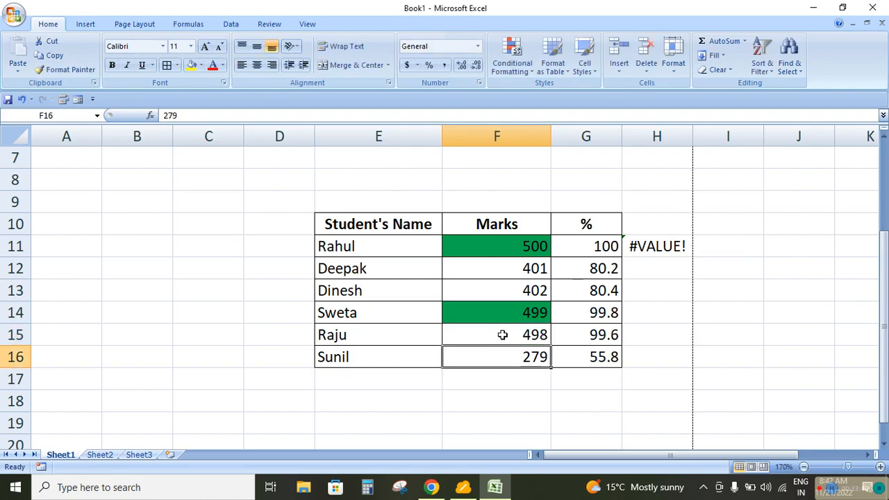
pyautogui.click(502, 335)
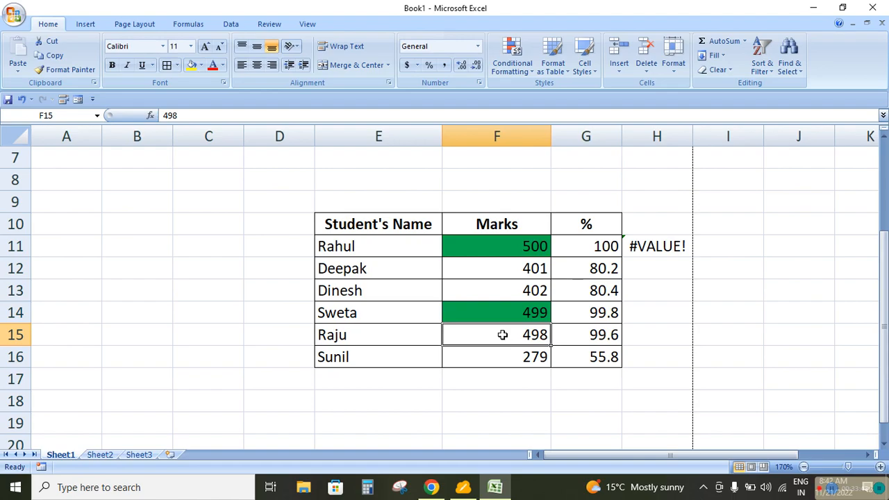
pyautogui.write('401')
pyautogui.press('Return')
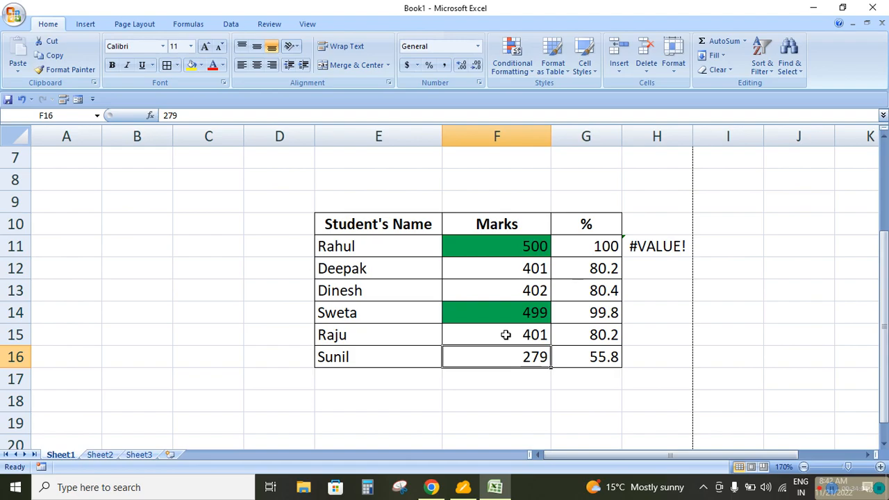
# Set the mark in F15 to 498
pyautogui.click(505, 335)
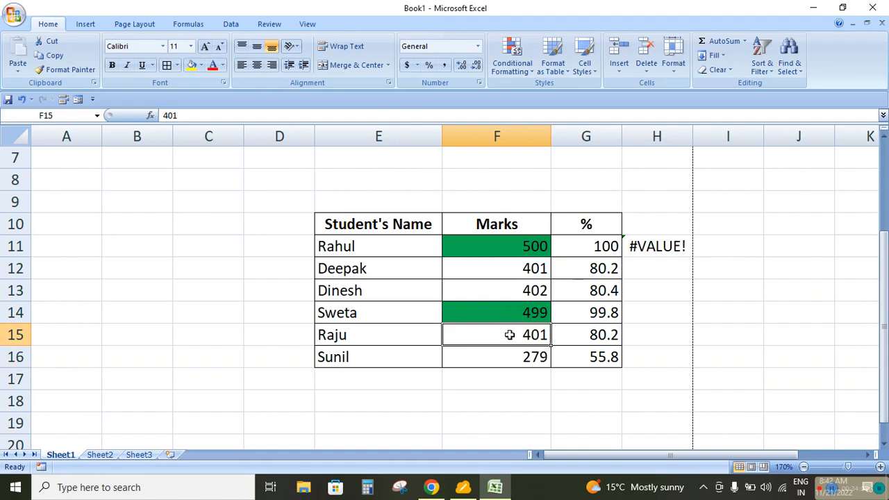
pyautogui.write('498')
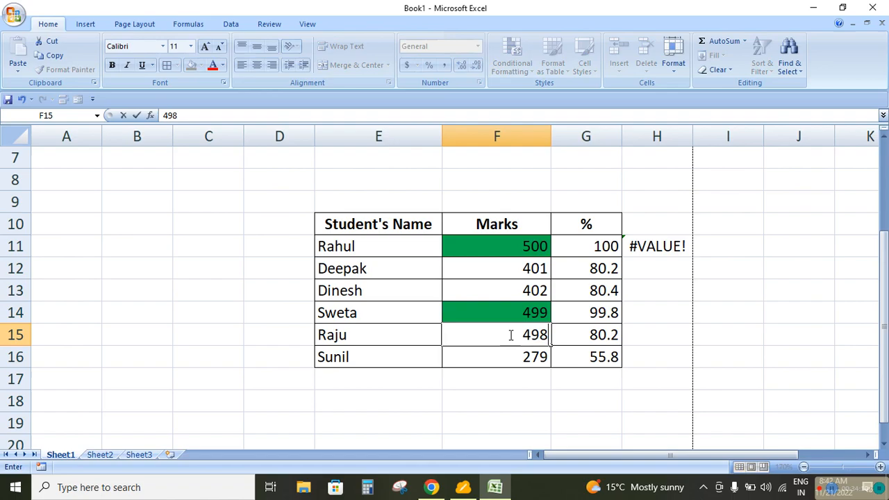
pyautogui.press('Return')
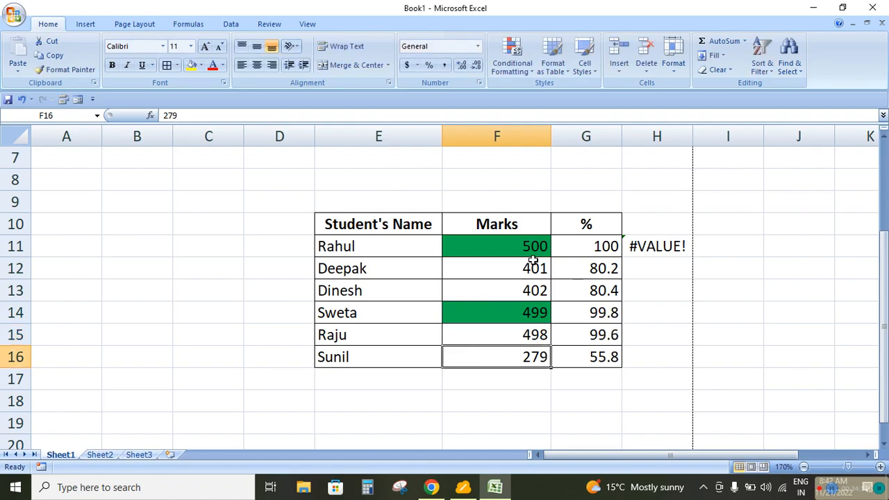
# Select the marks F11:F16 and remove the green top 2 rule by clearing conditional formatting rules from the entire sheet
pyautogui.moveTo(534, 251); pyautogui.dragTo(535, 355)
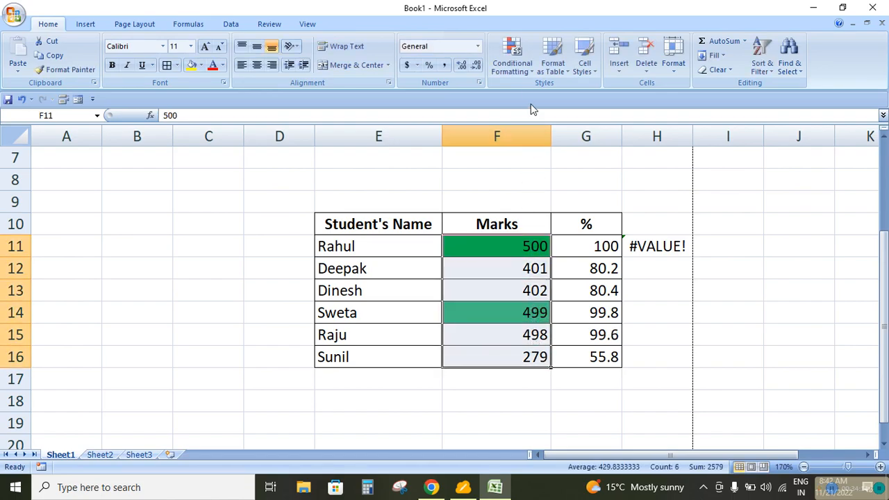
pyautogui.click(512, 57)
pyautogui.moveTo(547, 245)
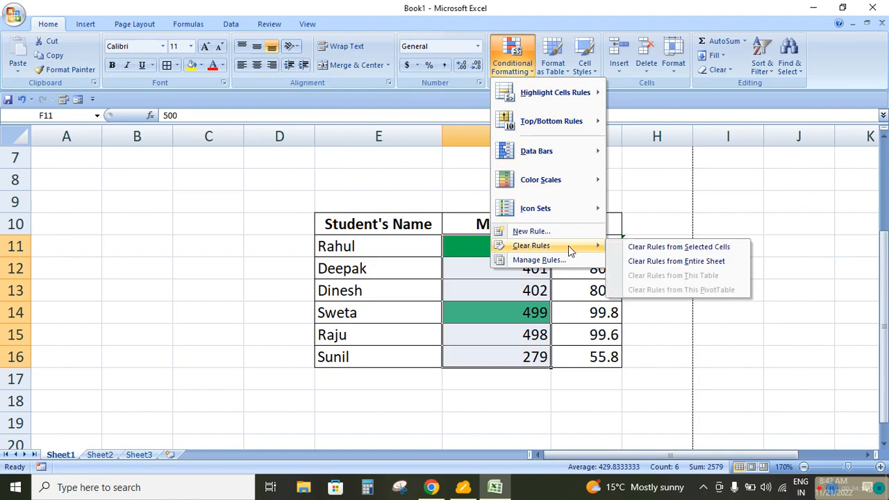
pyautogui.click(666, 260)
# Create a new formatting rule for F11:F16 that formats only the top 3 ranked values
pyautogui.click(526, 66)
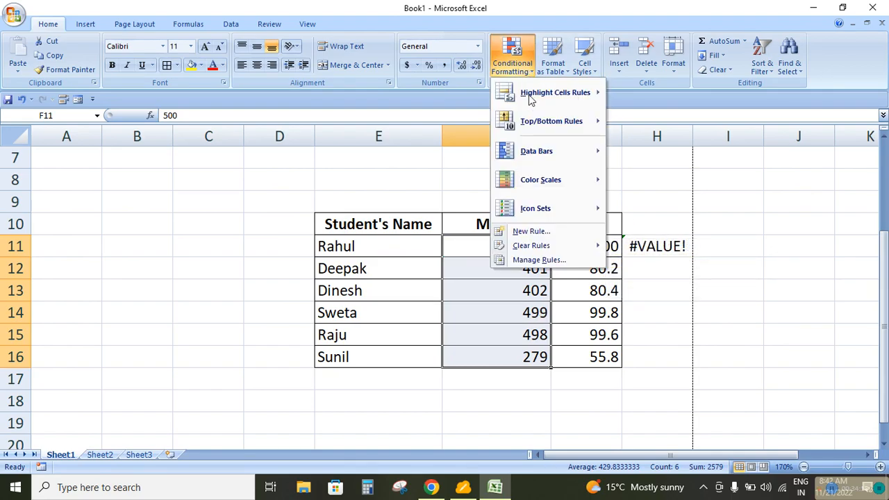
pyautogui.click(531, 231)
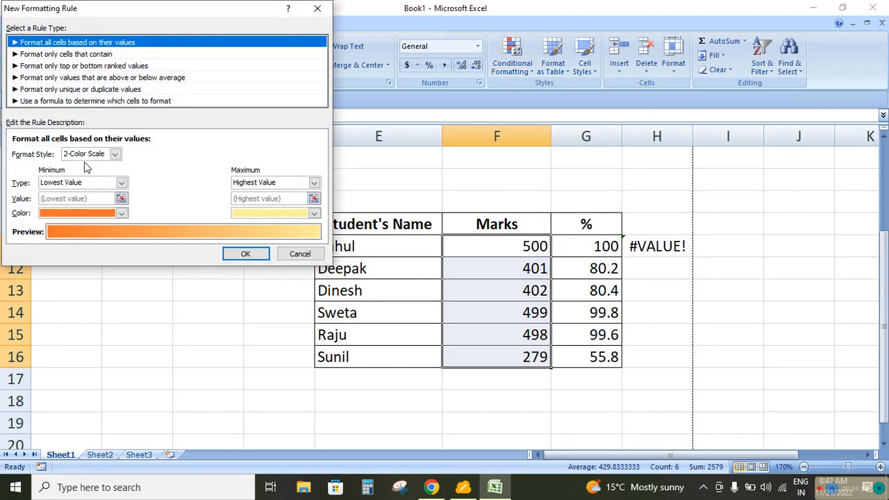
pyautogui.click(74, 67)
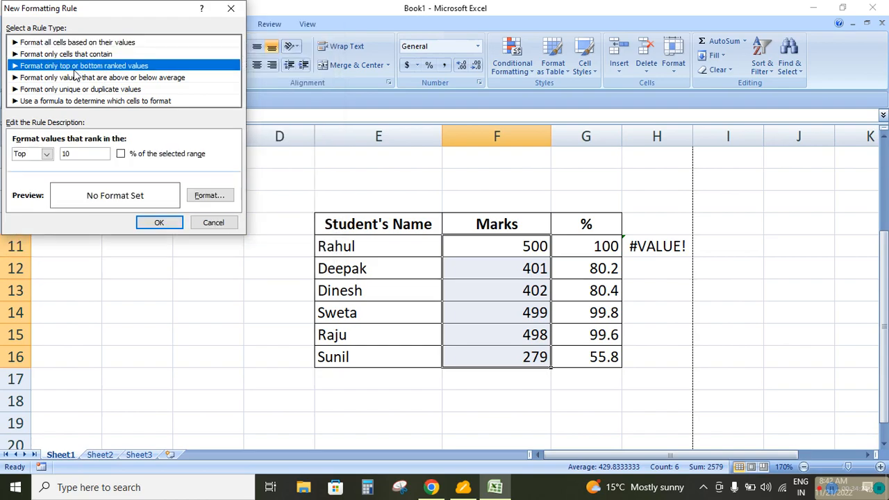
pyautogui.click(93, 154)
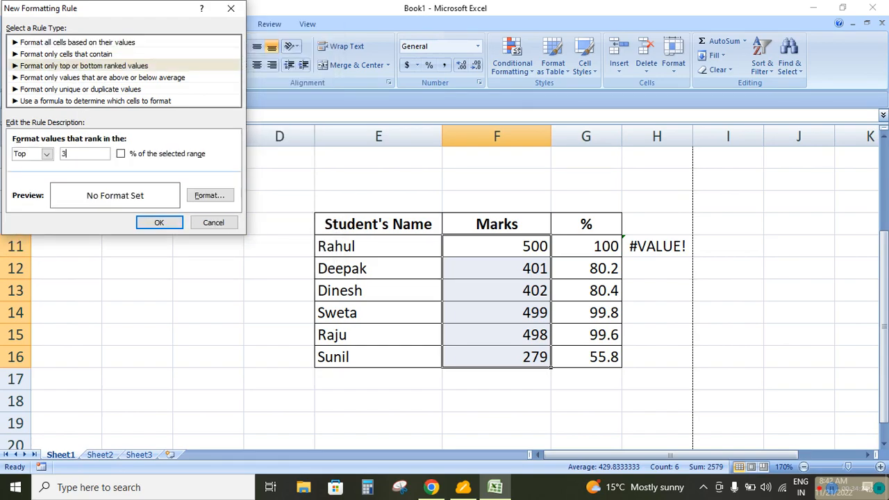
pyautogui.write('3')
# Give the top 3 rule a dark teal fill and apply it to F11:F16
pyautogui.click(209, 195)
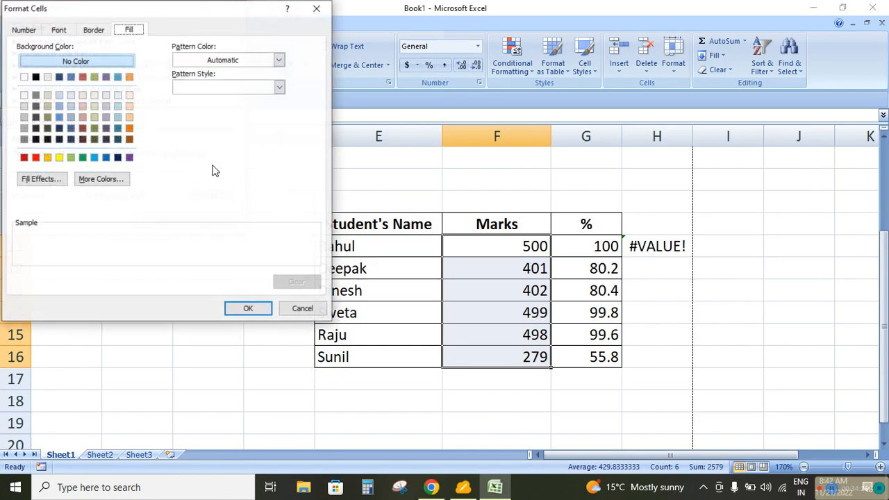
pyautogui.click(117, 139)
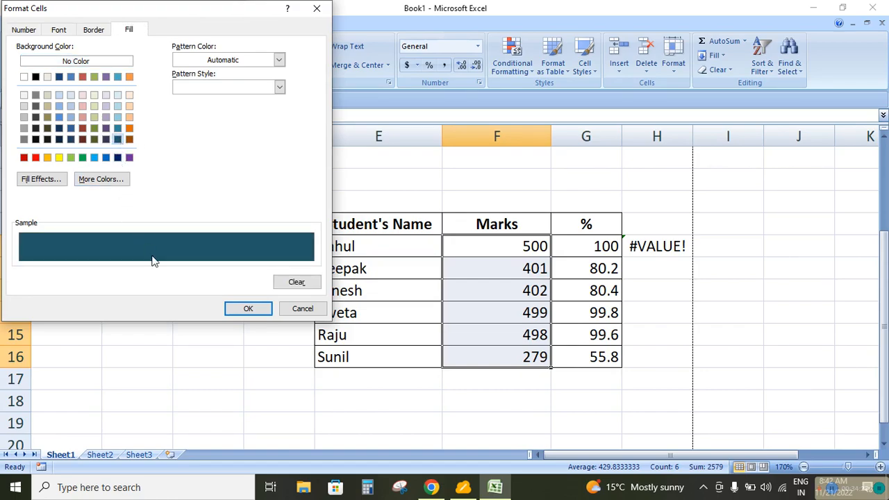
pyautogui.click(248, 310)
pyautogui.click(159, 222)
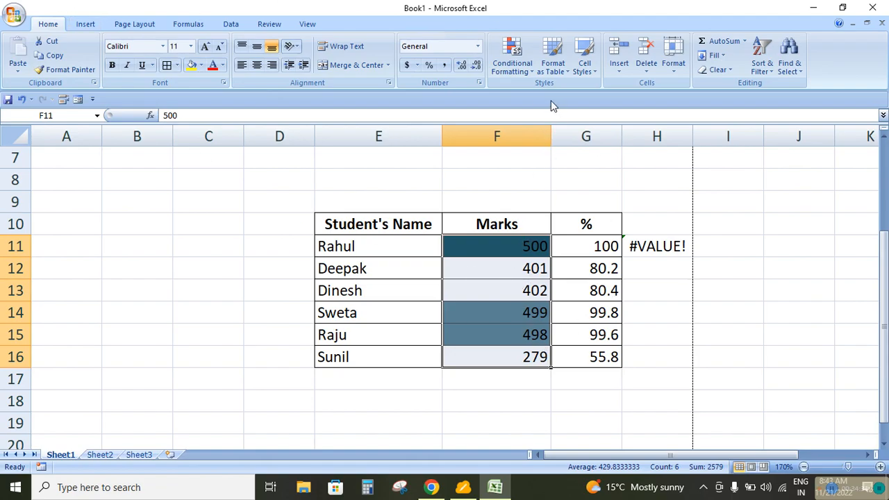
# Remove the teal top 3 rule by clearing conditional formatting rules from the entire sheet
pyautogui.click(517, 70)
pyautogui.moveTo(531, 245)
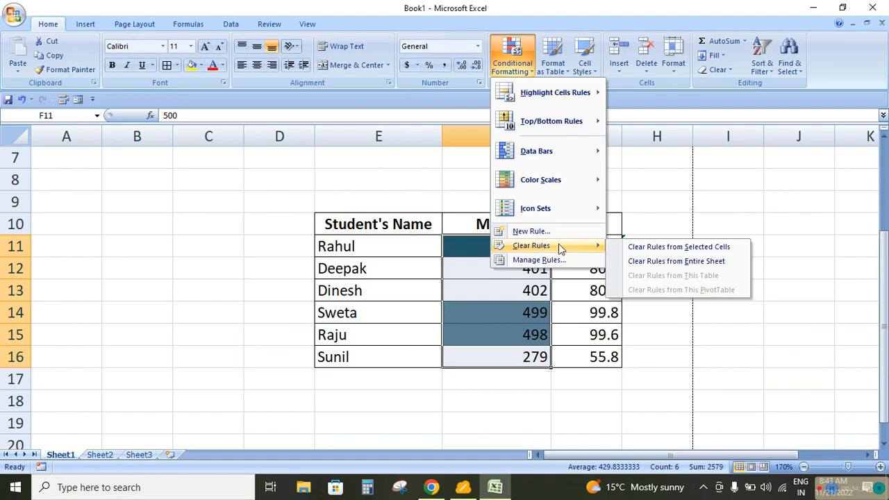
pyautogui.click(669, 261)
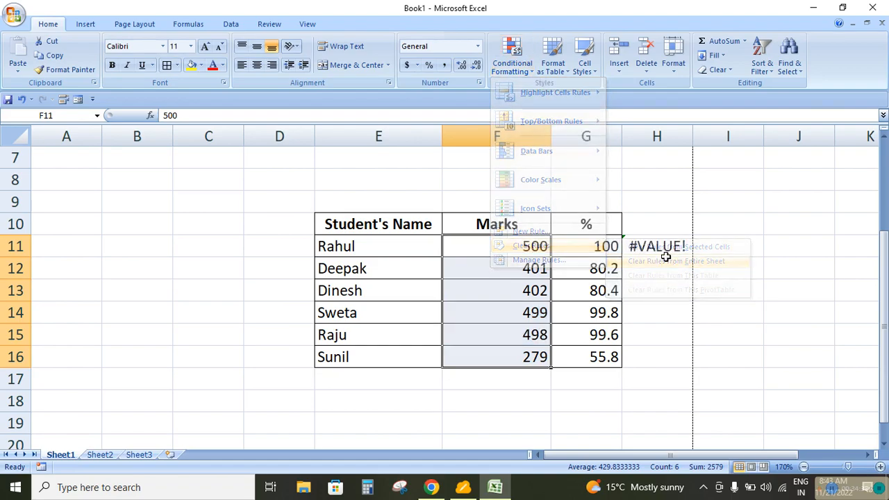
pyautogui.click(507, 69)
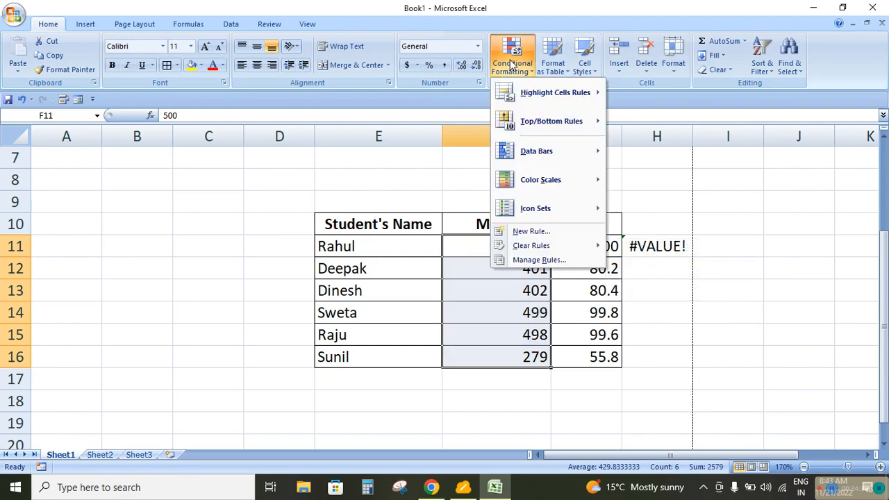
pyautogui.click(529, 233)
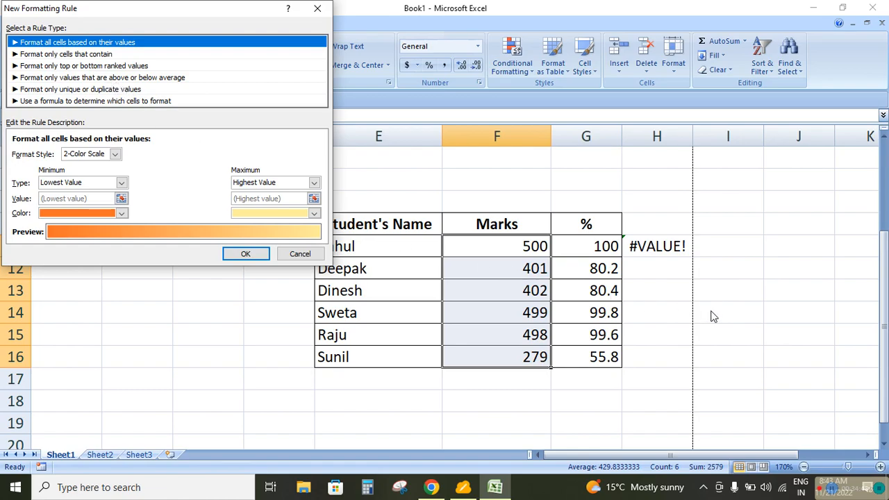
pyautogui.click(300, 254)
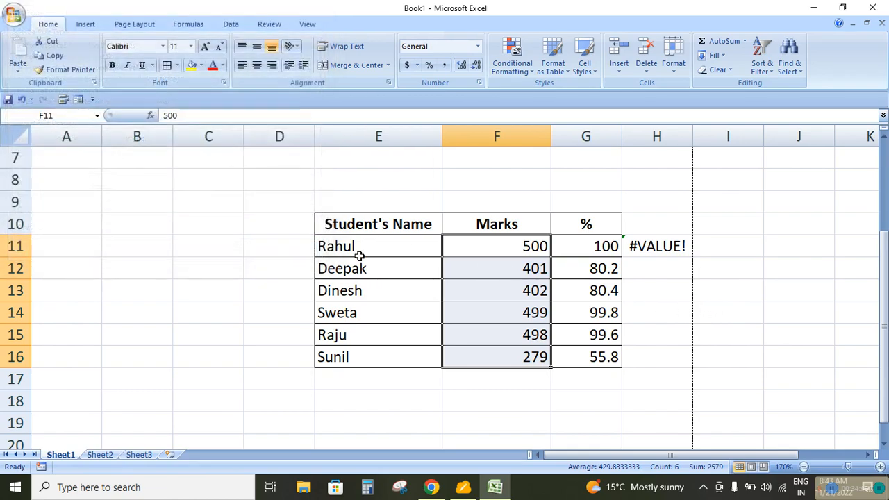
# Delete the student marks table's contents in D9:H18 and remove all borders from that range
pyautogui.moveTo(308, 195); pyautogui.dragTo(633, 393)
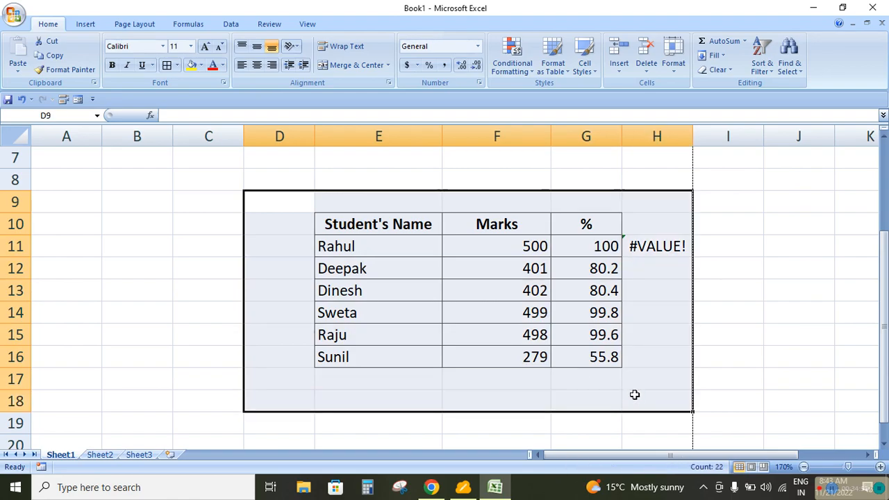
pyautogui.press('Delete')
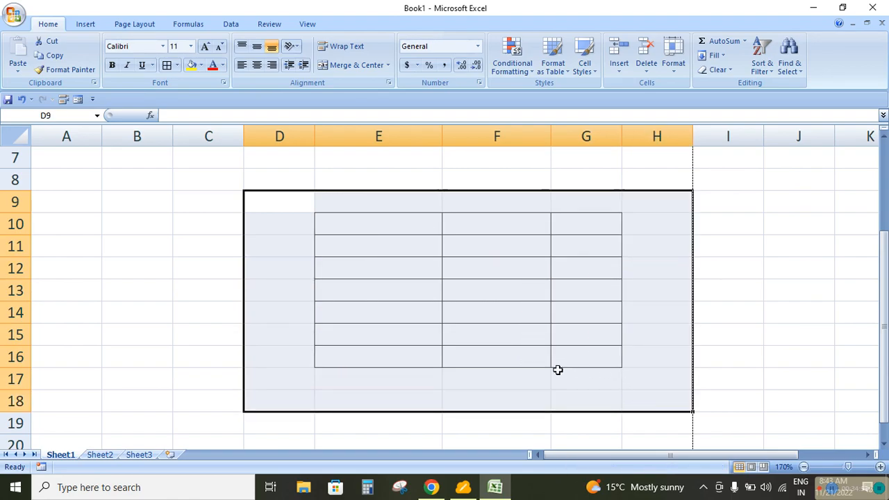
pyautogui.click(177, 64)
pyautogui.click(186, 156)
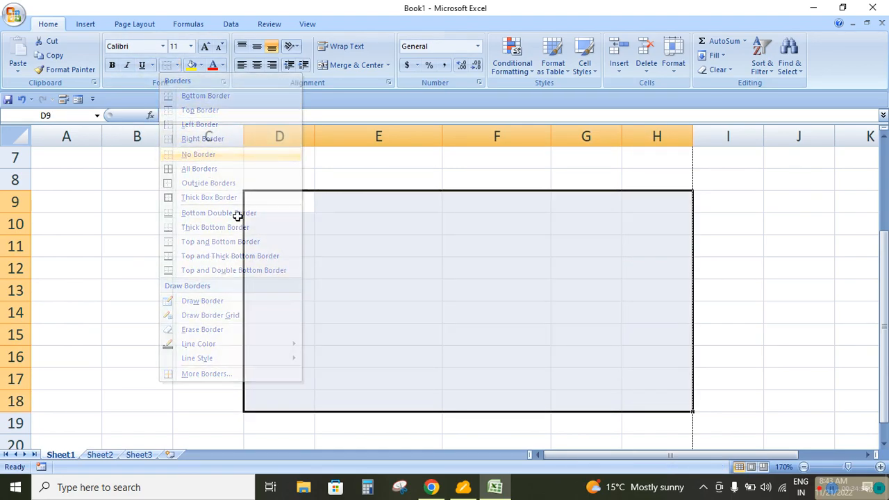
pyautogui.click(341, 312)
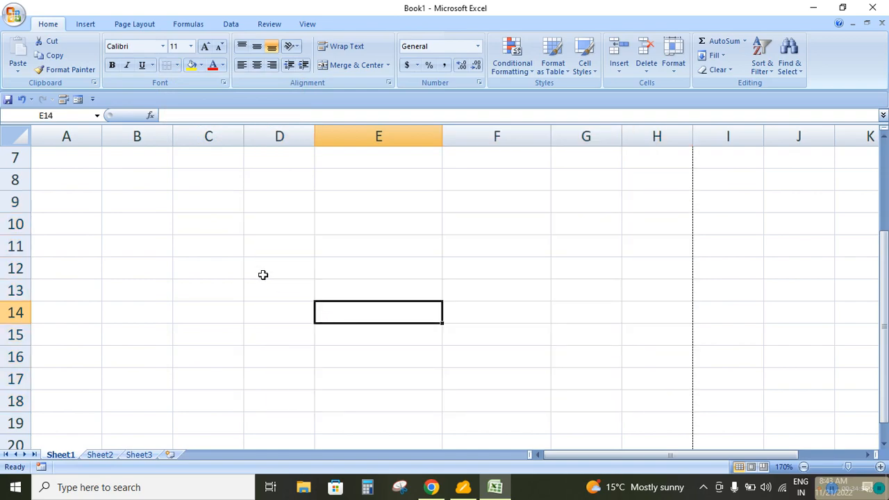
# Enter 10 in F9 and 20 in F10
pyautogui.click(500, 203)
pyautogui.write('10')
pyautogui.press('Return')
pyautogui.write('20')
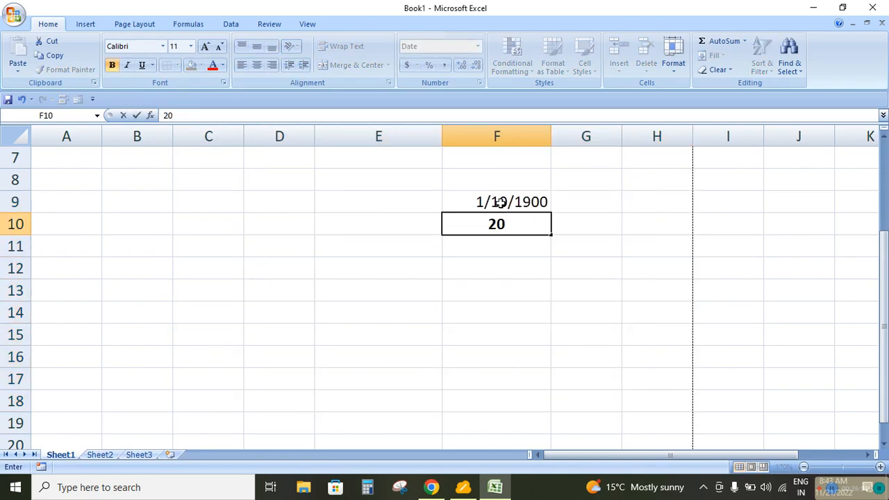
pyautogui.press('Return')
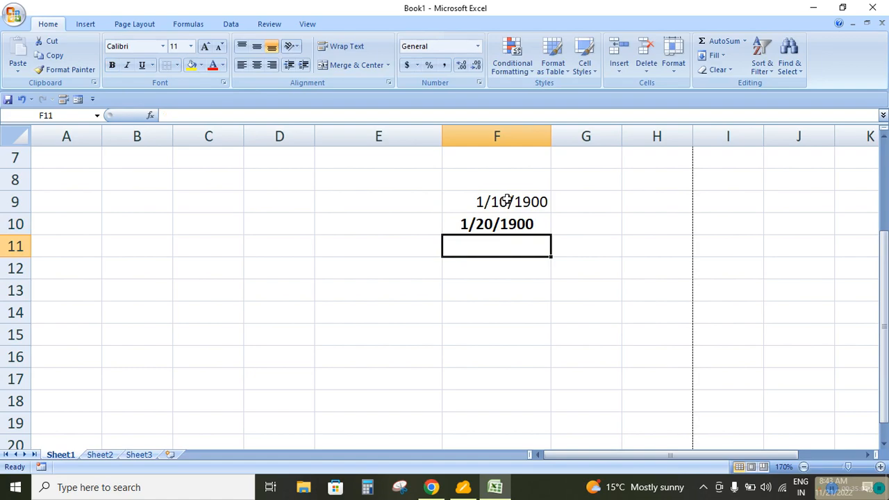
# Delete columns C through H from the sheet
pyautogui.moveTo(191, 137); pyautogui.dragTo(661, 134)
pyautogui.rightClick(664, 137)
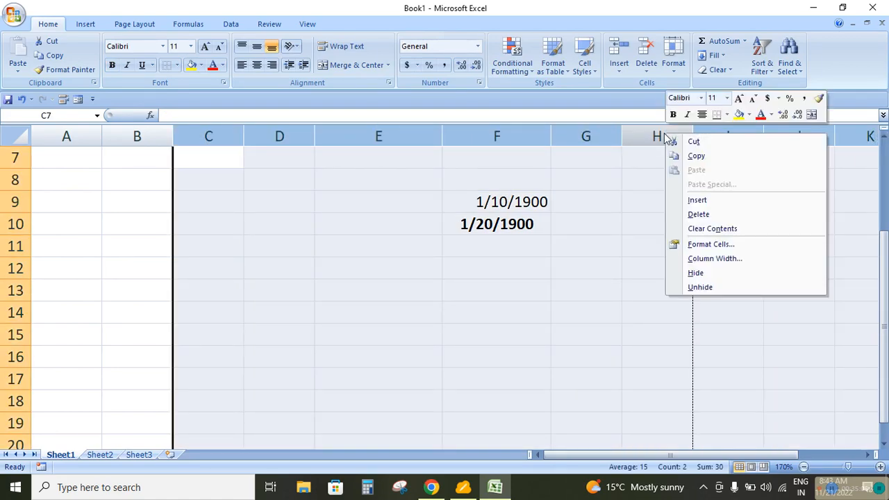
pyautogui.click(696, 215)
pyautogui.click(473, 297)
# Enter 10 in F7 and 20 in F8
pyautogui.click(417, 206)
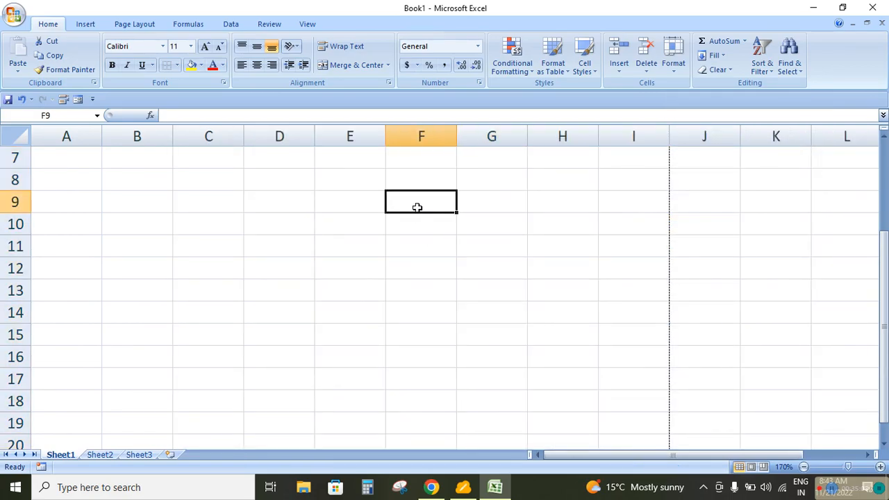
pyautogui.press('Up')
pyautogui.press('Up')
pyautogui.write('1')
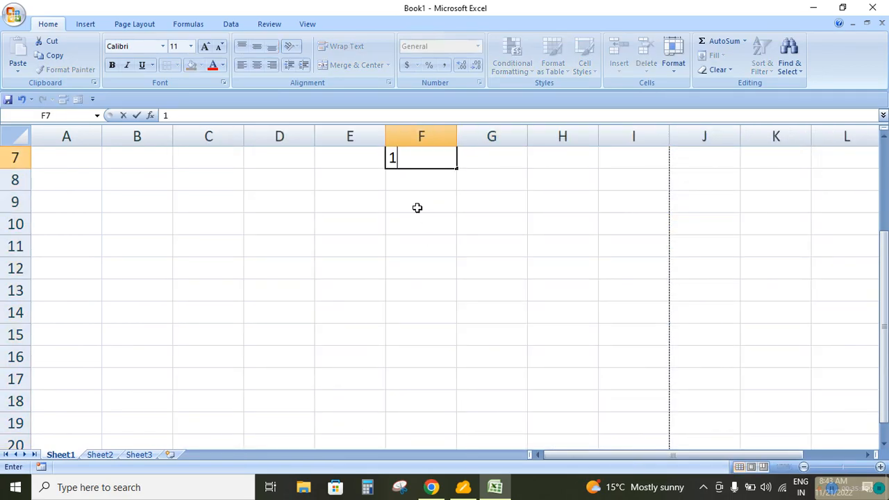
pyautogui.write('0')
pyautogui.press('Return')
pyautogui.write('20')
pyautogui.press('Return')
# Extend the number series from F7:F8 down to F16 so it runs in steps of 10 up to 100
pyautogui.press('Up')
pyautogui.press('Up')
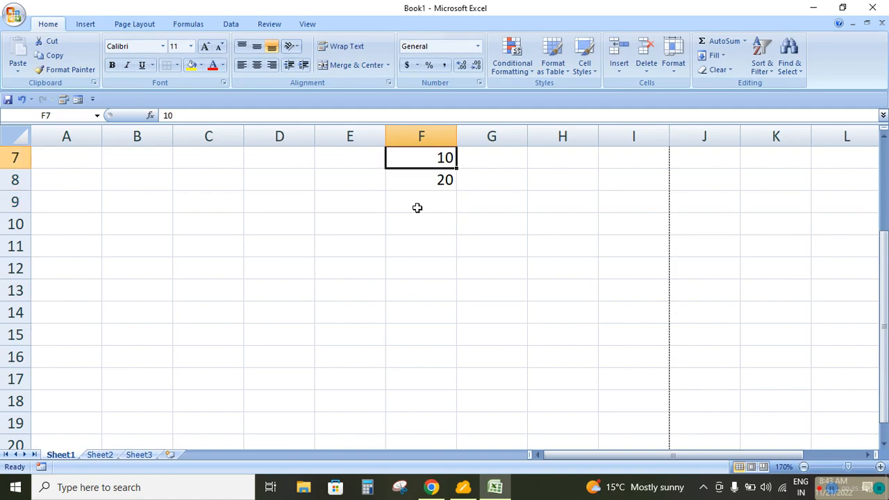
pyautogui.hotkey('shift', 'Down')
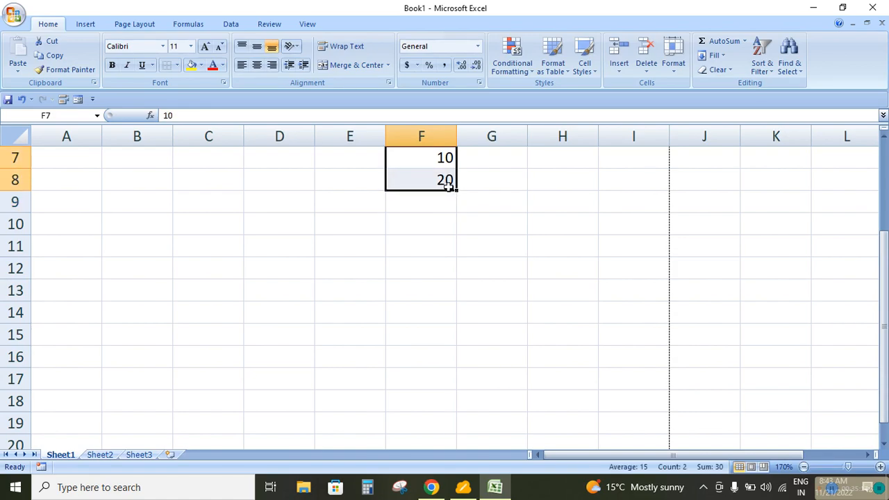
pyautogui.moveTo(458, 190); pyautogui.dragTo(465, 362)
pyautogui.click(511, 330)
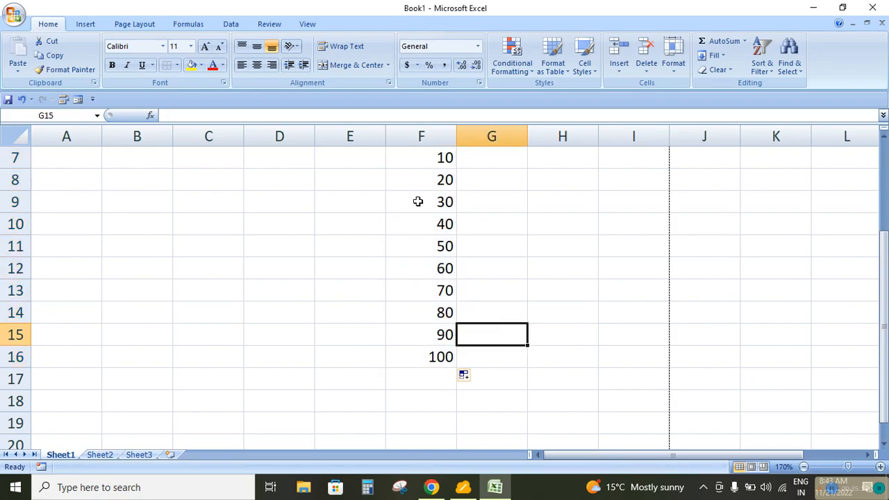
# Add a conditional formatting rule to F7:F16 that fills values above the average with green
pyautogui.moveTo(421, 159); pyautogui.dragTo(429, 347)
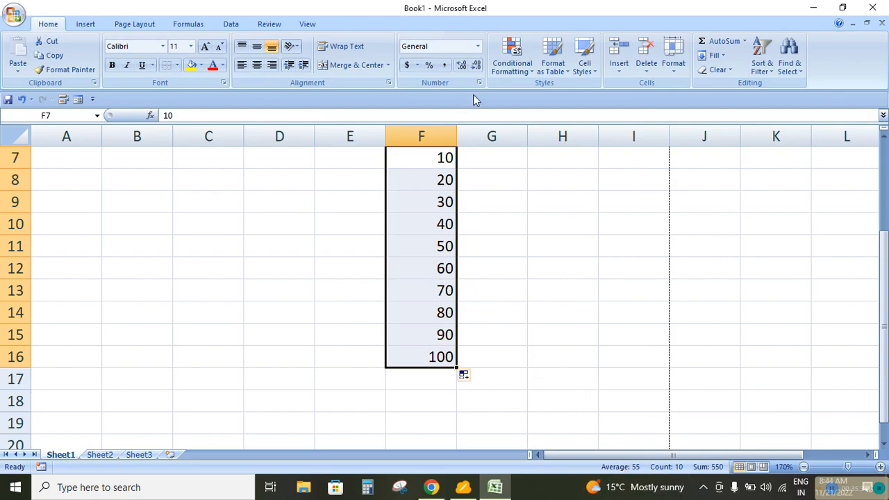
pyautogui.click(883, 136)
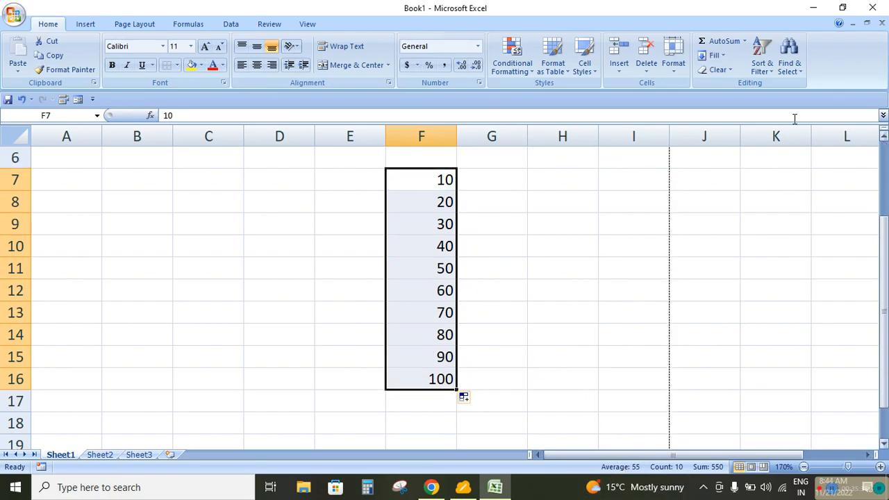
pyautogui.click(525, 76)
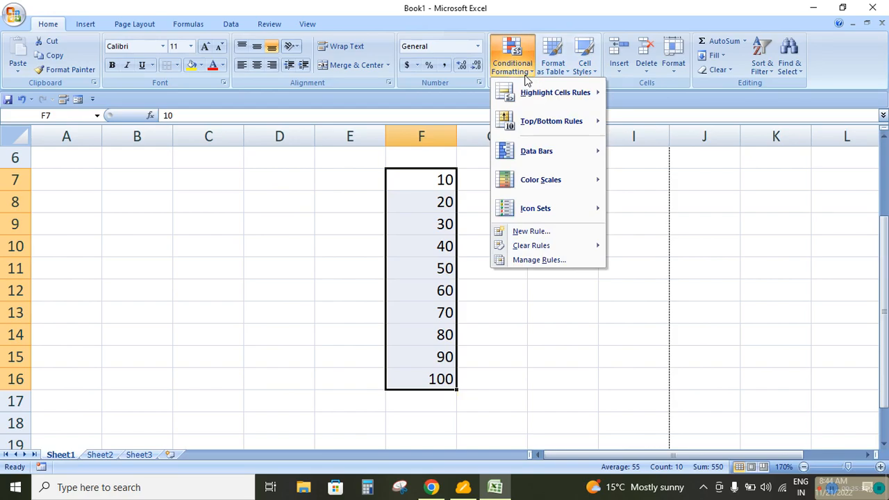
pyautogui.click(542, 233)
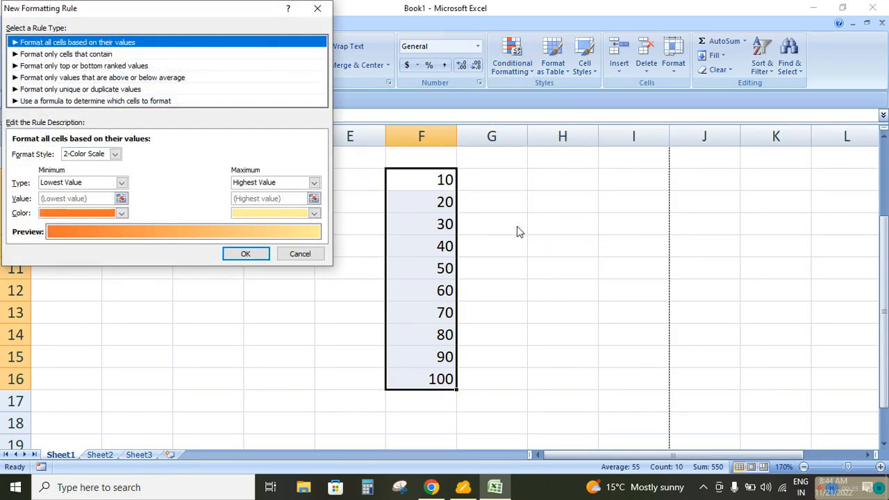
pyautogui.click(69, 78)
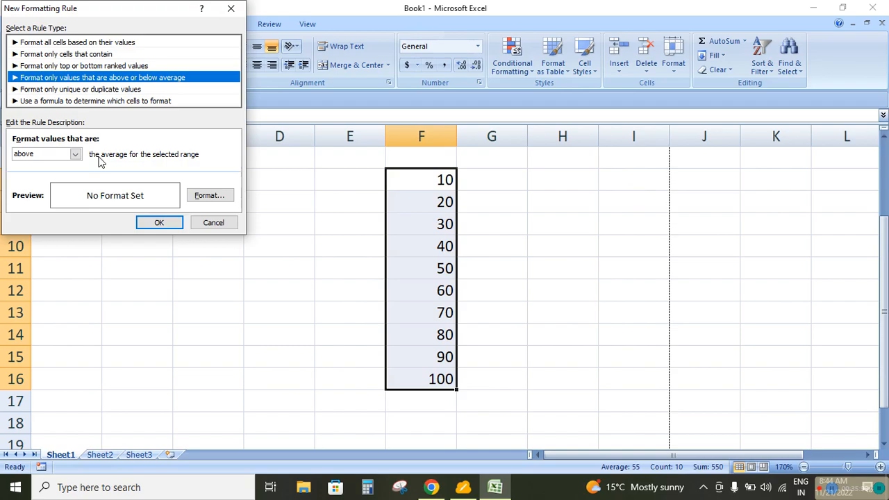
pyautogui.click(212, 195)
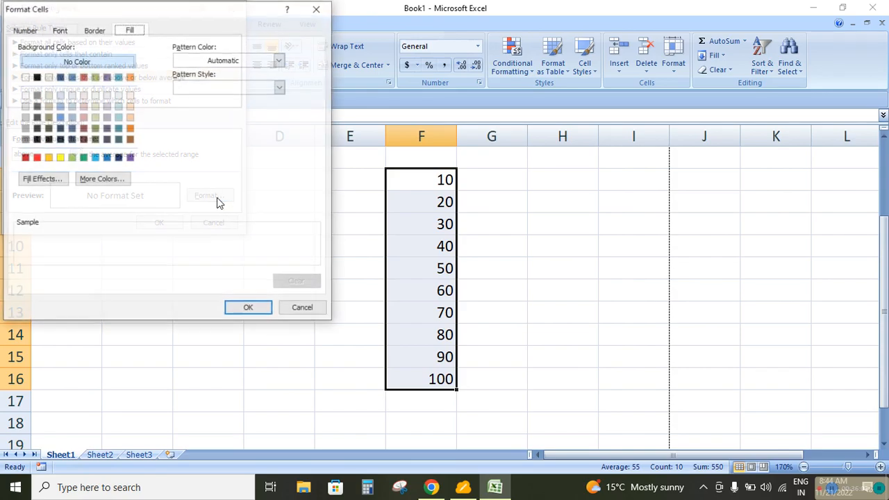
pyautogui.click(84, 157)
pyautogui.click(244, 311)
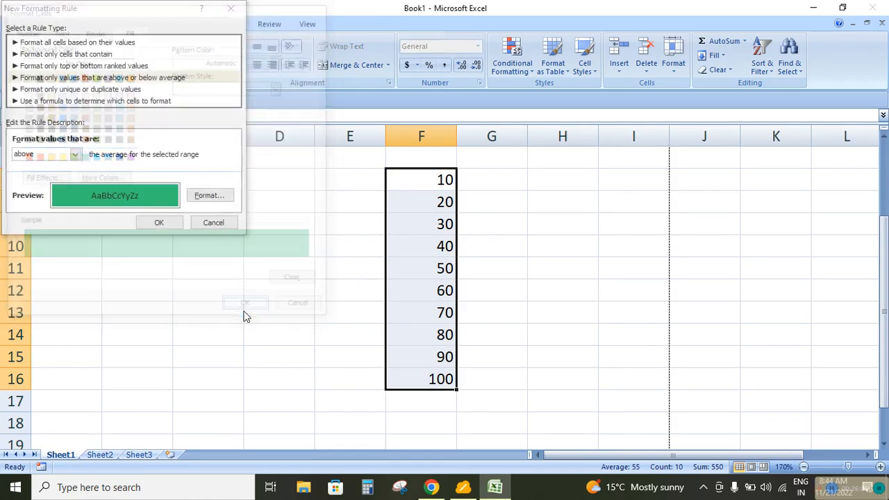
pyautogui.click(159, 223)
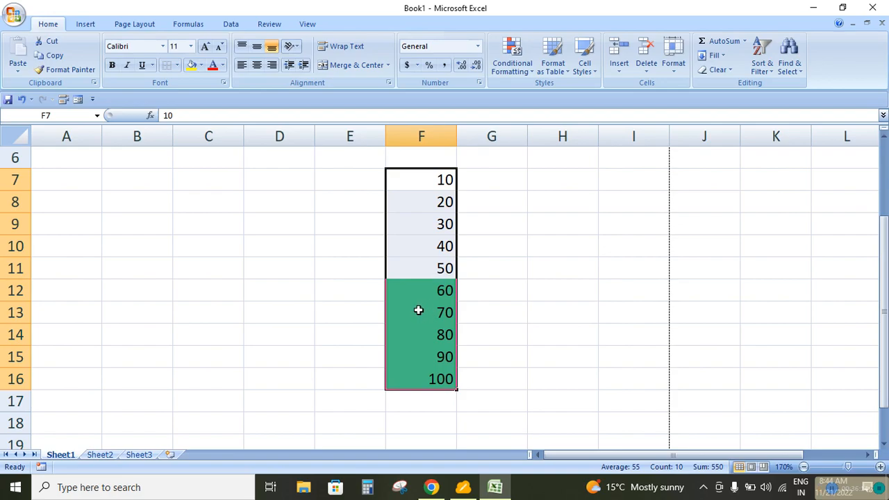
# Clear the above-average formatting rule from the selected cells F7:F16
pyautogui.click(521, 77)
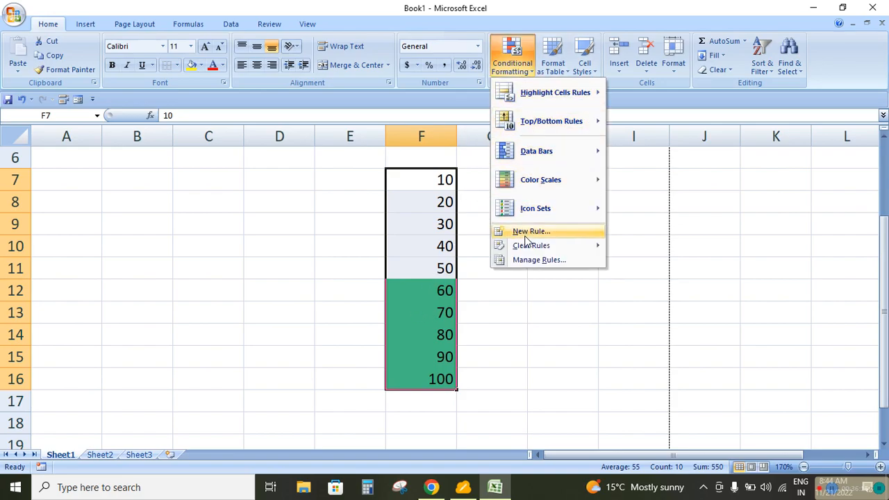
pyautogui.moveTo(532, 246)
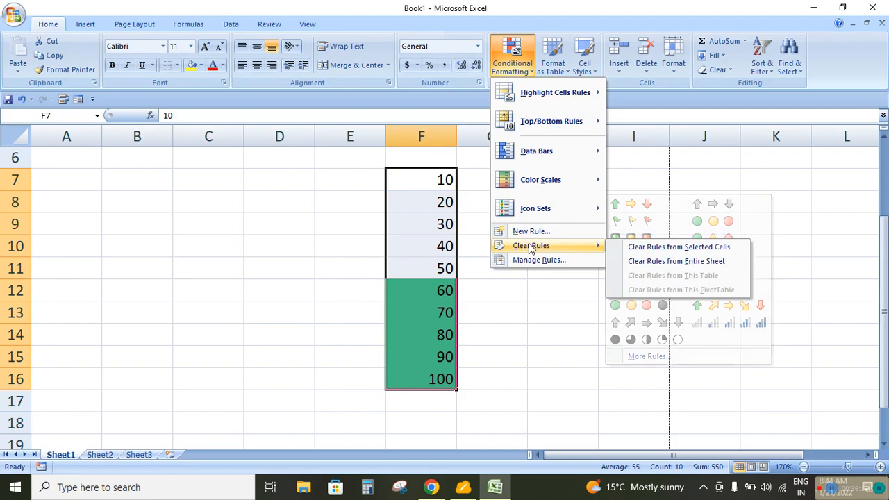
pyautogui.click(650, 247)
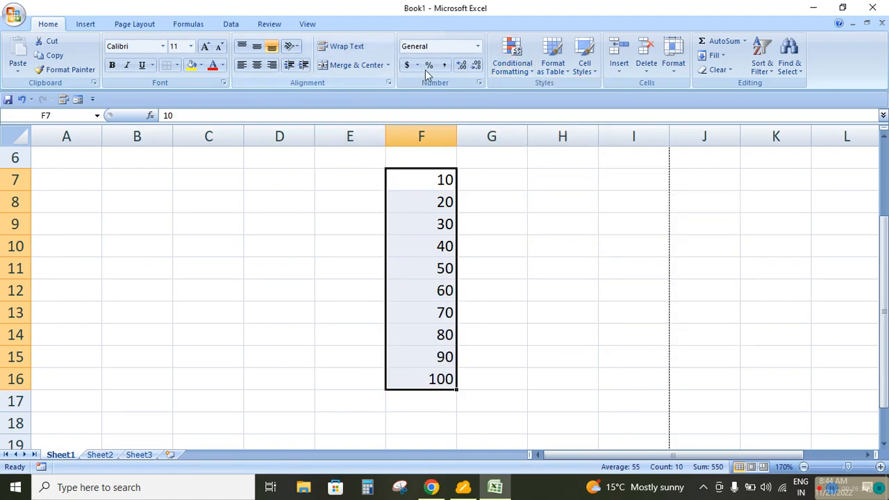
pyautogui.click(512, 52)
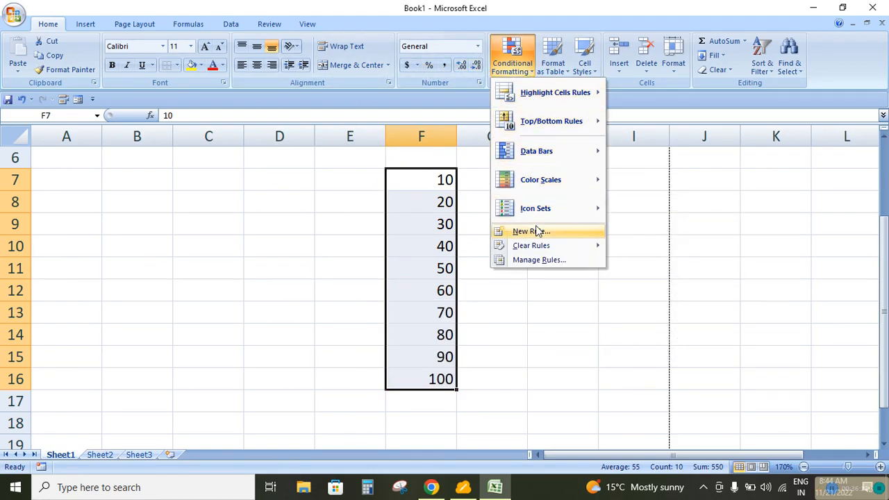
pyautogui.click(522, 231)
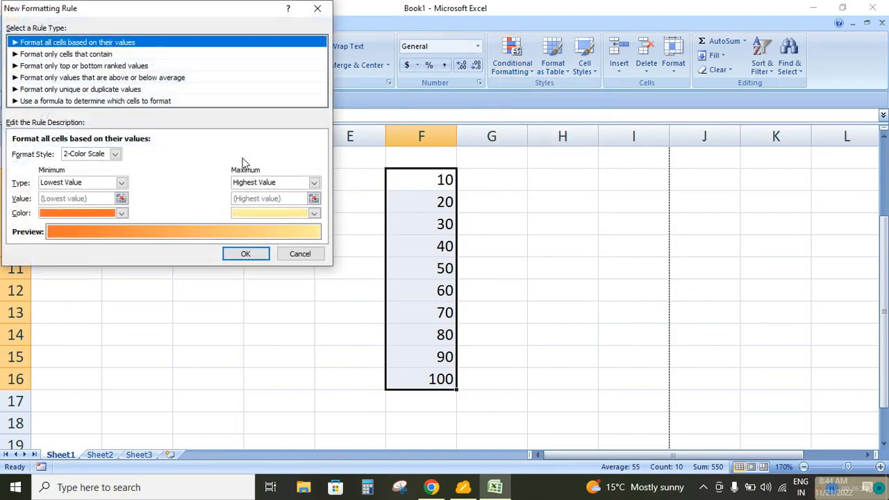
pyautogui.click(64, 77)
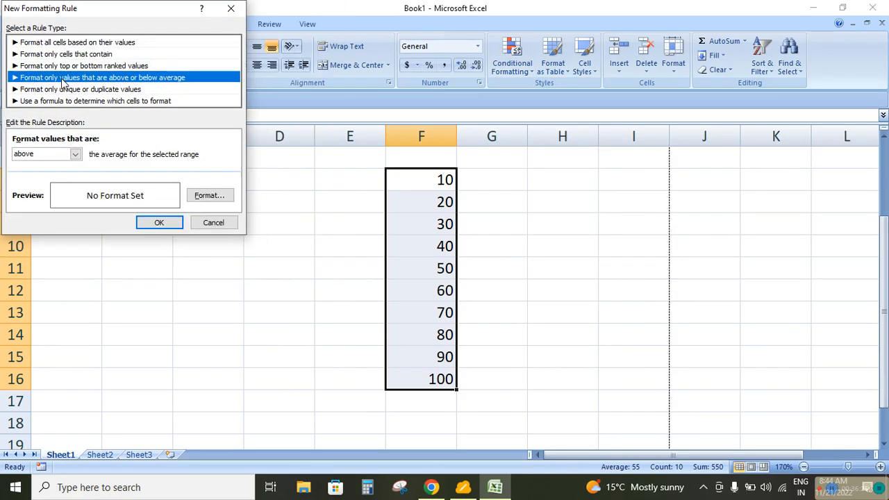
pyautogui.click(75, 154)
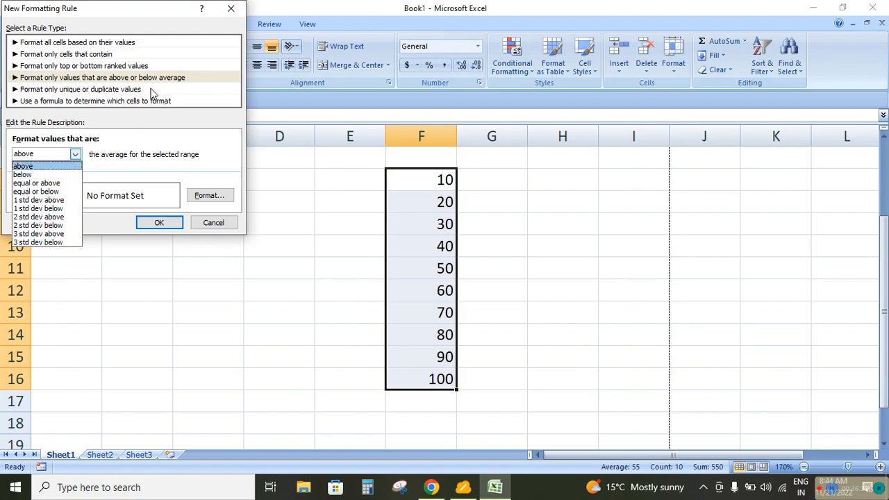
pyautogui.click(90, 93)
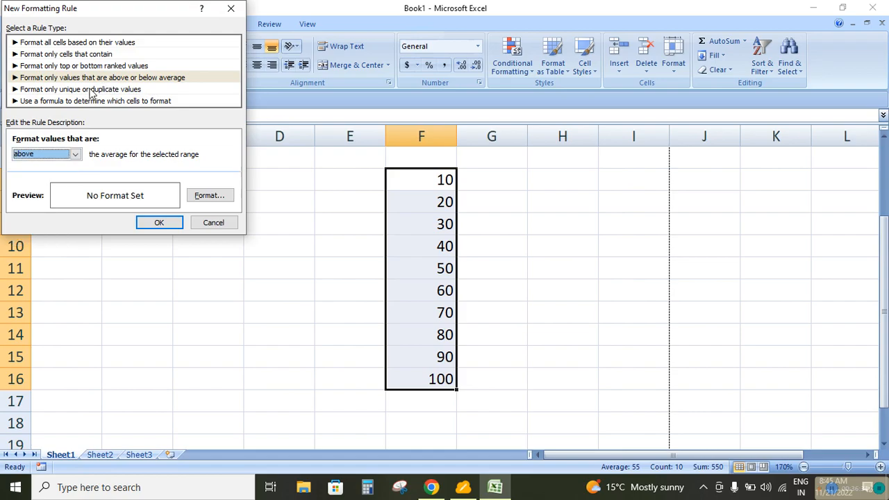
pyautogui.click(90, 91)
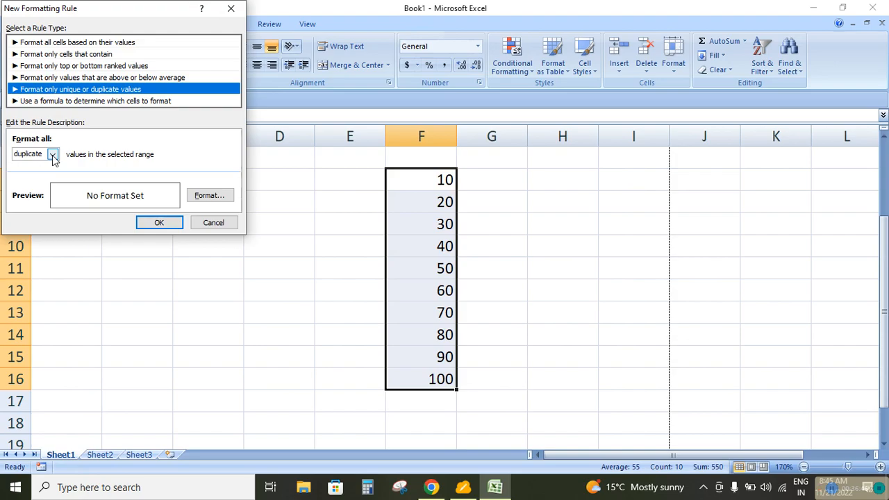
pyautogui.click(213, 222)
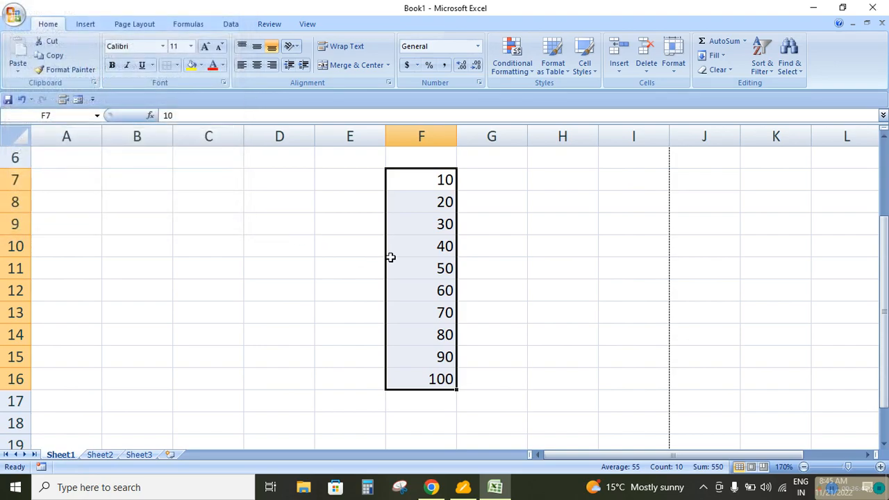
# Enter 10 in both F11 and F14 to create repeated values in the number series
pyautogui.click(425, 270)
pyautogui.write('0')
pyautogui.press('Return')
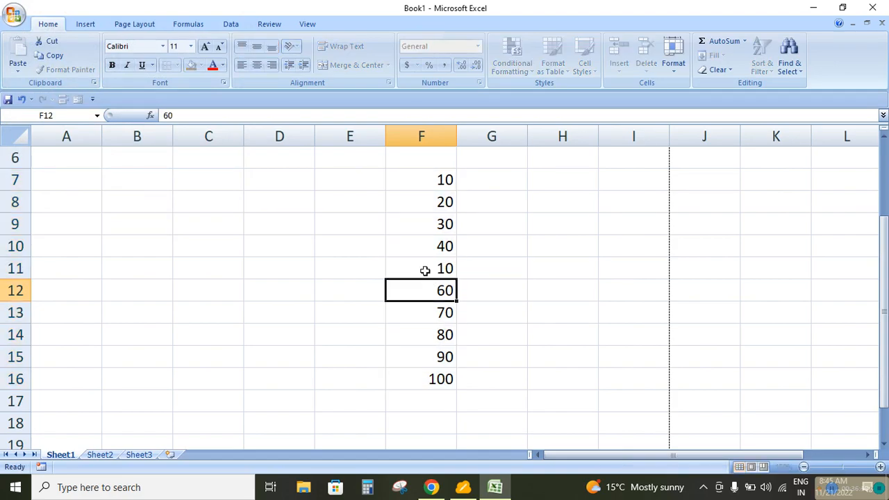
pyautogui.click(429, 338)
pyautogui.write('10')
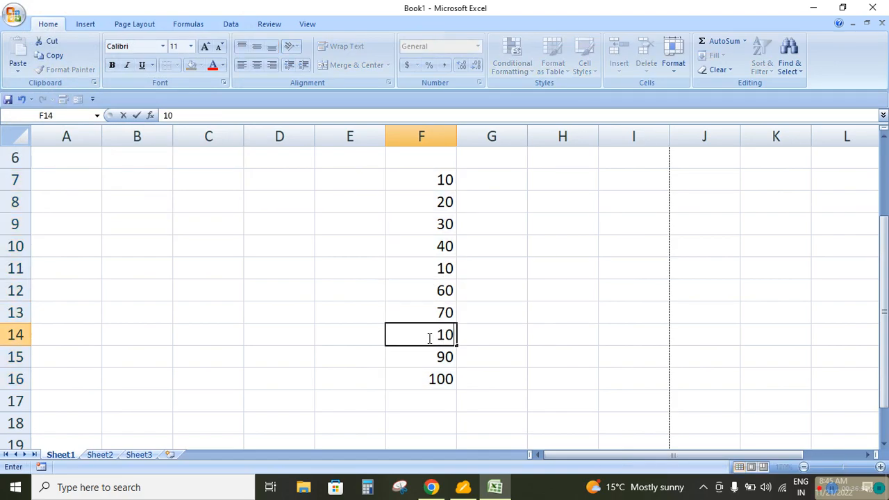
pyautogui.press('Return')
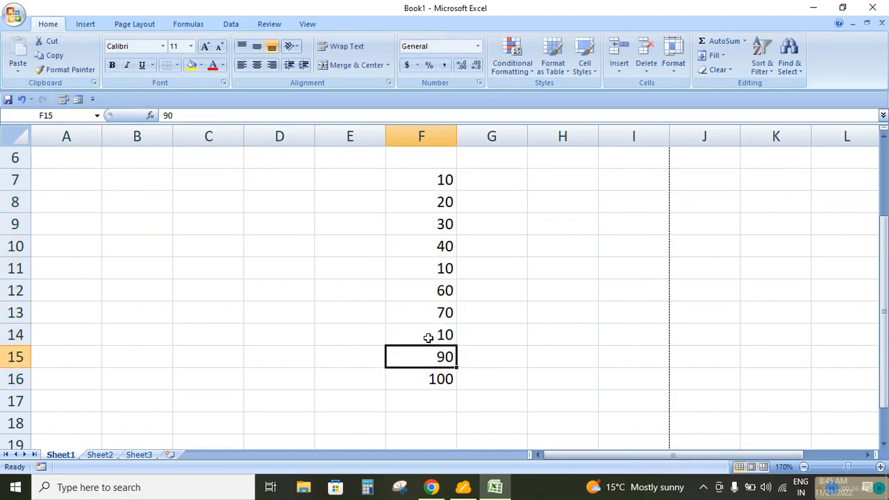
# Enter 20 in F12 and 40 in F15 as further repeated values
pyautogui.click(425, 293)
pyautogui.write('20')
pyautogui.press('Return')
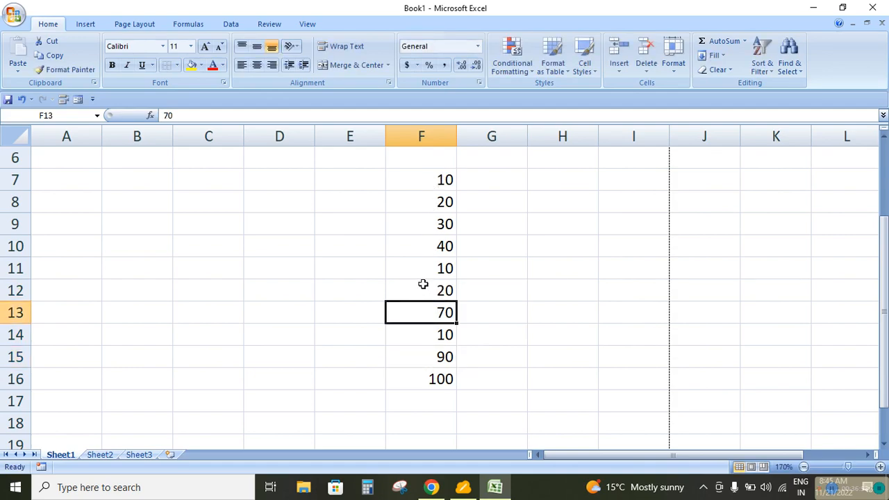
pyautogui.click(425, 358)
pyautogui.write('40')
pyautogui.press('Return')
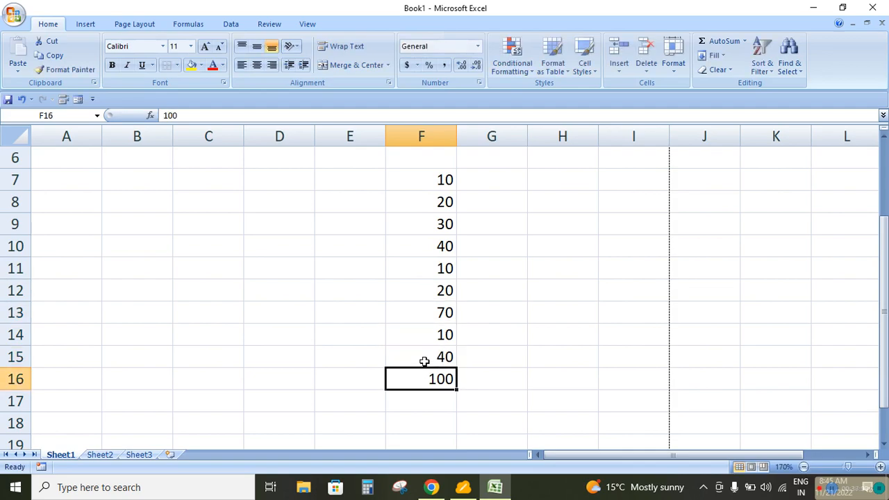
# Add a conditional formatting rule to F7:F16 that fills all duplicate values with green
pyautogui.moveTo(424, 179); pyautogui.dragTo(424, 378)
pyautogui.click(514, 66)
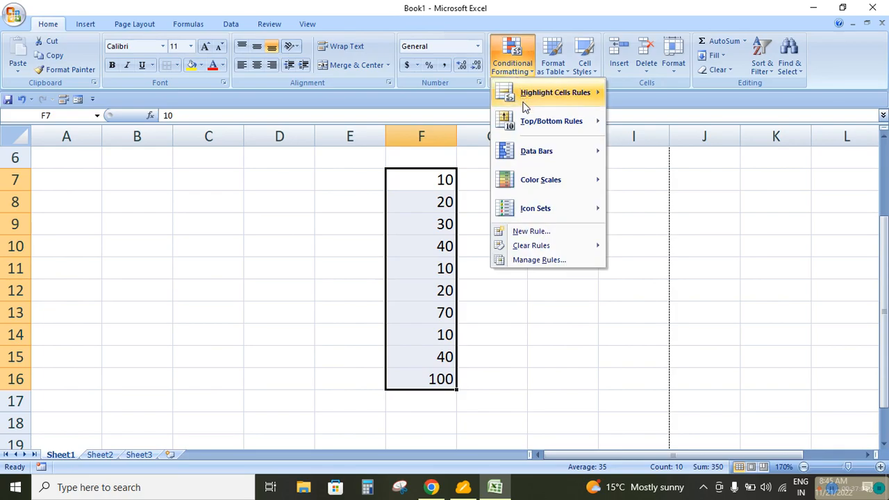
pyautogui.click(528, 231)
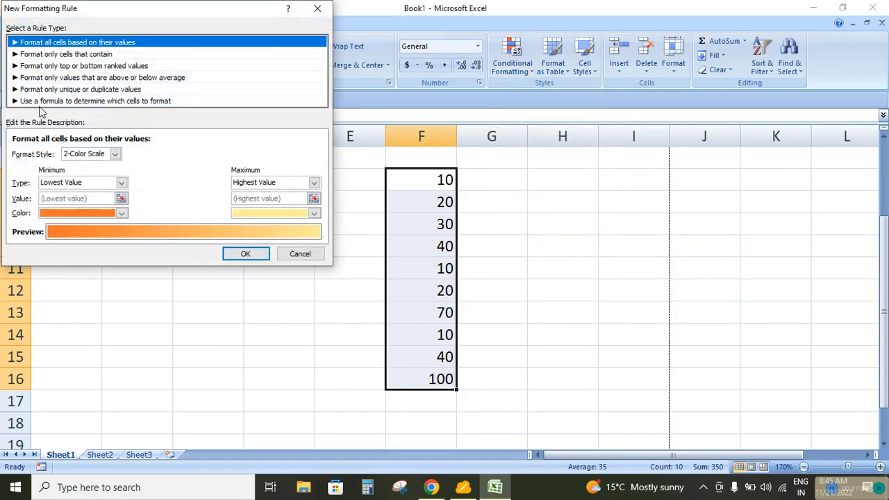
pyautogui.click(69, 90)
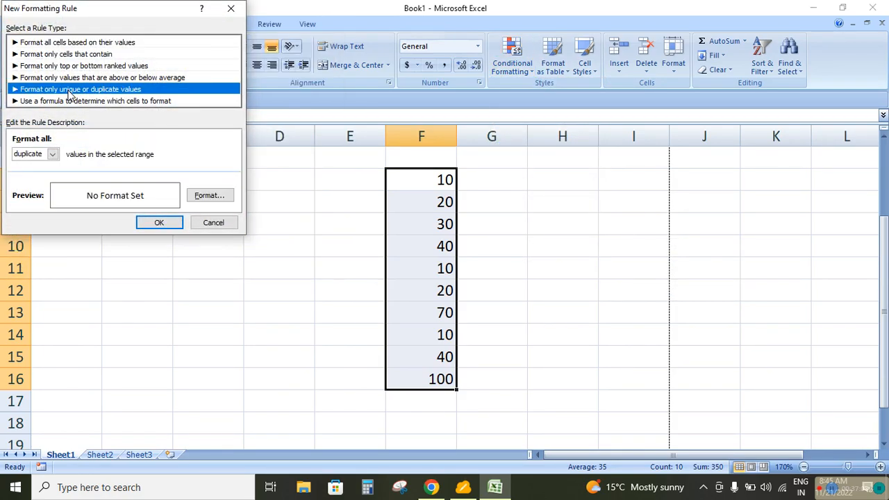
pyautogui.click(52, 154)
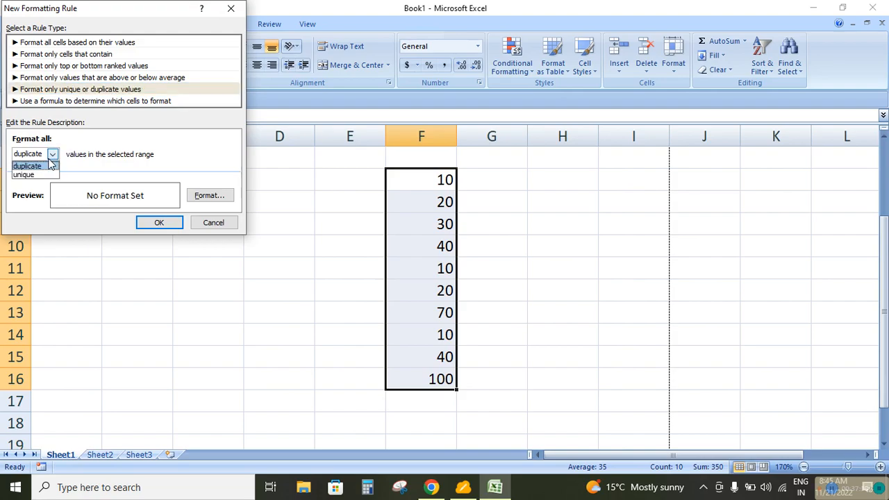
pyautogui.click(49, 167)
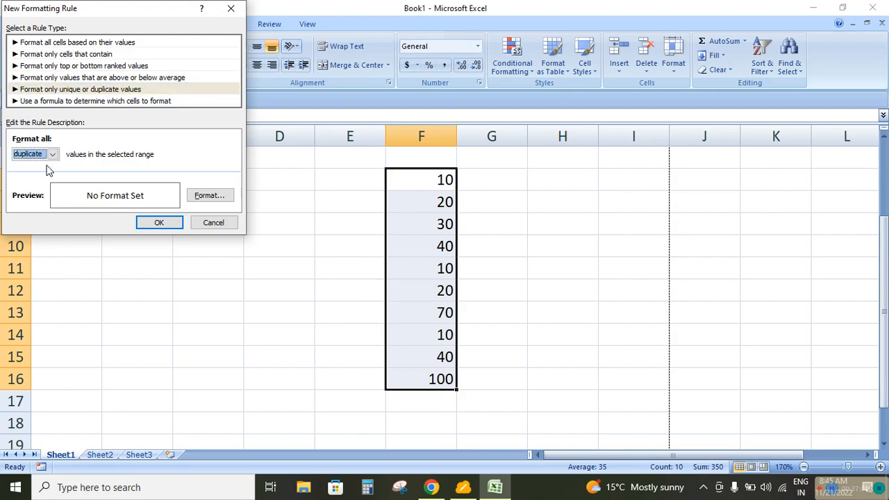
pyautogui.click(200, 202)
pyautogui.click(82, 158)
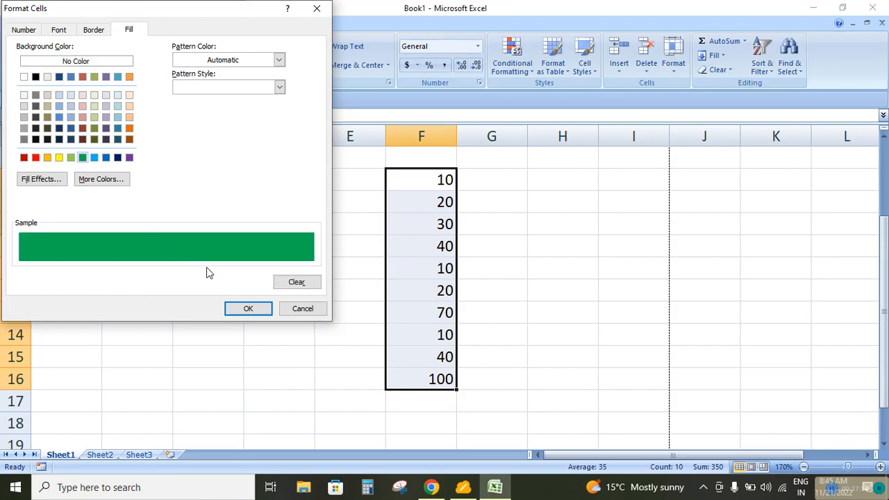
pyautogui.click(246, 309)
pyautogui.click(159, 222)
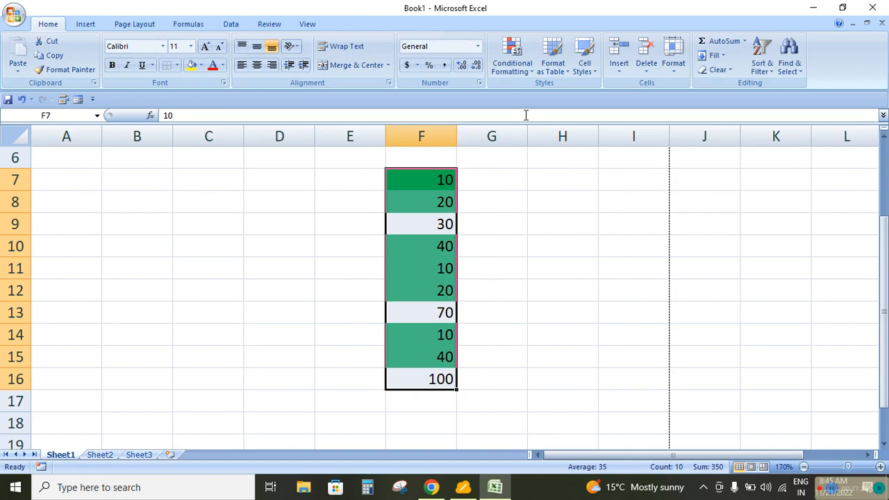
# Clear the duplicate-values formatting rule from the selected cells F7:F16
pyautogui.click(525, 71)
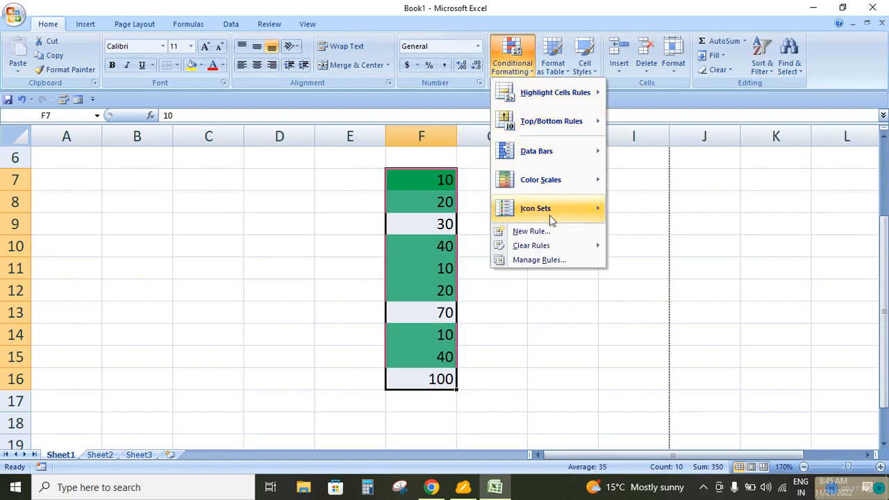
pyautogui.moveTo(542, 245)
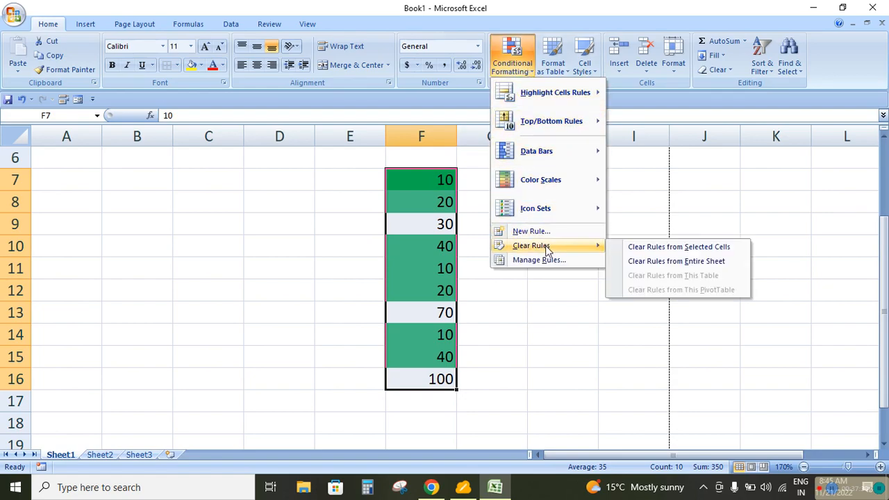
pyautogui.click(657, 250)
# Add a conditional formatting rule to F7:F16 that fills all unique values with green
pyautogui.click(512, 64)
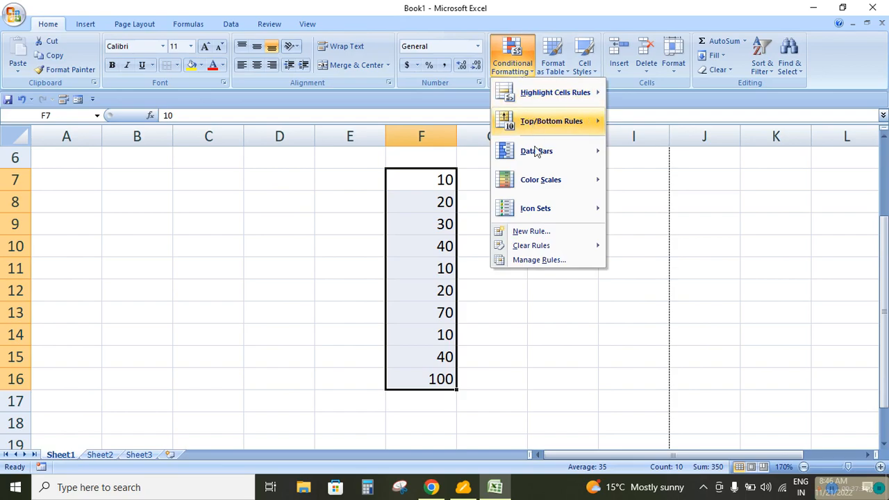
pyautogui.click(532, 230)
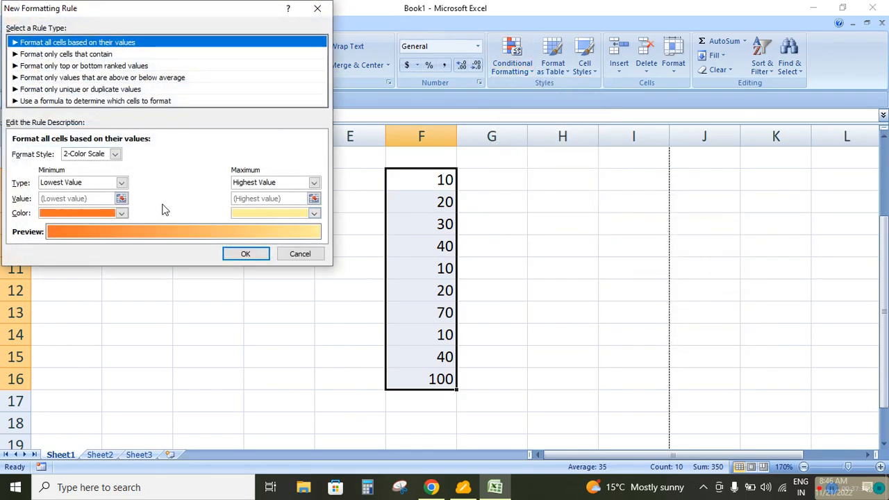
pyautogui.click(68, 89)
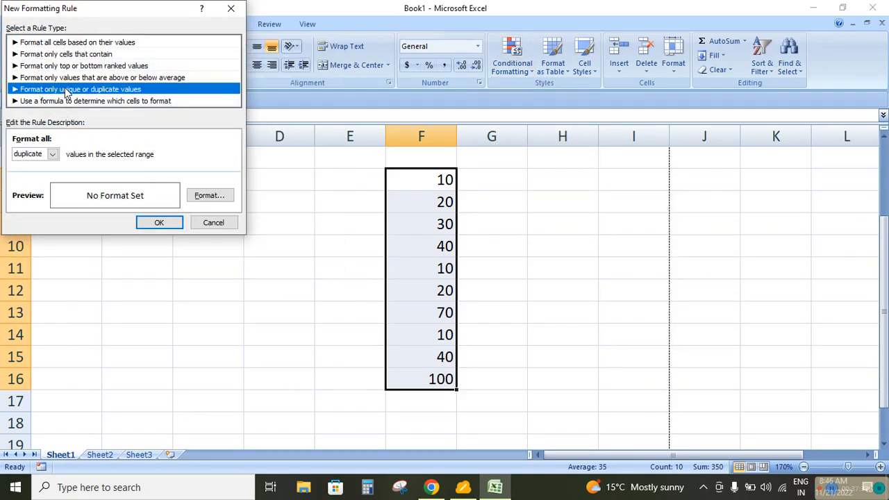
pyautogui.click(52, 154)
pyautogui.click(35, 175)
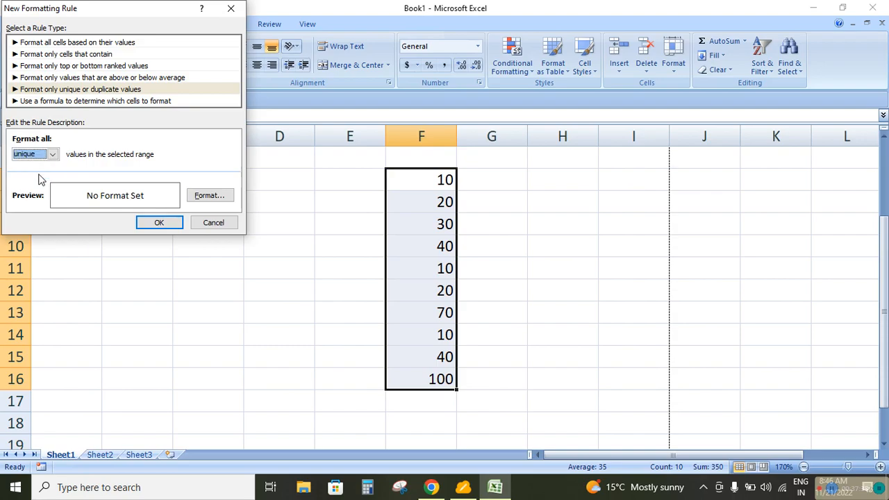
pyautogui.click(210, 196)
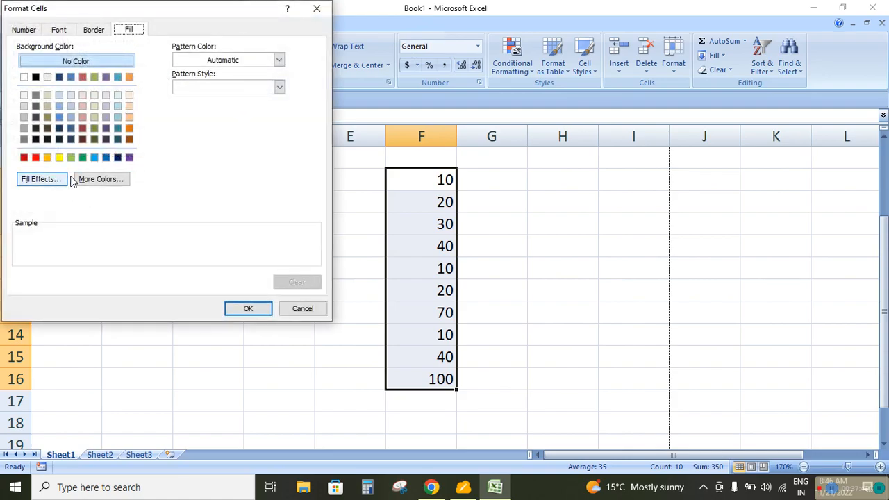
pyautogui.click(83, 158)
pyautogui.click(244, 310)
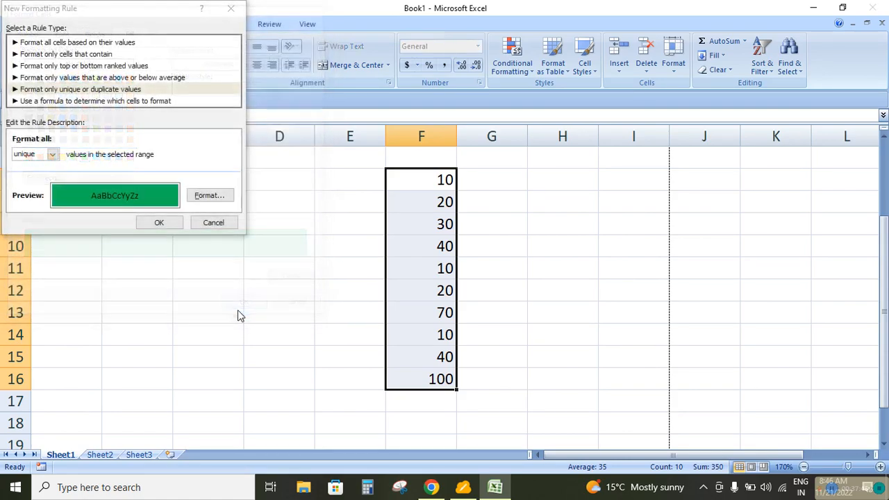
pyautogui.click(159, 222)
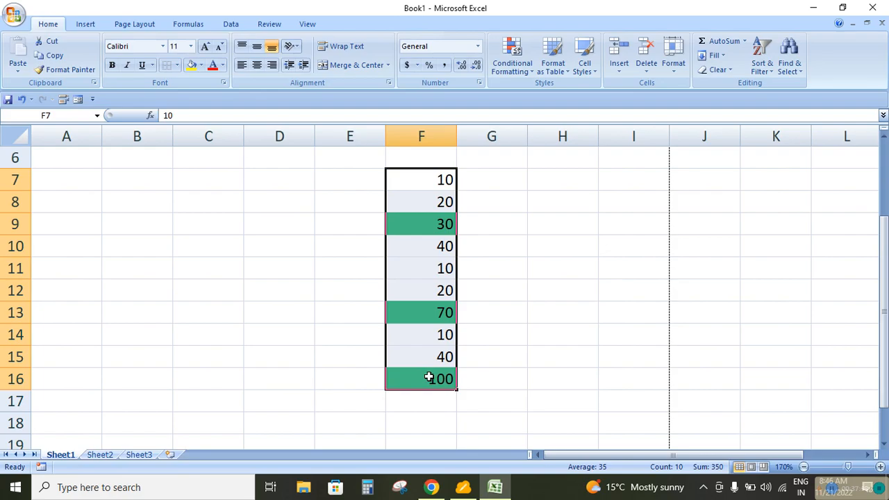
# Clear the unique-values formatting rule from the selected cells F7:F16
pyautogui.click(527, 74)
pyautogui.moveTo(540, 250)
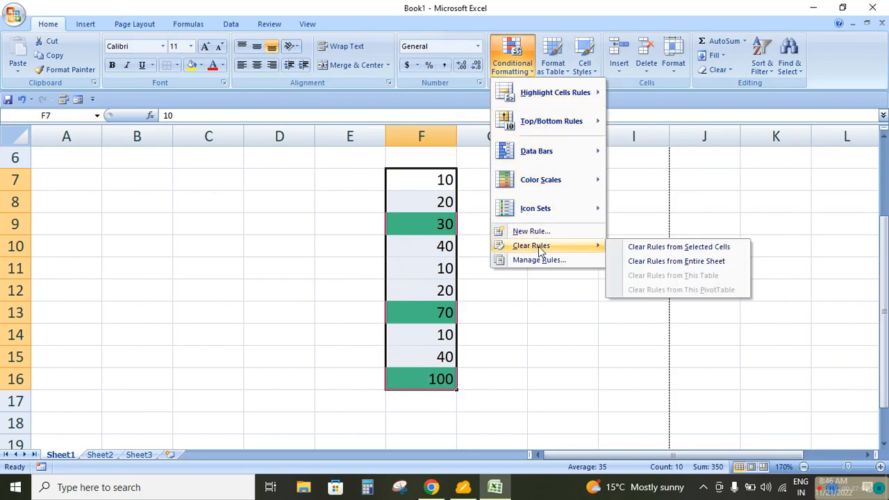
pyautogui.click(671, 250)
pyautogui.click(512, 57)
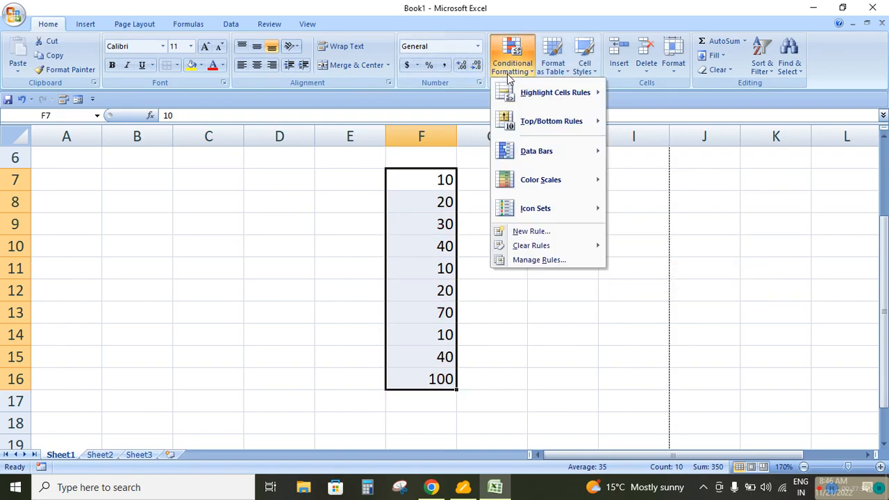
pyautogui.click(531, 231)
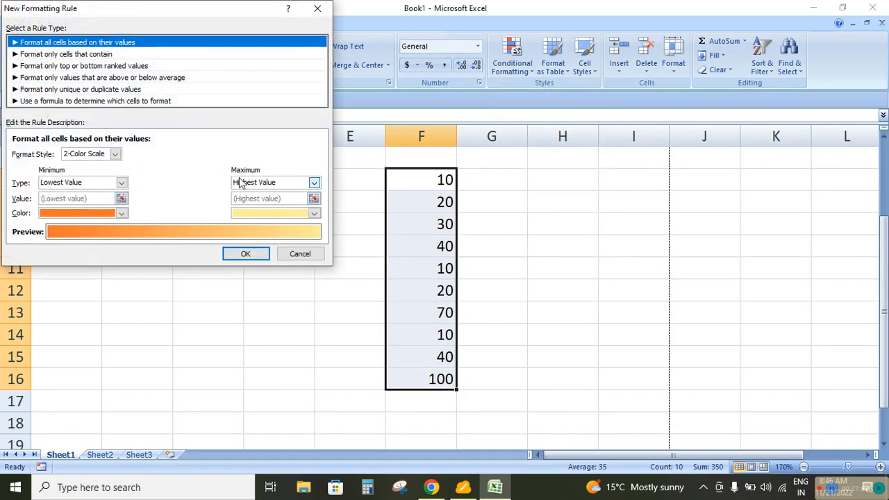
pyautogui.click(76, 101)
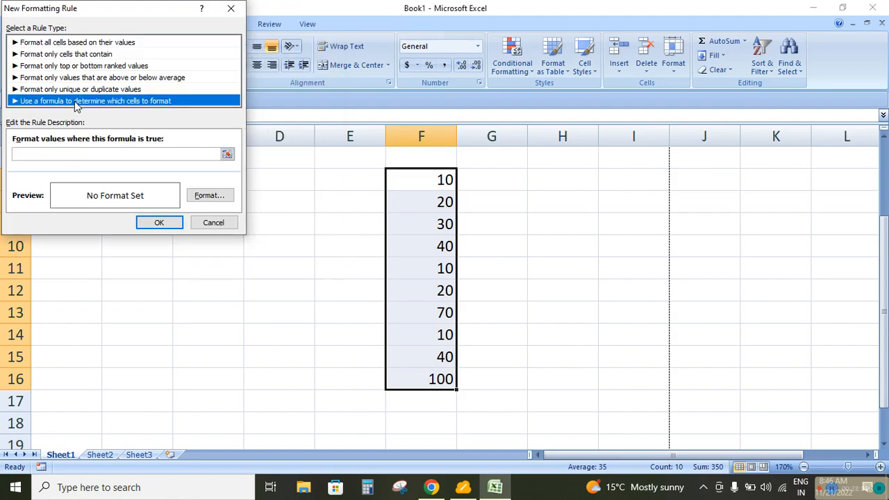
pyautogui.click(215, 223)
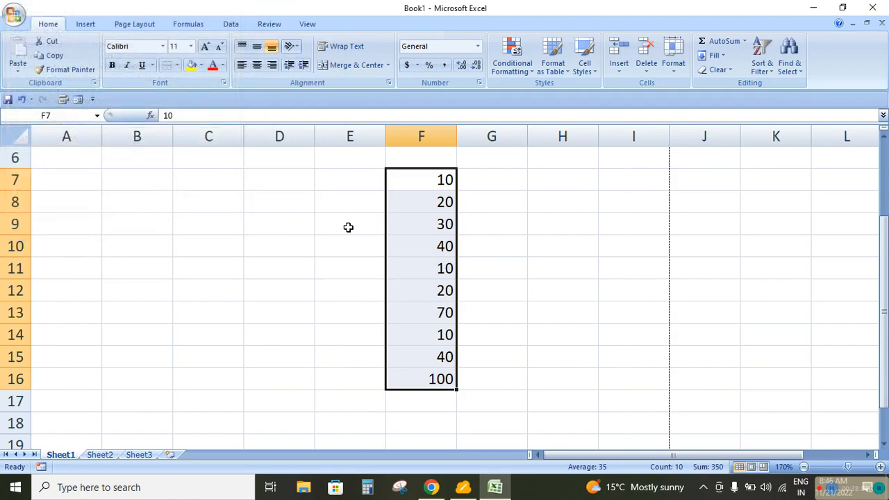
# Delete the number series in F7:F16 and enter the heading Product in C8
pyautogui.press('Delete')
pyautogui.click(221, 200)
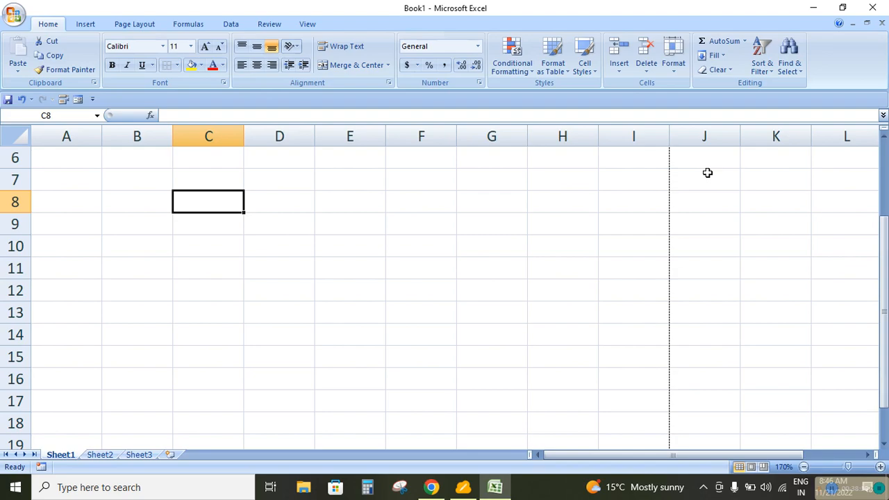
pyautogui.write('P')
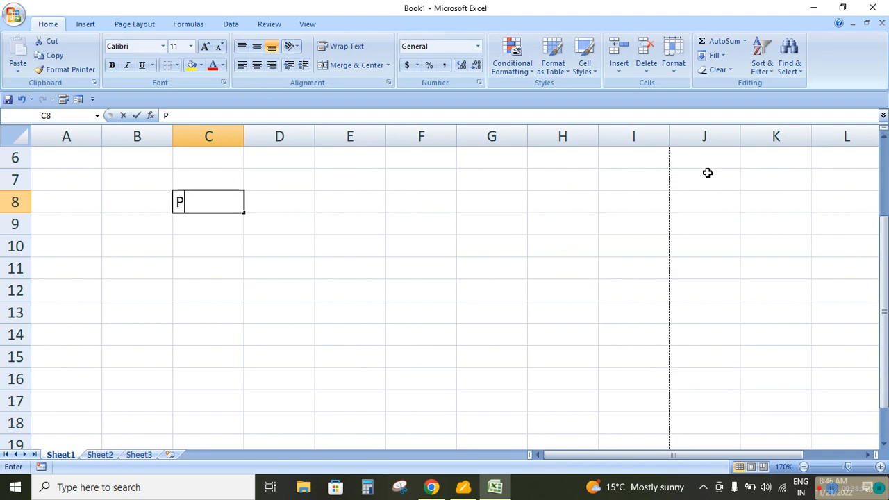
pyautogui.write('rodu')
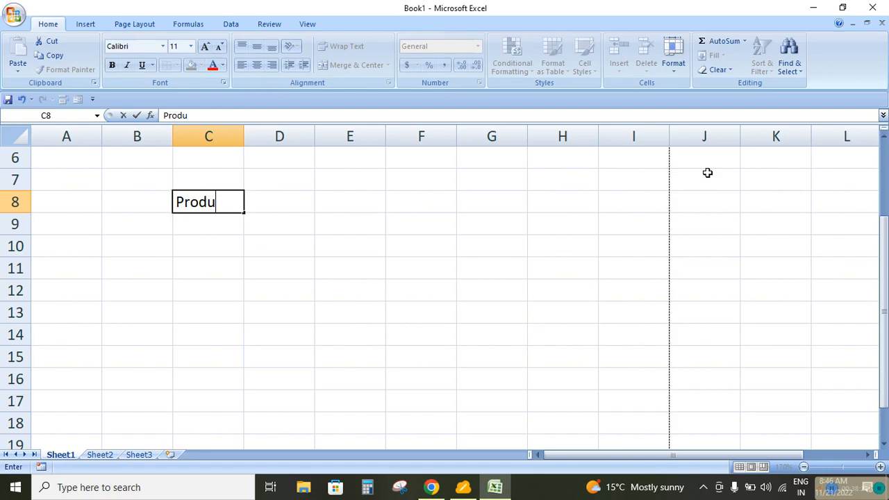
pyautogui.write('ct')
pyautogui.press('Return')
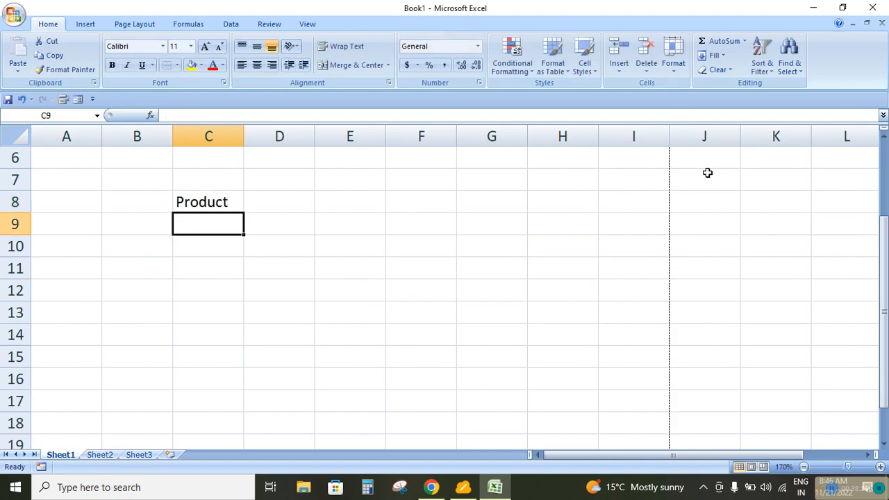
# List the products Apple, Samsung, Oppo and Vivo in C9:C12 below the Product heading
pyautogui.write('Apple')
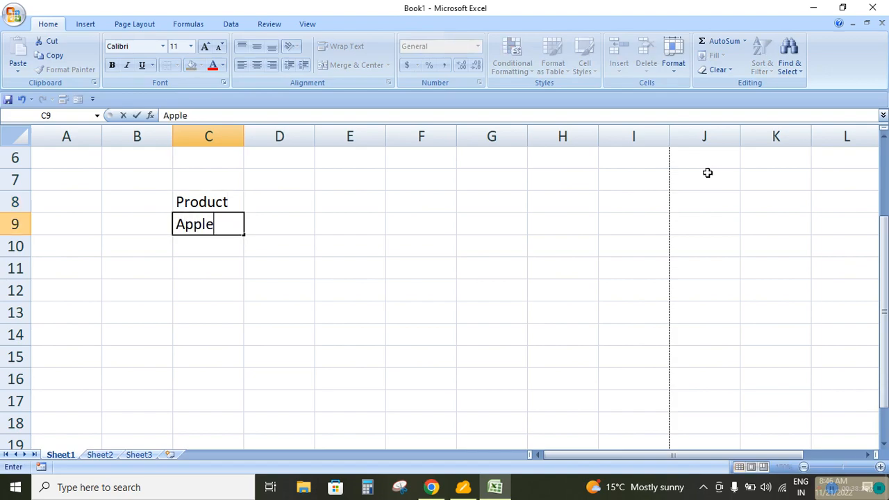
pyautogui.press('Return')
pyautogui.write('Sam')
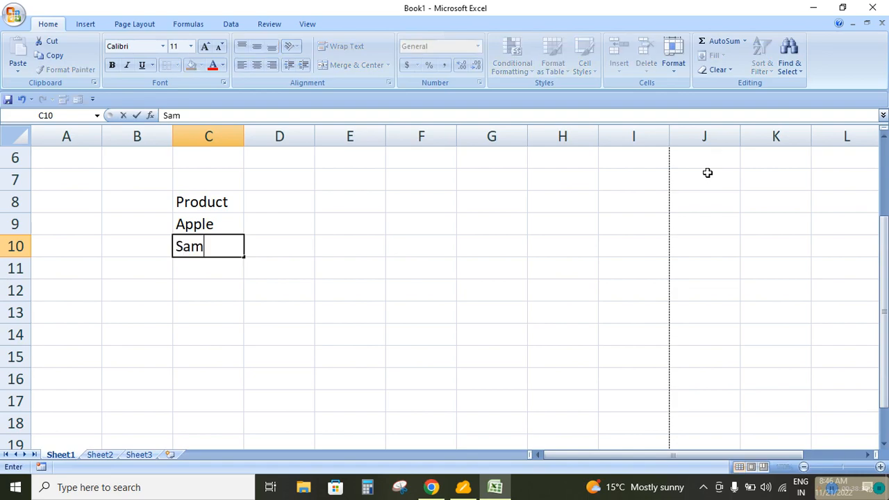
pyautogui.write('sung')
pyautogui.press('Return')
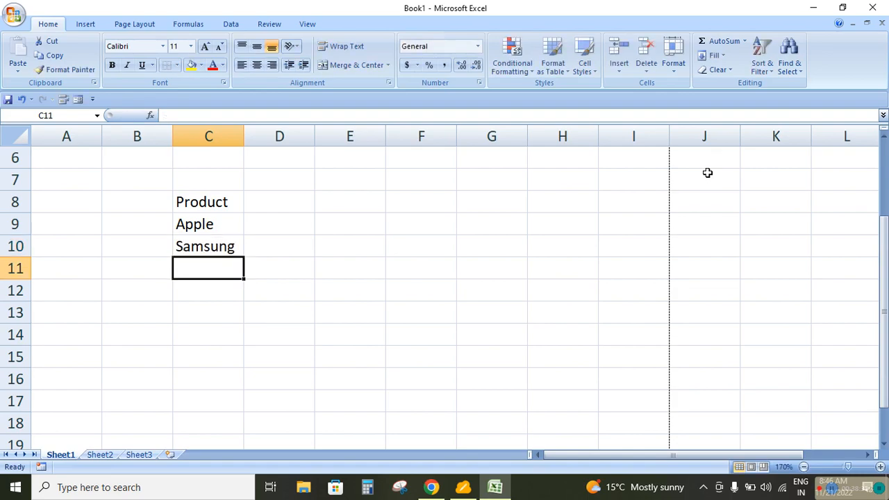
pyautogui.write('Oppo')
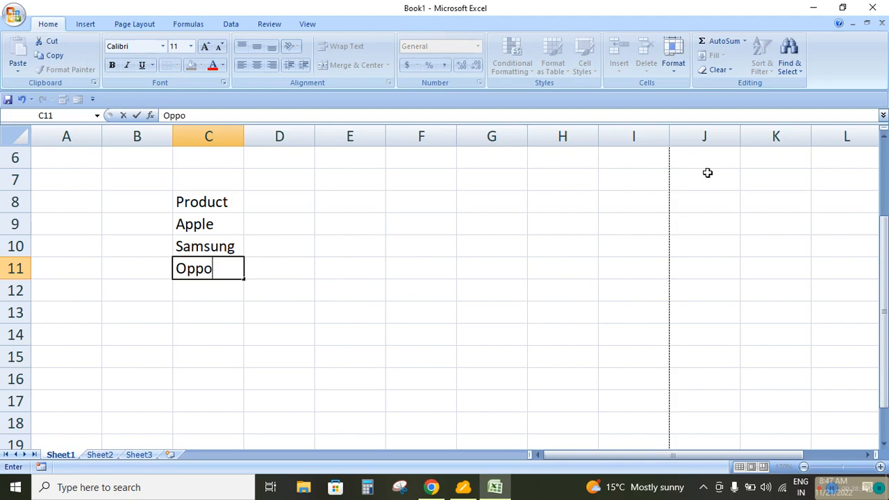
pyautogui.press('Return')
pyautogui.write('Vi')
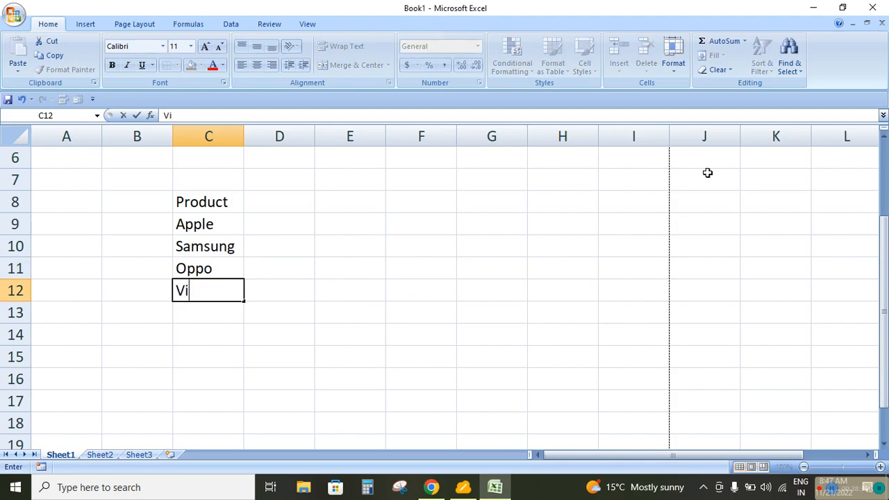
pyautogui.write('vo')
pyautogui.press('Return')
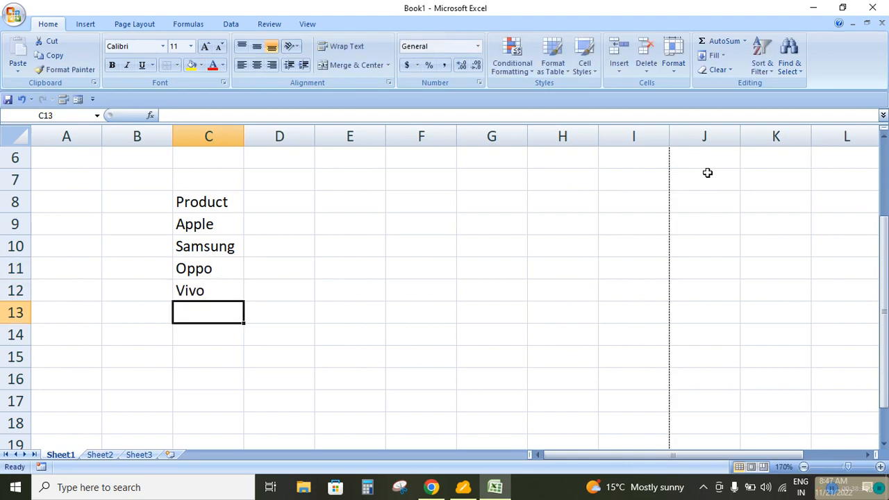
# Continue the product list with Redmi, Realme and Itel in C13:C15
pyautogui.write('Redmi')
pyautogui.press('Return')
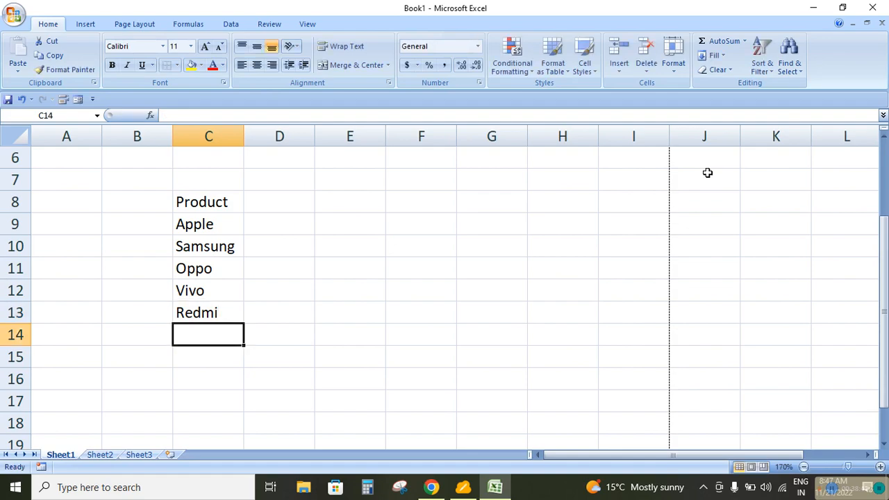
pyautogui.write('Real')
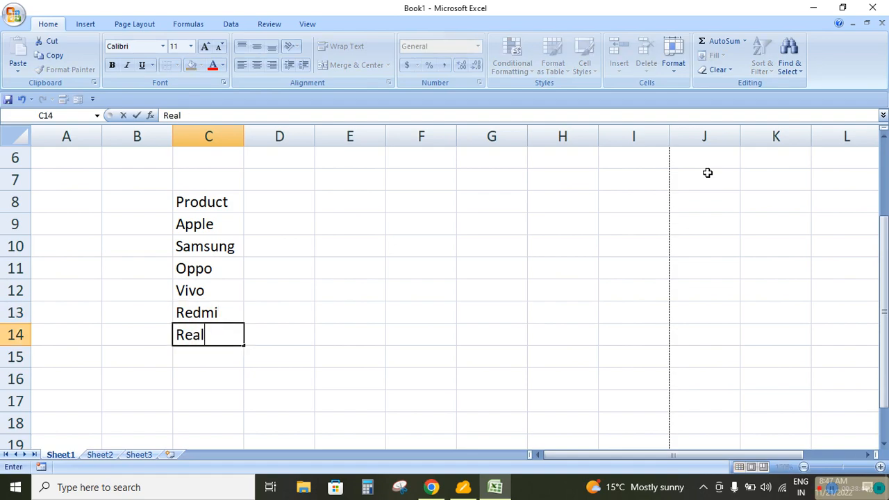
pyautogui.write('me')
pyautogui.press('Return')
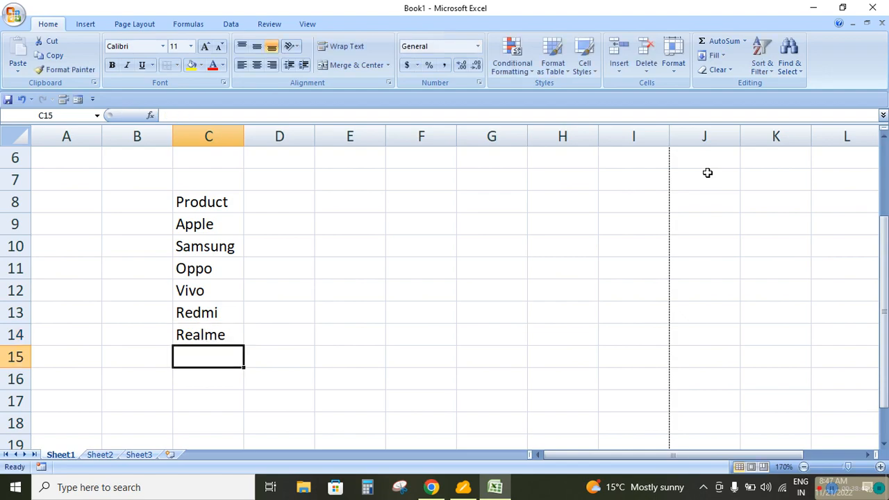
pyautogui.write('It')
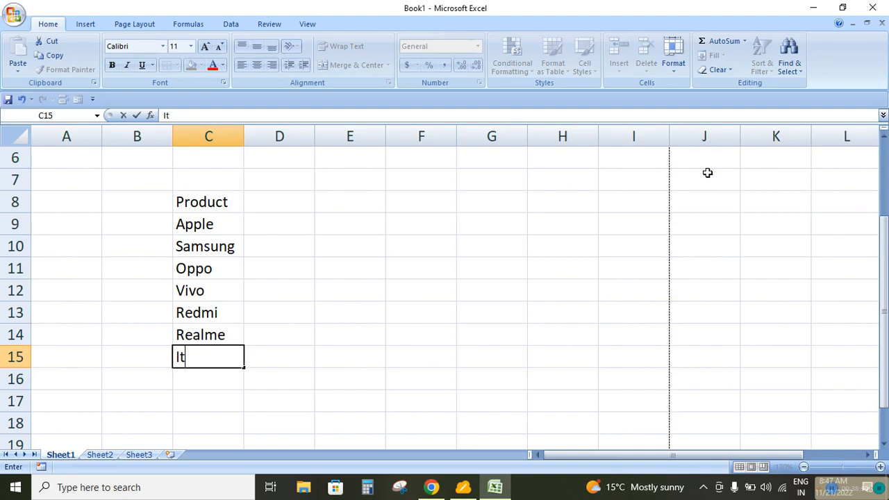
pyautogui.write('el')
pyautogui.press('Return')
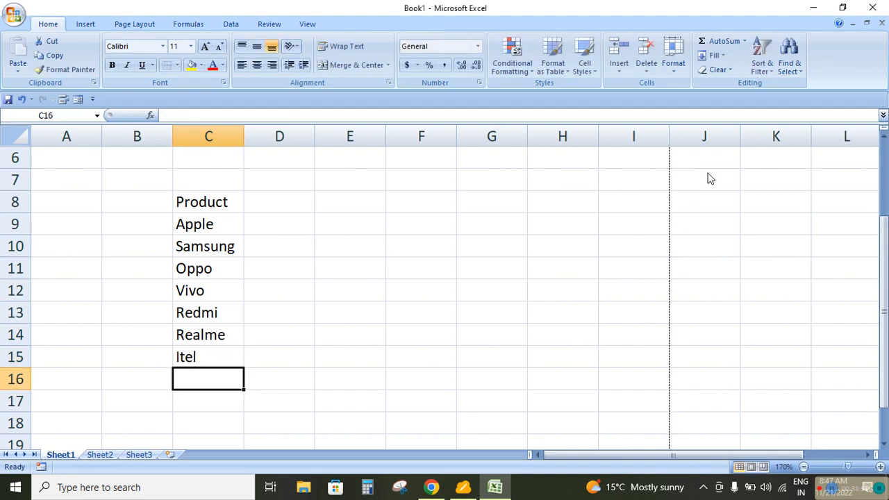
# Add Intex in C16 and Lawa in C17 to the product list
pyautogui.write('Intex')
pyautogui.press('Return')
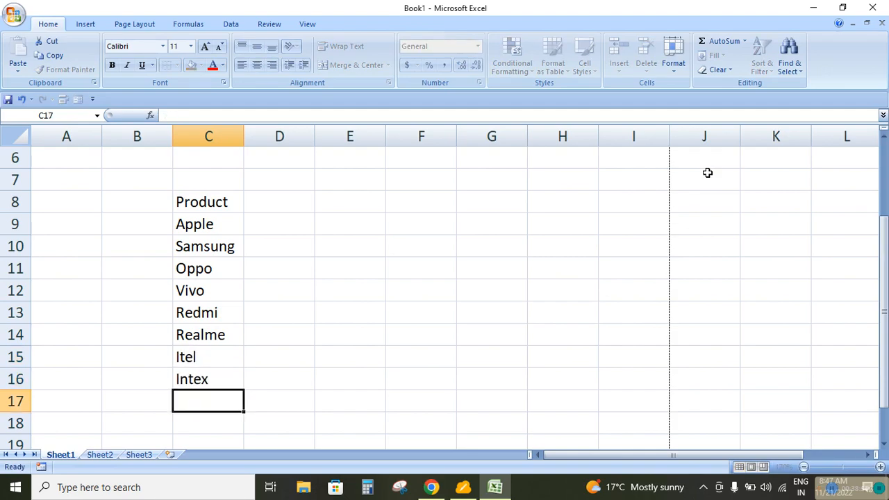
pyautogui.write('Lawa')
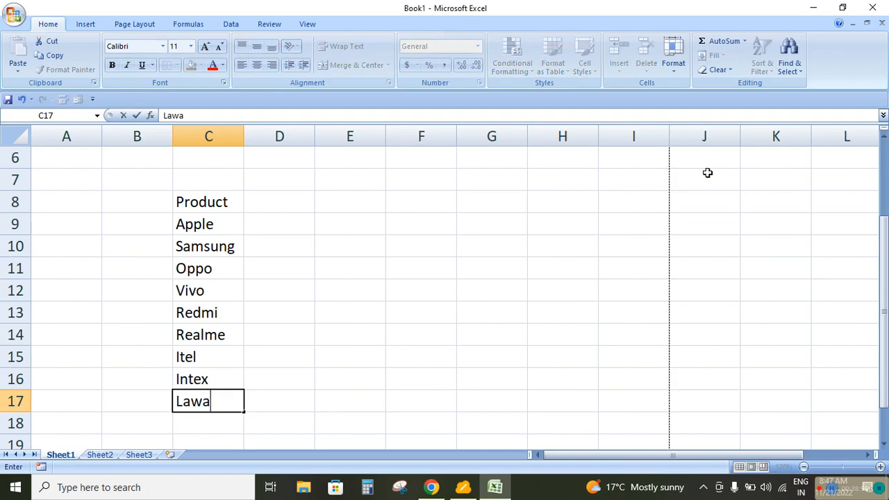
pyautogui.press('Return')
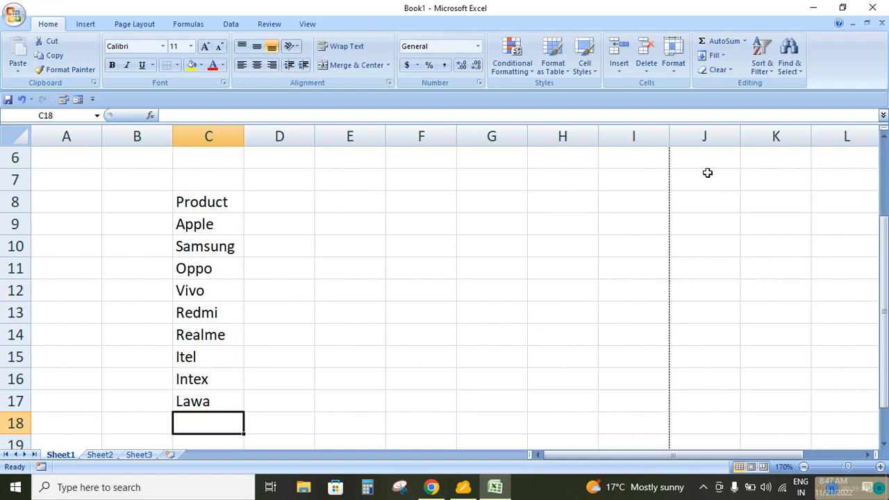
pyautogui.press('Up')
pyautogui.press('Up')
pyautogui.press('Up')
pyautogui.press('Up')
pyautogui.press('Up')
pyautogui.press('Up')
pyautogui.press('Up')
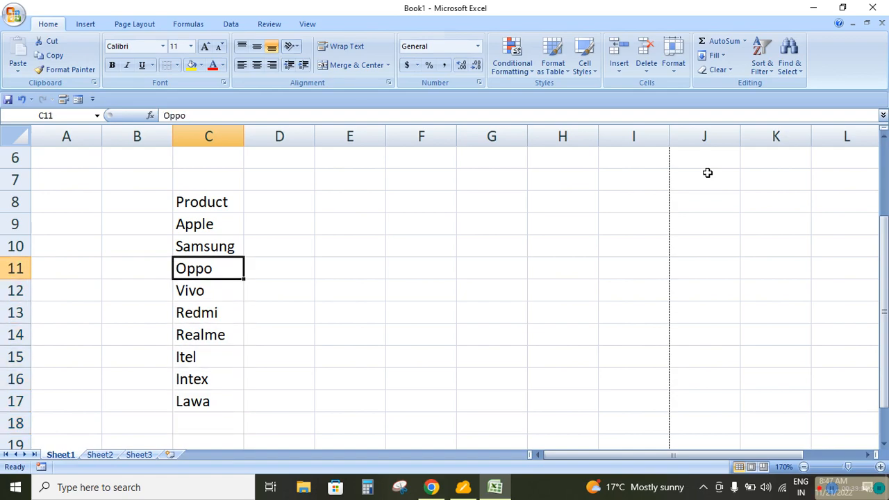
pyautogui.press('Down')
pyautogui.press('Down')
pyautogui.press('Down')
pyautogui.press('Down')
pyautogui.press('Down')
pyautogui.press('Down')
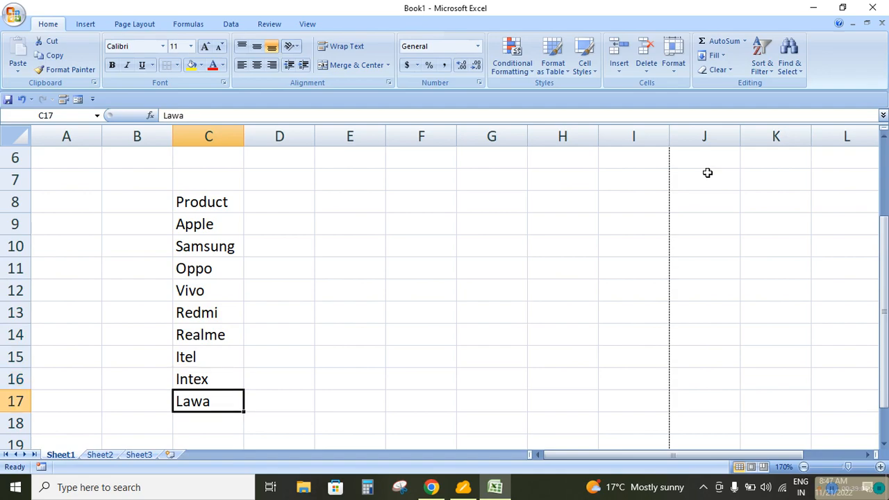
pyautogui.press('Down')
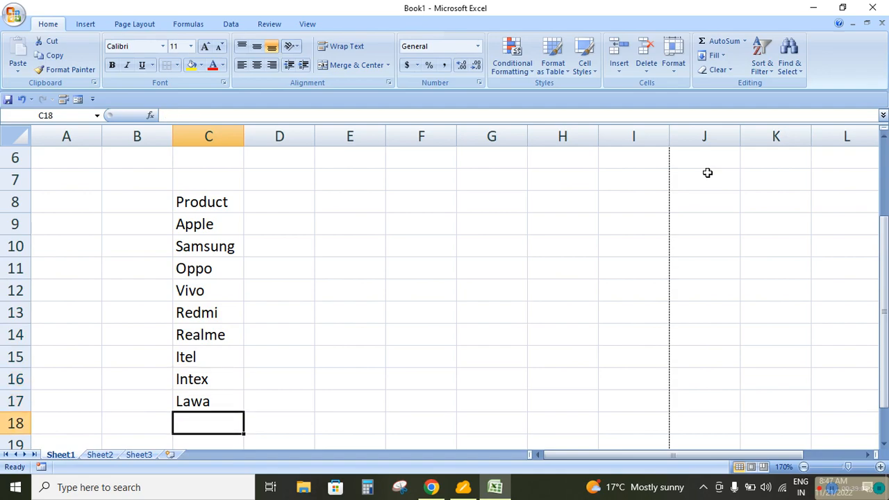
# Enter Apple in C18 as a repeated entry in the product list
pyautogui.write('Opp')
pyautogui.press('BackSpace')
pyautogui.press('BackSpace')
pyautogui.press('BackSpace')
pyautogui.press('BackSpace')
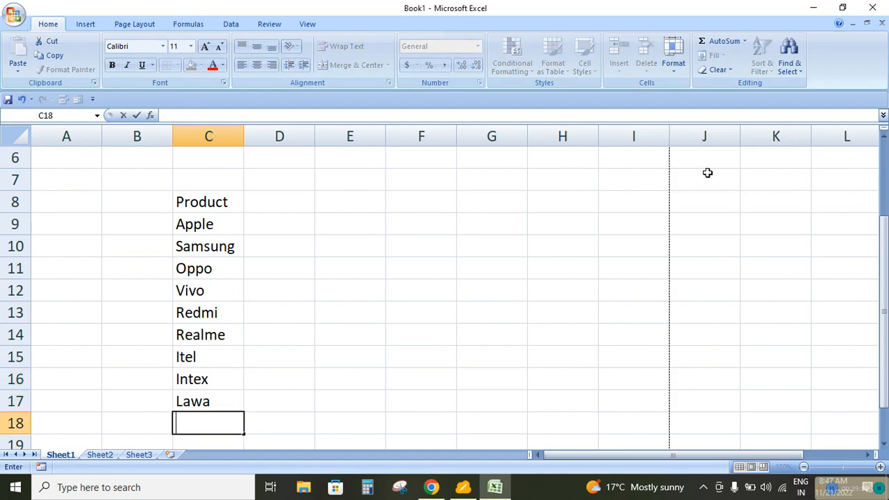
pyautogui.write('Apple')
pyautogui.press('Return')
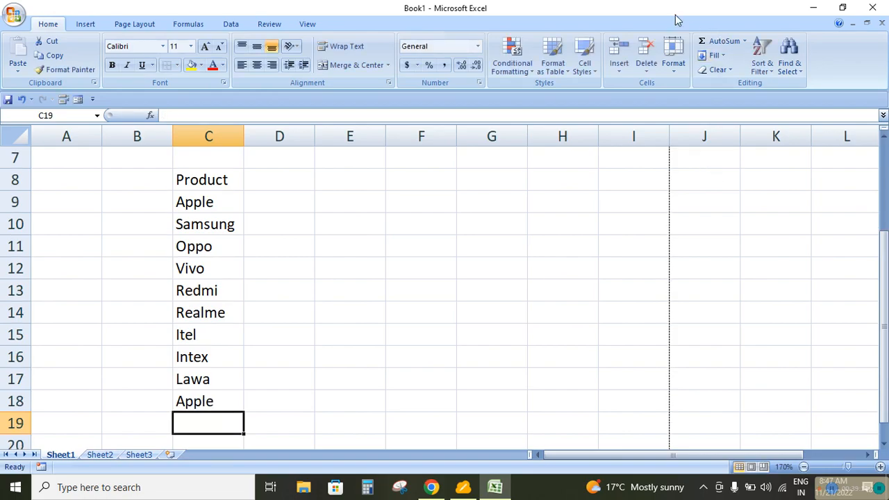
# Replace the product in C15 with a second Vivo entry
pyautogui.click(190, 336)
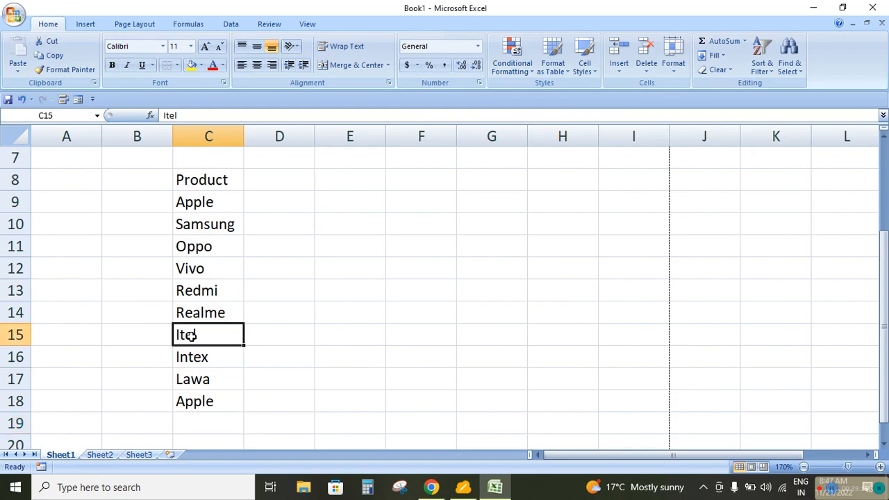
pyautogui.write('Vi')
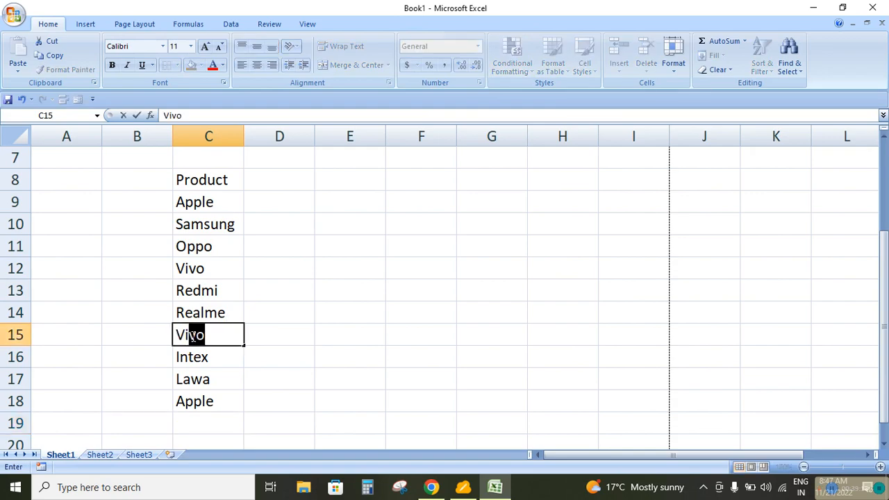
pyautogui.write('vo')
pyautogui.press('Return')
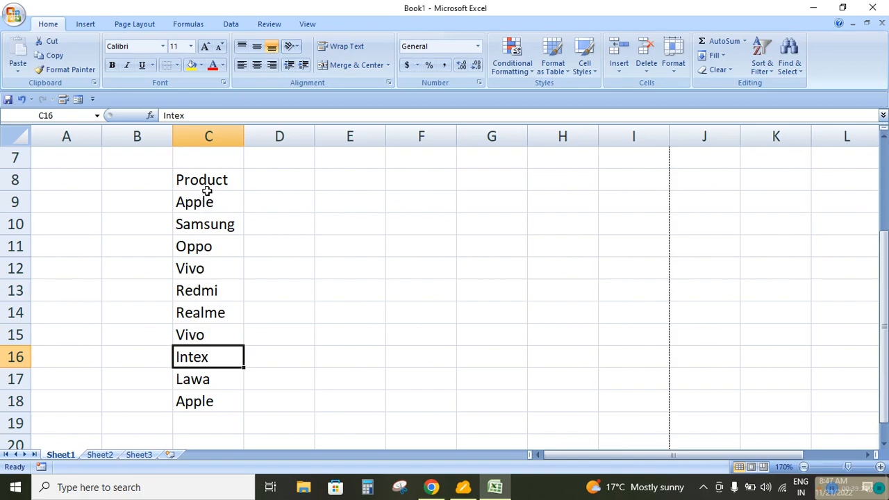
# Add the heading Model No. in D8 beside the Product heading
pyautogui.click(290, 179)
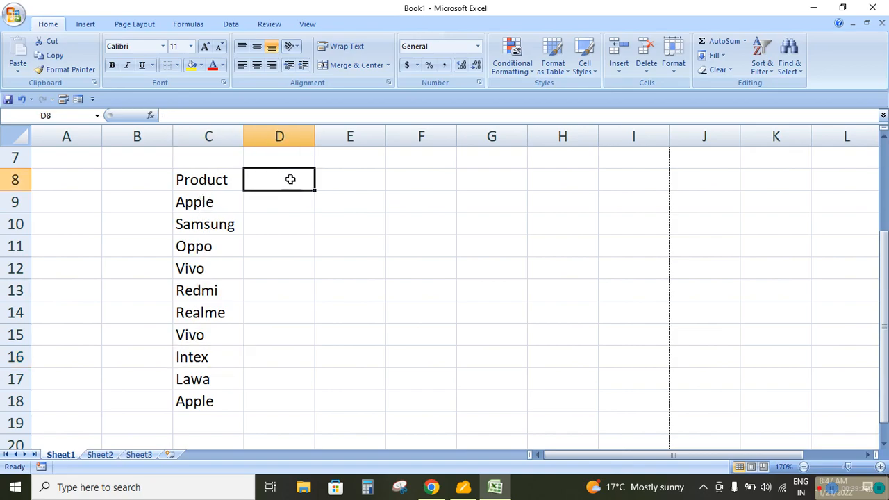
pyautogui.write('Model')
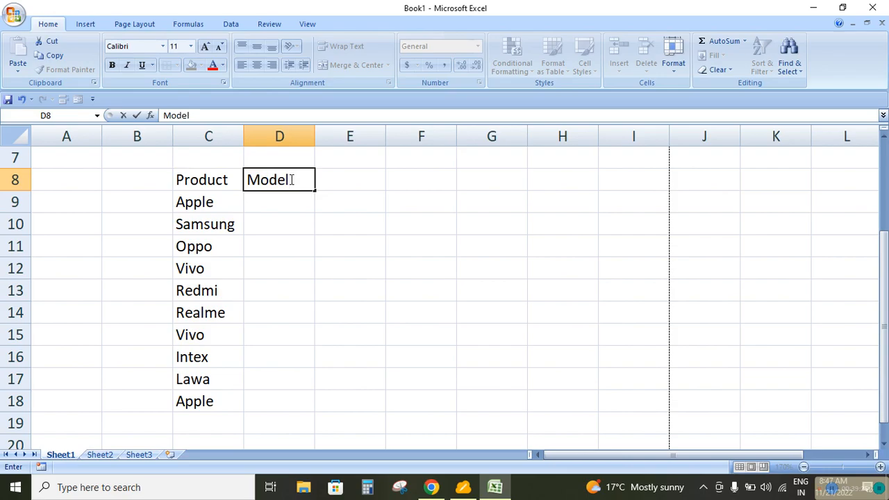
pyautogui.write(' No.')
pyautogui.press('Return')
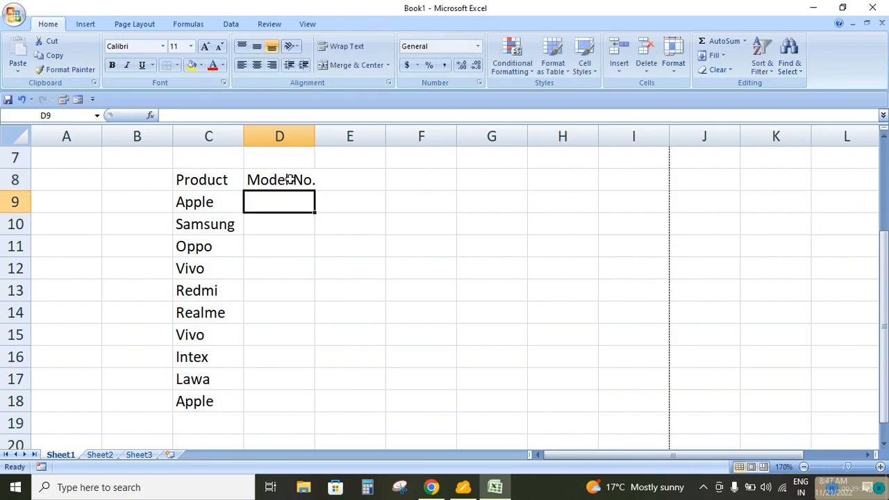
# Enter M001 in D9 and fill the model number series down to D18
pyautogui.write('M')
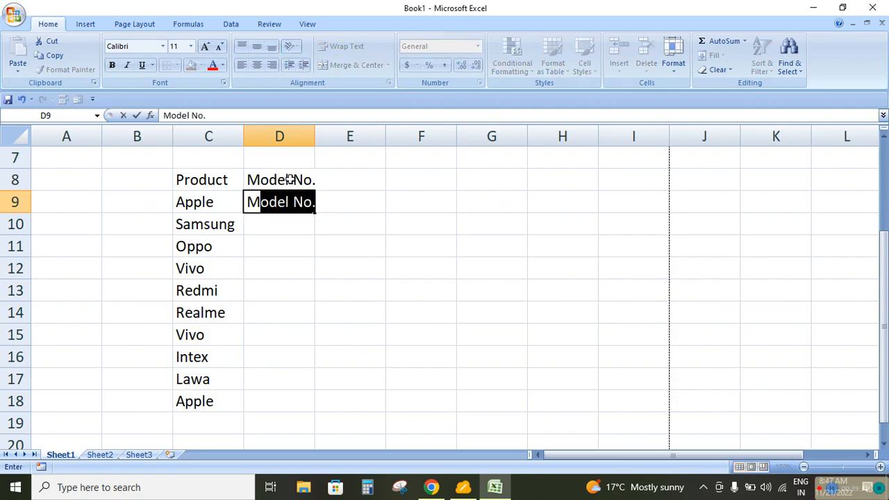
pyautogui.write('001')
pyautogui.press('Return')
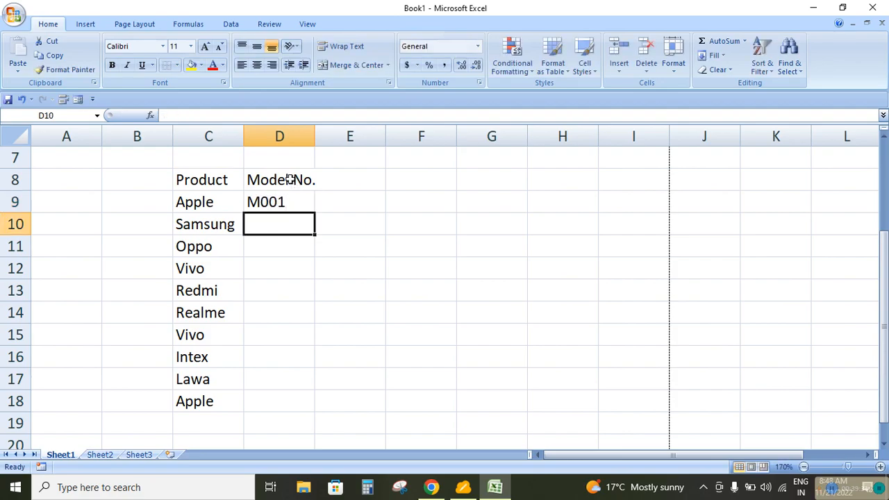
pyautogui.click(290, 203)
pyautogui.moveTo(316, 216); pyautogui.dragTo(313, 406)
pyautogui.click(367, 340)
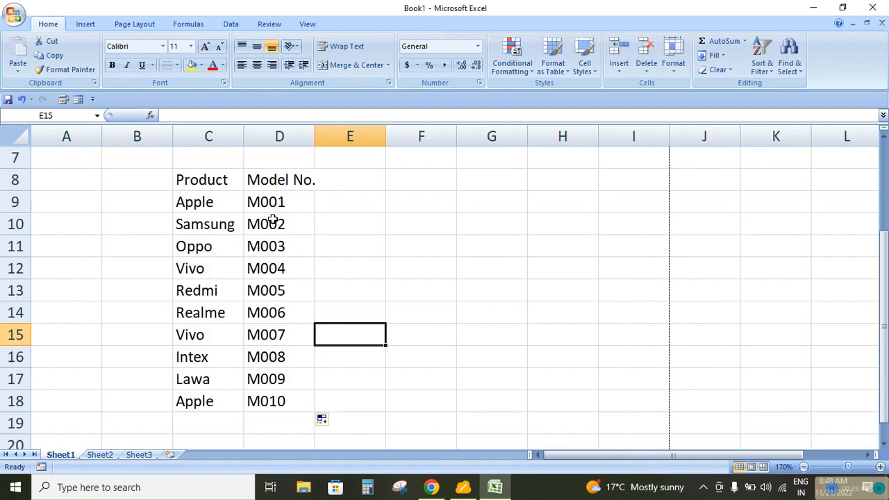
# Add the heading Price in E8 and enter 40000 in E9 and 25000 in E10
pyautogui.click(337, 183)
pyautogui.write('Price')
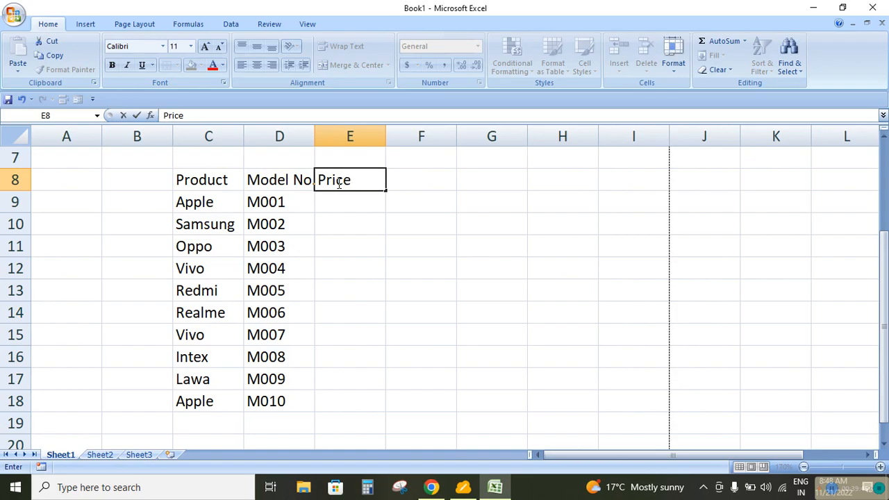
pyautogui.press('Return')
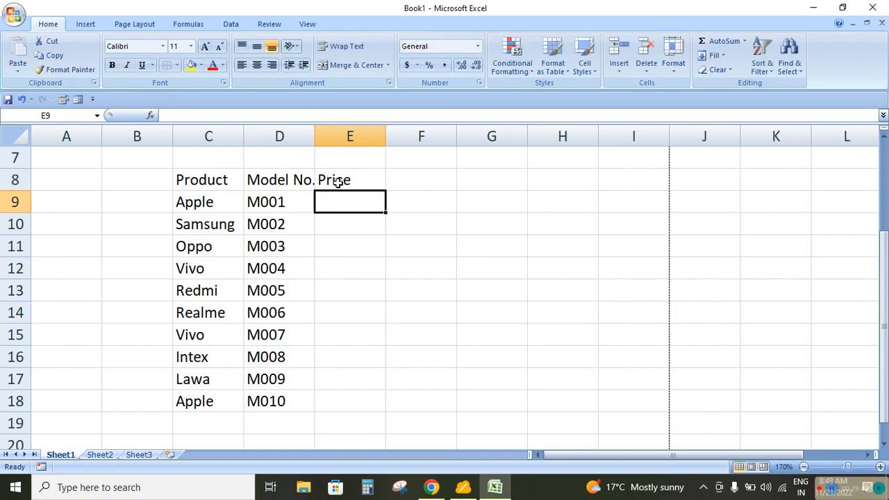
pyautogui.write('40000')
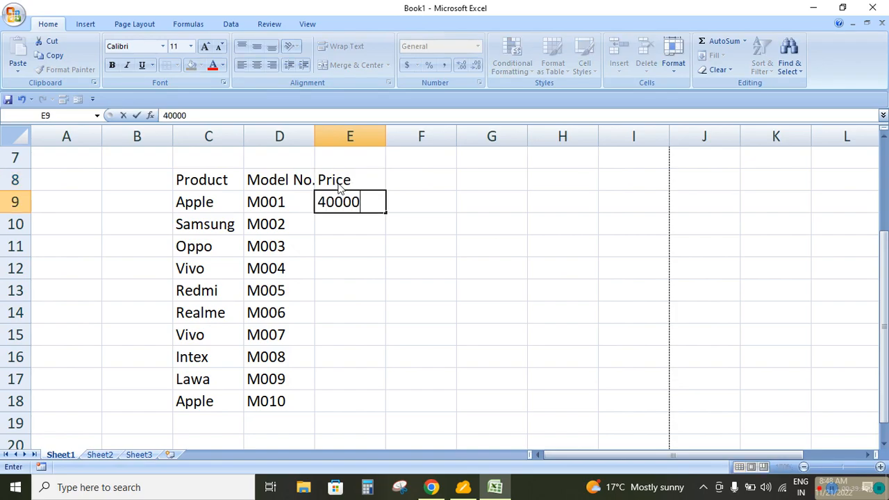
pyautogui.press('Return')
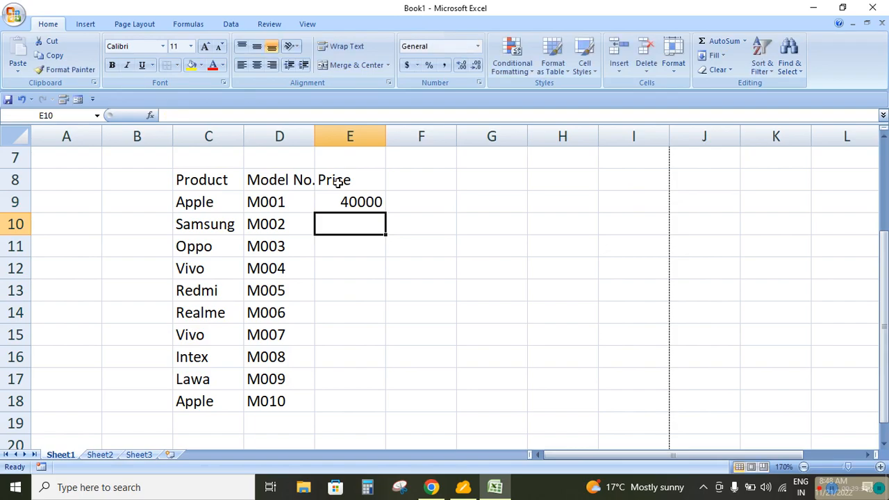
pyautogui.write('25000')
pyautogui.press('Return')
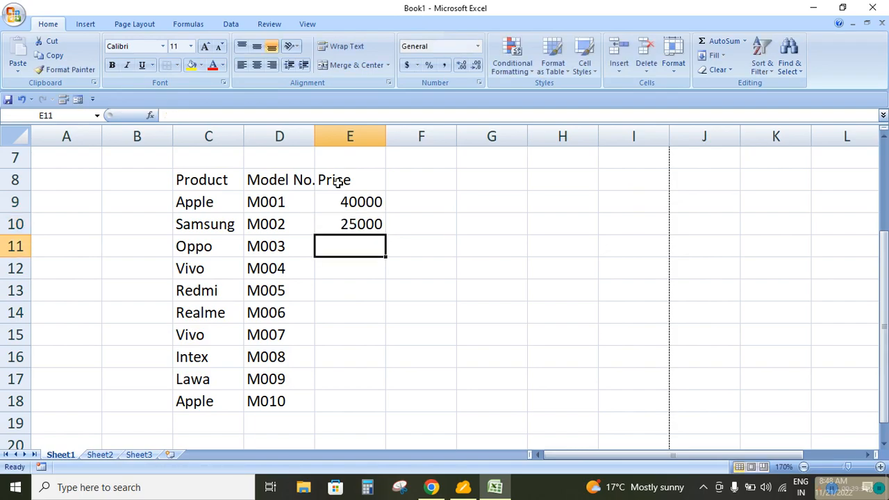
# Enter the prices 12500, 10000 and 7000 in E11:E13 for Oppo, Vivo and Redmi
pyautogui.write('12500')
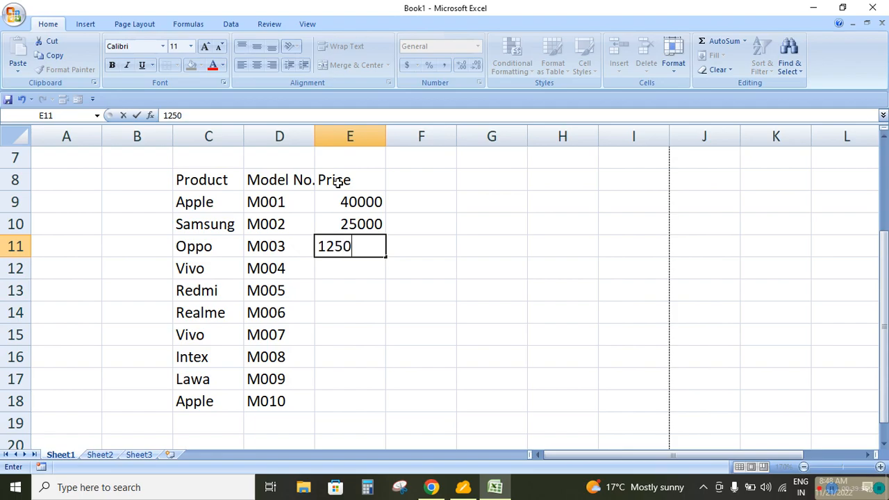
pyautogui.press('Return')
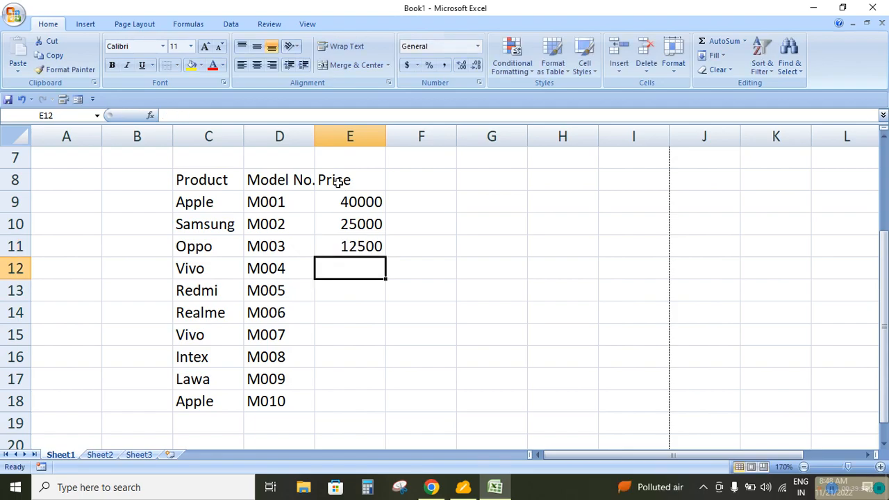
pyautogui.write('10000')
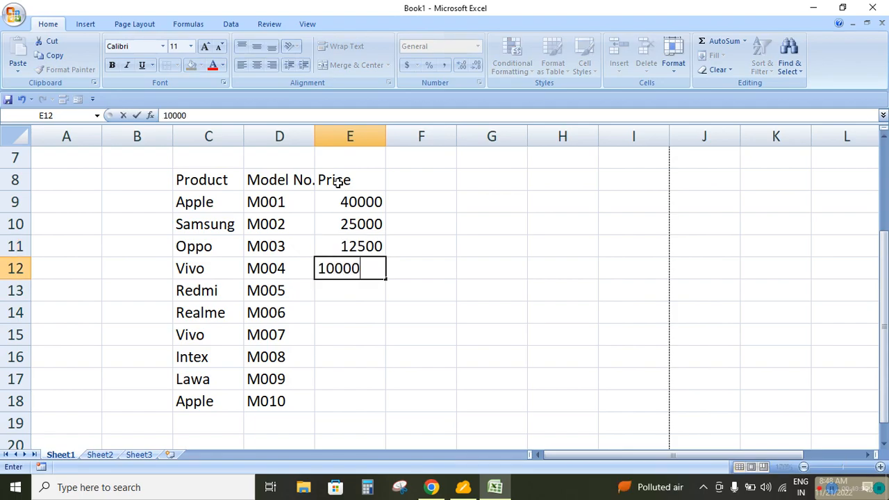
pyautogui.press('Return')
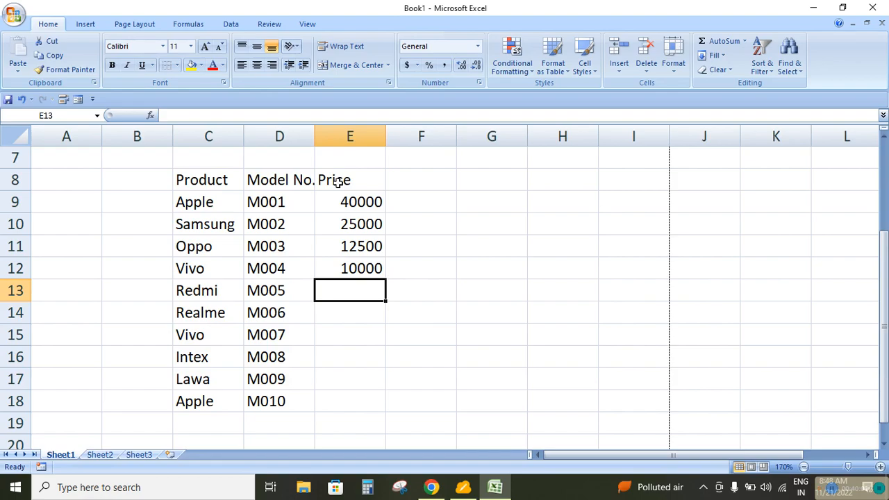
pyautogui.write('7000')
pyautogui.press('Return')
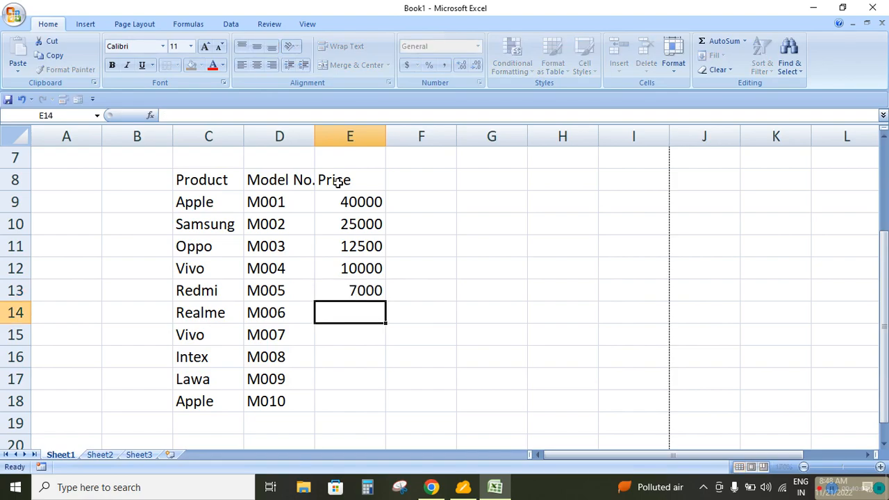
# Enter the prices 17000, 18000 and 6000 in E14:E16
pyautogui.write('17000')
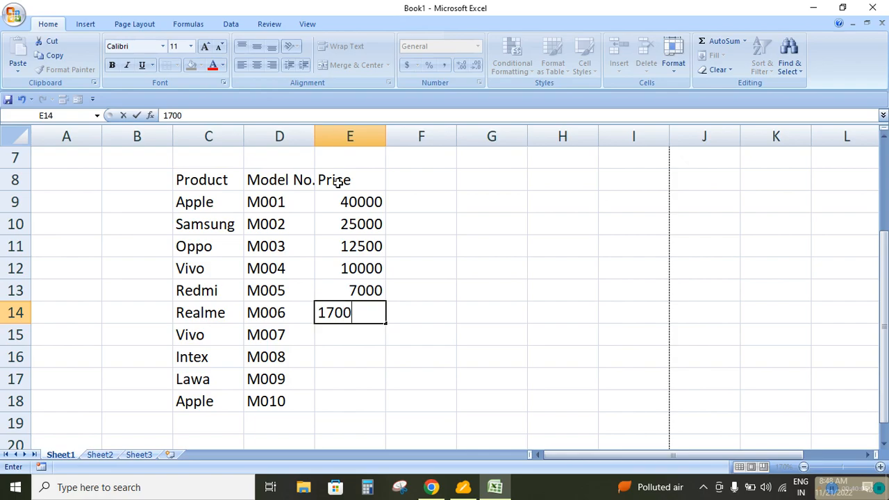
pyautogui.press('Return')
pyautogui.write('18000')
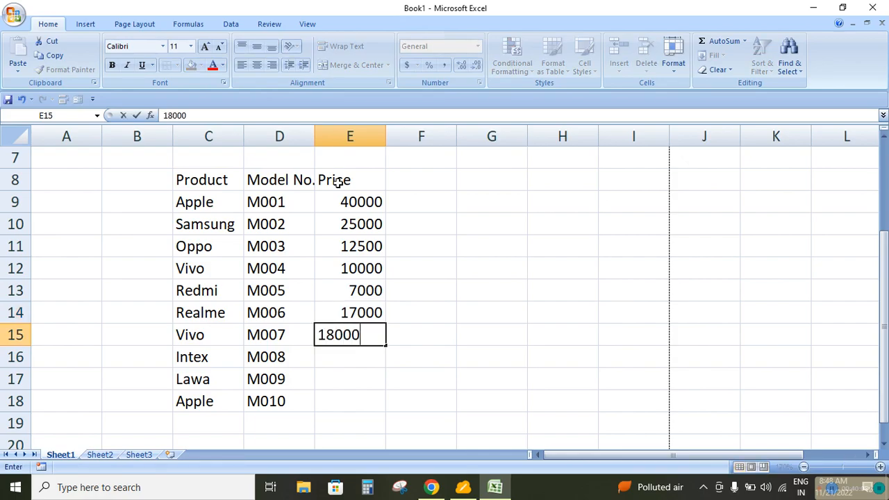
pyautogui.press('Return')
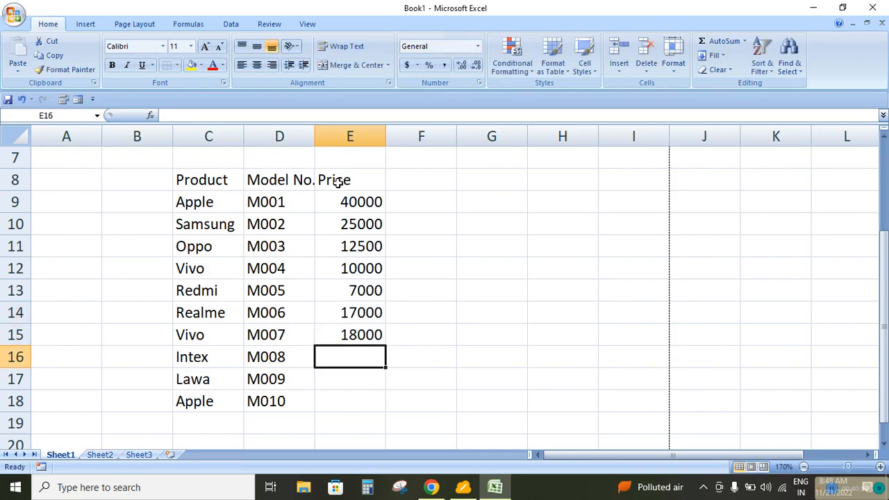
pyautogui.write('6000')
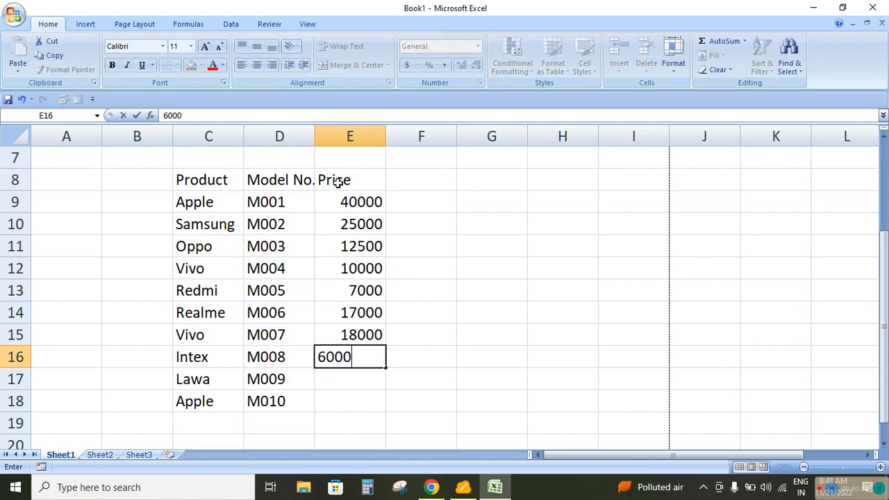
pyautogui.press('Return')
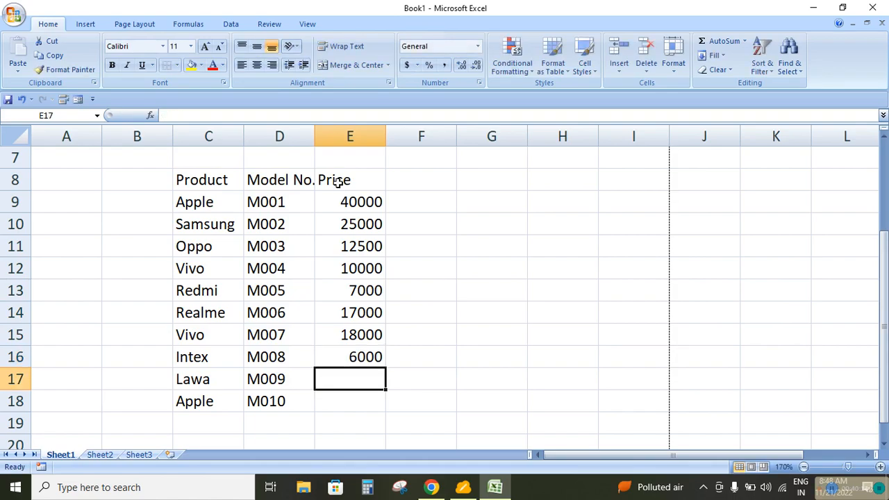
# Correct the spelling of the product name in C17 to Lava
pyautogui.click(193, 386)
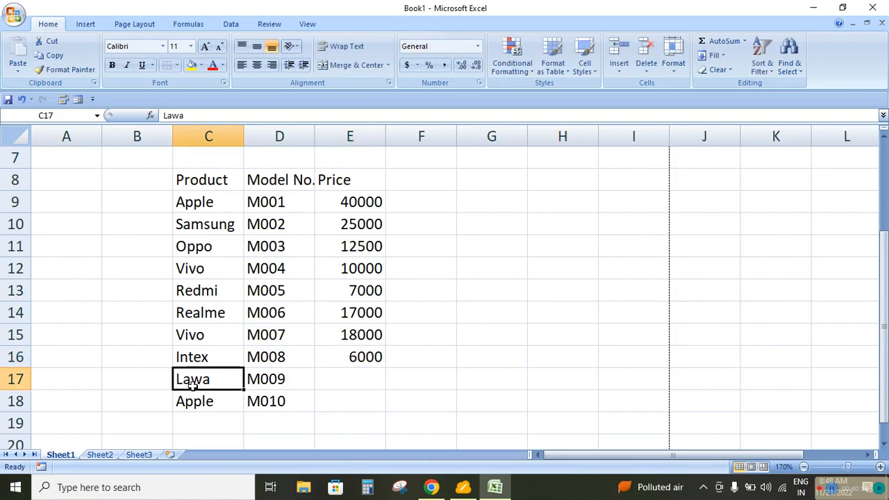
pyautogui.doubleClick(193, 386)
pyautogui.press('Delete')
pyautogui.press('Delete')
pyautogui.write('va')
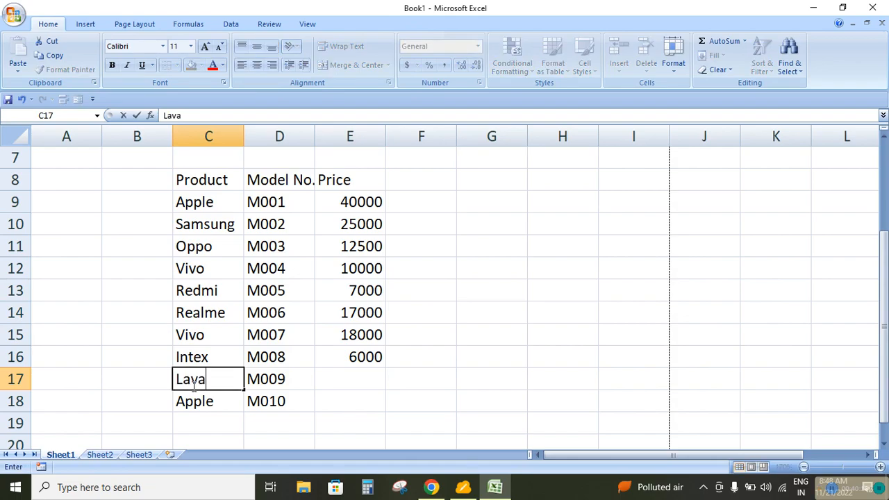
pyautogui.press('Return')
# Enter the price 1400 in E17 for Lava and 89000 in E18 for the last Apple entry
pyautogui.click(351, 378)
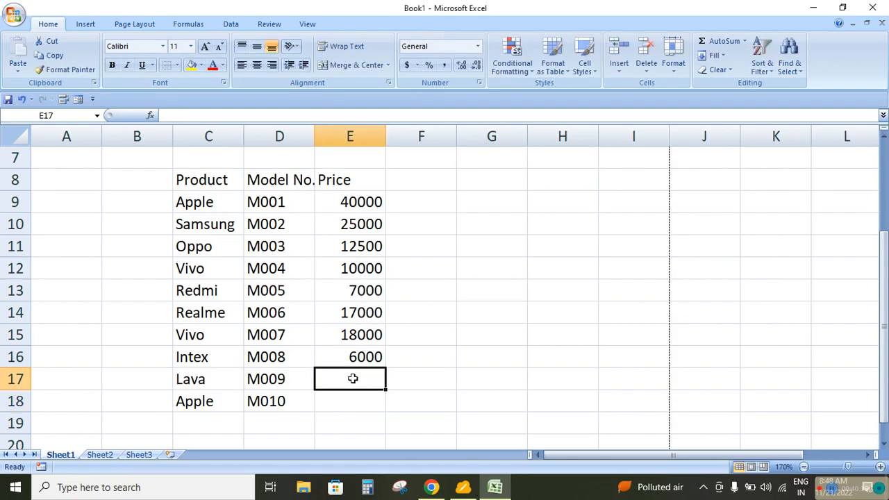
pyautogui.write('1400')
pyautogui.press('Return')
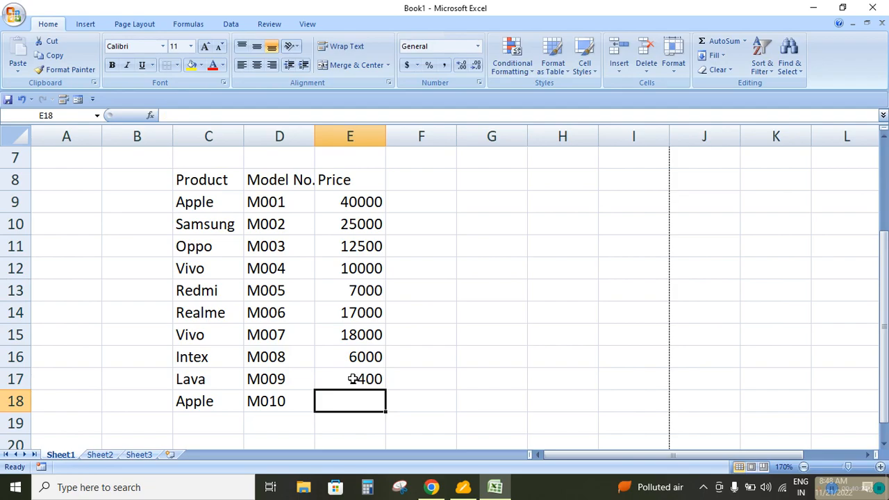
pyautogui.write('89000')
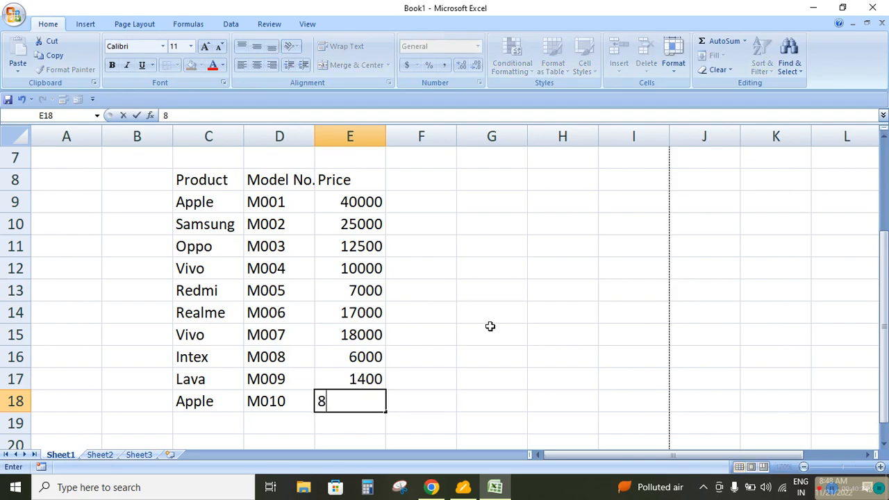
pyautogui.press('Return')
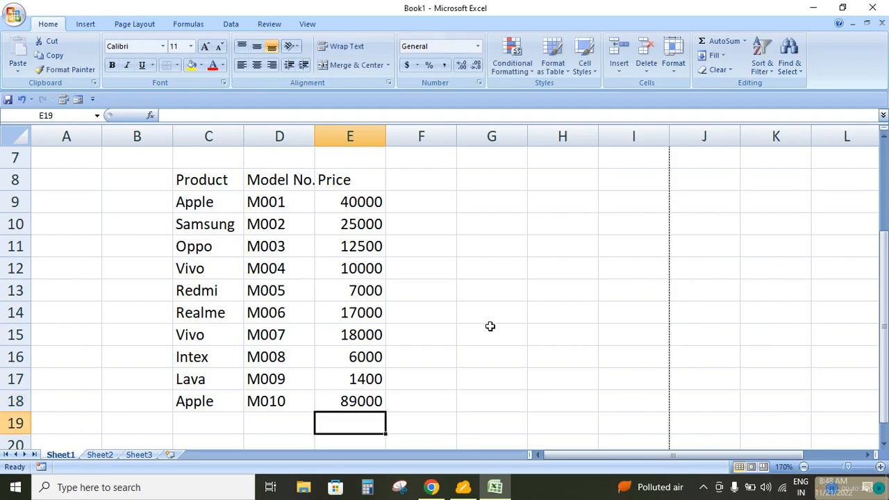
pyautogui.press('Up')
# Apply All Borders to the product table in C8:E18
pyautogui.moveTo(209, 179); pyautogui.dragTo(373, 400)
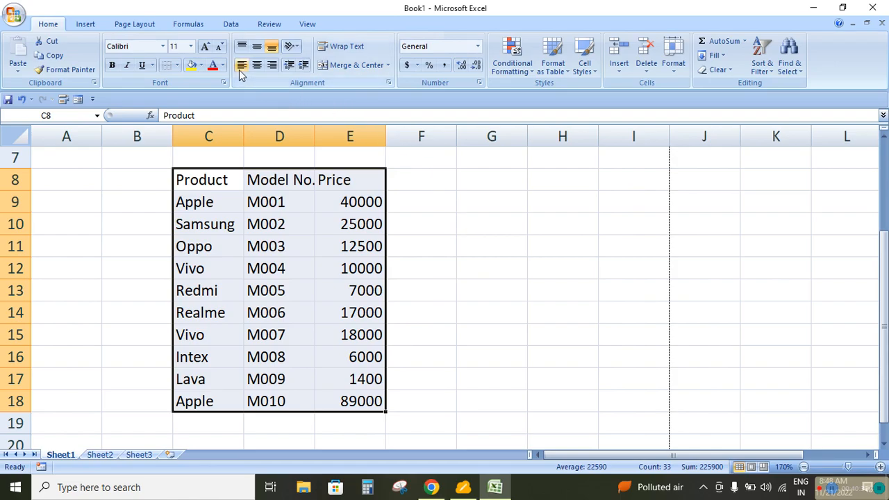
pyautogui.click(177, 66)
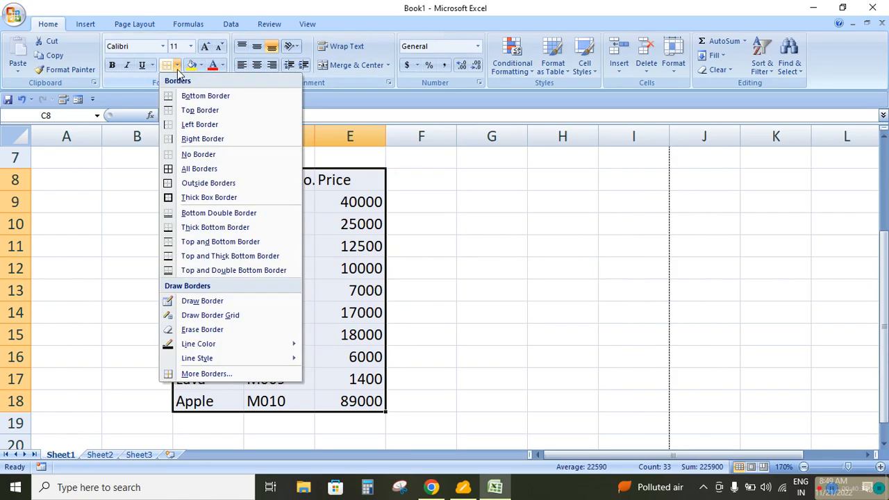
pyautogui.click(186, 173)
pyautogui.click(446, 260)
# Center the table headings in C8:E8 and make them bold
pyautogui.moveTo(179, 175); pyautogui.dragTo(321, 184)
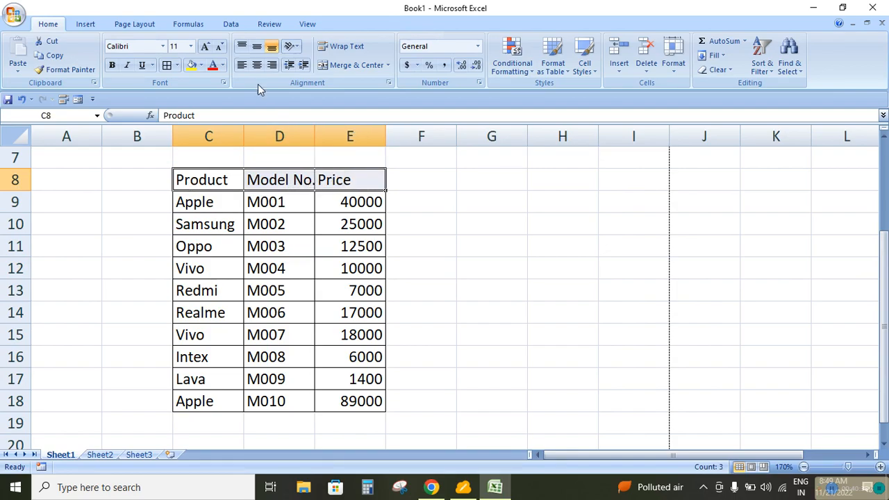
pyautogui.click(256, 64)
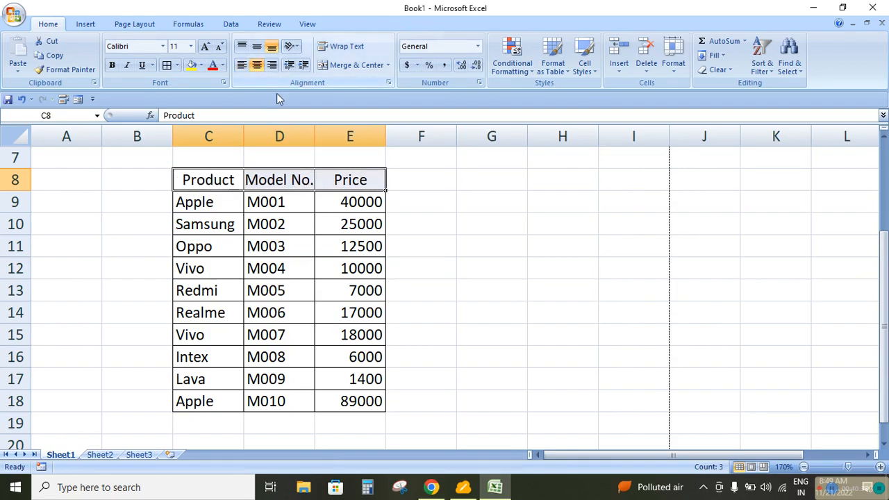
pyautogui.click(111, 64)
pyautogui.click(486, 259)
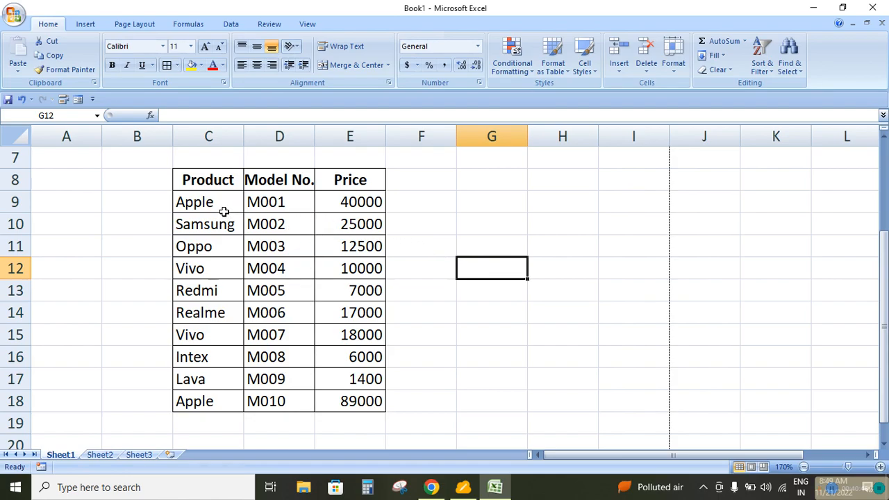
# Enter the label Product Name in C6, above the product table
pyautogui.scroll(2, 234, 263)
pyautogui.scroll(-2, 234, 264)
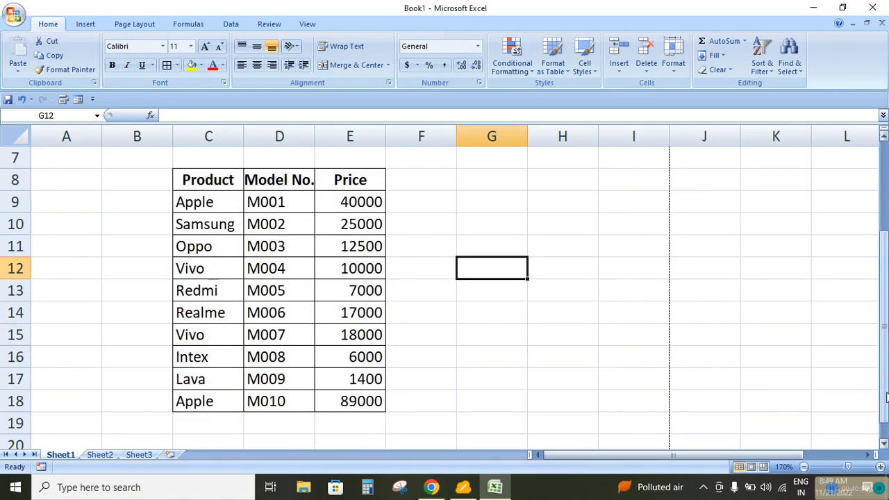
pyautogui.click(884, 443)
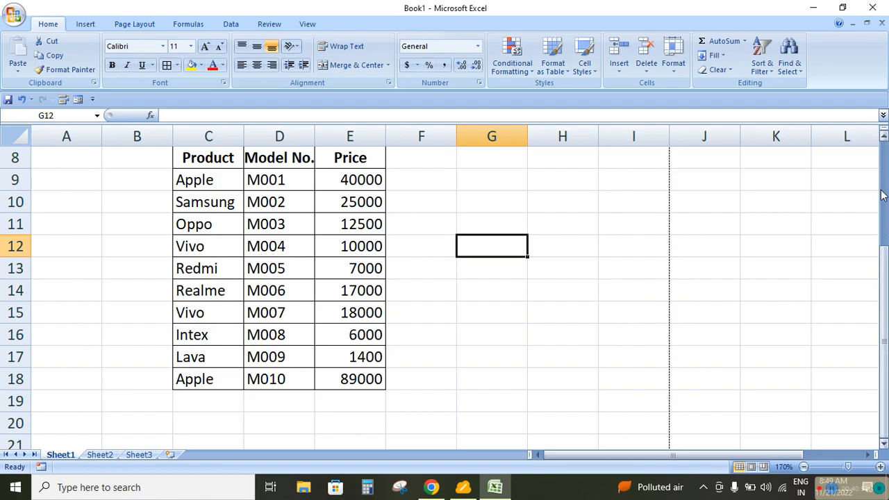
pyautogui.click(884, 138)
pyautogui.click(884, 138)
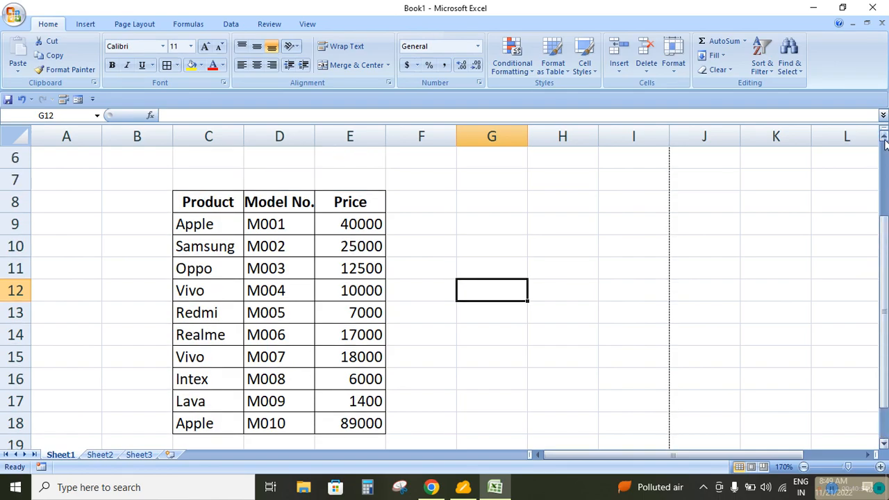
pyautogui.click(220, 163)
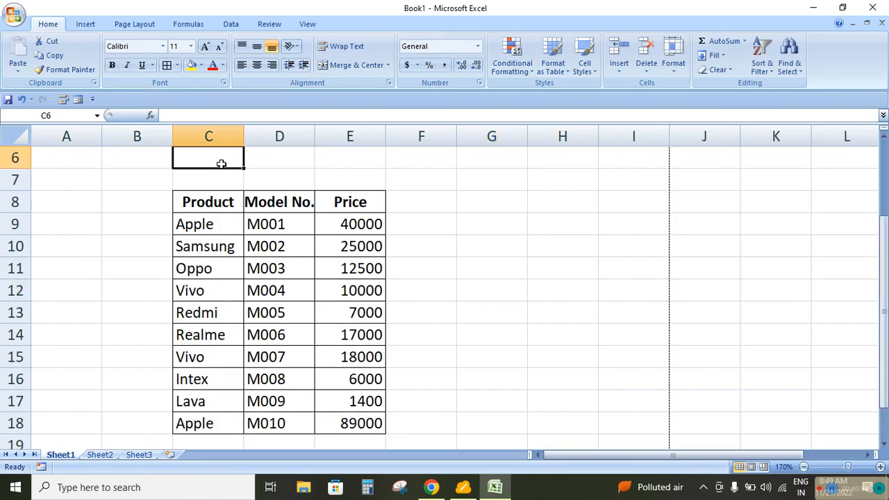
pyautogui.write('Prodect')
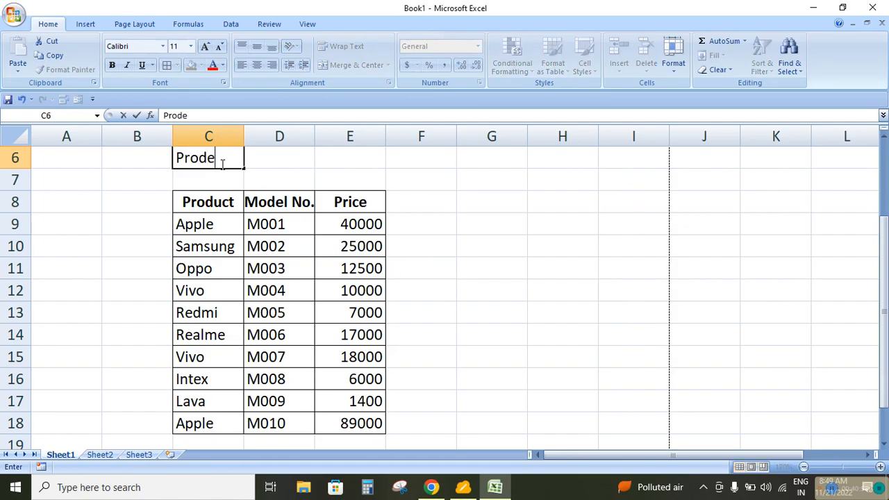
pyautogui.press('BackSpace')
pyautogui.press('BackSpace')
pyautogui.press('BackSpace')
pyautogui.write('uct')
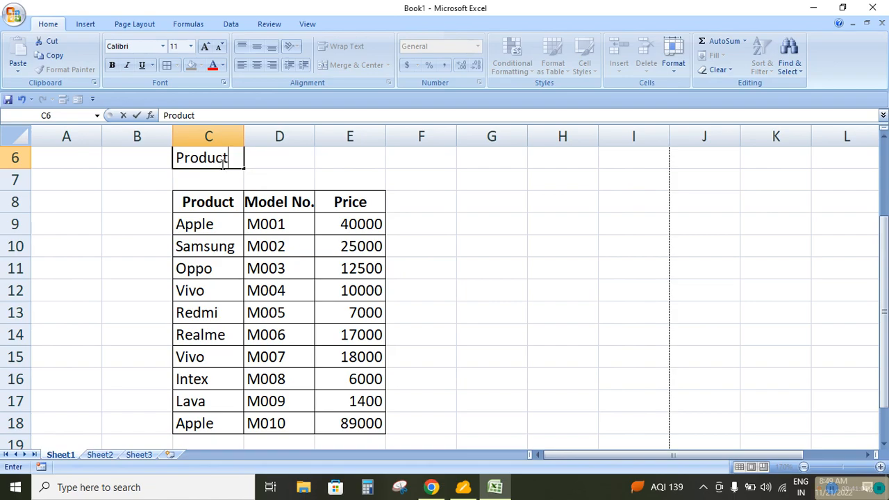
pyautogui.write(' Name')
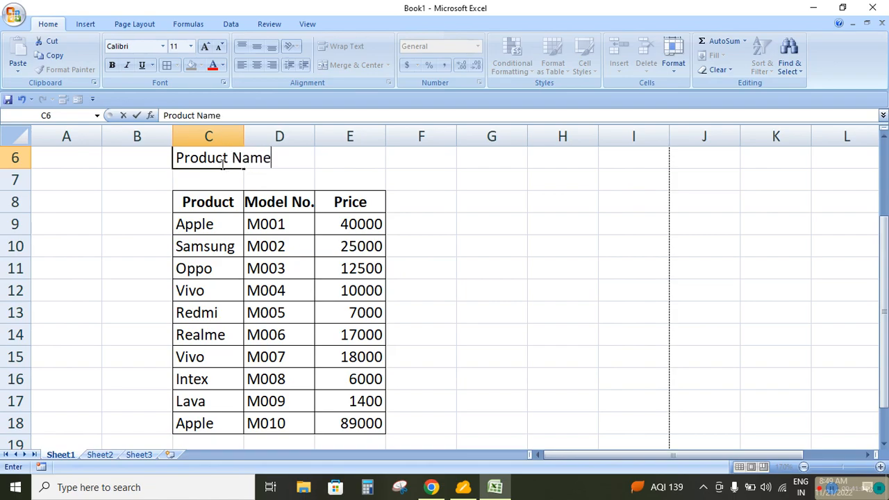
pyautogui.press('Return')
# Merge and center the Product Name label across C6:D6 and apply All Borders to C6:E6
pyautogui.click(221, 161)
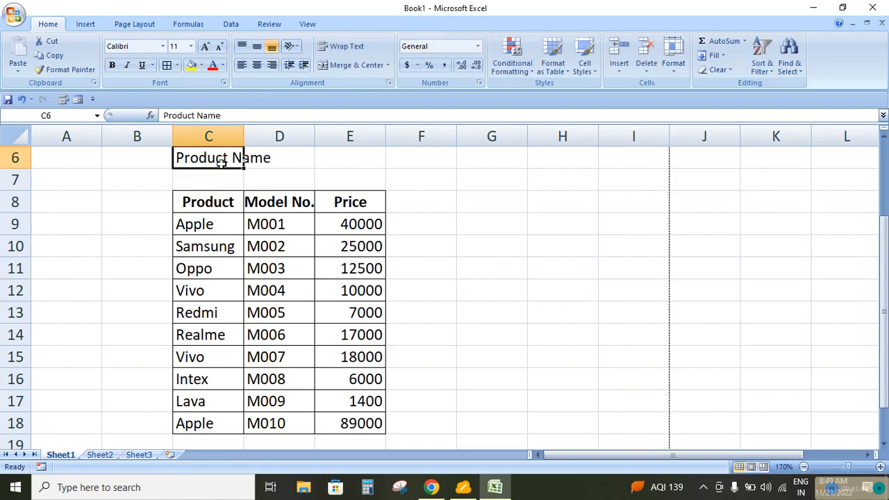
pyautogui.hotkey('shift', 'Right')
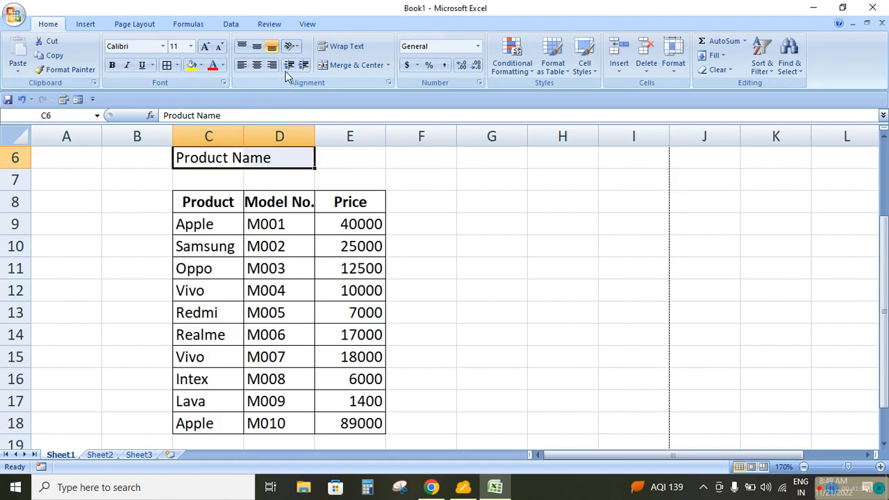
pyautogui.click(350, 66)
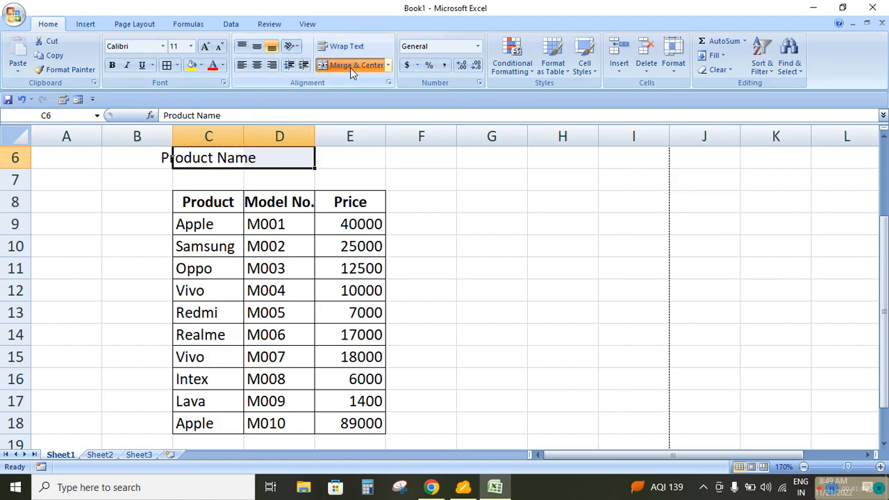
pyautogui.click(344, 163)
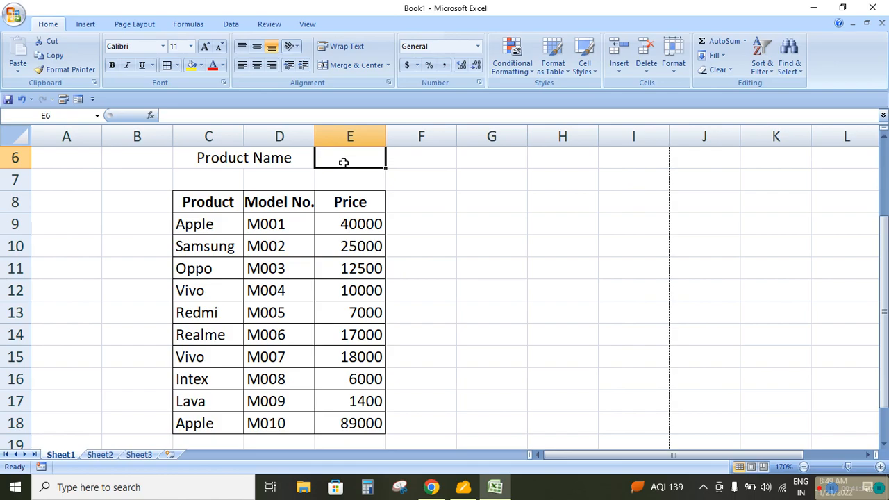
pyautogui.moveTo(234, 159); pyautogui.dragTo(330, 158)
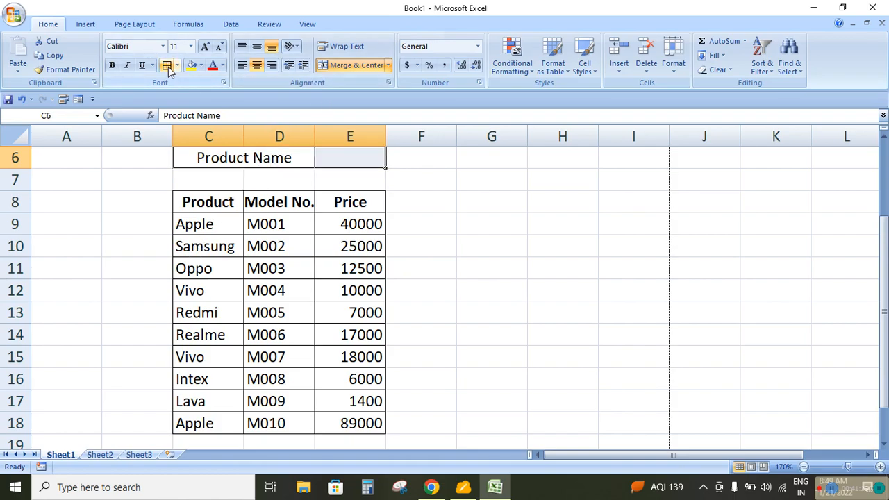
pyautogui.click(492, 312)
# Enter Apple in E6 as a trial product name and clear the cell again
pyautogui.click(339, 159)
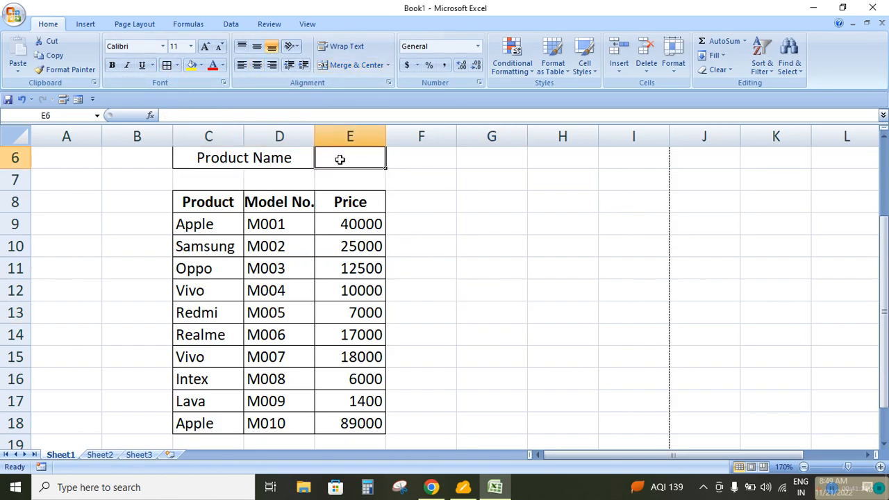
pyautogui.write('Apple')
pyautogui.press('Return')
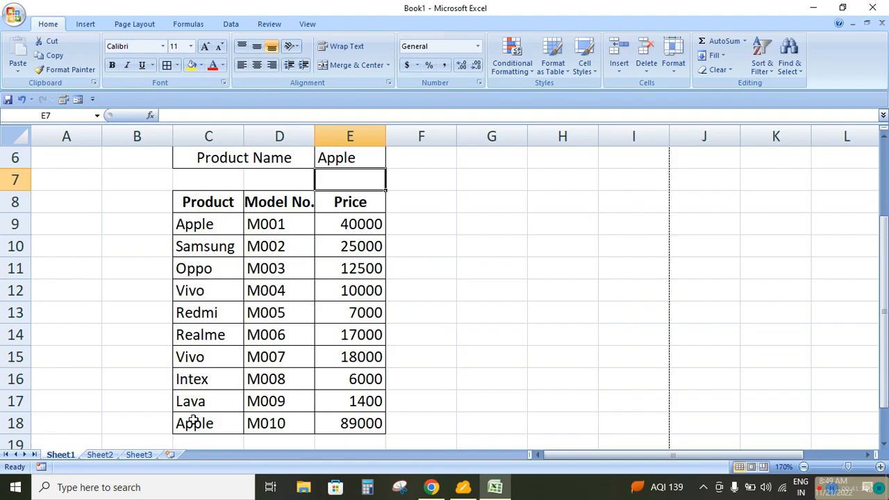
pyautogui.click(333, 158)
pyautogui.press('Delete')
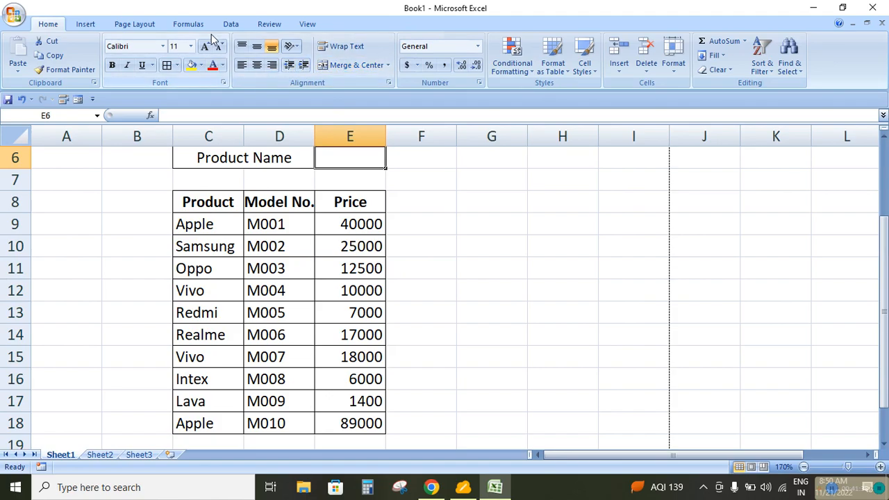
pyautogui.click(530, 70)
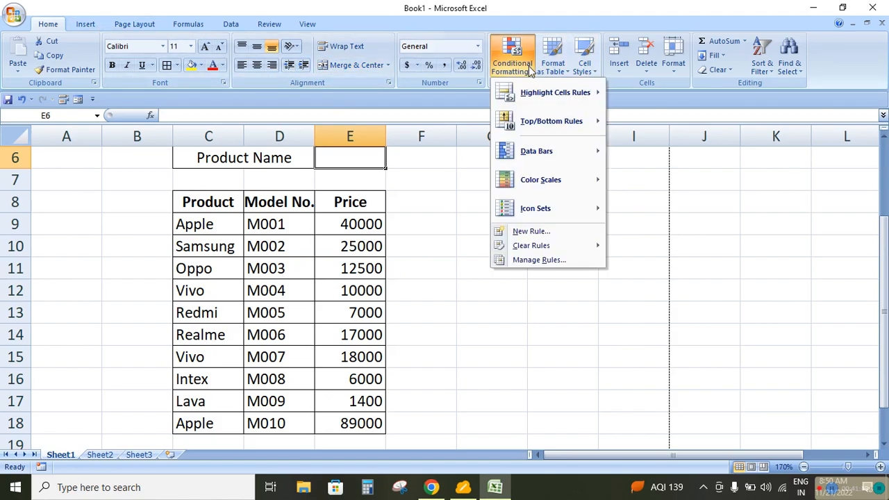
pyautogui.click(533, 232)
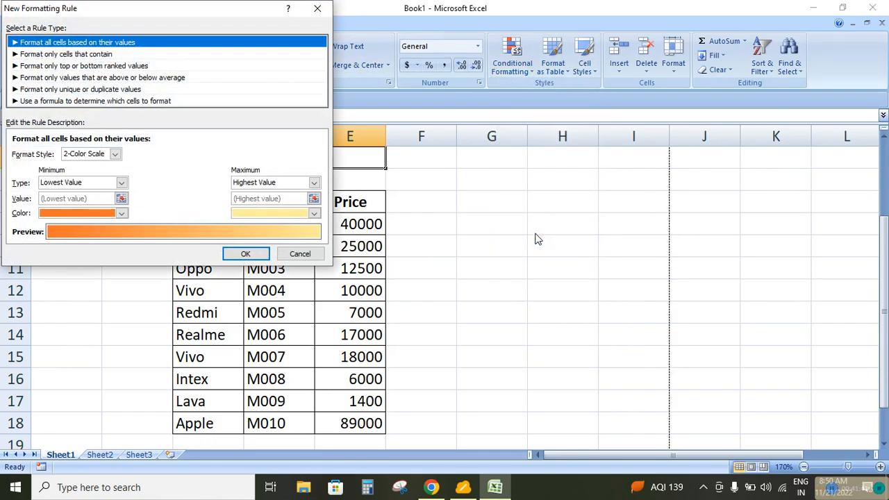
pyautogui.click(80, 103)
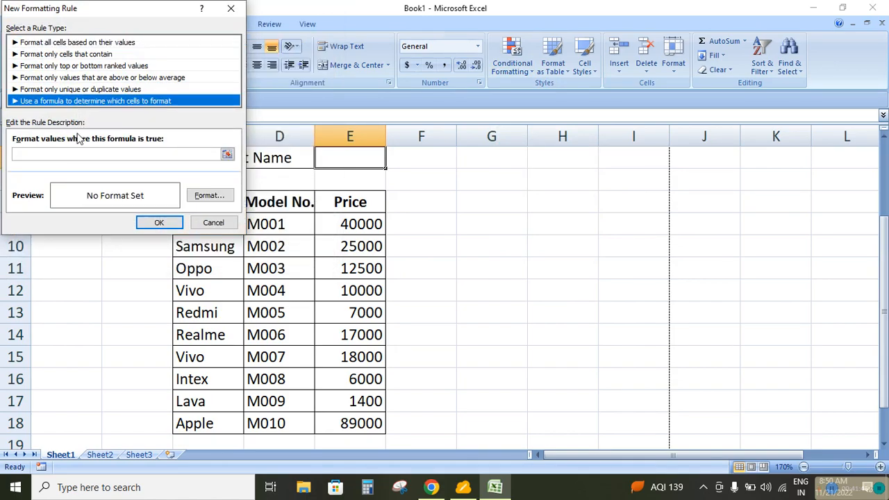
pyautogui.moveTo(130, 10); pyautogui.dragTo(585, 99)
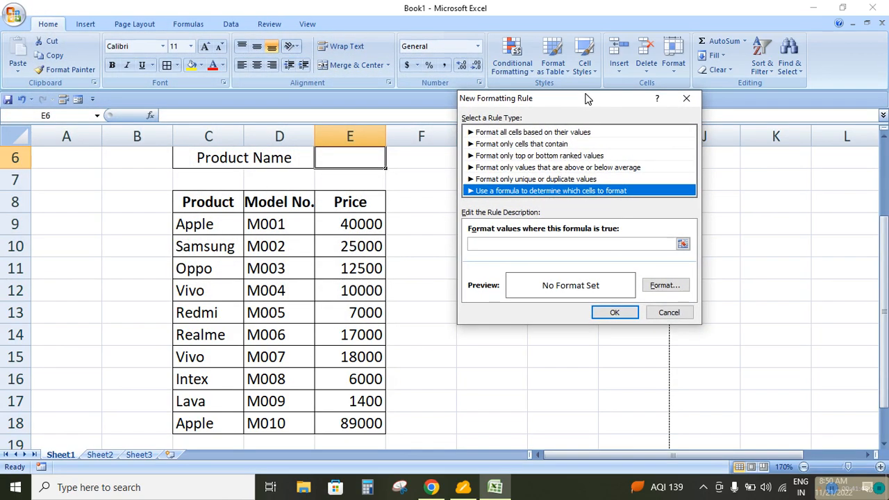
pyautogui.click(504, 245)
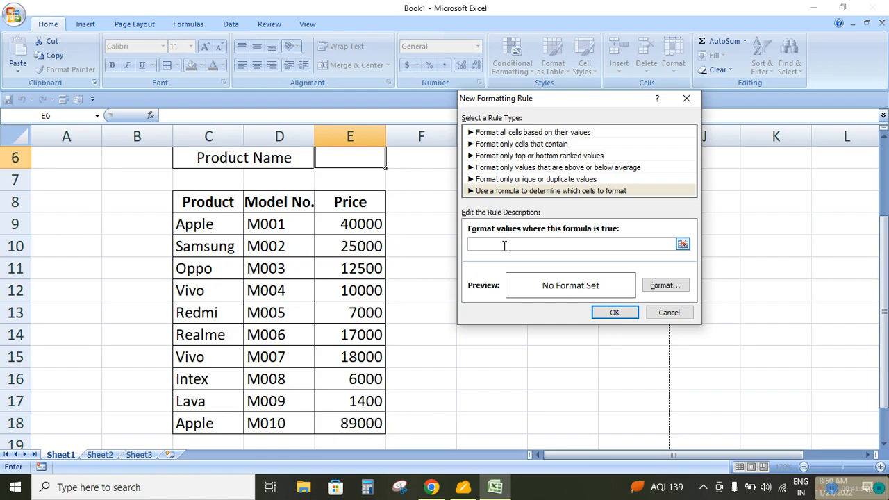
pyautogui.click(670, 312)
pyautogui.moveTo(195, 224); pyautogui.dragTo(349, 411)
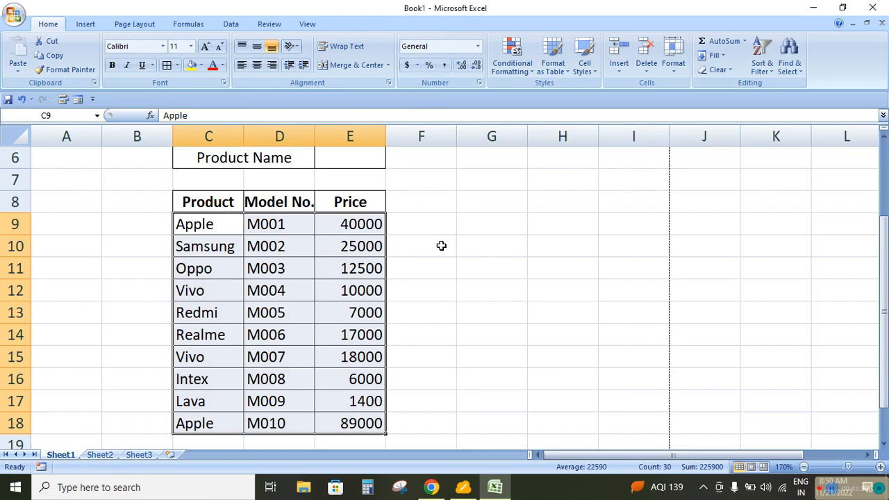
pyautogui.click(421, 262)
# Start a formula-based conditional formatting rule for the products in C9:C18 with the formula =C9=$E$6
pyautogui.moveTo(212, 232); pyautogui.dragTo(224, 421)
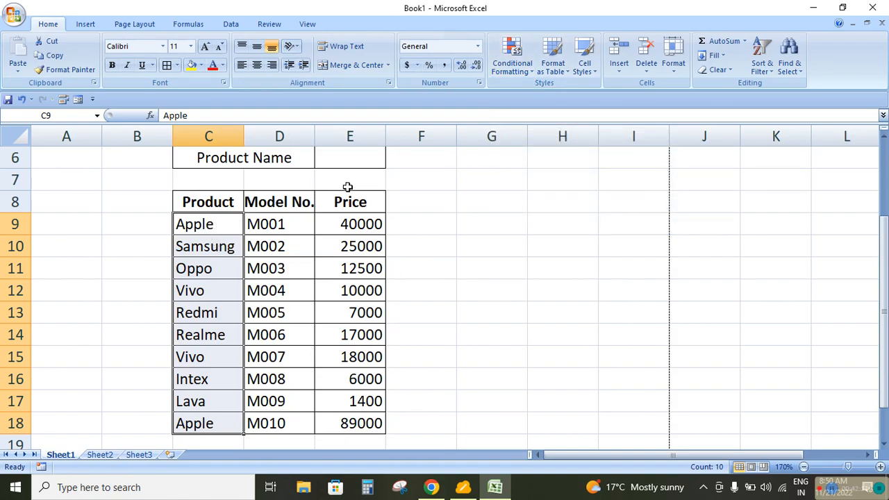
pyautogui.click(519, 70)
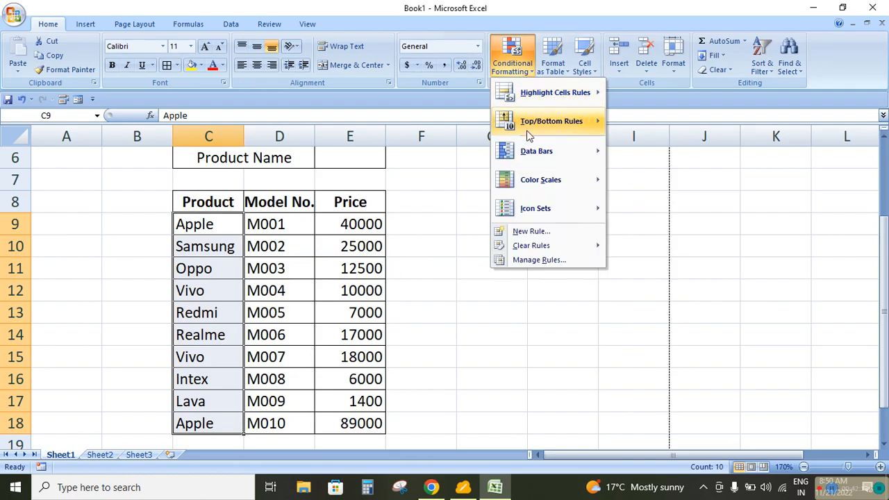
pyautogui.click(531, 232)
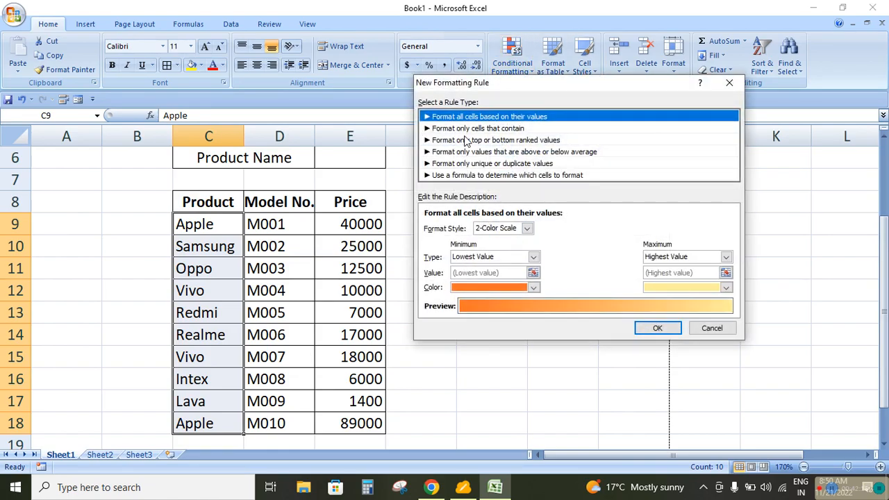
pyautogui.click(465, 175)
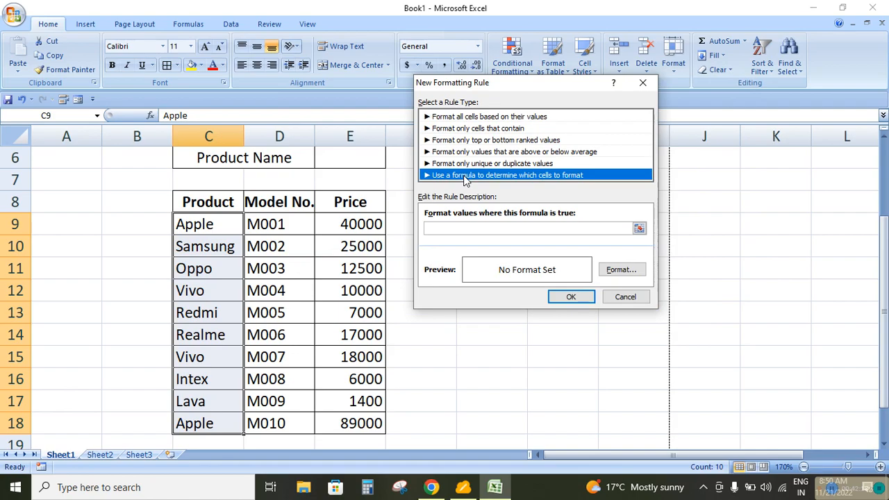
pyautogui.click(475, 229)
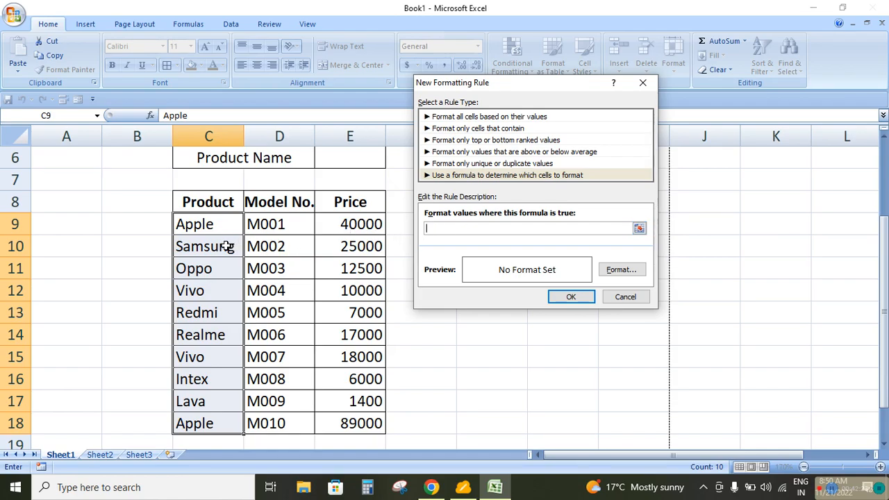
pyautogui.click(185, 226)
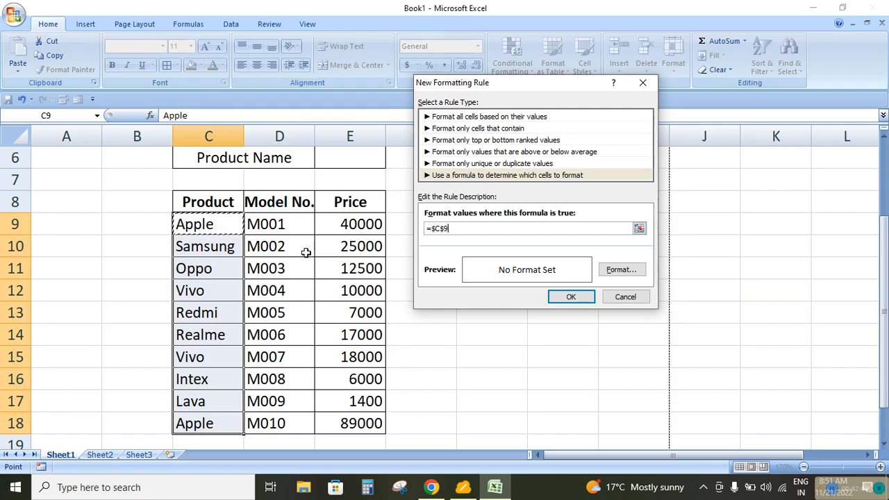
pyautogui.click(445, 229)
pyautogui.press('Delete')
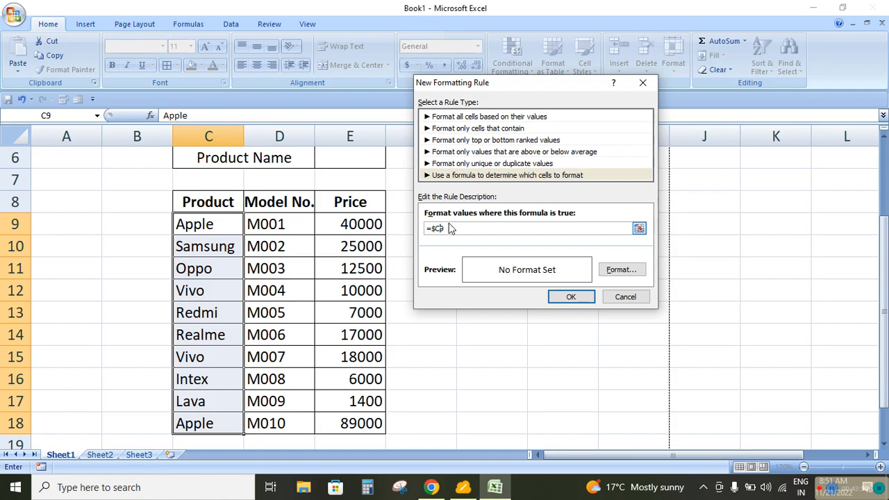
pyautogui.press('BackSpace')
pyautogui.click(359, 157)
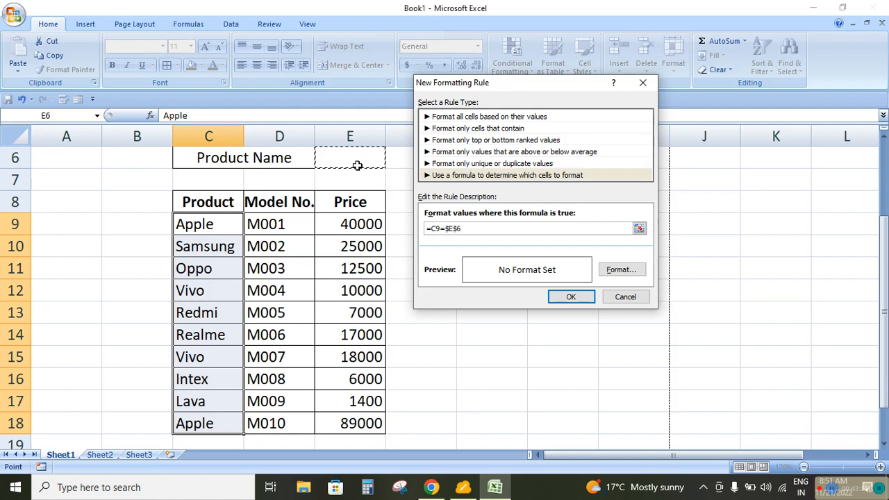
# Give the formula rule a green background fill and apply it to the product names
pyautogui.click(620, 270)
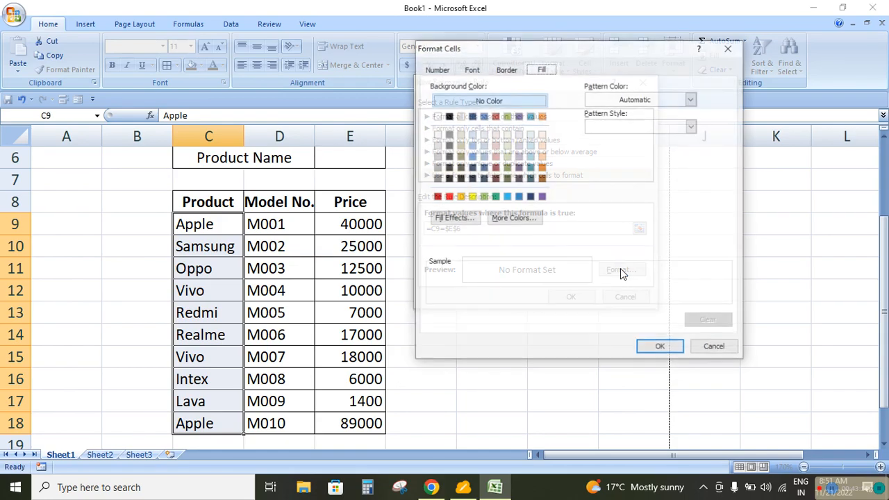
pyautogui.click(494, 197)
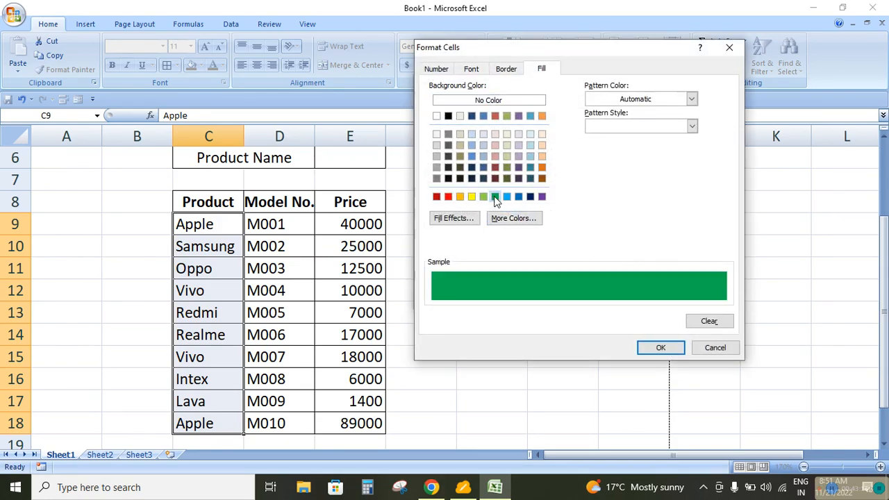
pyautogui.click(659, 348)
pyautogui.click(572, 298)
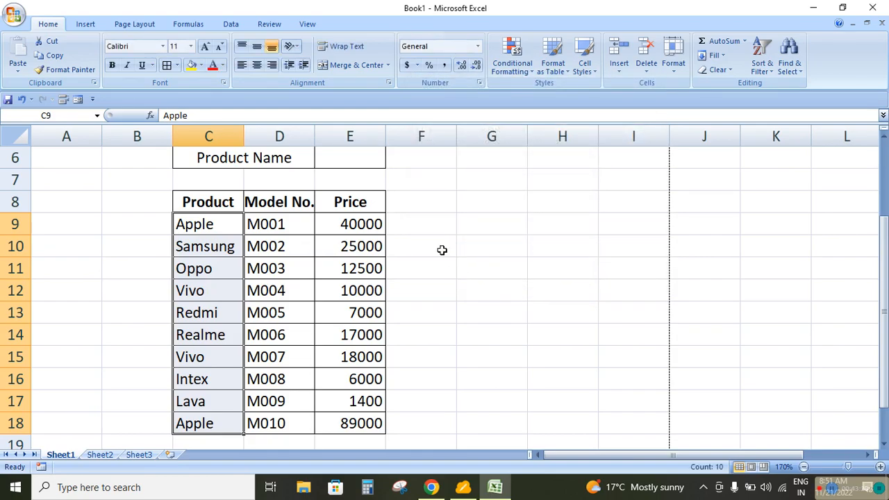
# Enter Apple as the product name in E6 to test the highlighting rule
pyautogui.click(355, 157)
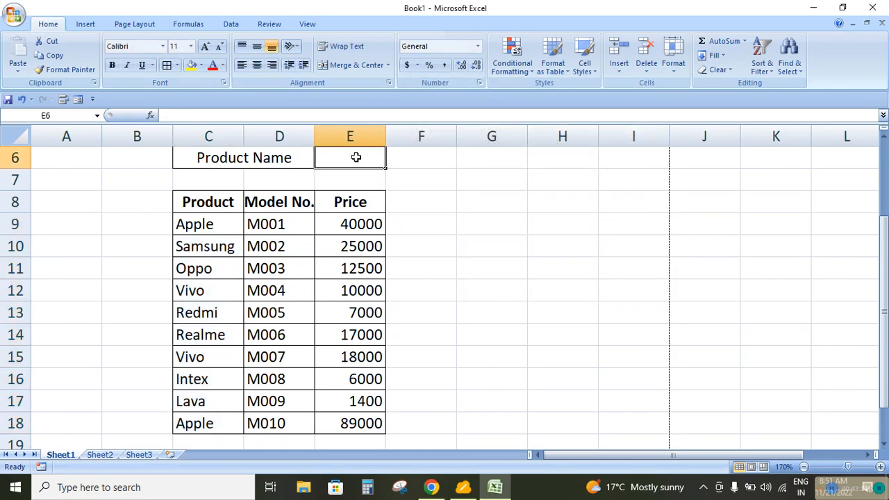
pyautogui.write('Apple')
pyautogui.press('Return')
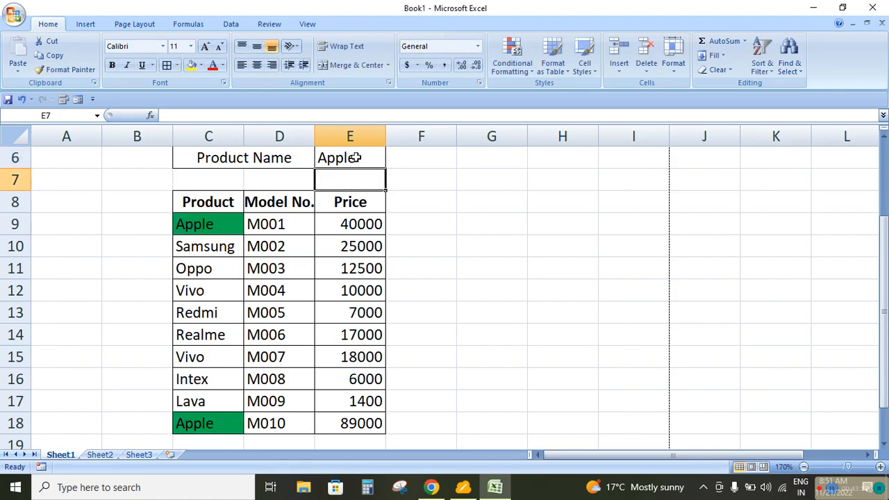
pyautogui.click(354, 158)
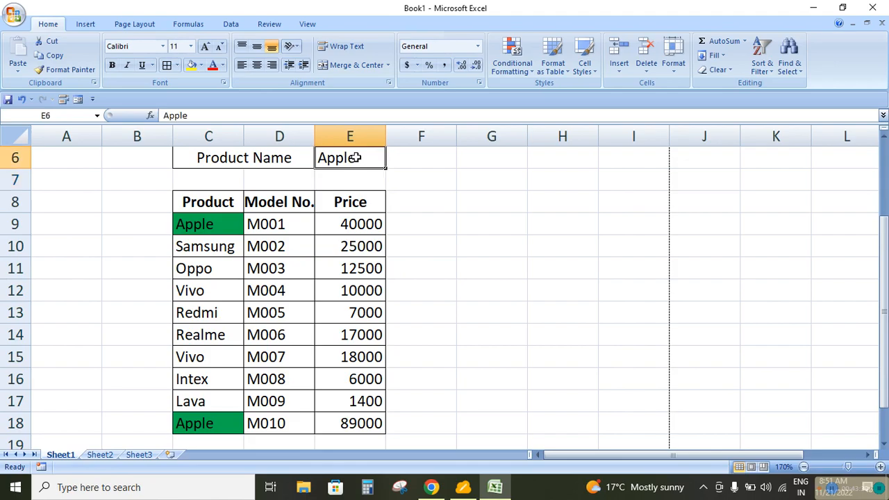
# Enter Oppo as the product name in E6 to test the highlighting rule, and clear the cell again
pyautogui.write('Oppo.')
pyautogui.press('BackSpace')
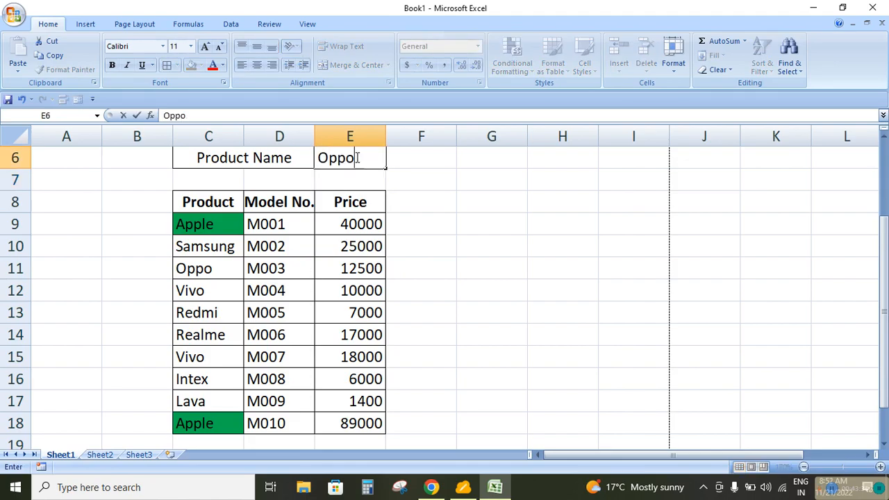
pyautogui.press('Return')
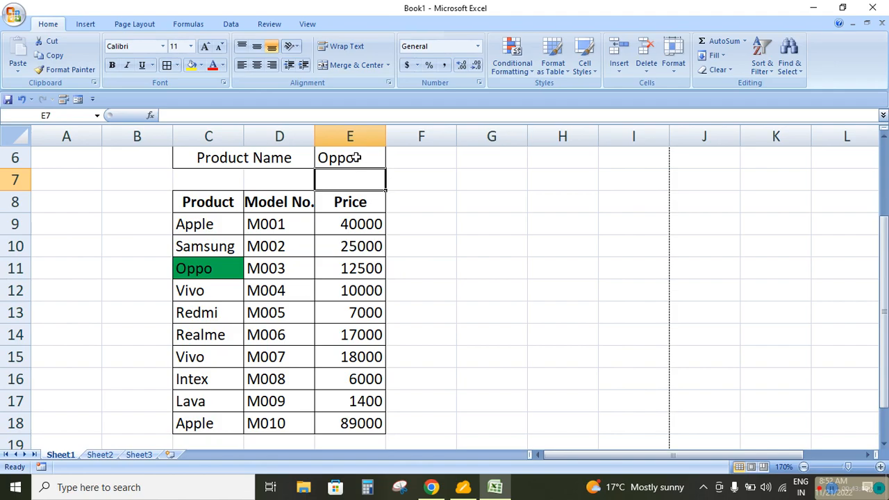
pyautogui.click(354, 158)
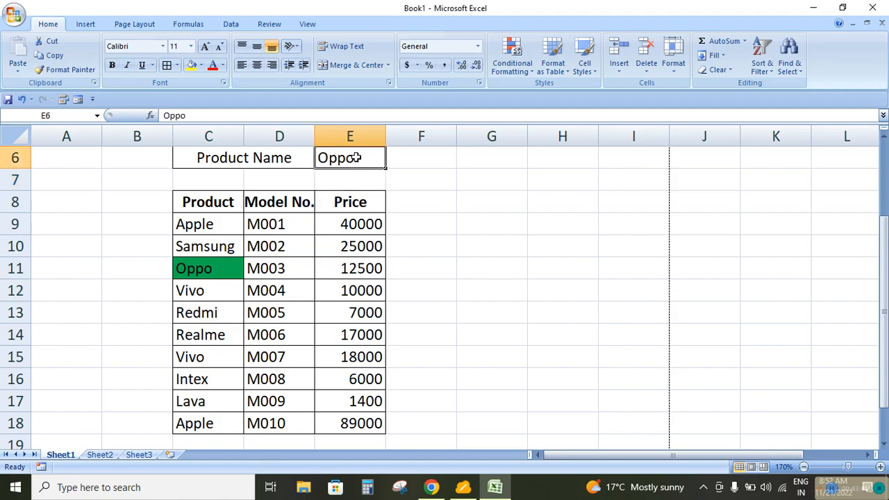
pyautogui.press('Delete')
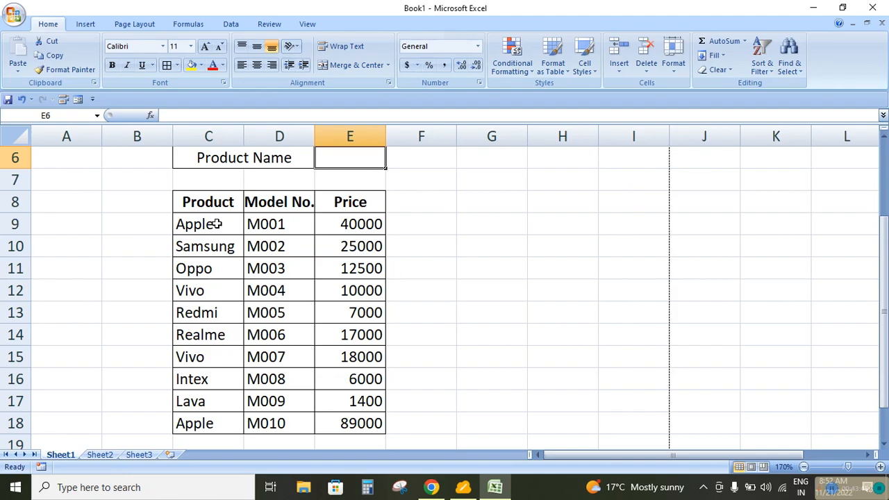
pyautogui.click(295, 224)
pyautogui.click(455, 254)
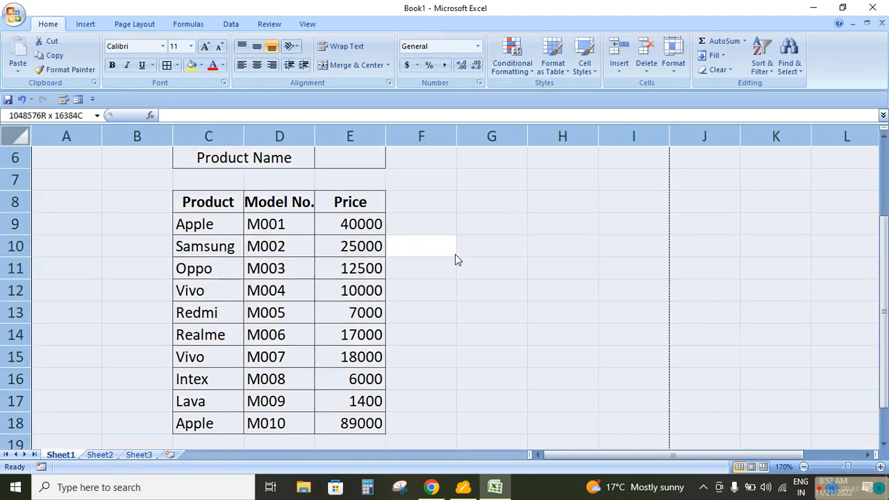
pyautogui.click(512, 63)
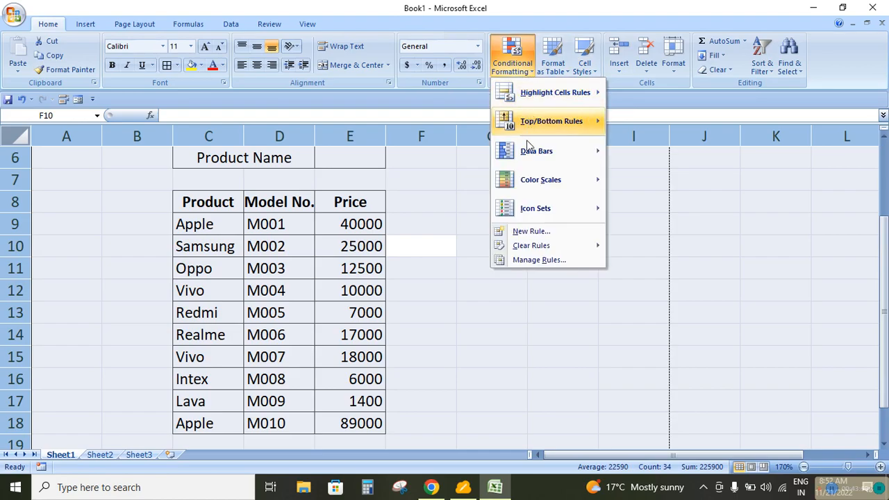
pyautogui.click(536, 232)
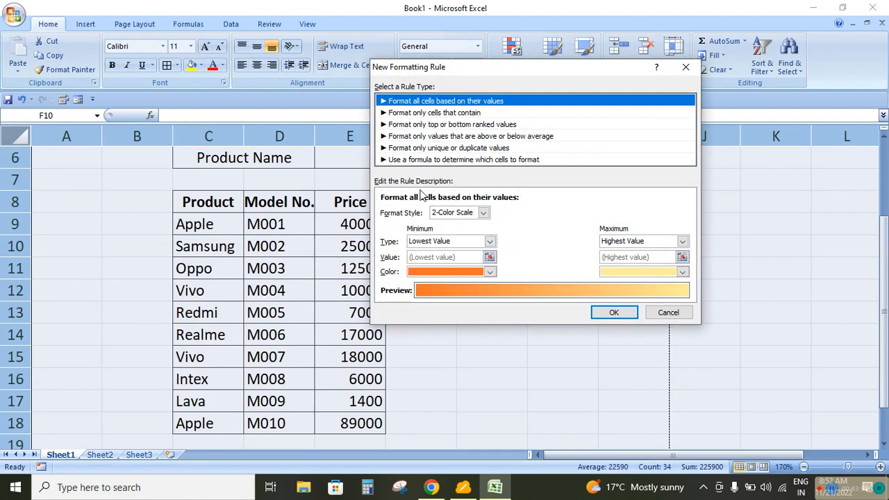
pyautogui.click(667, 313)
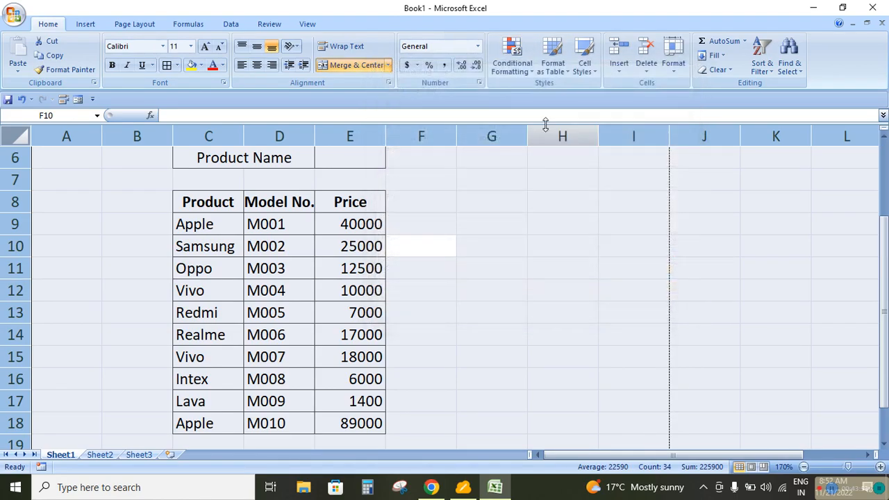
# Clear the conditional formatting rules from all cells of the sheet
pyautogui.click(528, 67)
pyautogui.moveTo(542, 245)
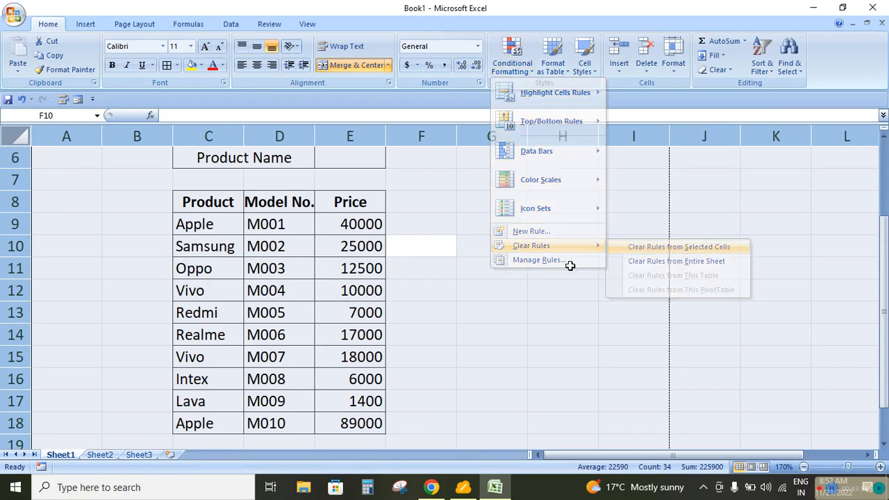
pyautogui.click(561, 289)
pyautogui.moveTo(204, 224); pyautogui.dragTo(352, 419)
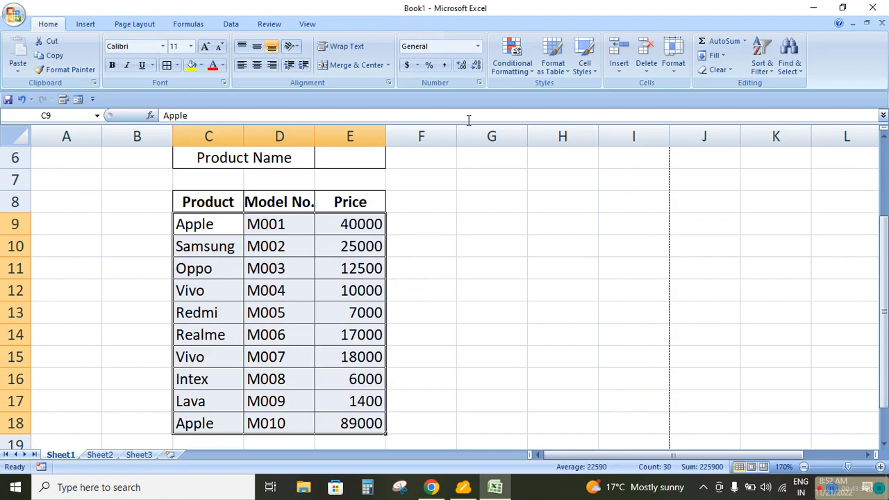
pyautogui.click(512, 59)
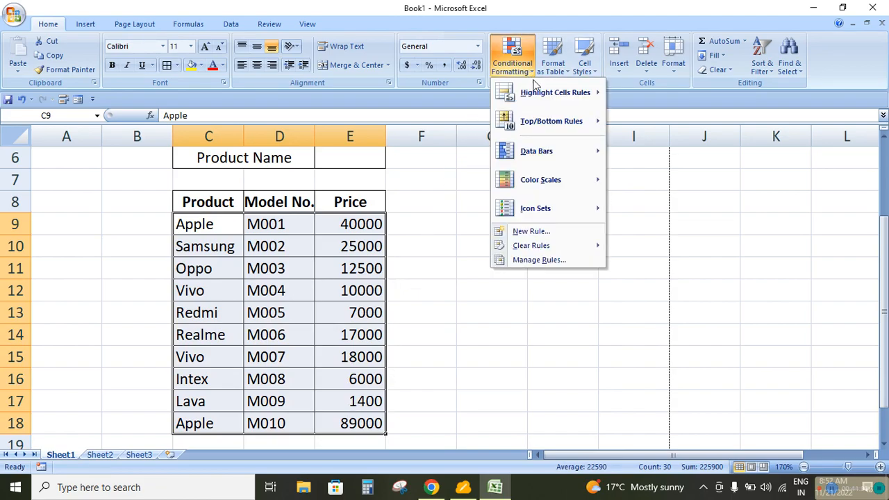
pyautogui.click(532, 232)
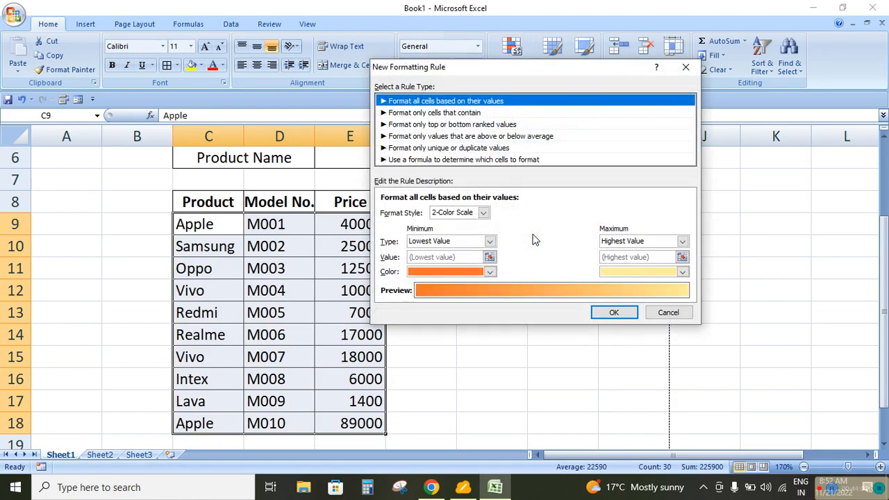
pyautogui.click(442, 159)
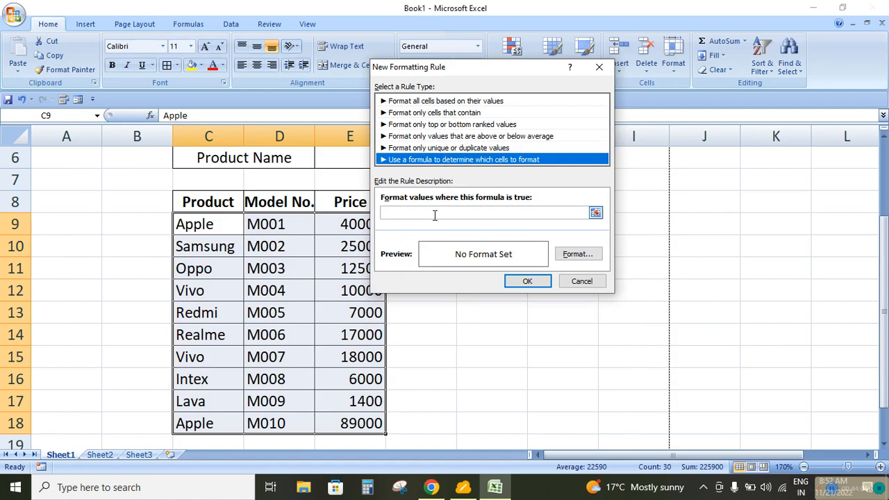
pyautogui.moveTo(455, 67); pyautogui.dragTo(573, 95)
pyautogui.click(200, 229)
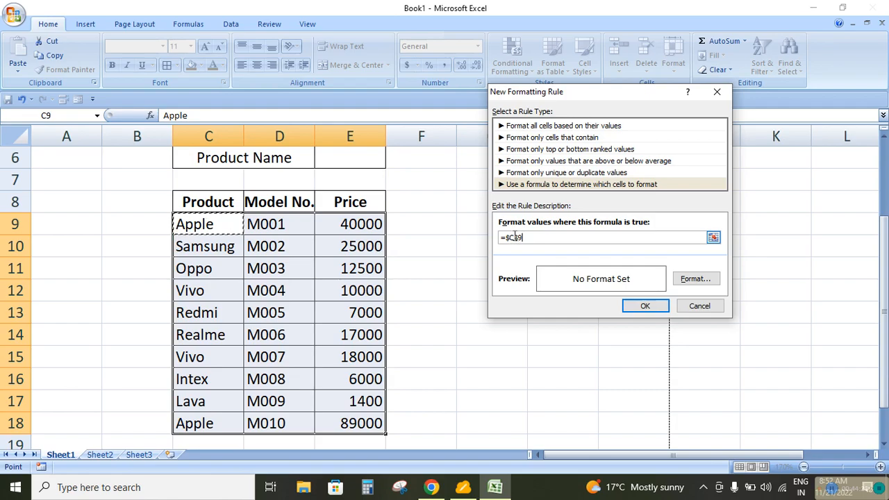
pyautogui.click(701, 307)
pyautogui.click(201, 268)
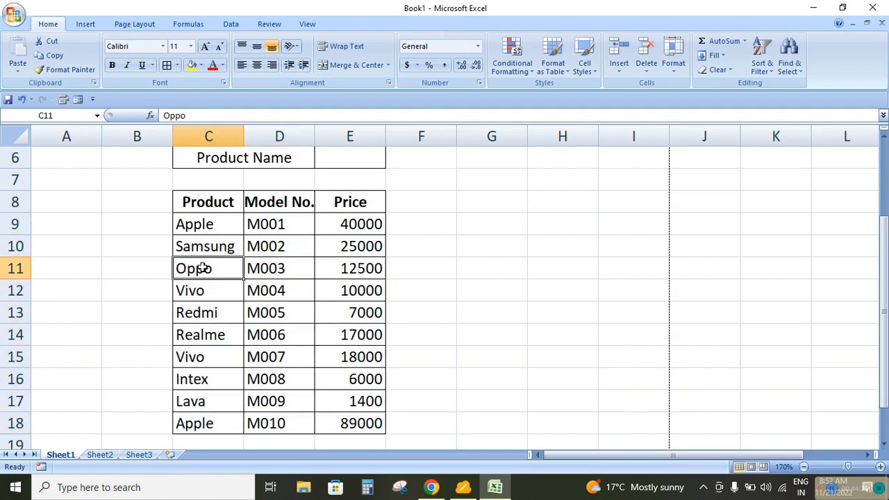
# Start a formula-based conditional formatting rule for the table data in C9:E18 with the formula =C14=$E$6
pyautogui.moveTo(203, 229); pyautogui.dragTo(346, 423)
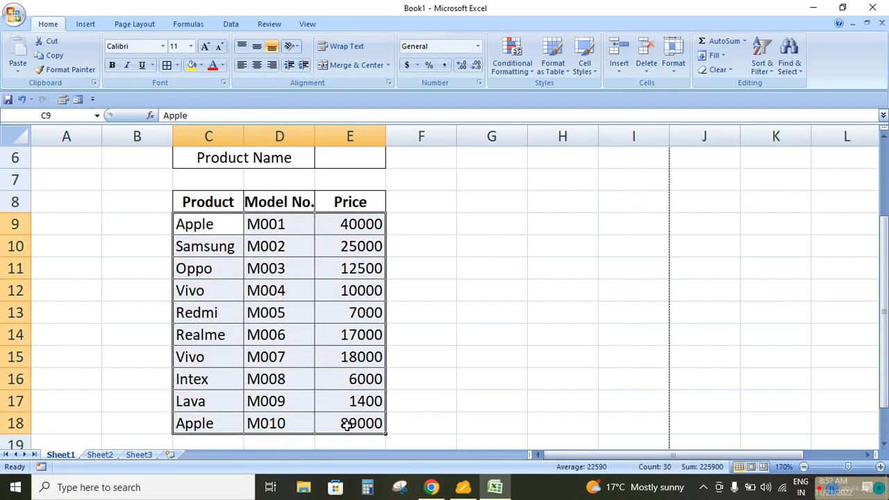
pyautogui.click(512, 68)
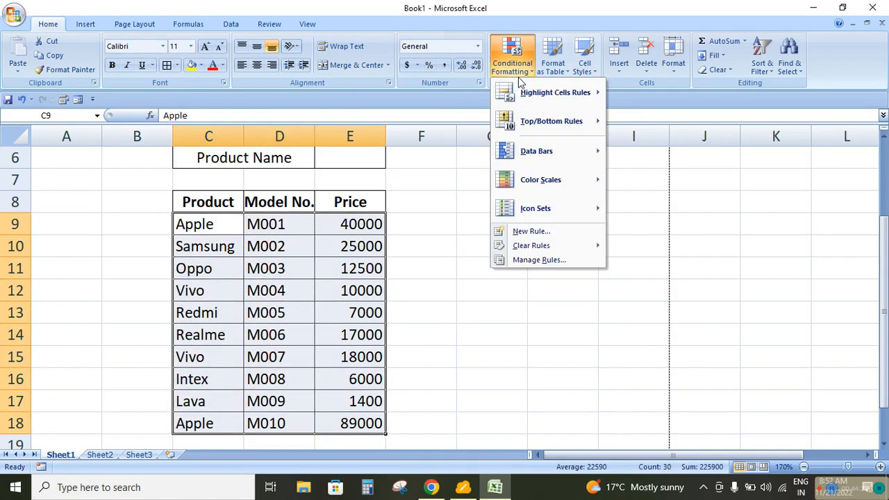
pyautogui.click(528, 232)
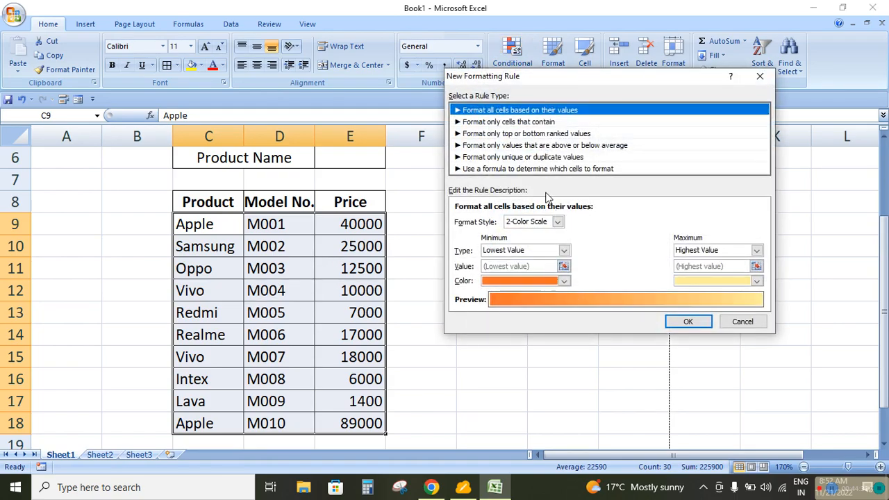
pyautogui.click(535, 168)
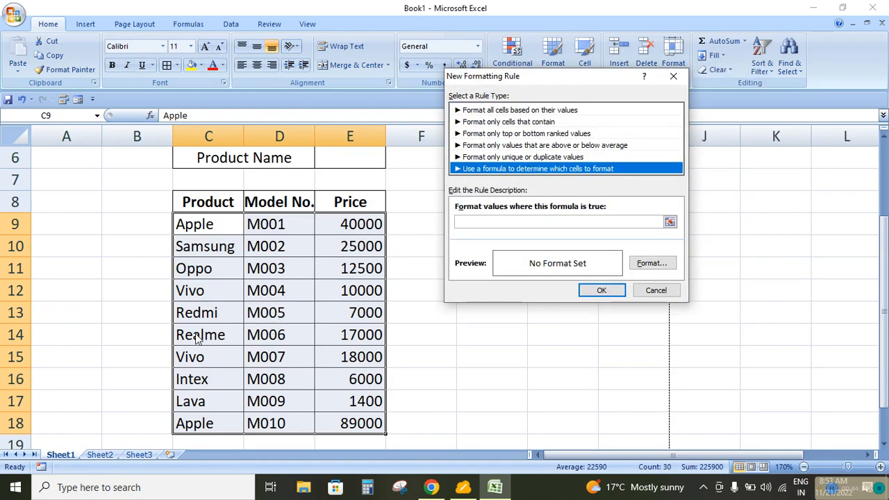
pyautogui.click(488, 221)
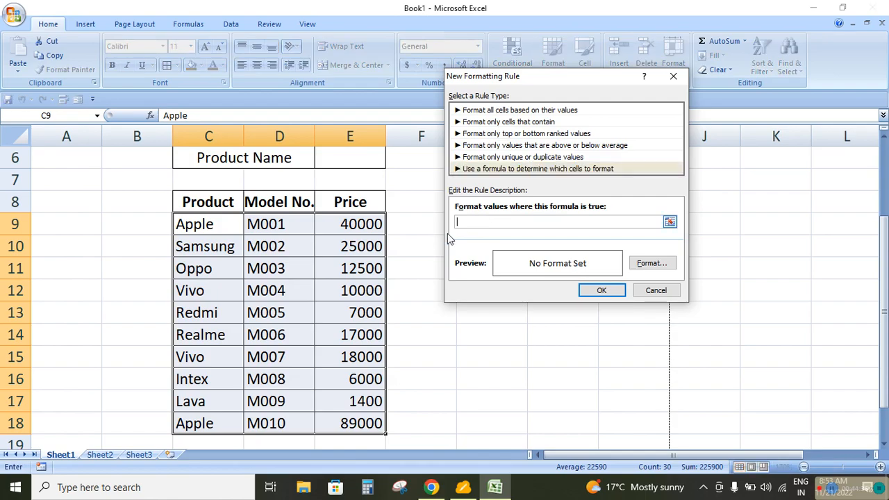
pyautogui.click(191, 336)
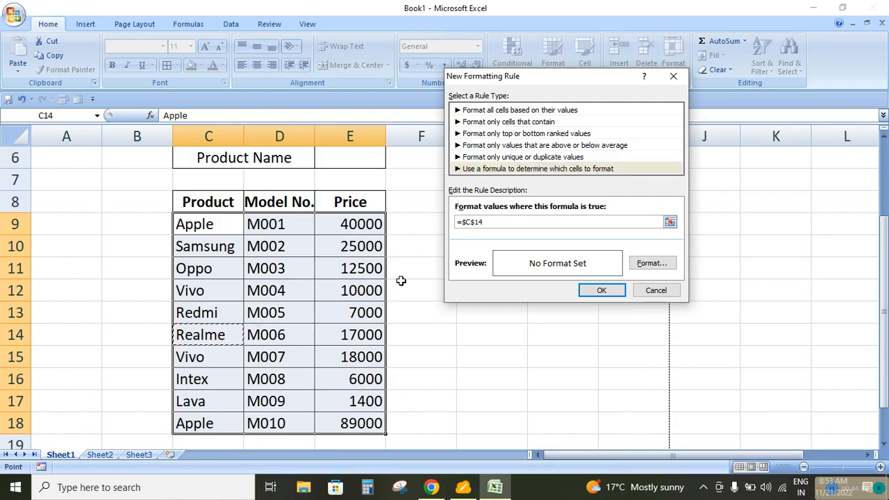
pyautogui.click(473, 221)
pyautogui.press('BackSpace')
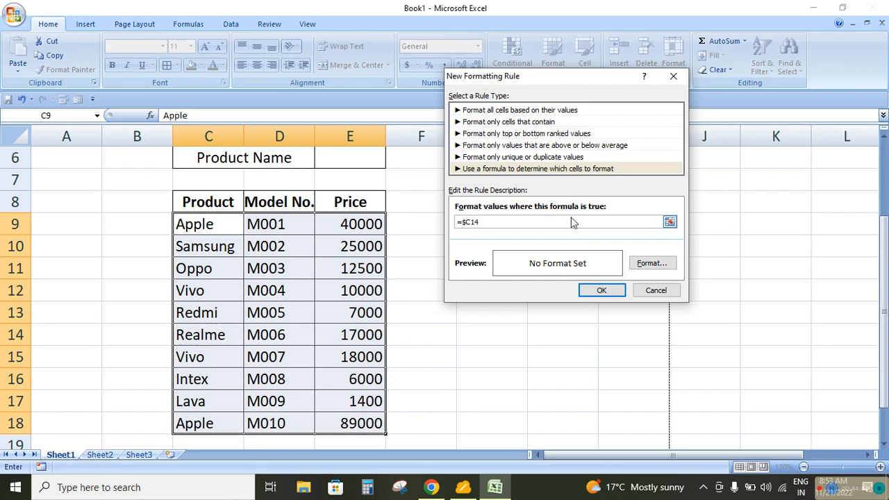
pyautogui.press('Left')
pyautogui.press('BackSpace')
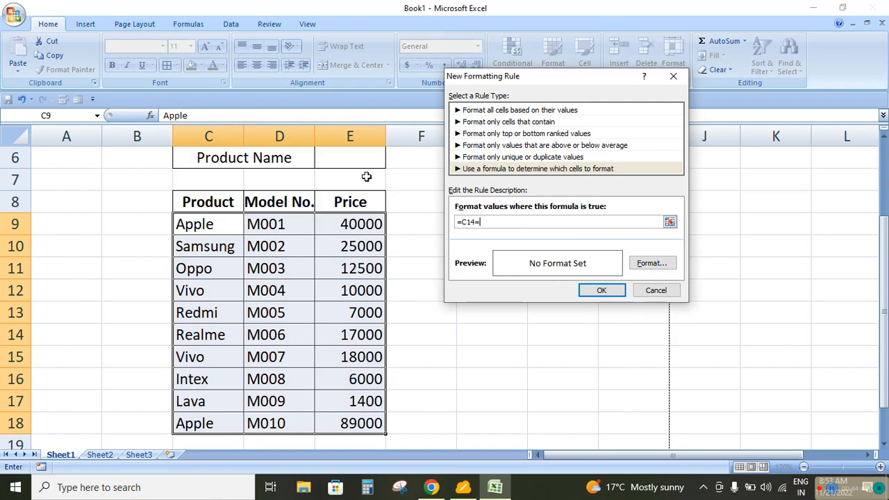
pyautogui.click(350, 154)
# Give the formula rule a green background fill and apply it to C9:E18
pyautogui.click(637, 267)
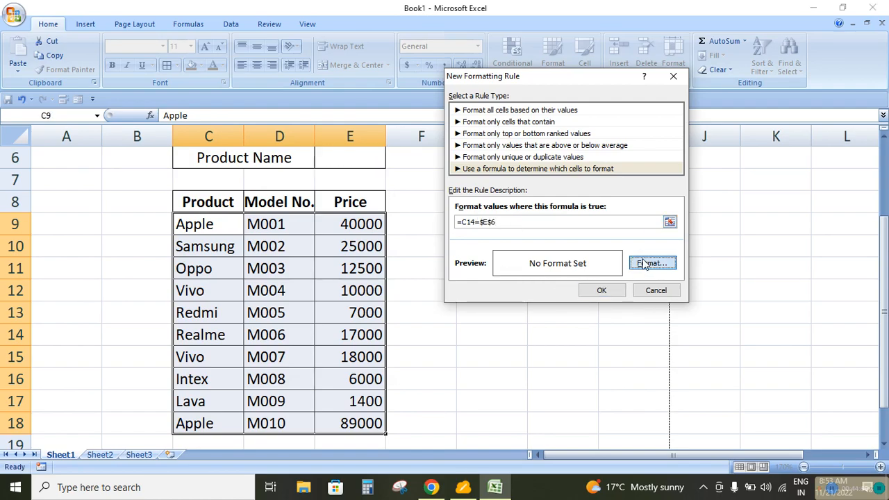
pyautogui.click(526, 191)
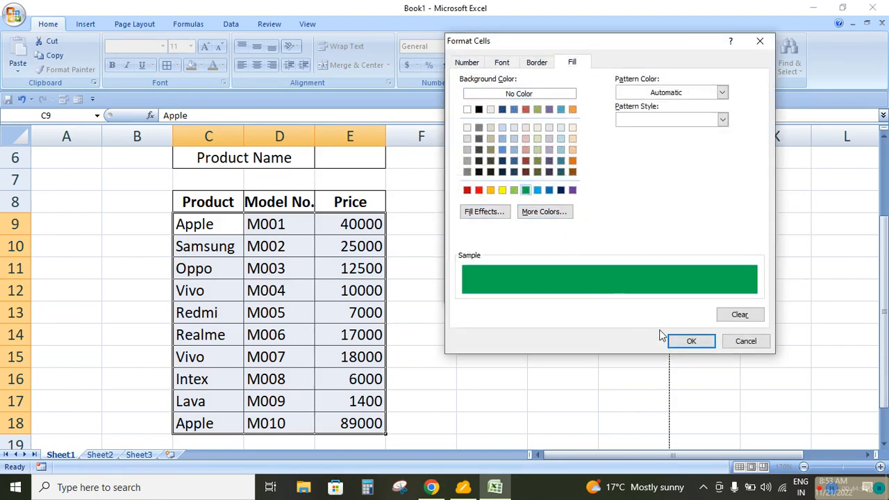
pyautogui.click(689, 340)
pyautogui.click(597, 292)
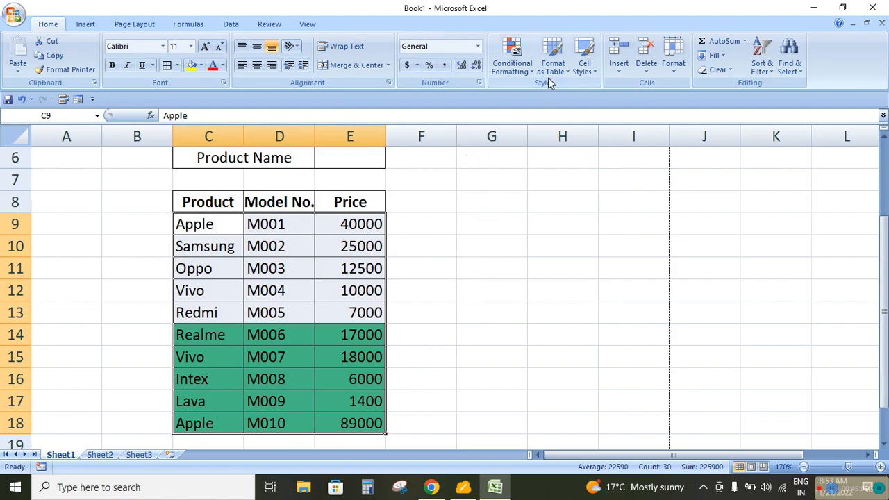
# Clear the conditional formatting rules from the selected table cells C9:E18
pyautogui.click(530, 70)
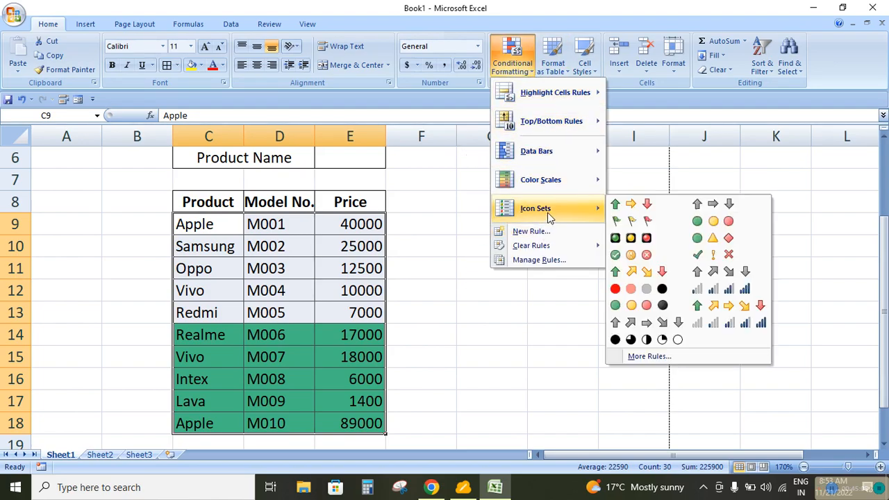
pyautogui.moveTo(547, 247)
pyautogui.click(640, 248)
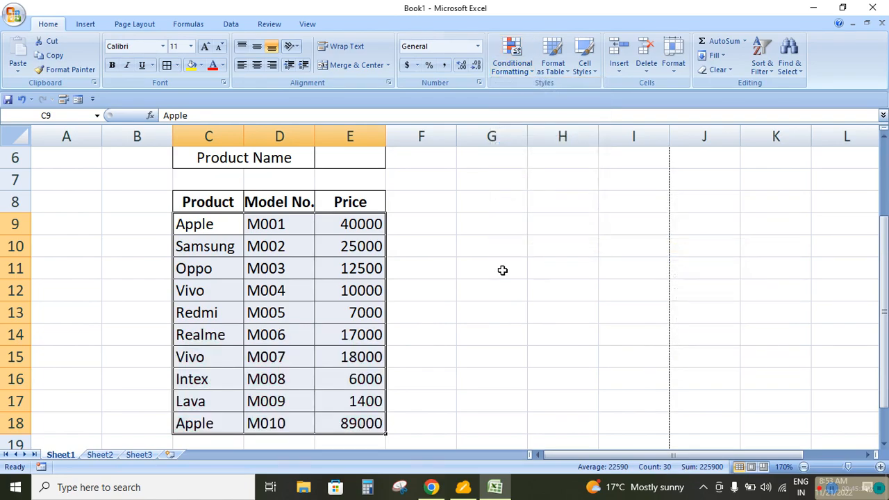
pyautogui.click(470, 275)
# Start a formula-based conditional formatting rule for C9:E18 with the formula =C9=$E$6
pyautogui.moveTo(208, 224); pyautogui.dragTo(338, 420)
pyautogui.click(513, 65)
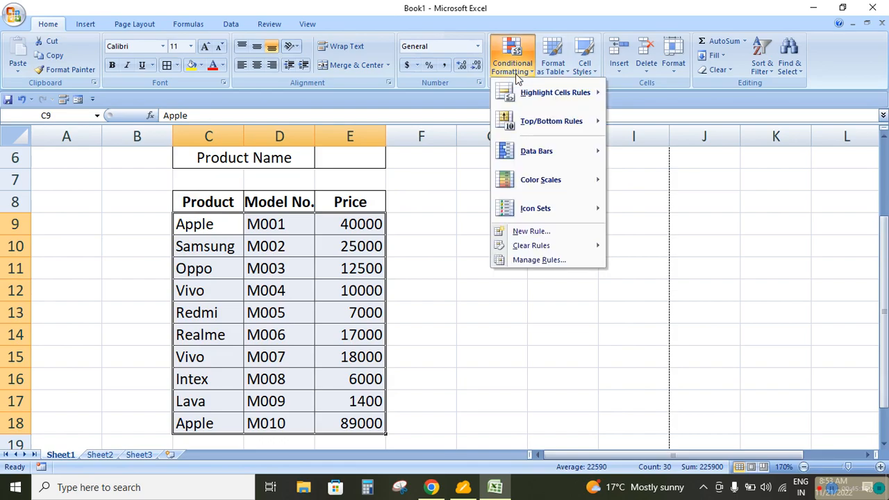
pyautogui.click(530, 231)
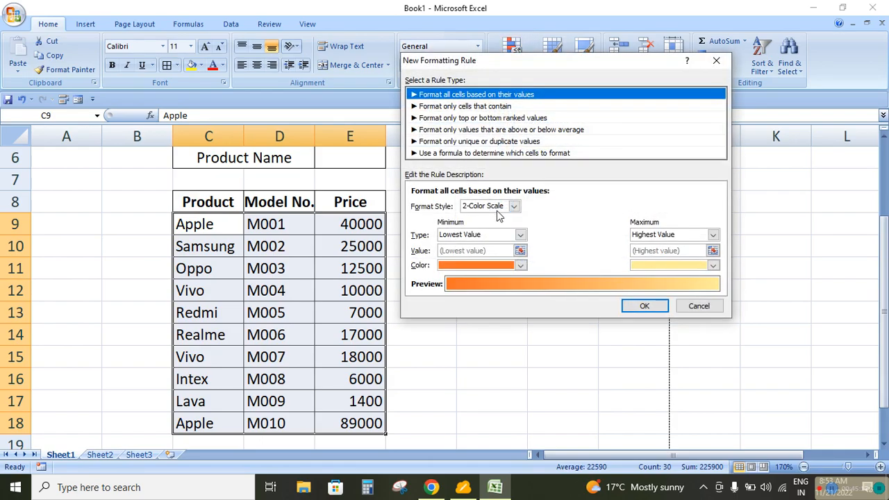
pyautogui.click(484, 154)
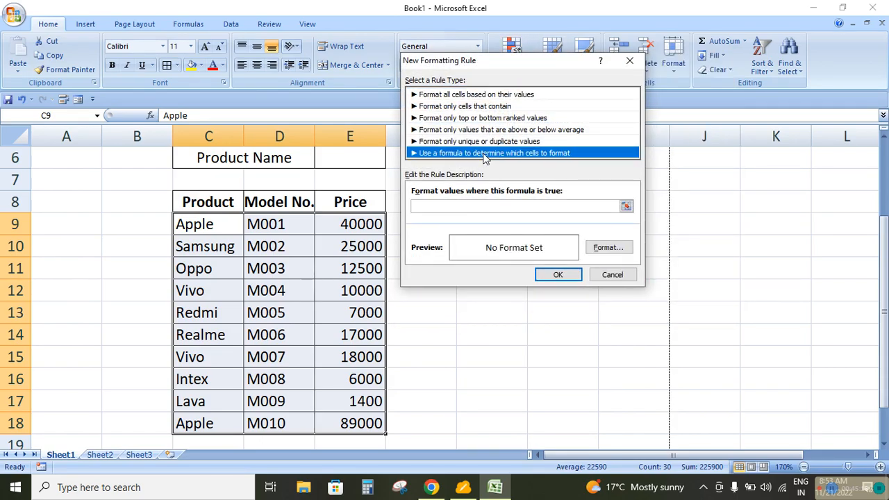
pyautogui.click(466, 204)
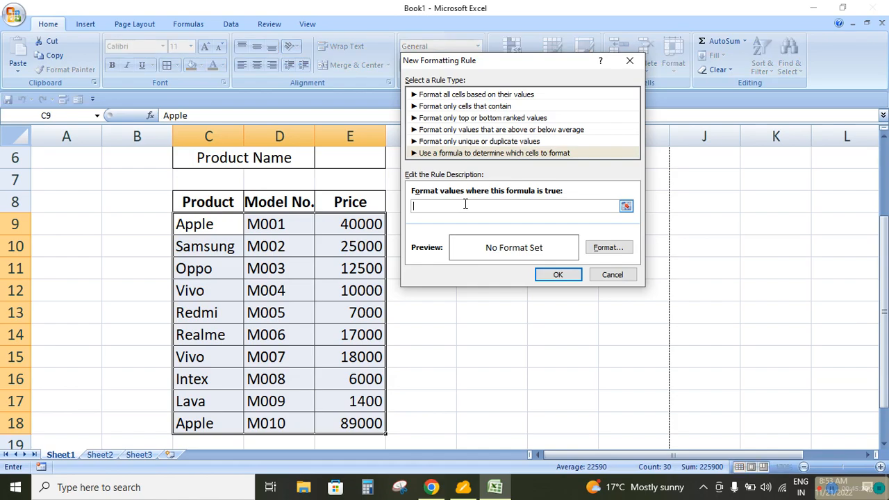
pyautogui.click(198, 224)
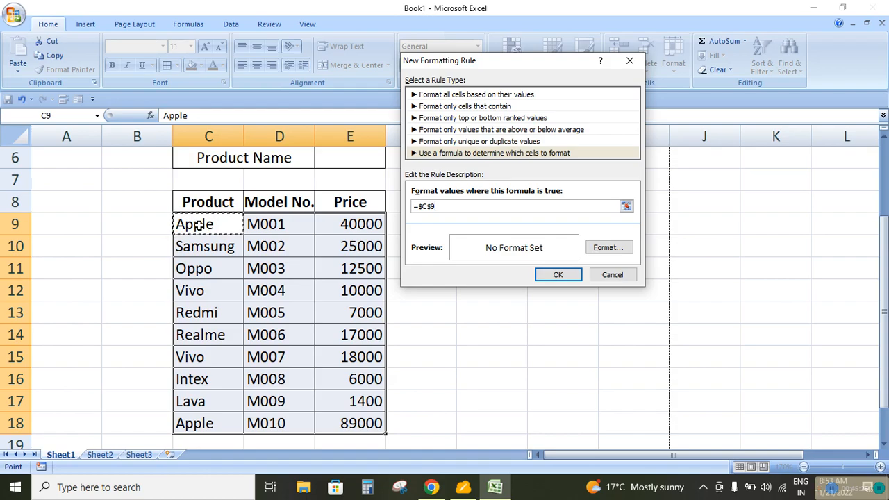
pyautogui.click(425, 206)
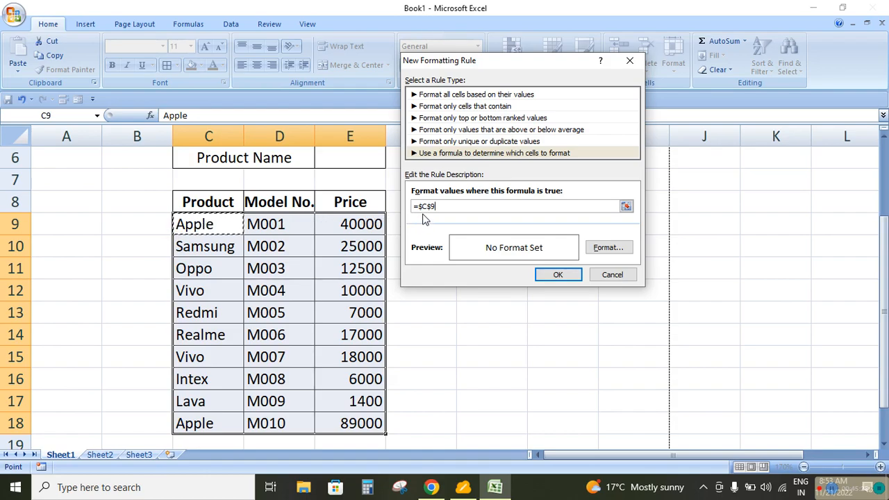
pyautogui.press('Delete')
pyautogui.click(419, 207)
pyautogui.press('Delete')
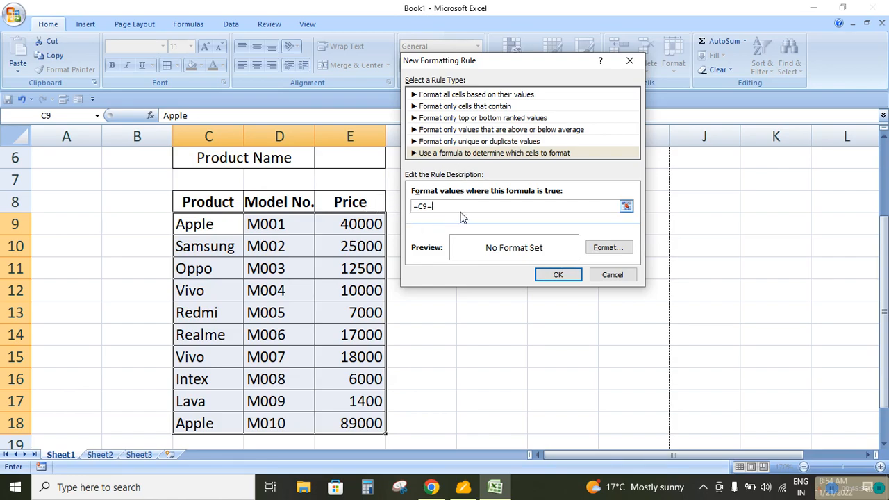
pyautogui.click(354, 162)
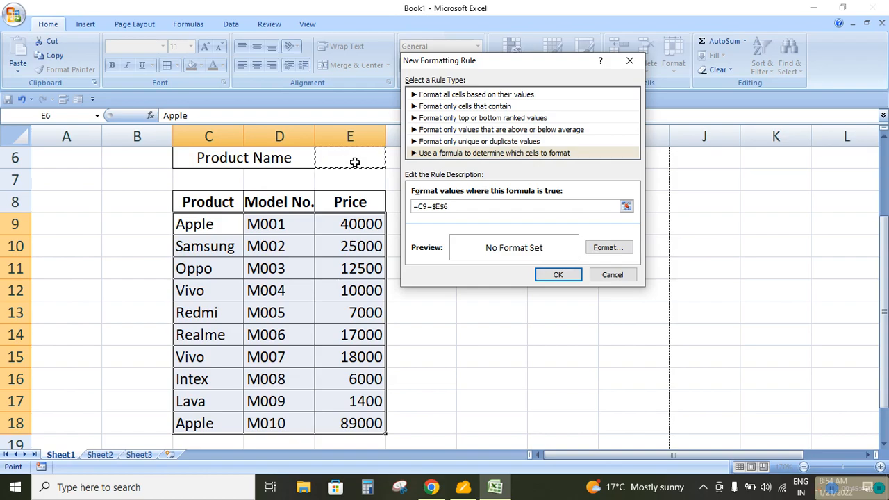
# Give the =C9=$E$6 rule a green background fill and apply it to the table data
pyautogui.click(608, 248)
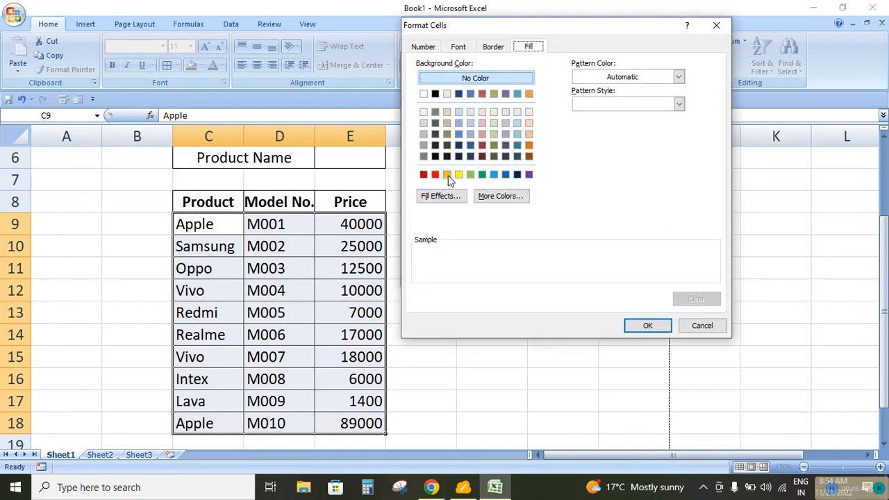
pyautogui.click(481, 174)
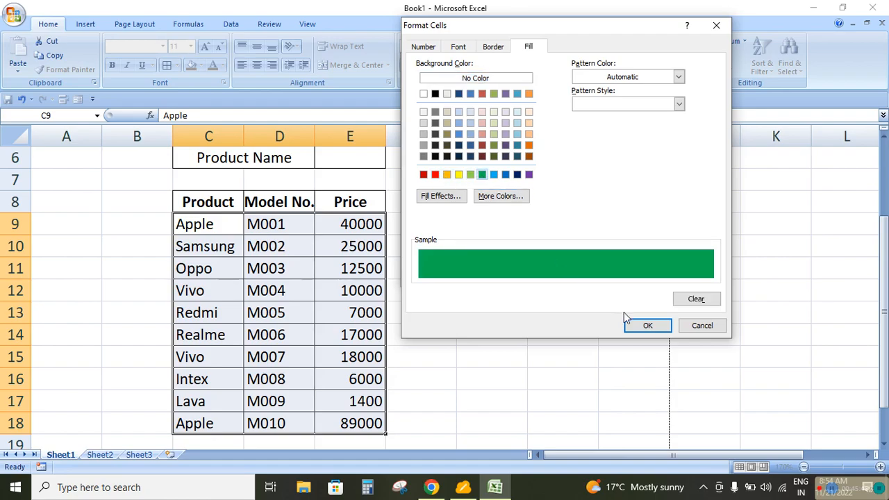
pyautogui.click(646, 324)
pyautogui.click(559, 275)
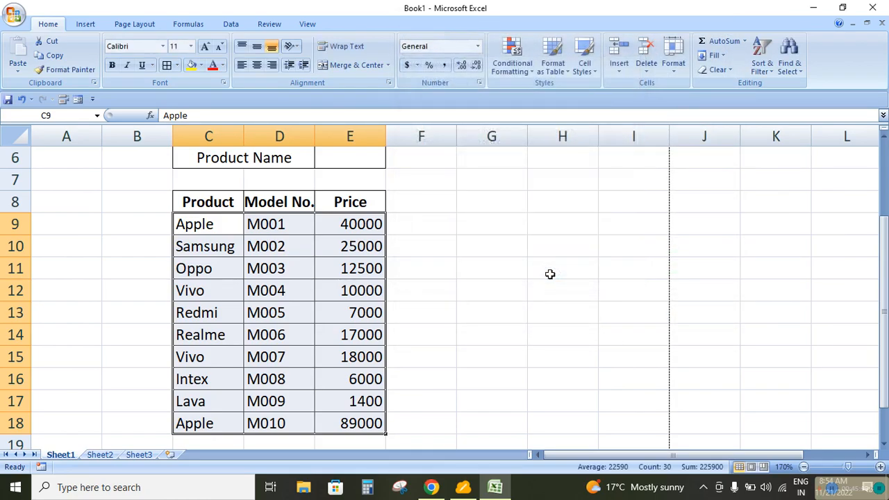
# Enter Oppo as the product name in E6 to test the formula rule
pyautogui.click(362, 160)
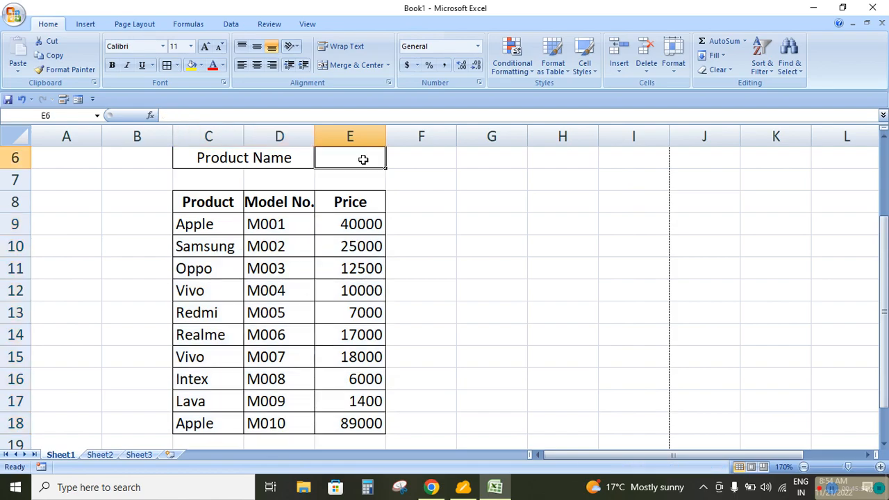
pyautogui.write('Oppo')
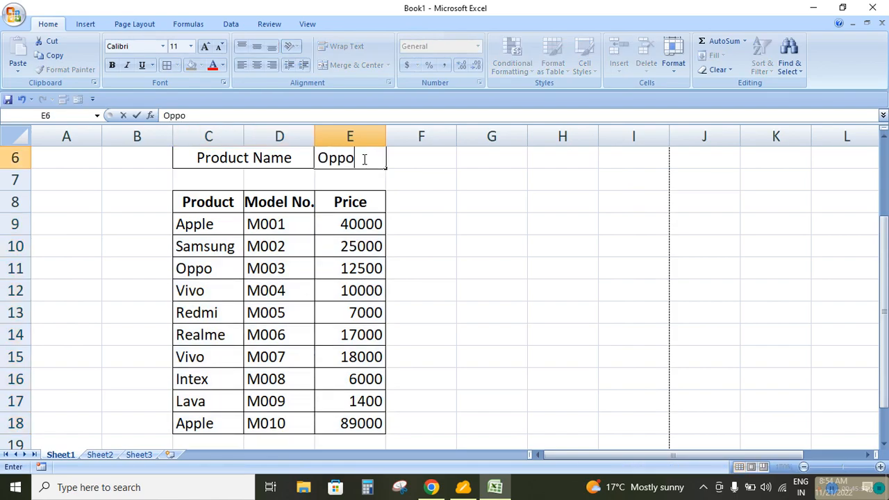
pyautogui.press('Return')
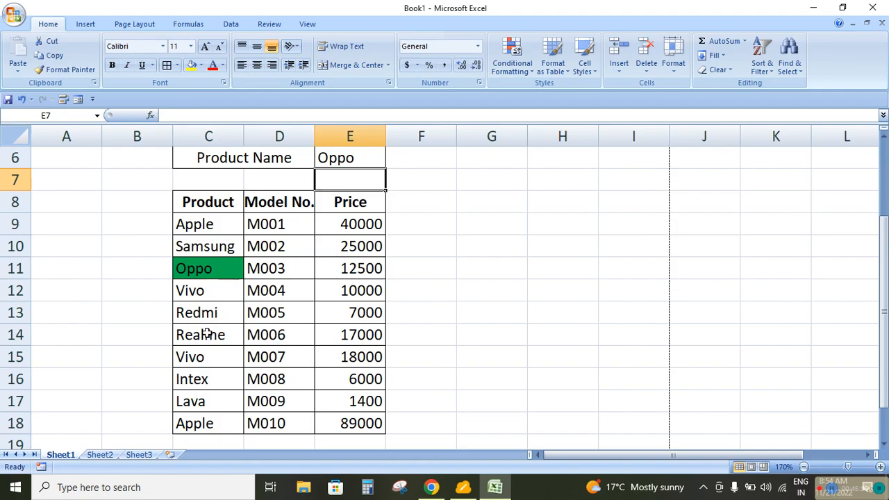
# Clear the product name in E6 and enter Apple in its place
pyautogui.click(360, 158)
pyautogui.press('Delete')
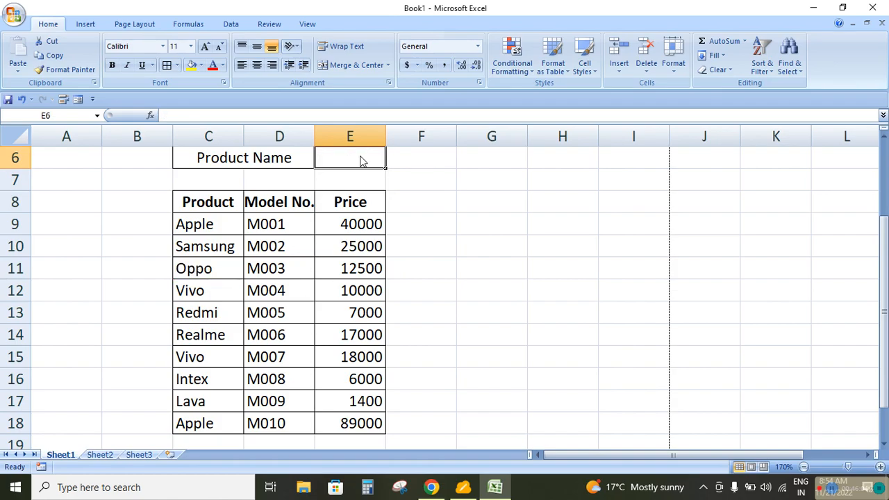
pyautogui.write('Apple')
pyautogui.press('Return')
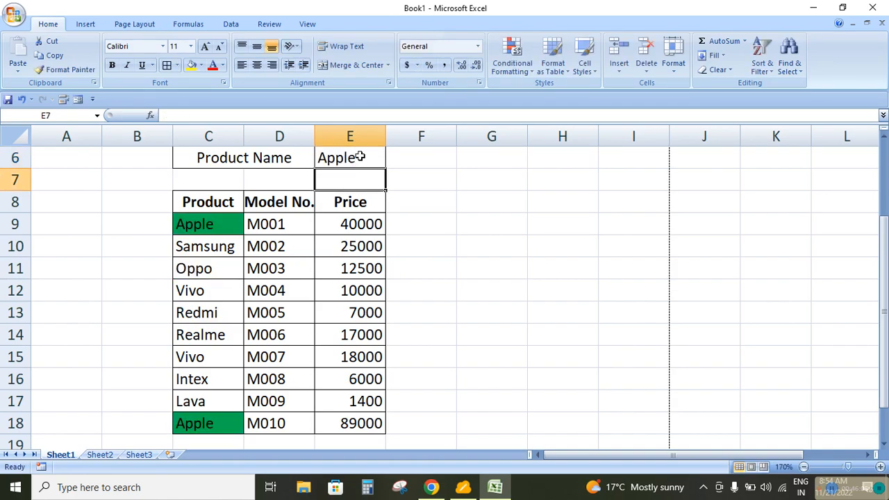
# Replace the product name in E6 with Lawa
pyautogui.click(360, 158)
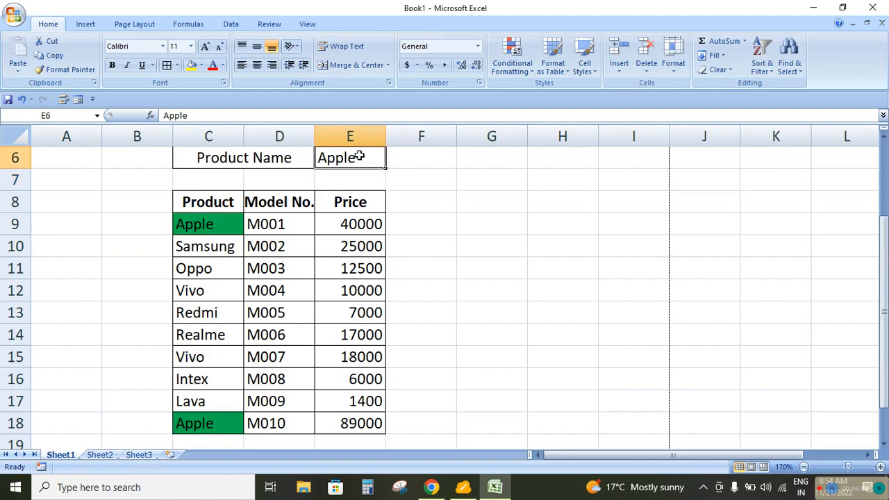
pyautogui.write('Lawa')
pyautogui.press('Return')
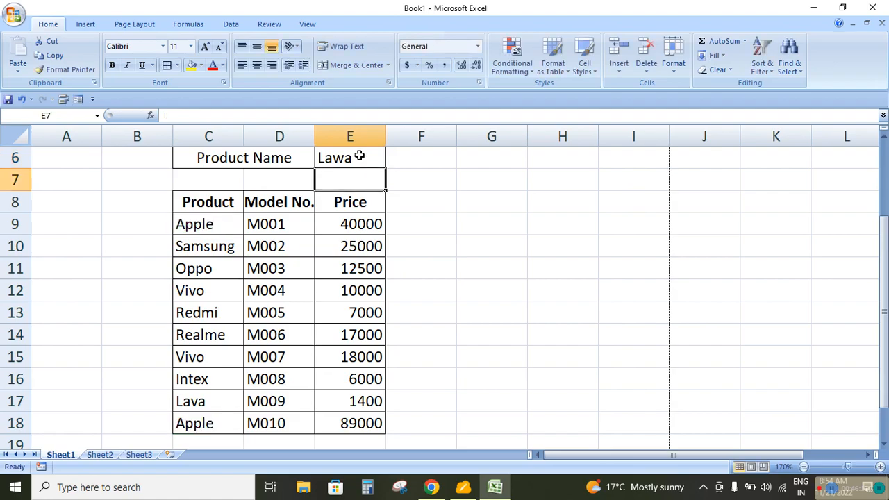
# Correct the spelling of the product name in E6 to Lava
pyautogui.click(359, 157)
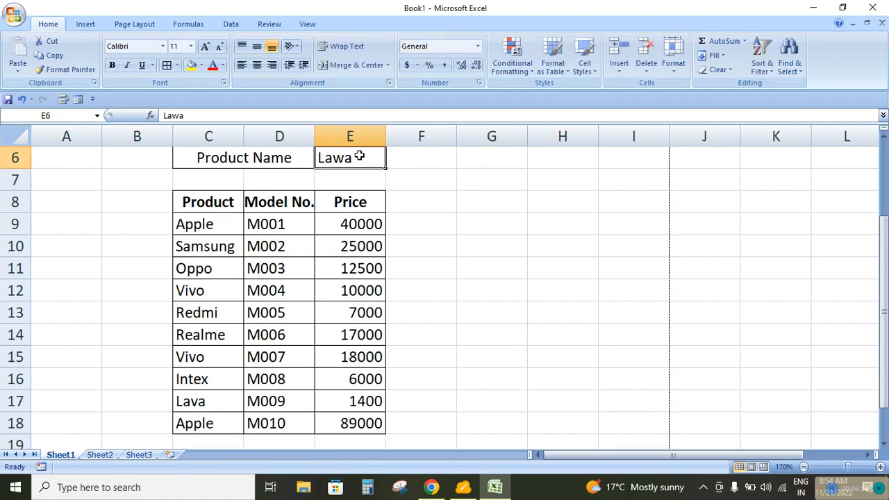
pyautogui.doubleClick(359, 157)
pyautogui.press('Left')
pyautogui.press('BackSpace')
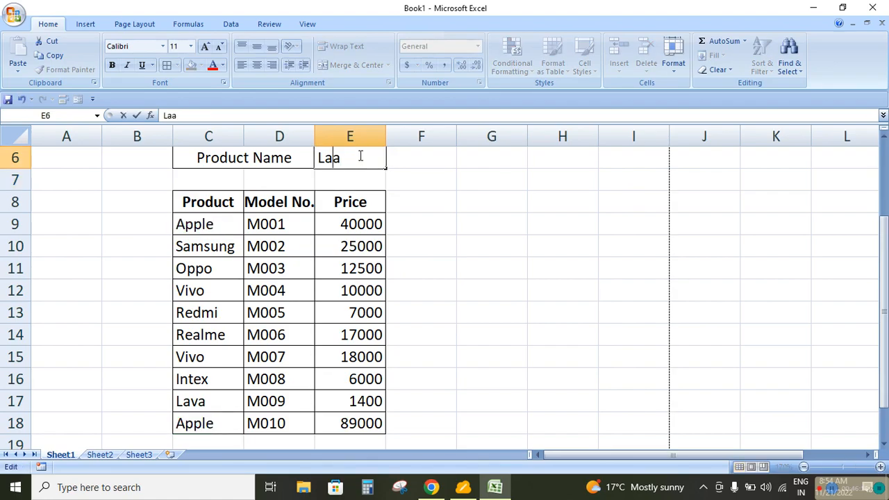
pyautogui.write('w')
pyautogui.press('BackSpace')
pyautogui.write('a')
pyautogui.press('BackSpace')
pyautogui.write('v')
pyautogui.press('Return')
# Replace the entry in E6 with the price 1400 to test the rule on the Price column
pyautogui.click(359, 156)
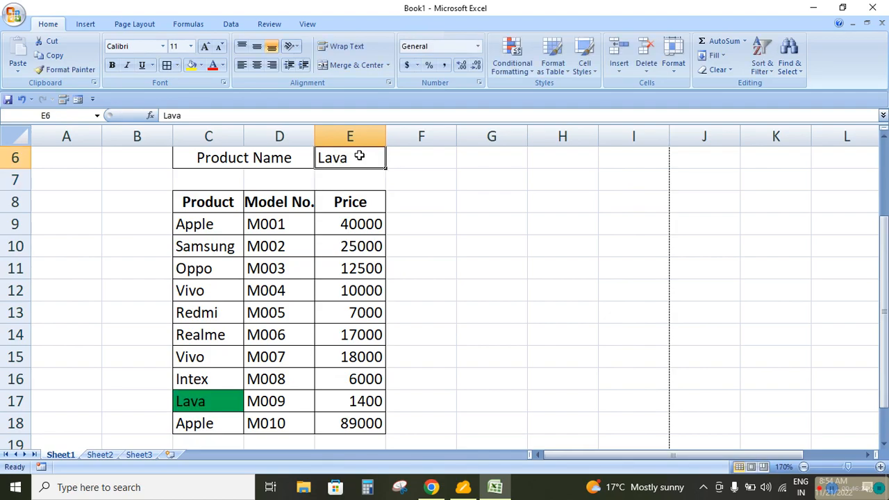
pyautogui.write('144')
pyautogui.press('BackSpace')
pyautogui.write('00')
pyautogui.press('Return')
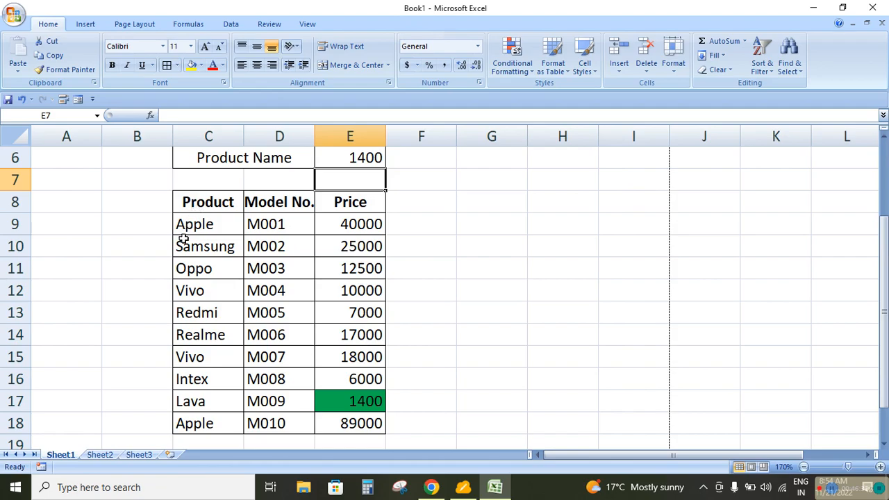
# Replace the entry in E6 with the model number M009 to test the rule on the Model No. column
pyautogui.click(354, 158)
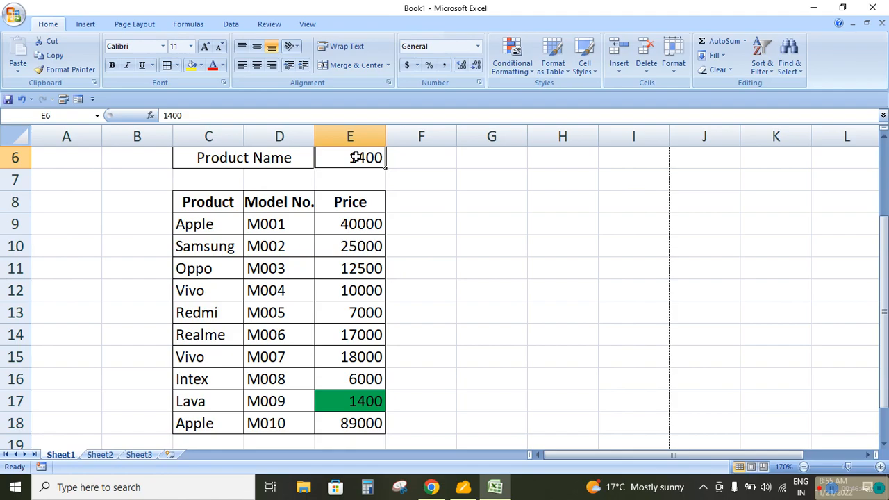
pyautogui.write('M009')
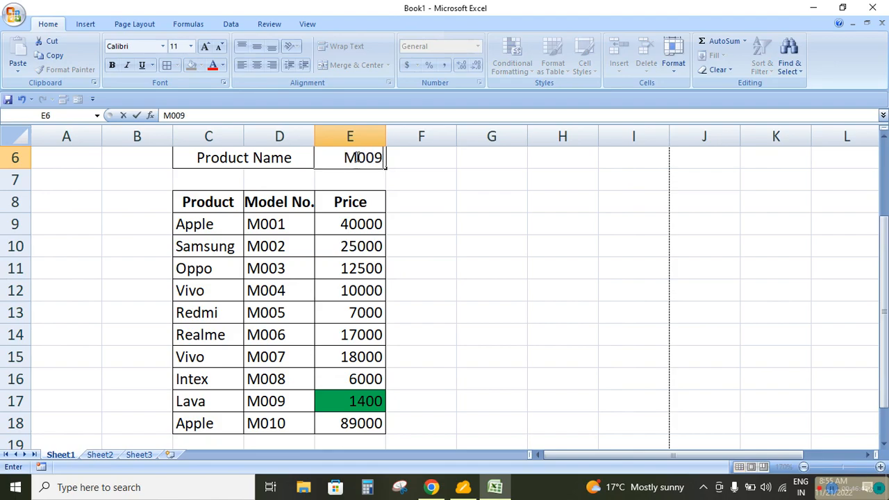
pyautogui.press('Return')
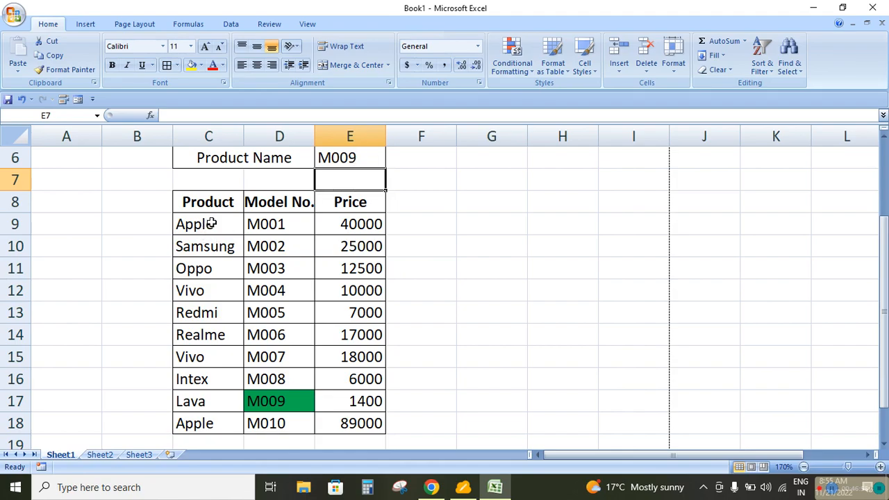
# Clear the conditional formatting rules from the table data cells C9:E18 only
pyautogui.moveTo(209, 224); pyautogui.dragTo(373, 414)
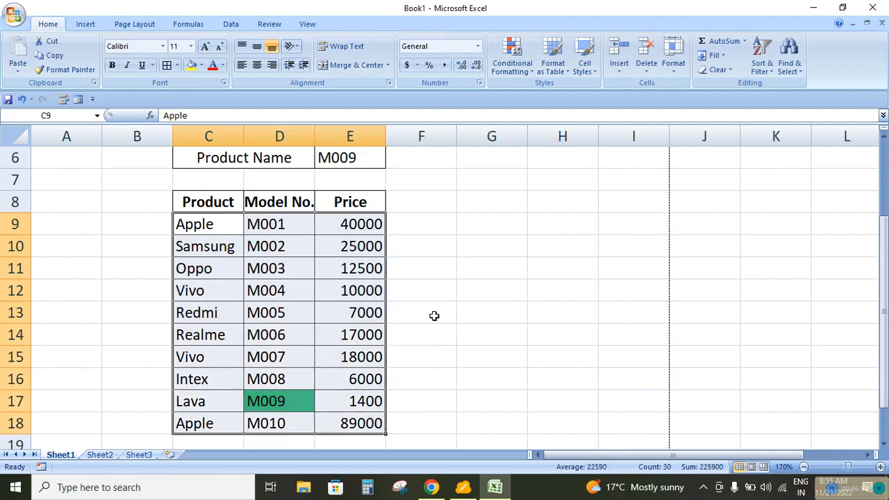
pyautogui.click(512, 63)
pyautogui.moveTo(544, 246)
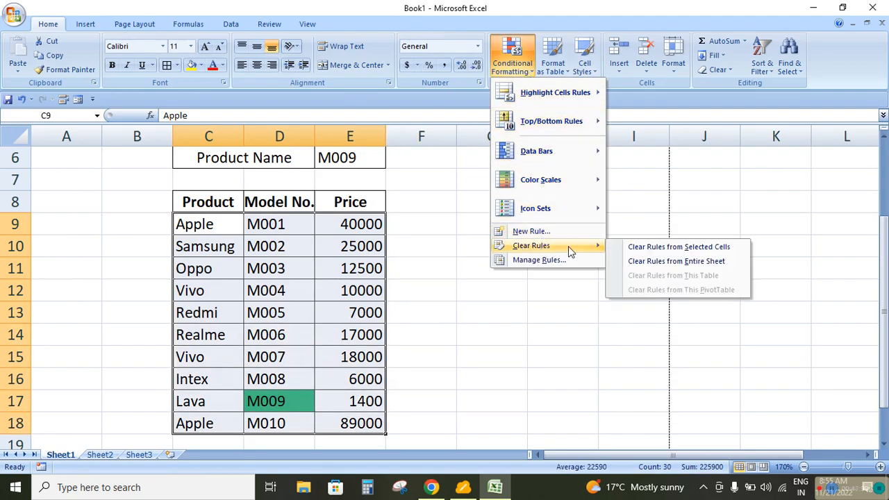
pyautogui.click(656, 248)
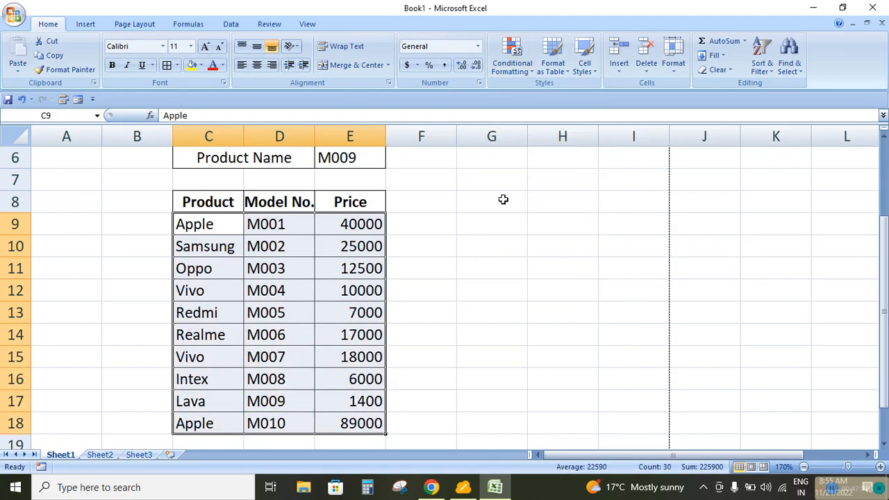
pyautogui.click(525, 76)
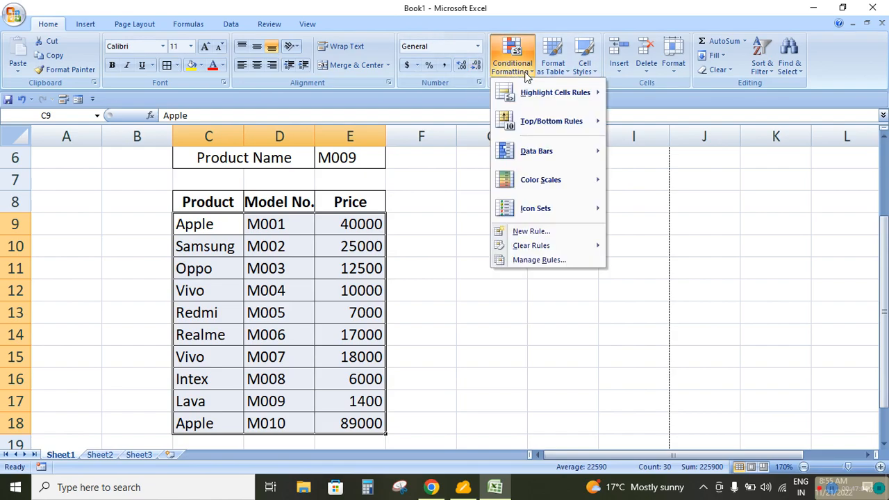
pyautogui.click(528, 232)
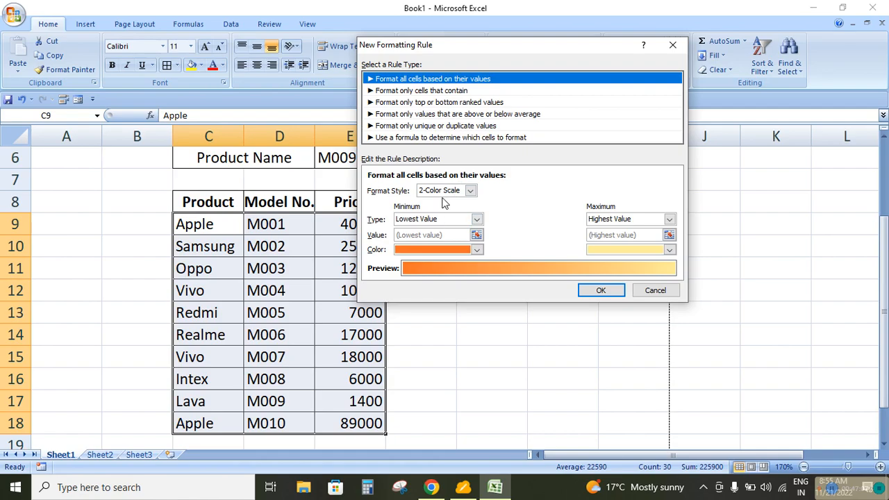
pyautogui.click(425, 138)
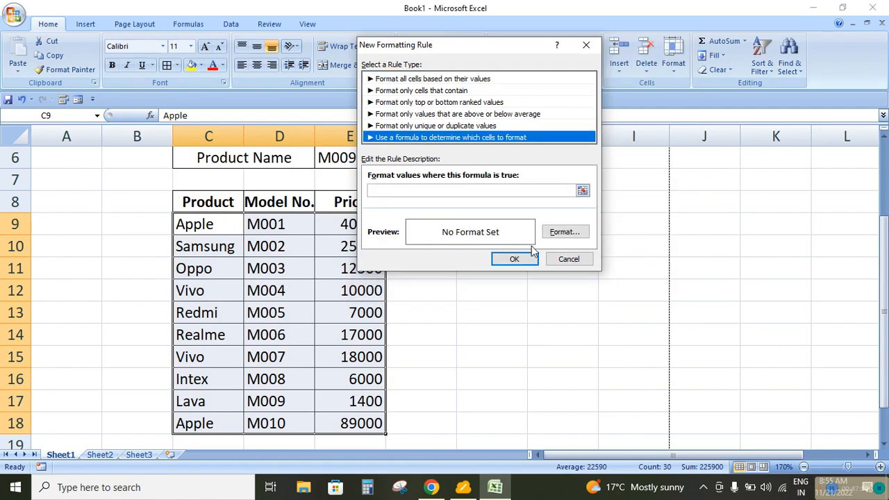
pyautogui.click(571, 259)
pyautogui.click(485, 294)
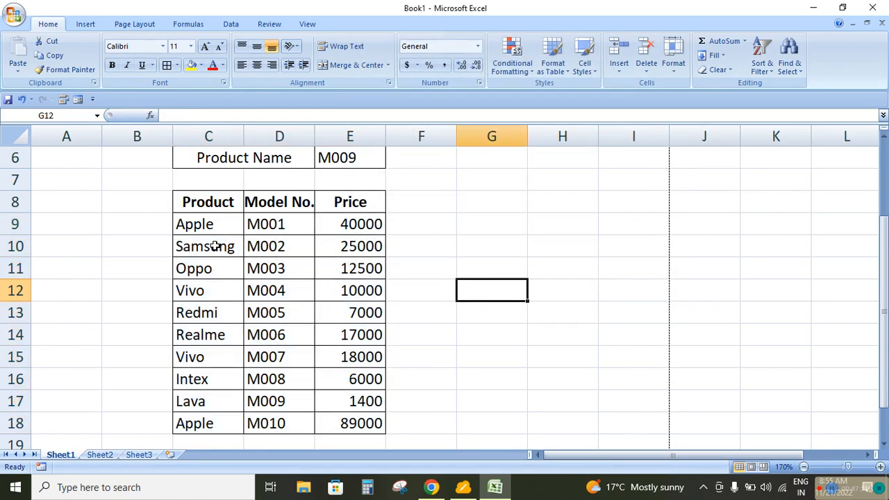
# Set up a formula-based conditional formatting rule for the table data cells C9:E18 with the formula =$C9=$E$6
pyautogui.moveTo(212, 247); pyautogui.dragTo(345, 245)
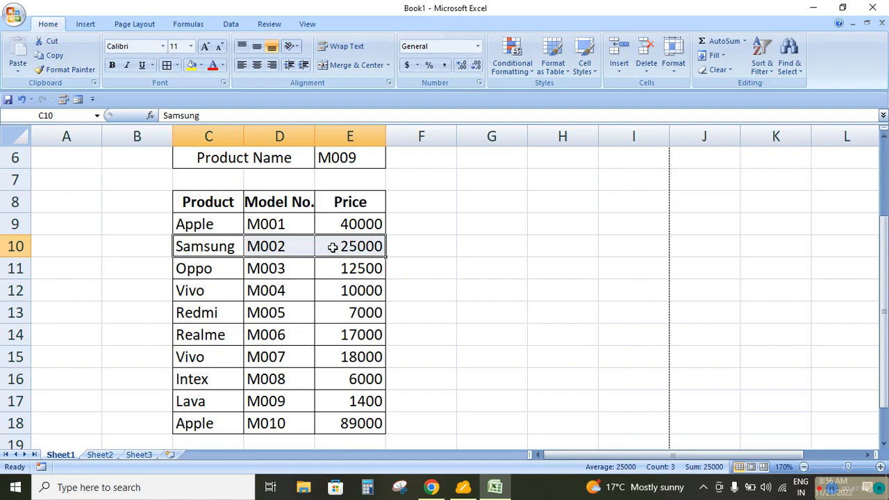
pyautogui.moveTo(238, 224); pyautogui.dragTo(359, 421)
pyautogui.click(516, 67)
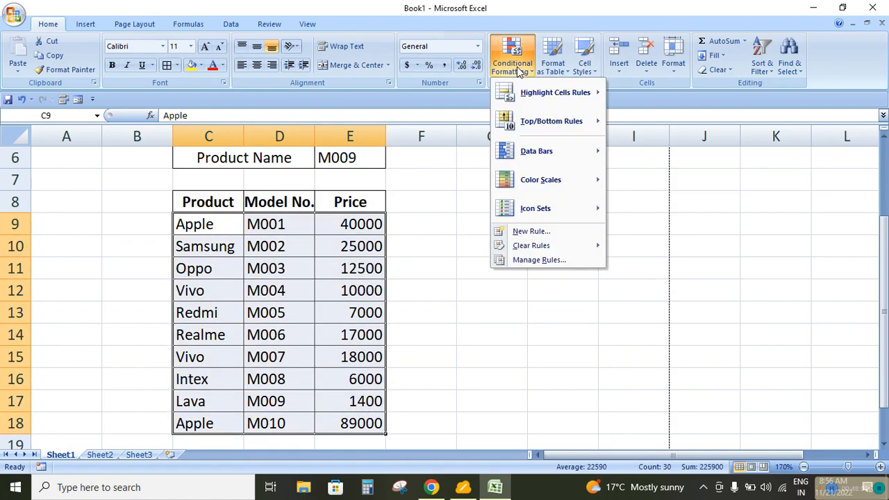
pyautogui.click(533, 233)
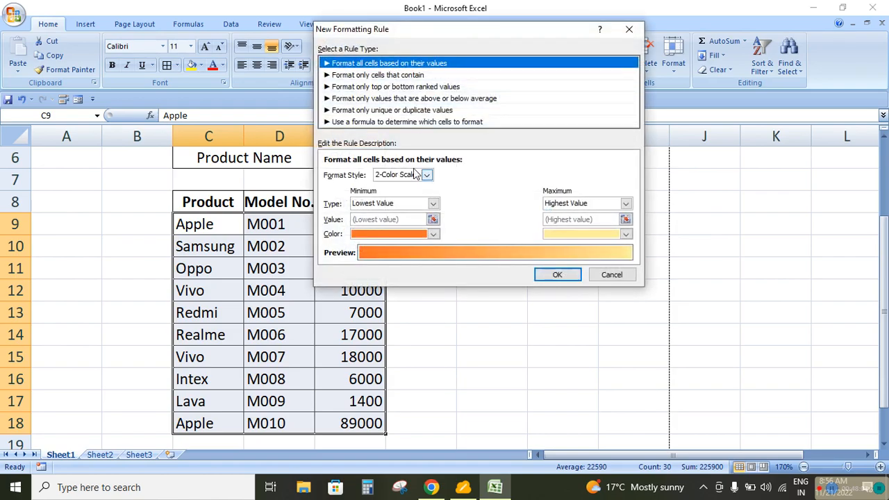
pyautogui.click(393, 122)
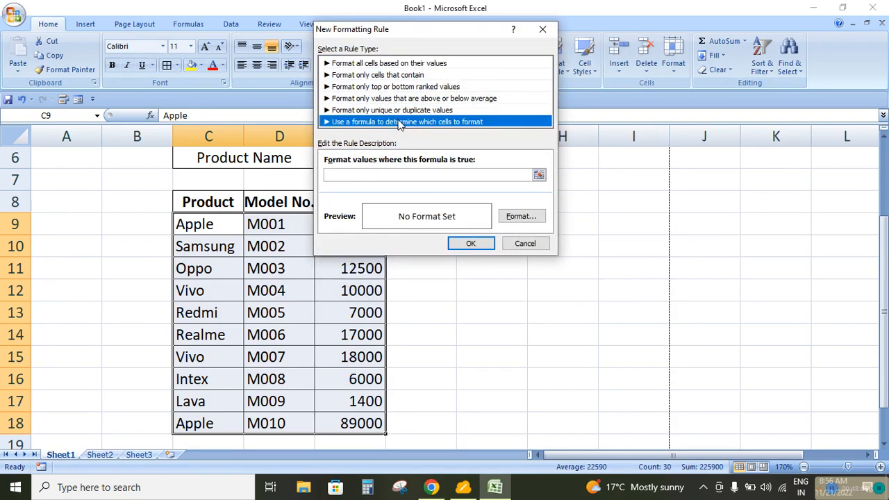
pyautogui.click(380, 175)
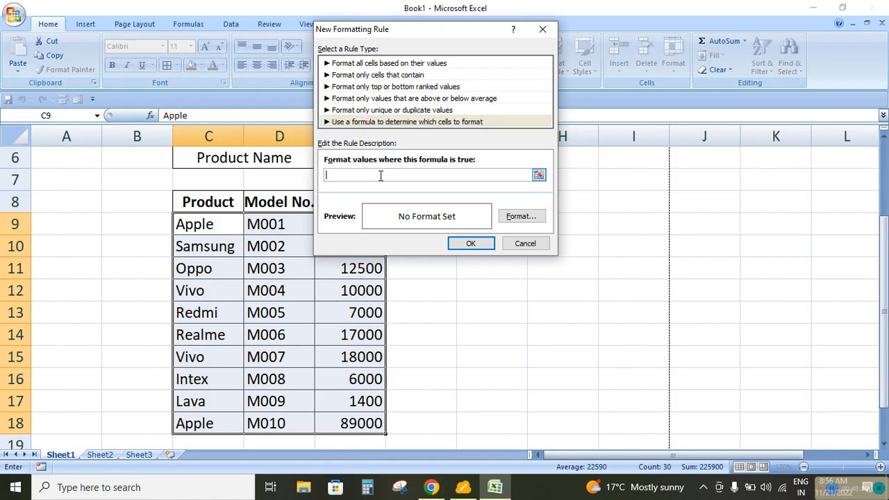
pyautogui.click(205, 224)
pyautogui.moveTo(456, 29); pyautogui.dragTo(640, 105)
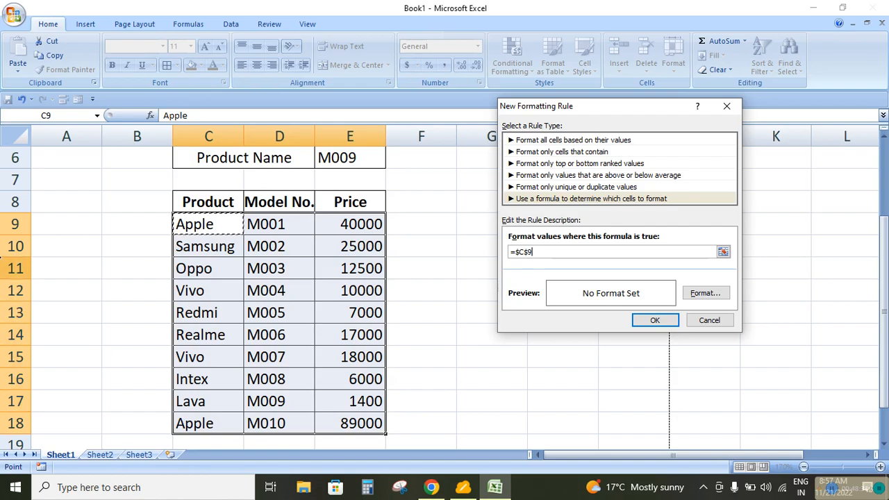
pyautogui.click(524, 251)
pyautogui.press('BackSpace')
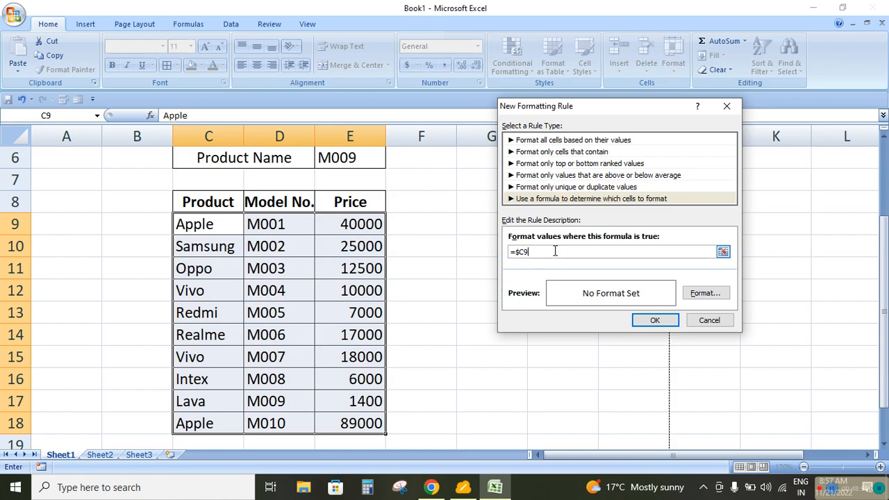
pyautogui.write('=')
pyautogui.click(343, 158)
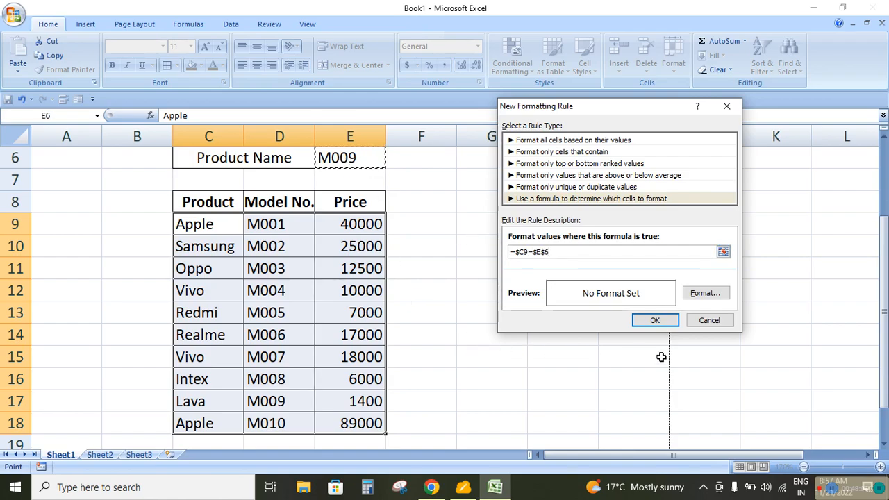
# Give the formula rule a green fill and apply it to the table data
pyautogui.click(706, 295)
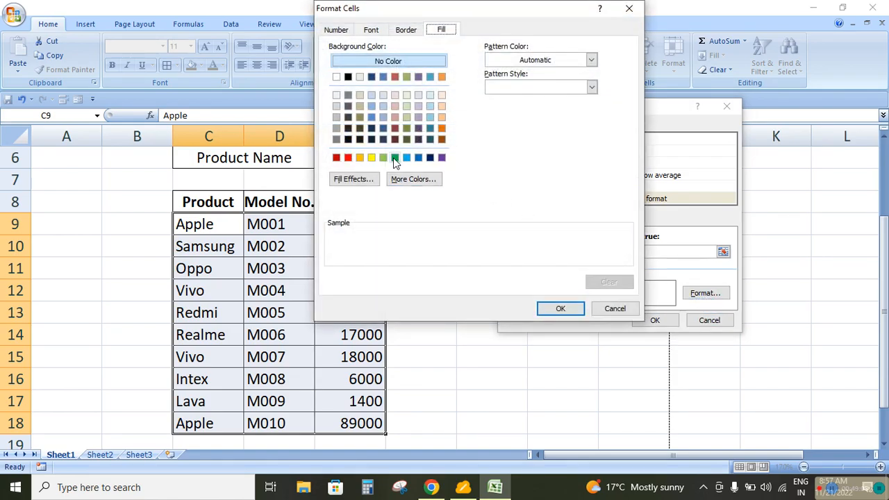
pyautogui.click(394, 158)
pyautogui.click(560, 308)
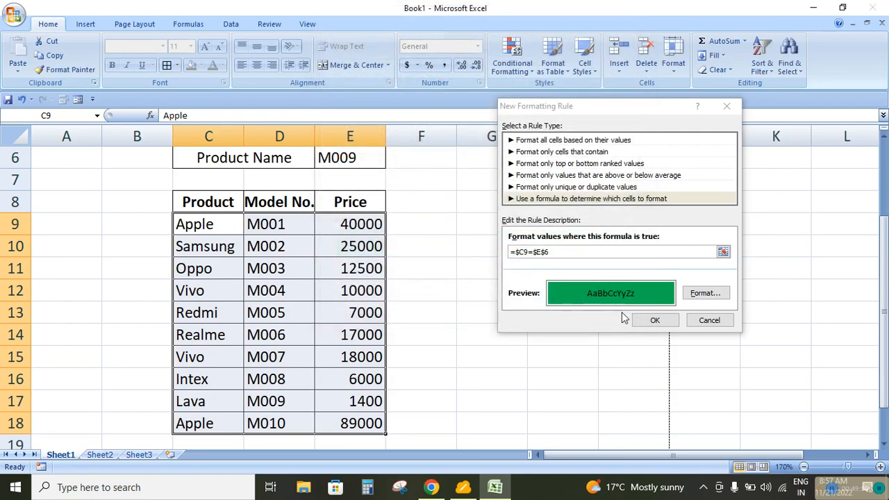
pyautogui.click(653, 320)
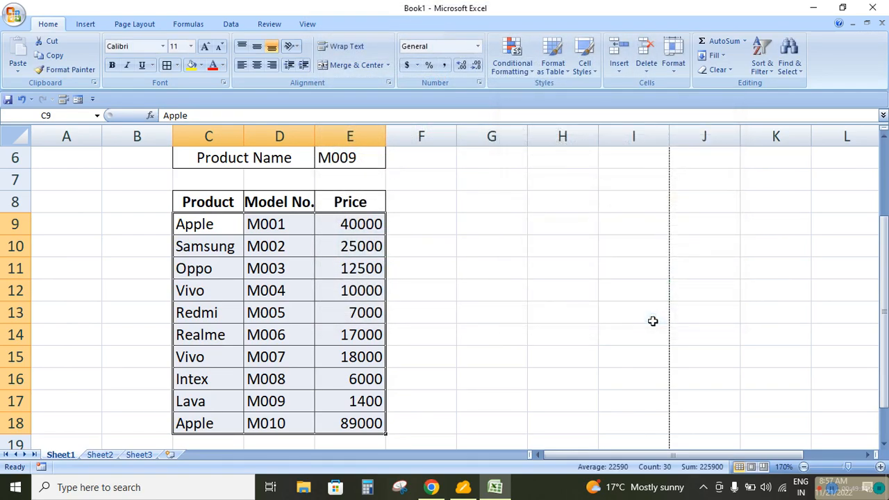
pyautogui.click(429, 286)
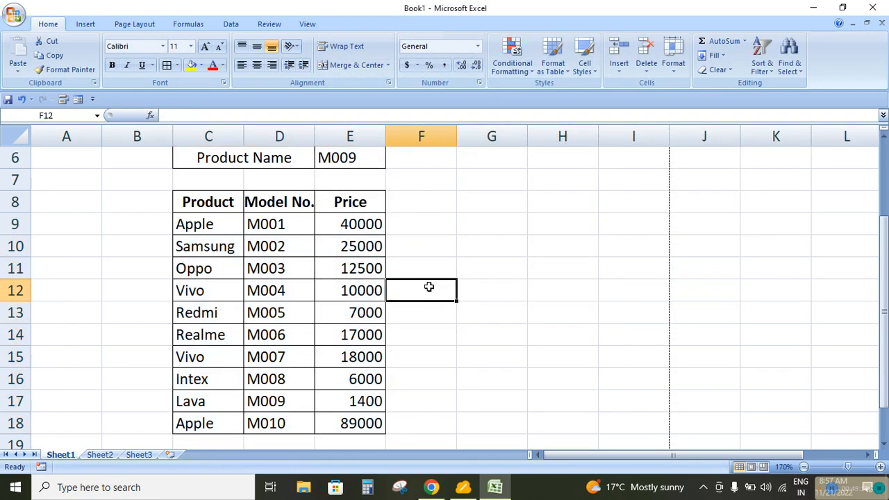
# Replace the entry in E6 with the product name Apple to test the row-highlighting rule
pyautogui.click(352, 160)
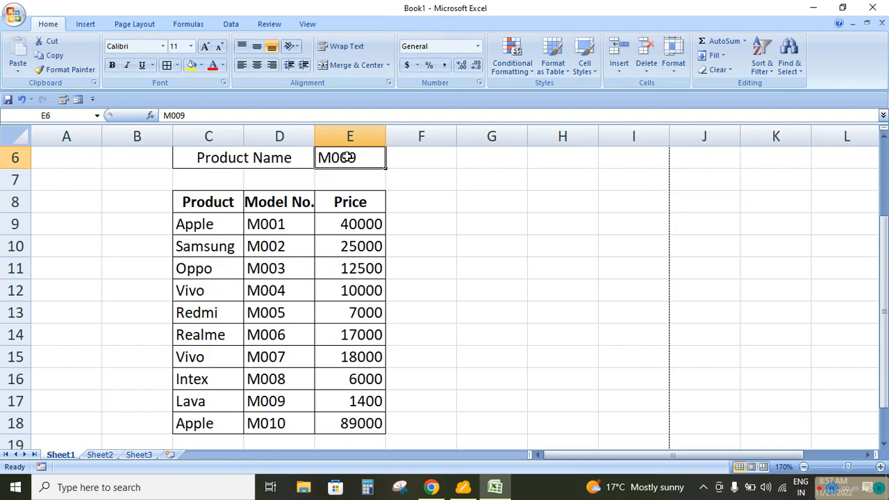
pyautogui.press('Delete')
pyautogui.write('App')
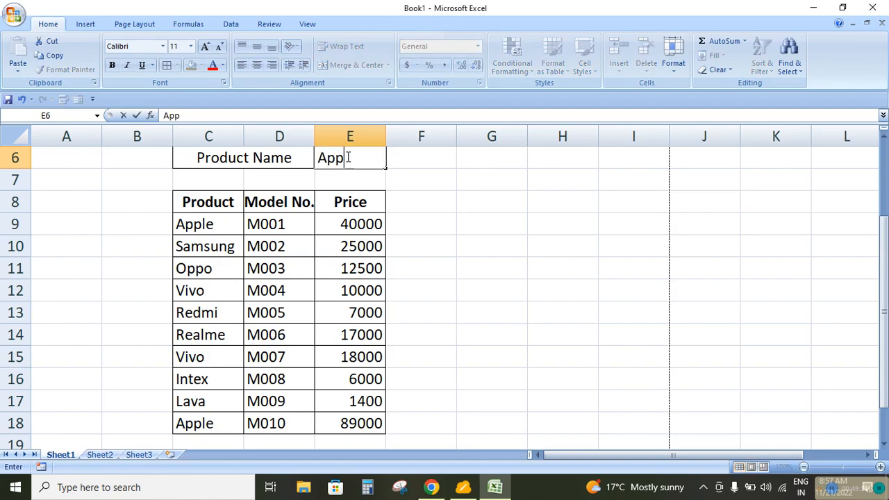
pyautogui.write('le')
pyautogui.press('Return')
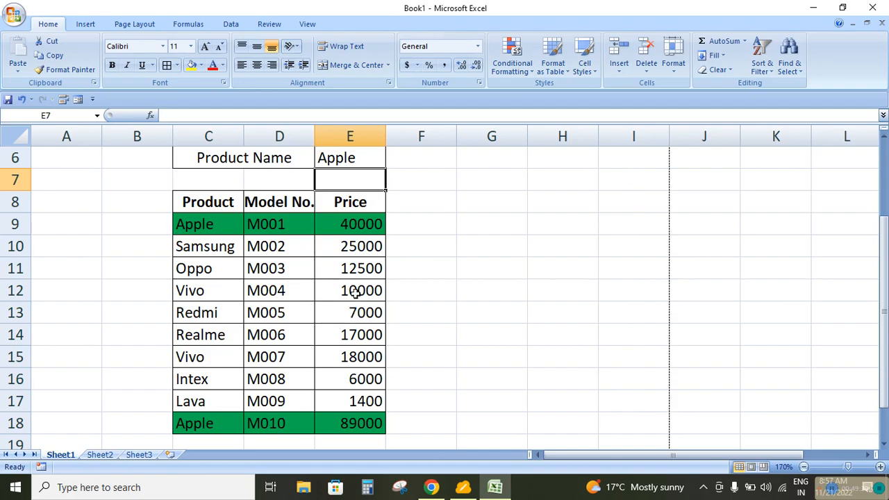
# Replace the entry in E6 with the model number M009 to test whether the rule reacts to the Model No. column
pyautogui.click(352, 158)
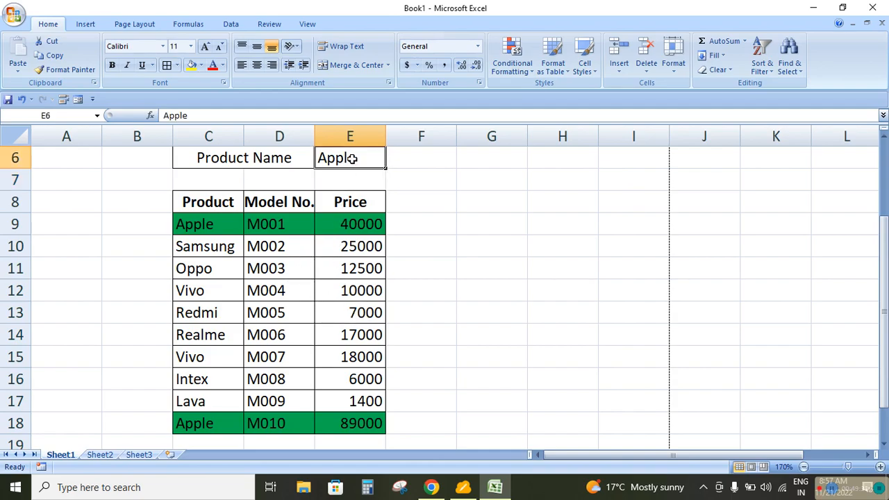
pyautogui.write('M009')
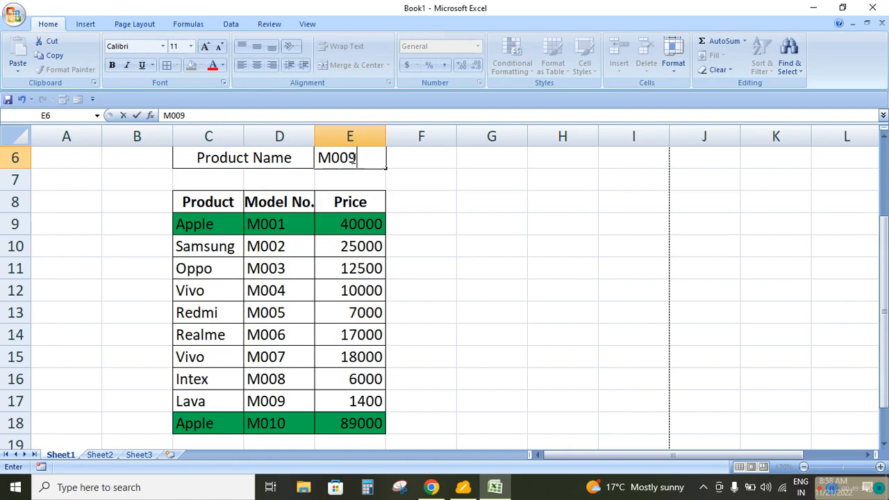
pyautogui.press('Return')
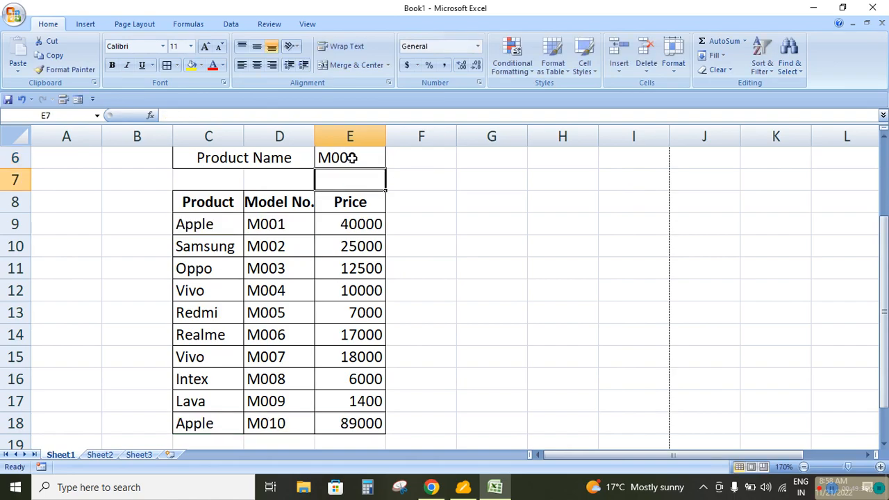
# Replace the entry in E6 with the product name Oppo to test the rule on another product
pyautogui.click(352, 158)
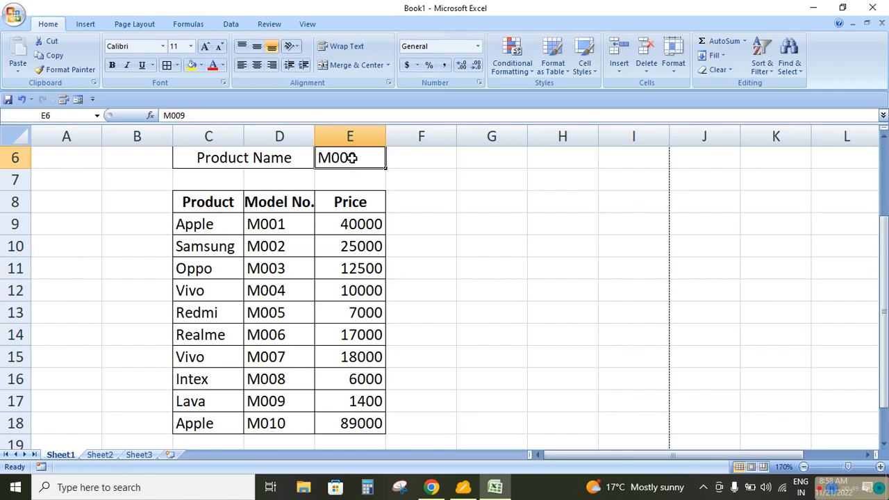
pyautogui.write('Oppo')
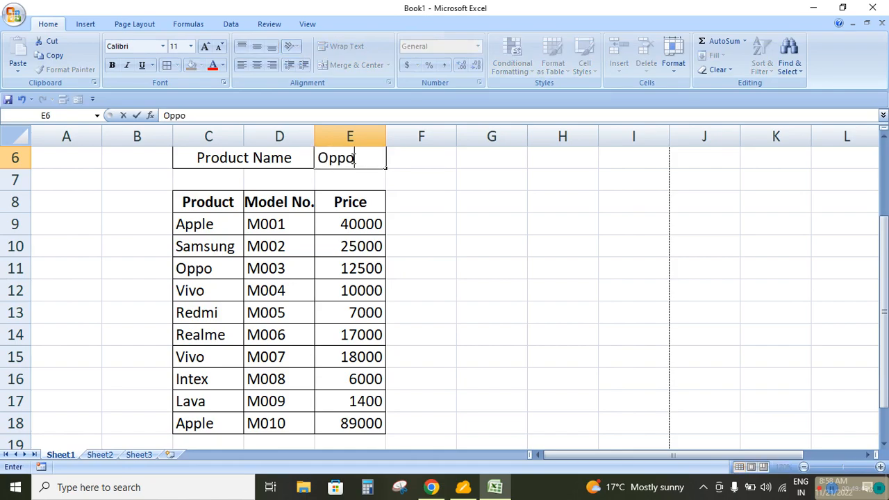
pyautogui.press('Return')
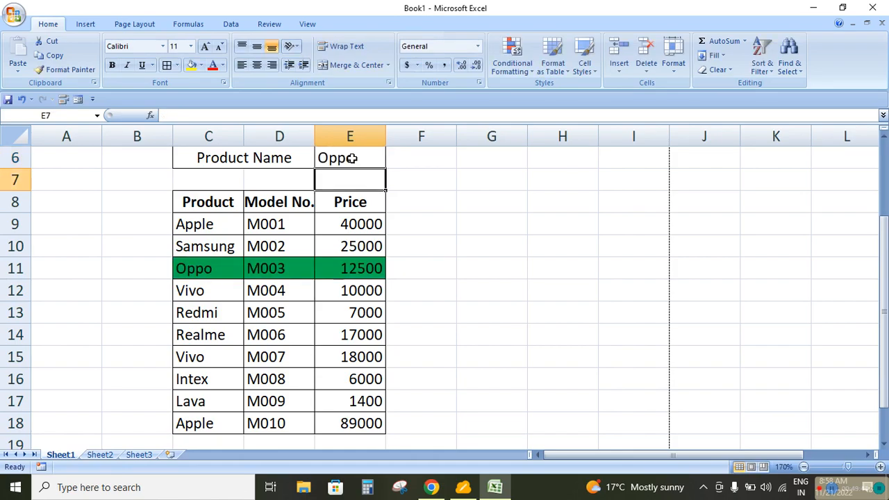
# Change the product in C14 to Oppo to test the rule on a duplicate product, and check the cells of row 11
pyautogui.click(200, 336)
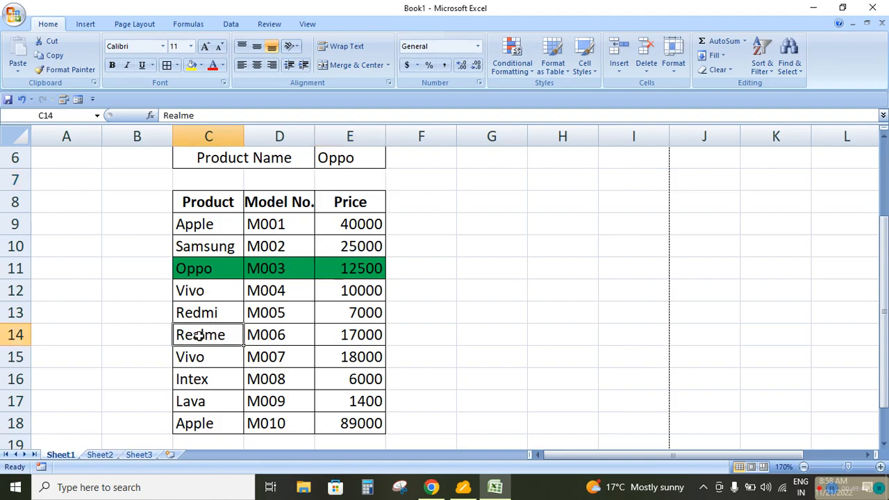
pyautogui.write('Oppo')
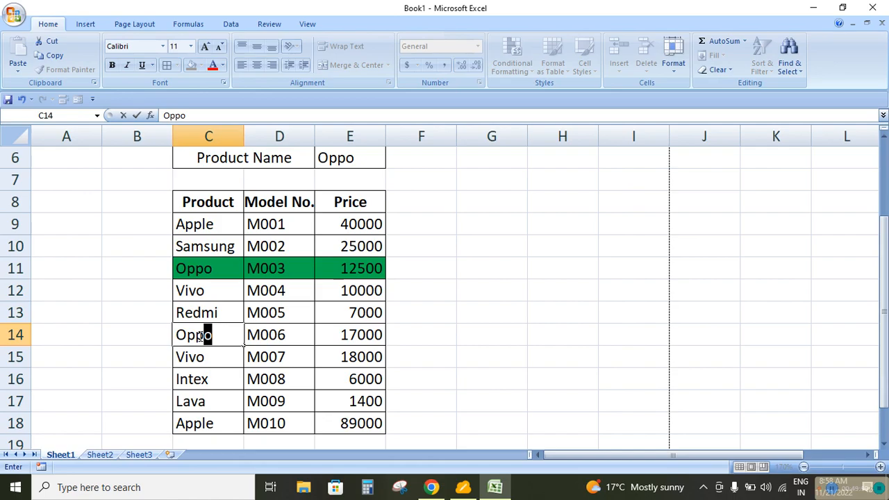
pyautogui.press('Return')
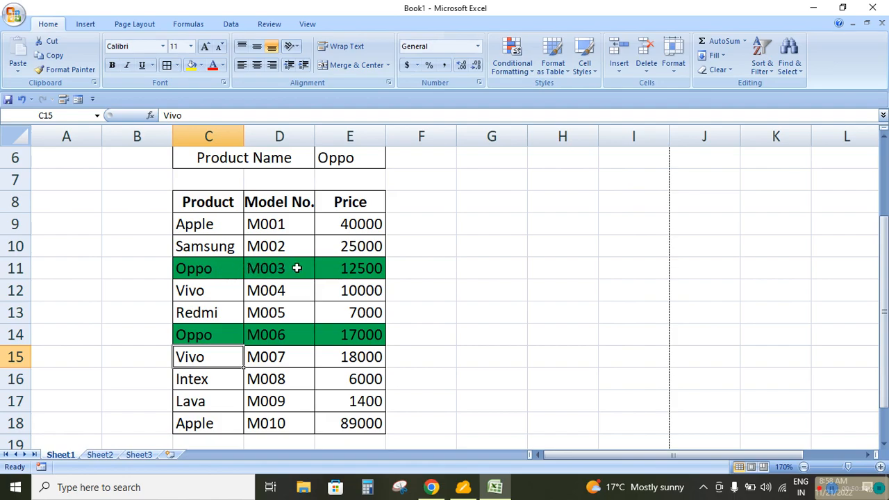
pyautogui.click(201, 272)
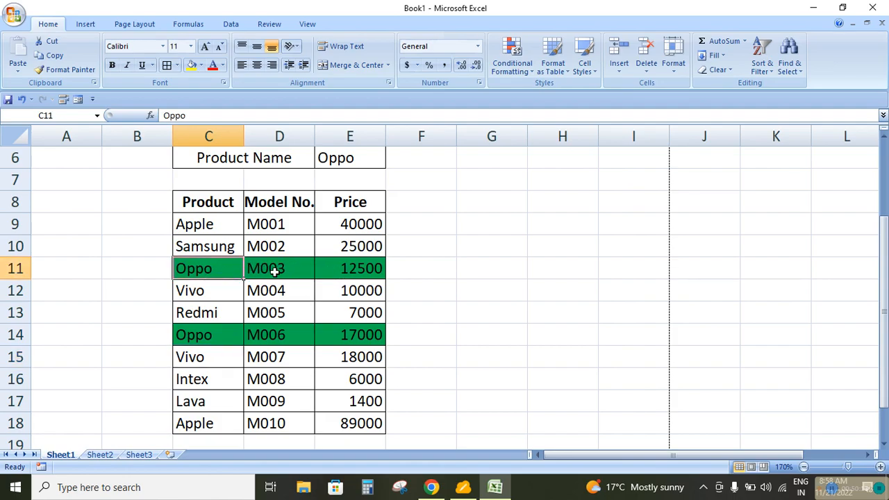
pyautogui.click(278, 272)
pyautogui.click(355, 272)
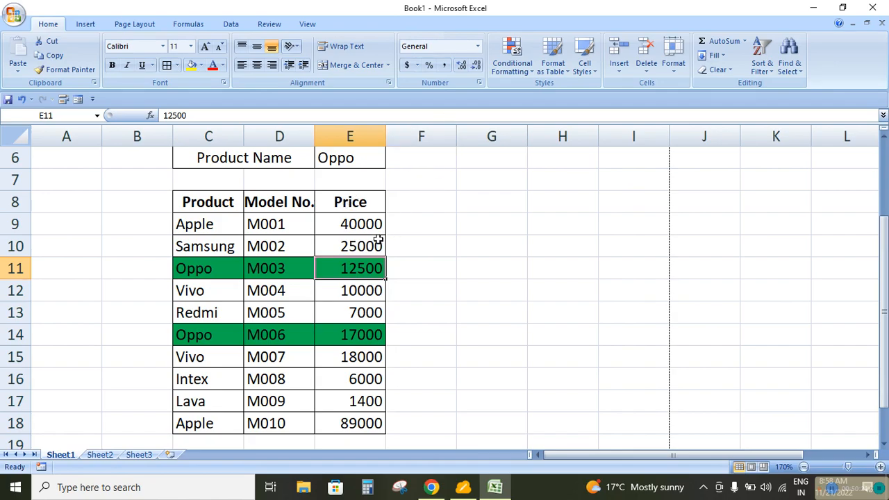
# Clear the conditional formatting rules from the table data cells C9:E18 only, and empty the product name entry in E6
pyautogui.moveTo(208, 224); pyautogui.dragTo(363, 422)
pyautogui.click(528, 57)
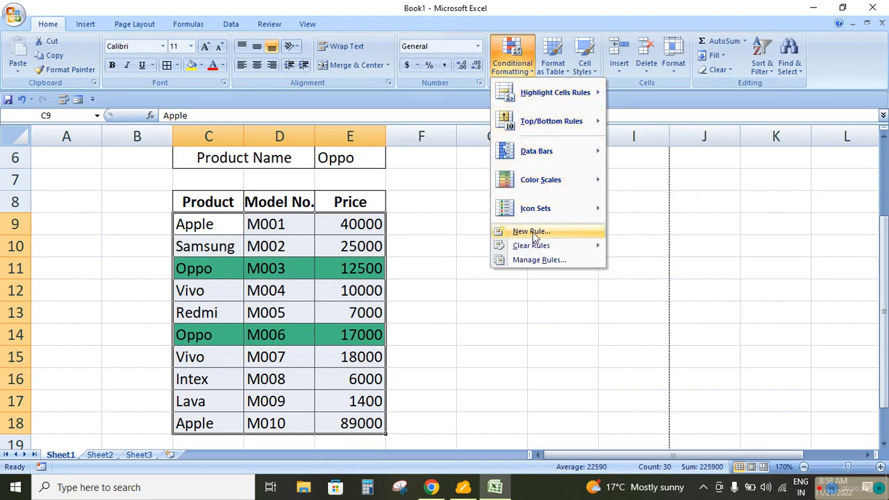
pyautogui.moveTo(556, 244)
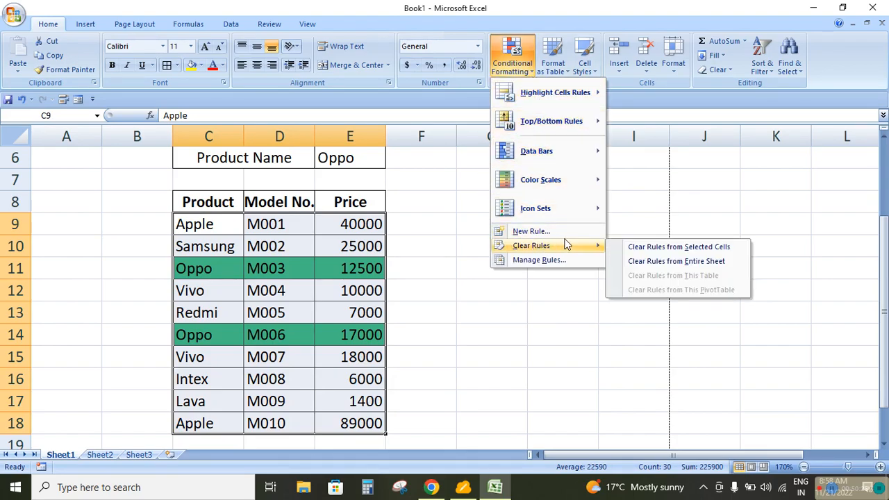
pyautogui.click(642, 245)
pyautogui.click(359, 160)
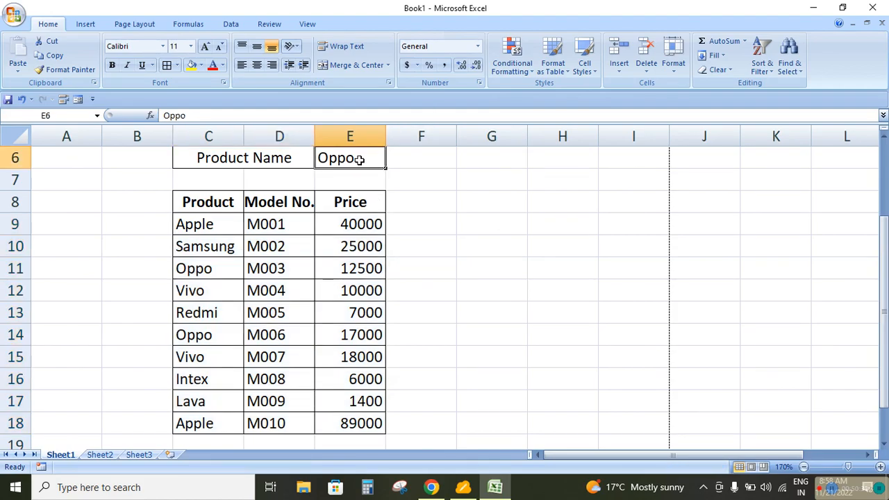
pyautogui.press('Delete')
pyautogui.moveTo(212, 229); pyautogui.dragTo(361, 420)
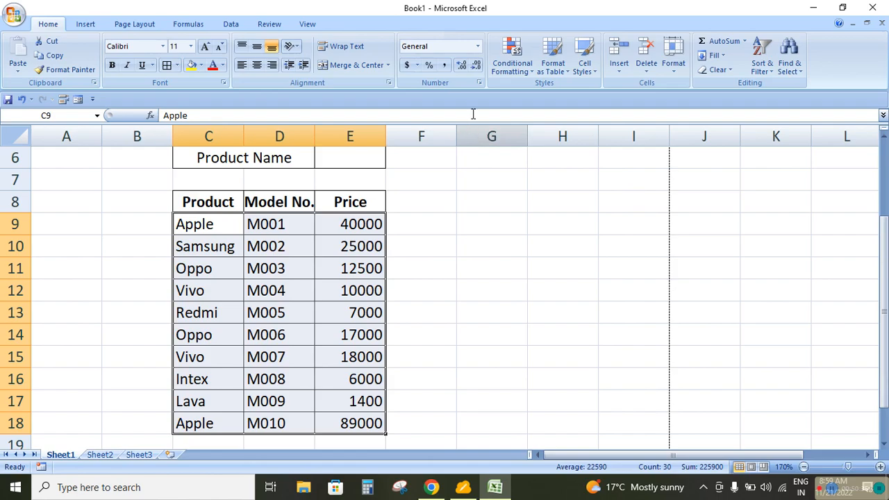
pyautogui.click(524, 73)
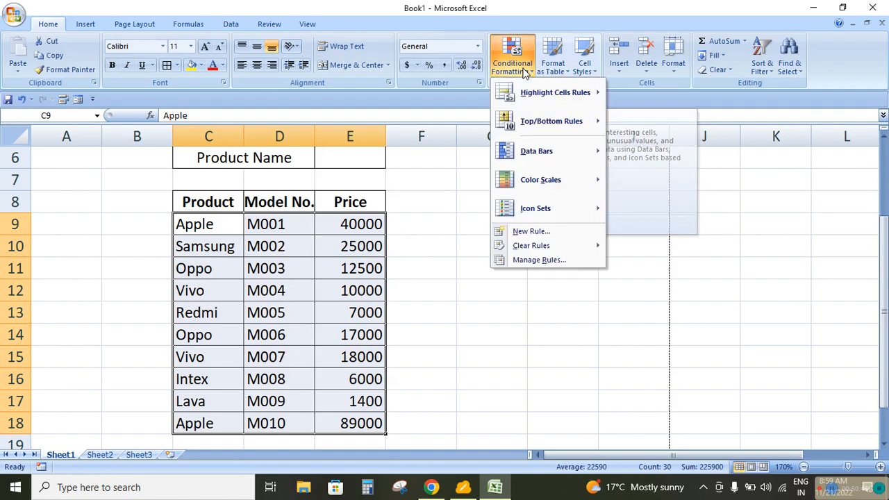
pyautogui.click(532, 236)
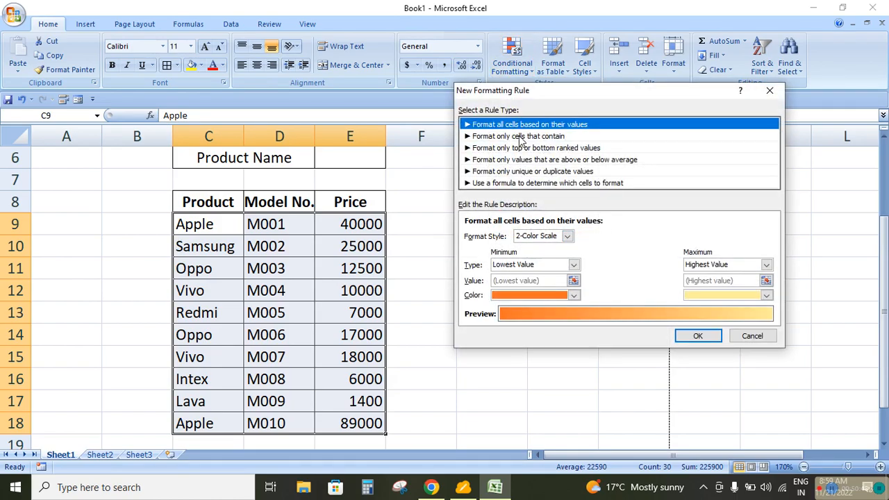
pyautogui.click(752, 336)
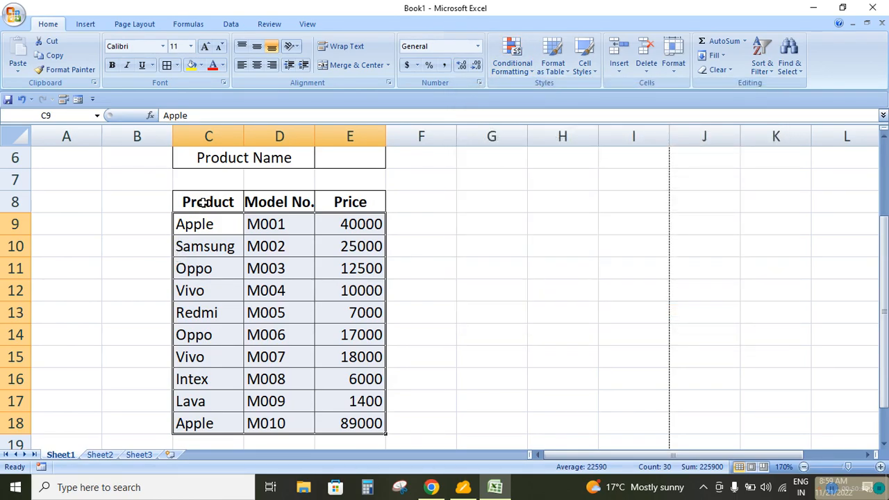
# Start a formula-based conditional formatting rule for the whole table C8:E18, using the formula =C$8=$E$6
pyautogui.moveTo(204, 202); pyautogui.dragTo(327, 425)
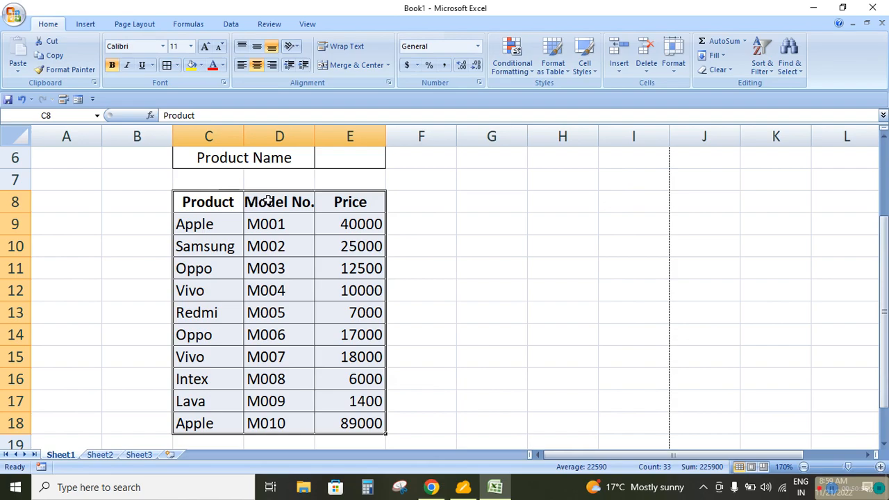
pyautogui.rightClick(303, 209)
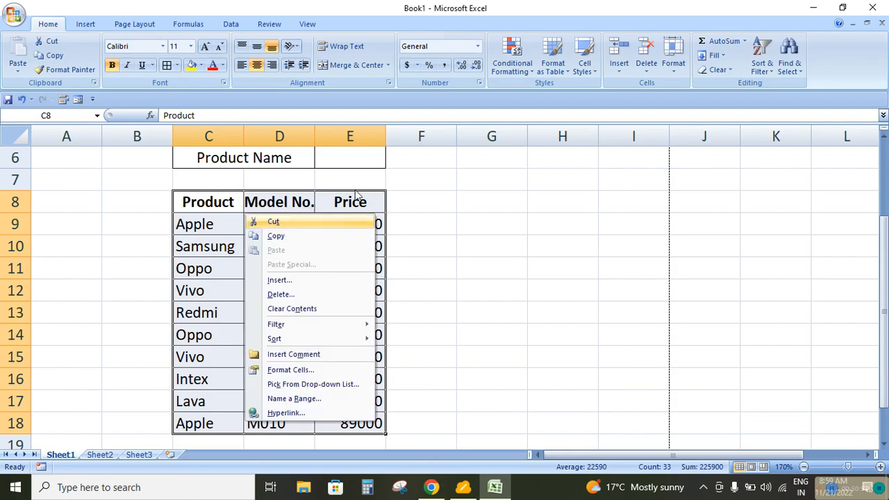
pyautogui.press('Escape')
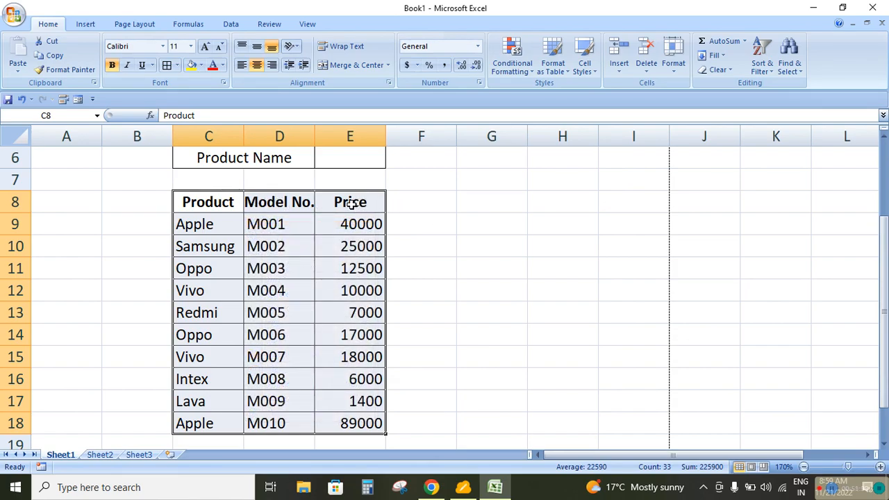
pyautogui.click(513, 66)
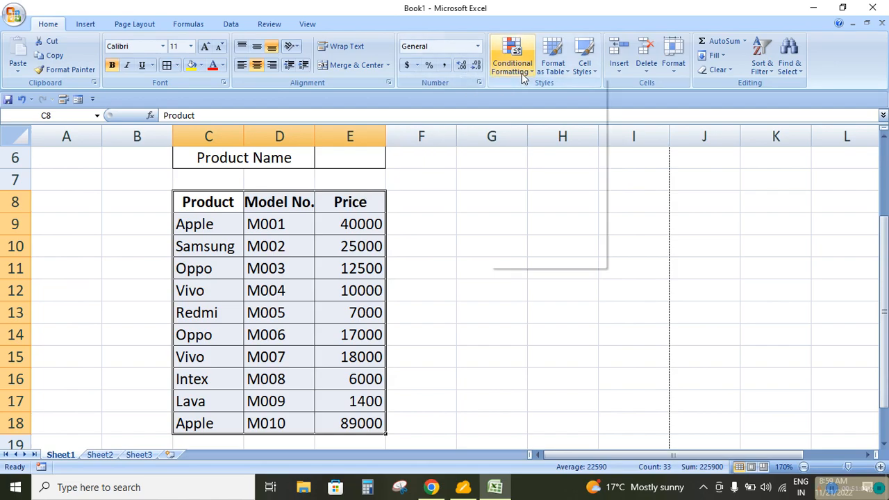
pyautogui.click(531, 232)
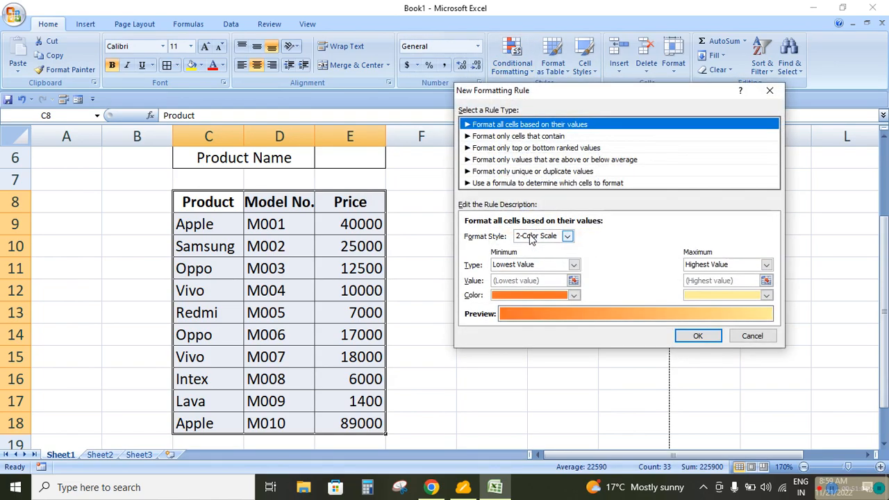
pyautogui.click(514, 183)
pyautogui.click(491, 236)
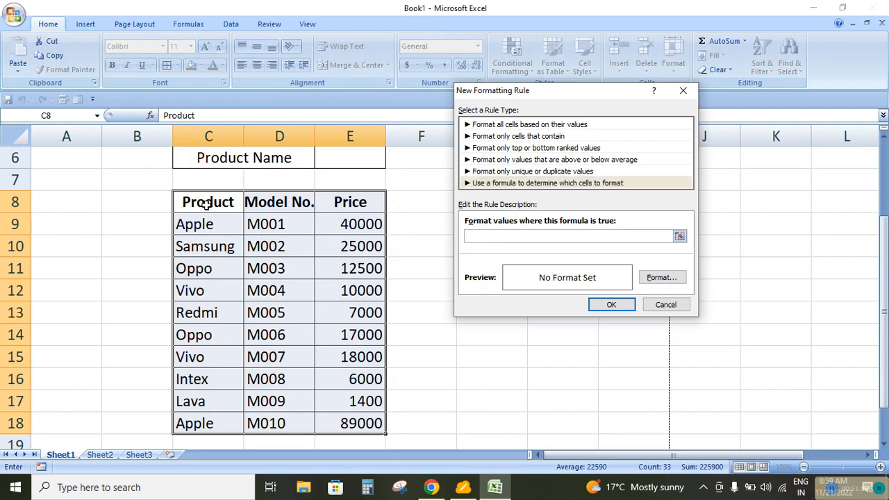
pyautogui.click(205, 202)
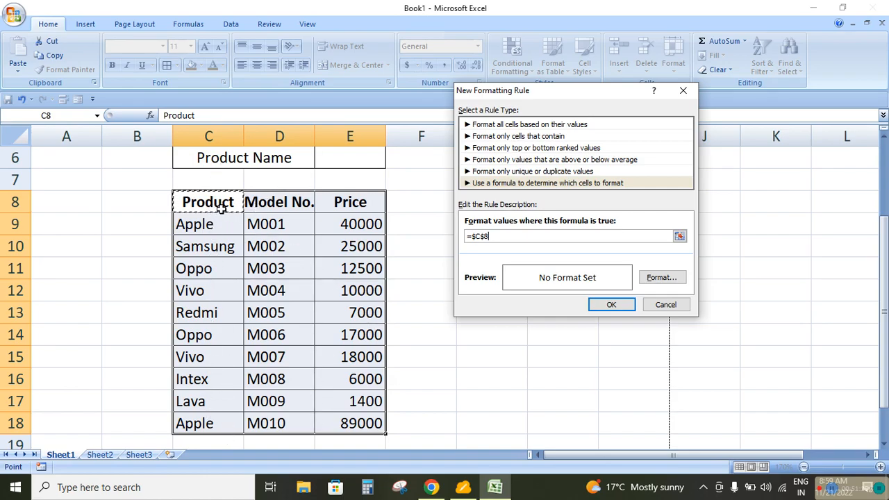
pyautogui.click(484, 234)
pyautogui.press('BackSpace')
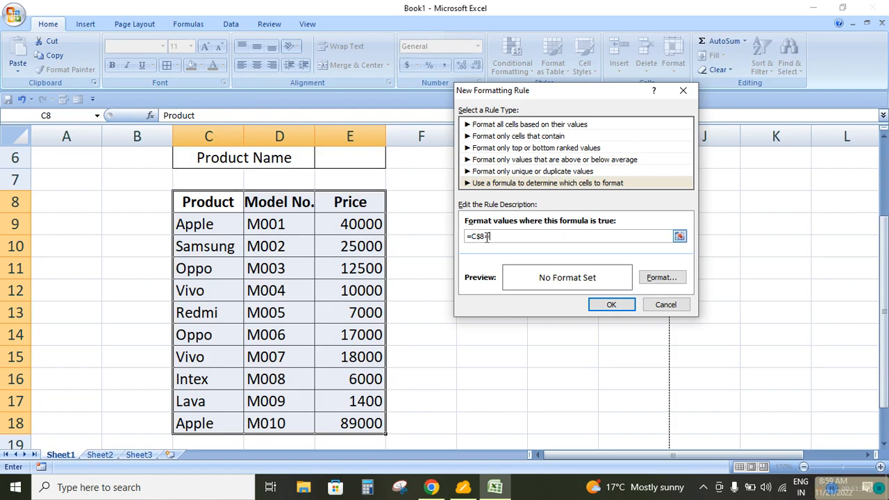
pyautogui.click(355, 159)
# Give the rule a green background fill and apply it to the table
pyautogui.click(656, 278)
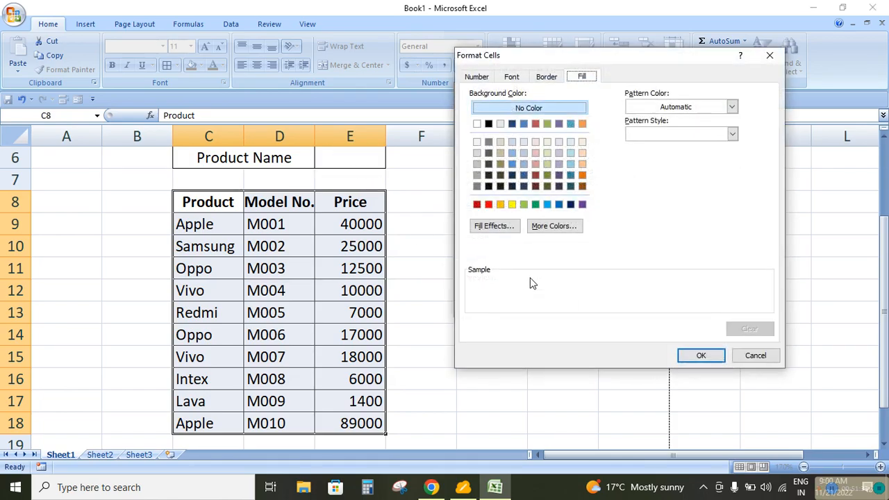
pyautogui.click(536, 205)
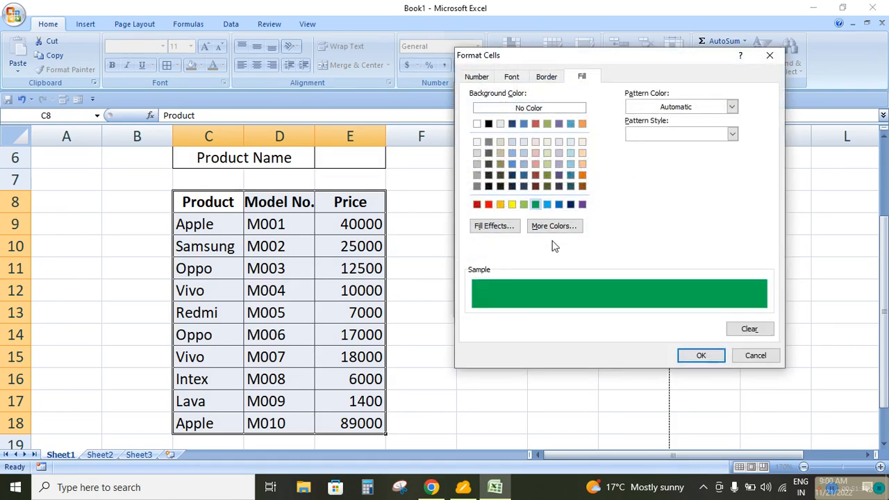
pyautogui.click(701, 355)
pyautogui.click(603, 304)
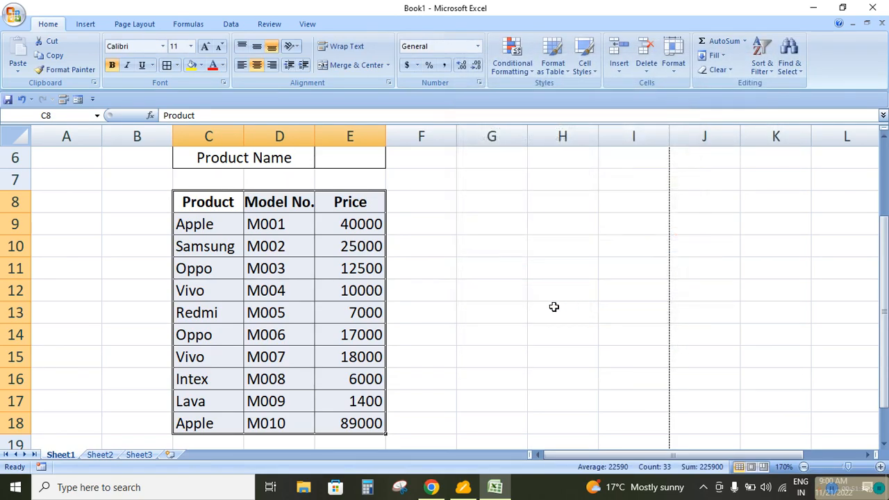
# Enter the column header Product in E6 to test the column-highlighting rule
pyautogui.click(352, 165)
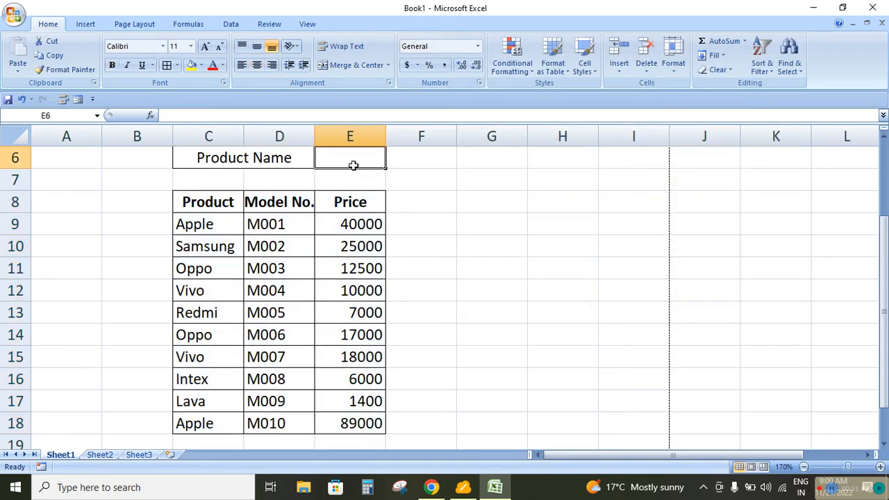
pyautogui.write('Product')
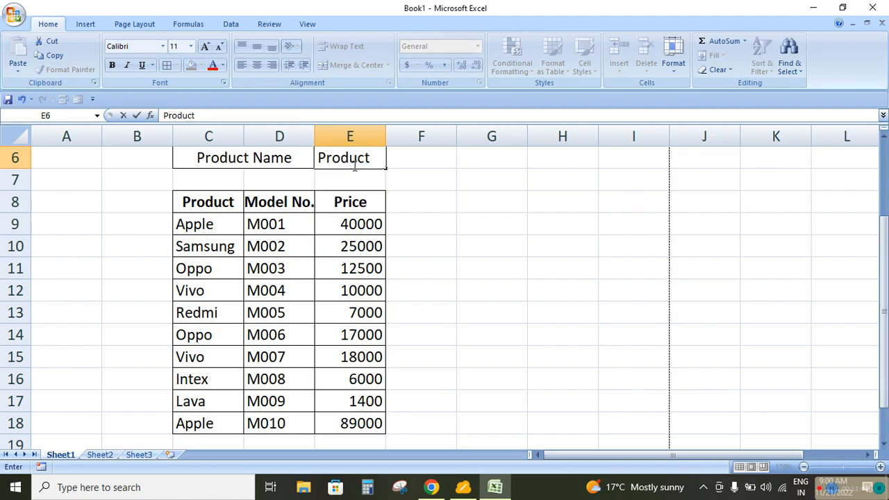
pyautogui.press('Return')
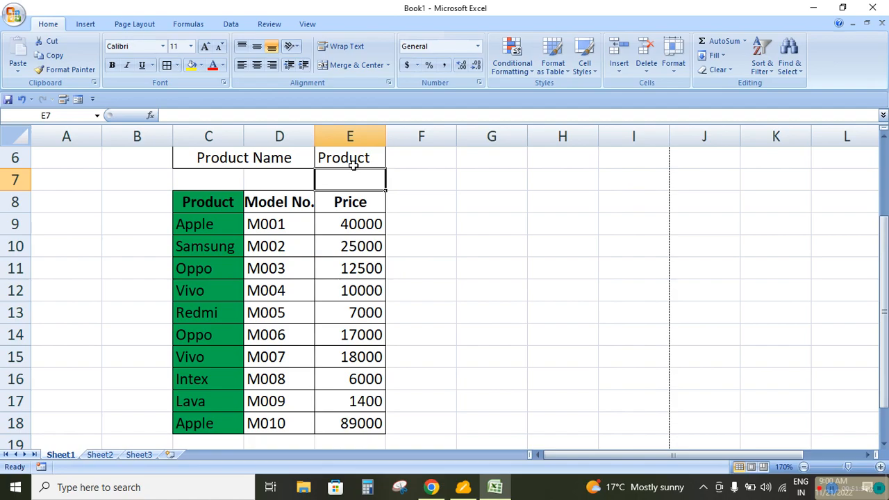
# Replace the entry in E6 with the header Price to test the rule on another column
pyautogui.click(338, 156)
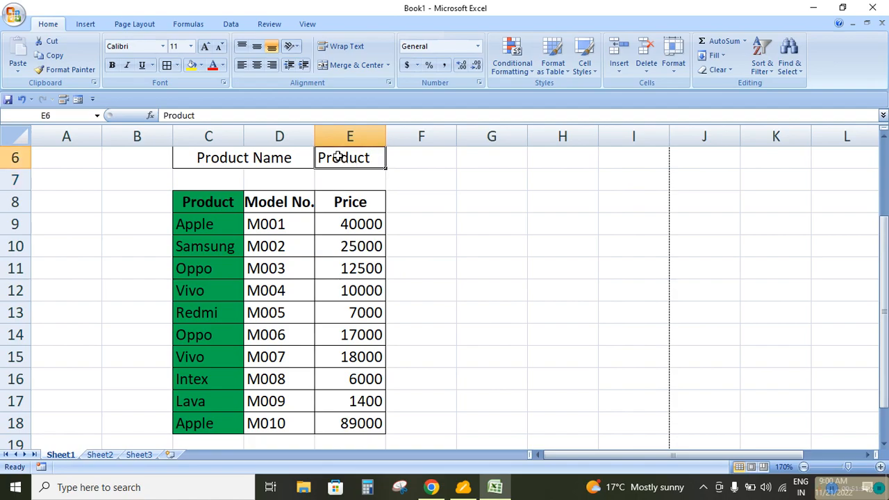
pyautogui.write('Price')
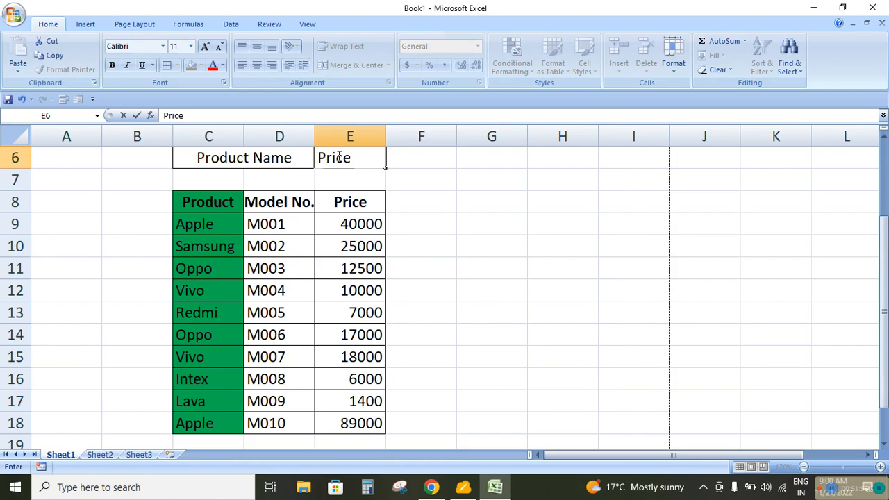
pyautogui.press('Return')
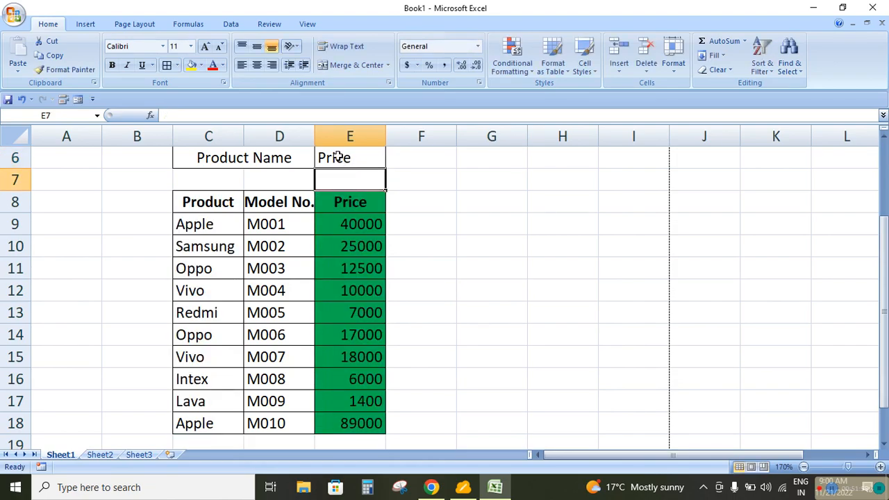
# Replace the entry in E6 with the product name Apple to test whether the rule reacts to values below the headers
pyautogui.click(338, 156)
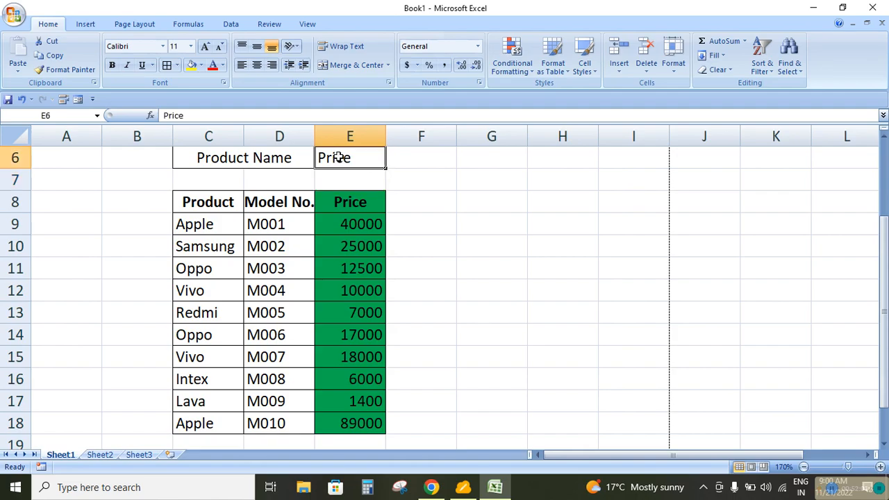
pyautogui.write('Apple')
pyautogui.press('Return')
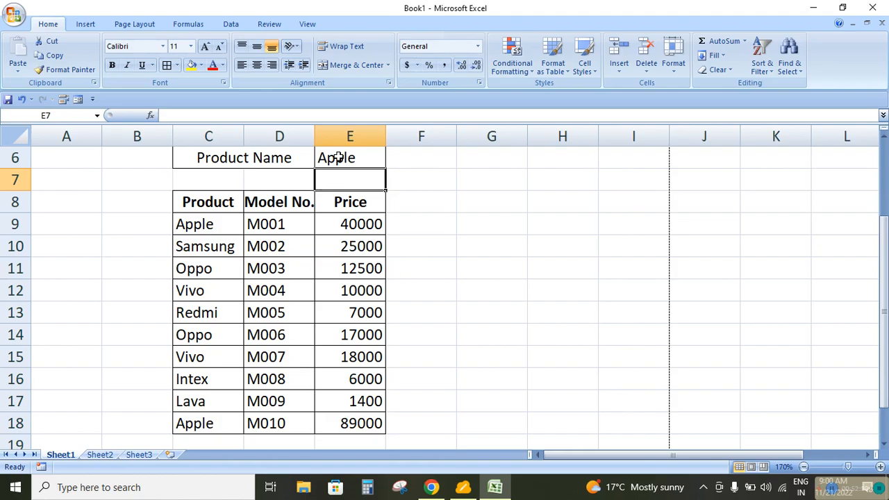
pyautogui.click(338, 158)
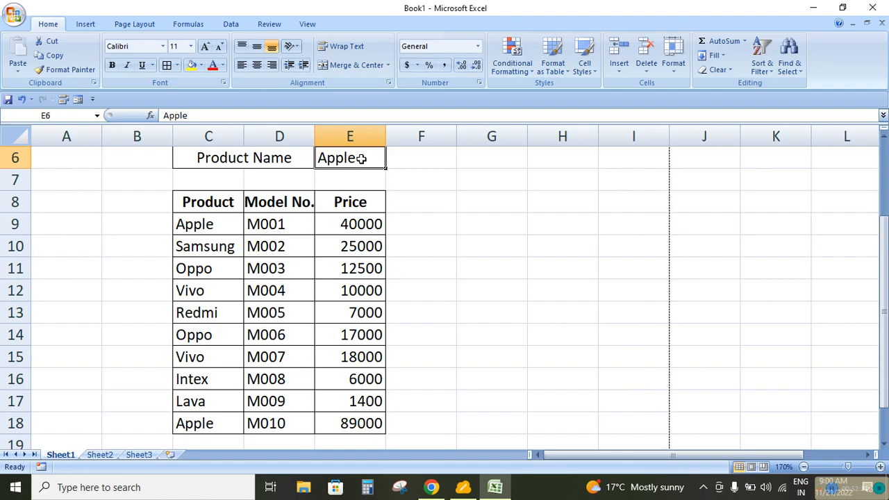
# Select the table data cells C9:E18, leaving out the header row
pyautogui.moveTo(204, 224); pyautogui.dragTo(355, 428)
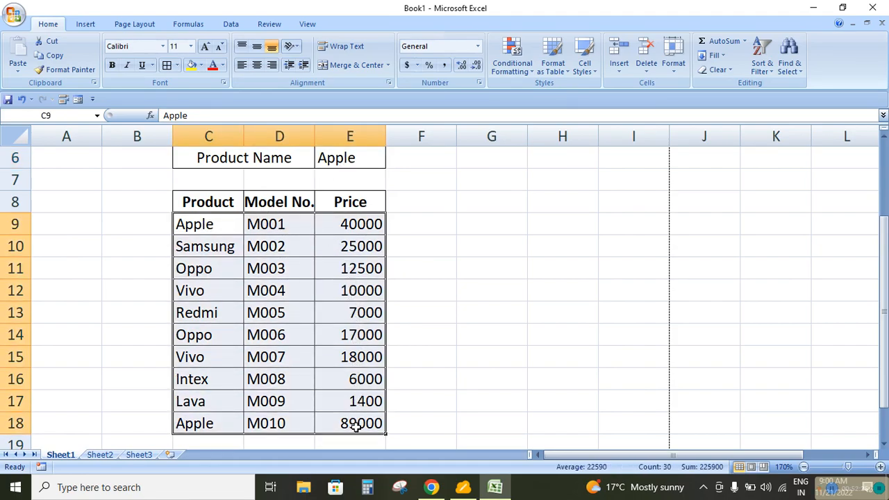